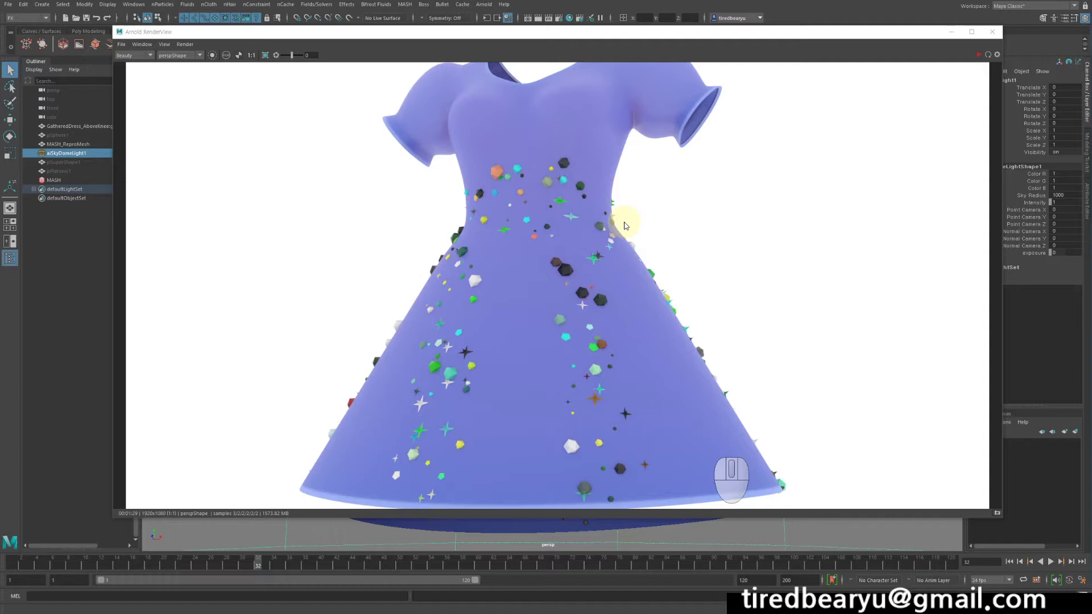
Step: Leave the render, save the changes to the finished dress scene and start a new empty scene
{"action": "left_click", "coordinate": [951, 34]}
{"action": "left_click_drag", "start_coordinate": [742, 199], "coordinate": [742, 227], "text": "alt"}
{"action": "right_click_drag", "start_coordinate": [743, 227], "coordinate": [675, 231], "text": "alt"}
{"action": "middle_click_drag", "start_coordinate": [676, 231], "coordinate": [666, 172], "text": "alt"}
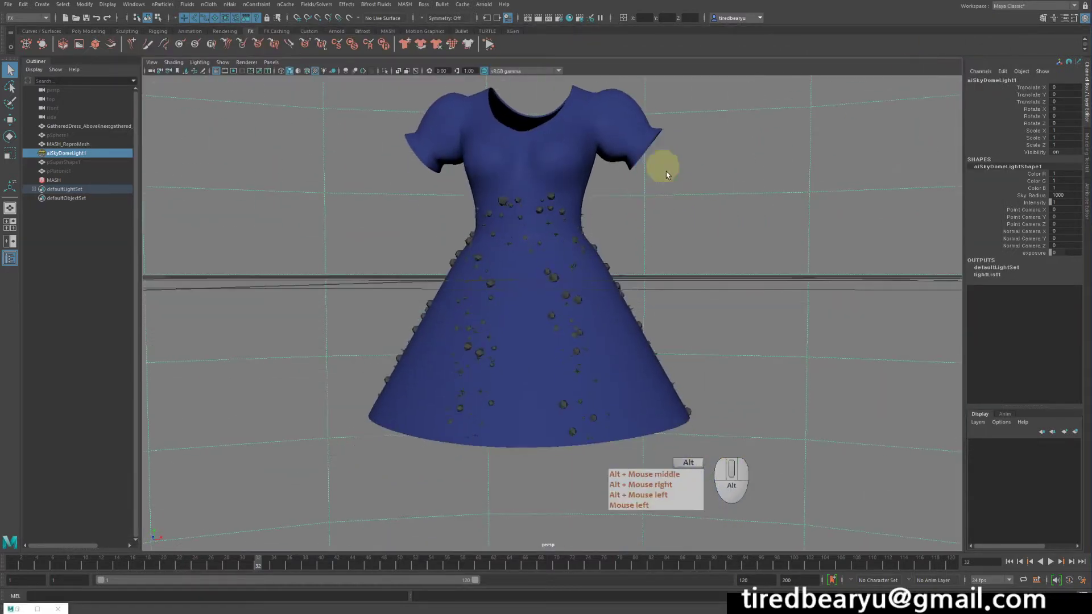
{"action": "left_click_drag", "start_coordinate": [667, 172], "coordinate": [668, 191], "text": "alt"}
{"action": "key", "text": "ctrl+n"}
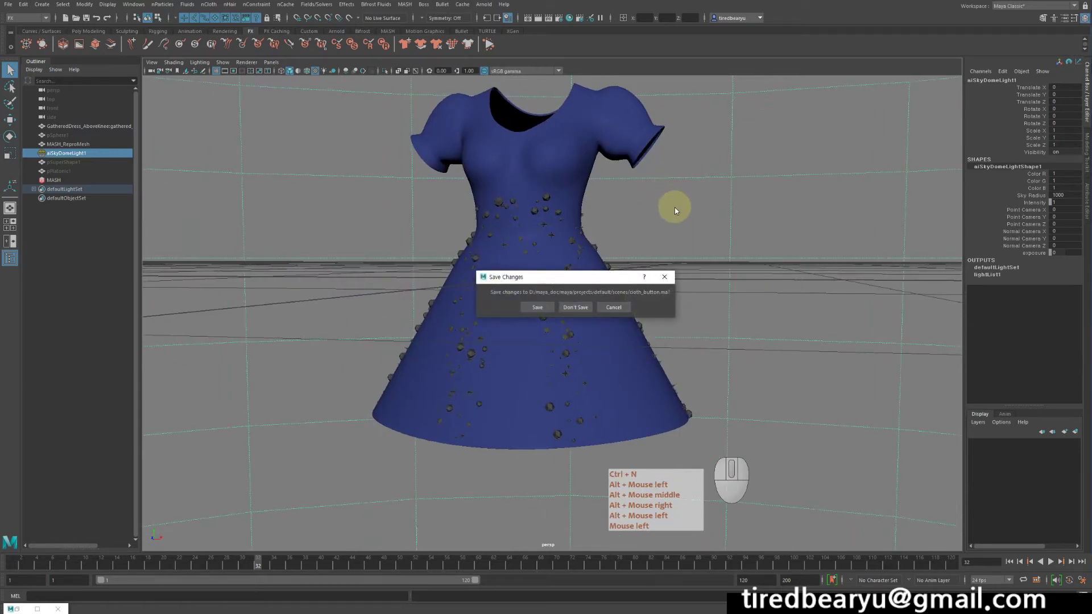
{"action": "left_click", "coordinate": [537, 308]}
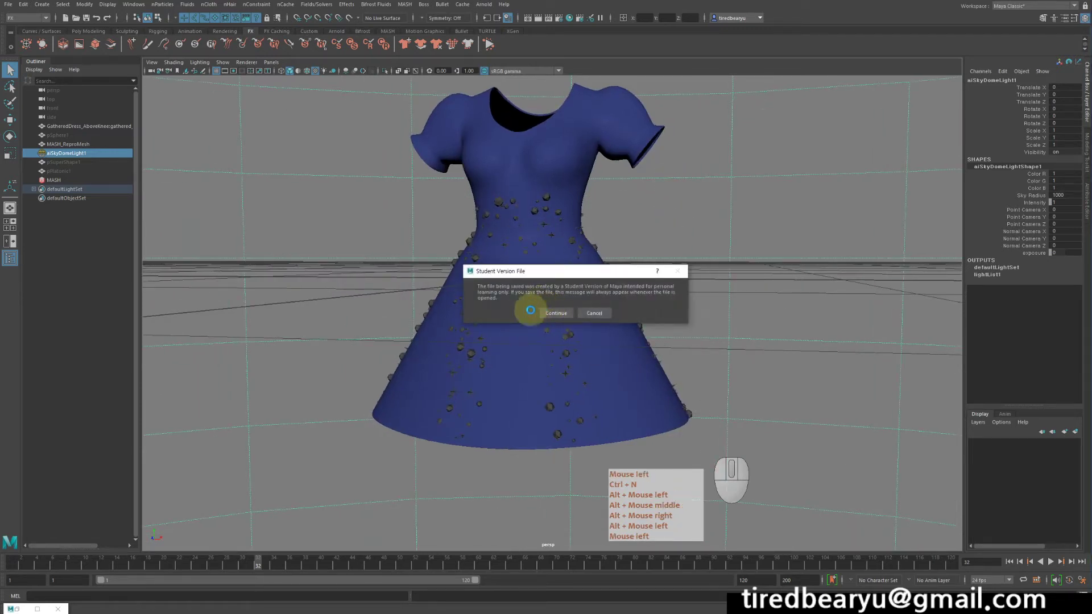
{"action": "left_click", "coordinate": [547, 313]}
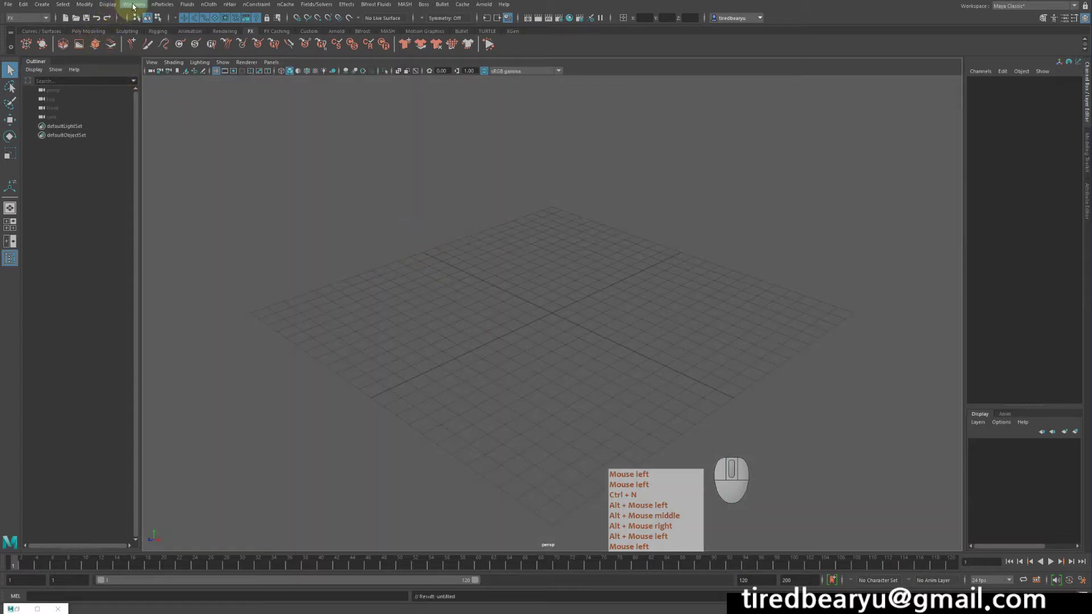
Step: Import the GatheredDress_AboveKnee.ma clothing mesh from the Content Browser's sculpting base meshes and close the browser
{"action": "left_click", "coordinate": [134, 7]}
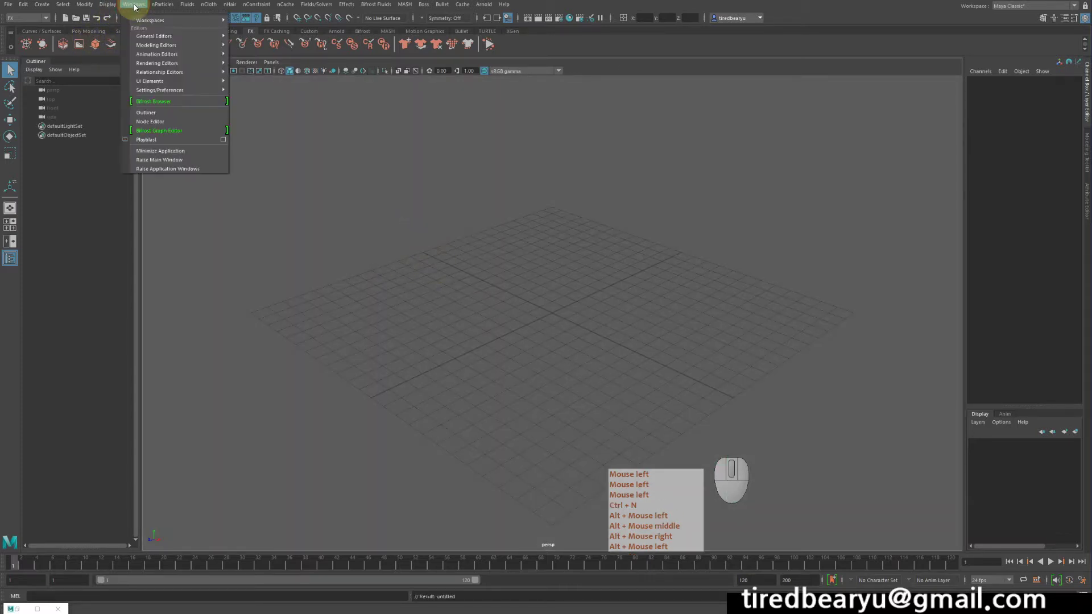
{"action": "mouse_move", "coordinate": [219, 36]}
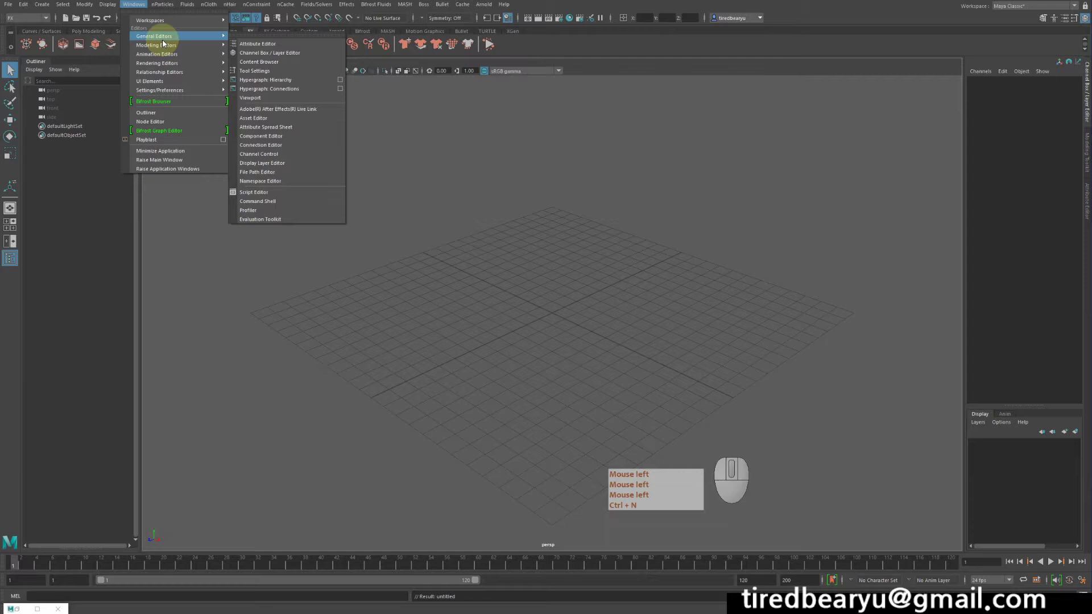
{"action": "left_click", "coordinate": [263, 63]}
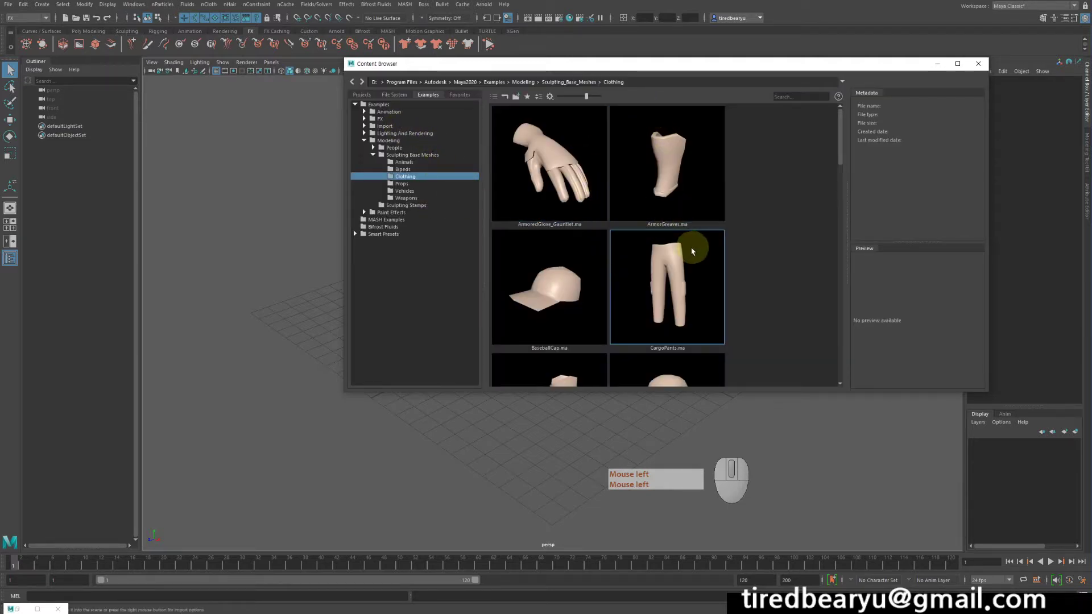
{"action": "scroll", "coordinate": [692, 251], "scroll_direction": "down", "scroll_amount": 6}
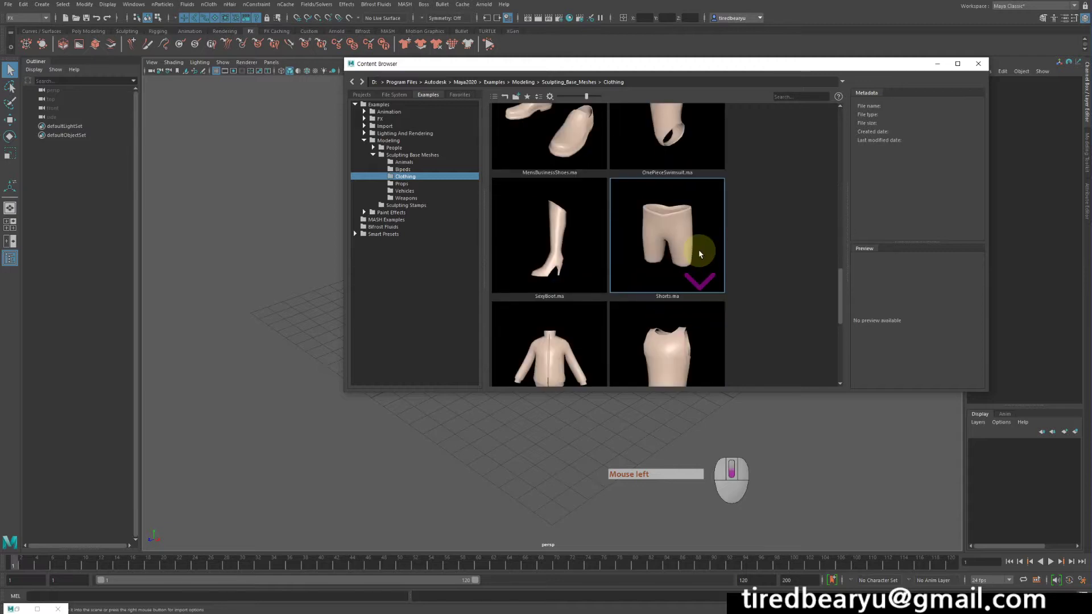
{"action": "scroll", "coordinate": [699, 253], "scroll_direction": "up", "scroll_amount": 5}
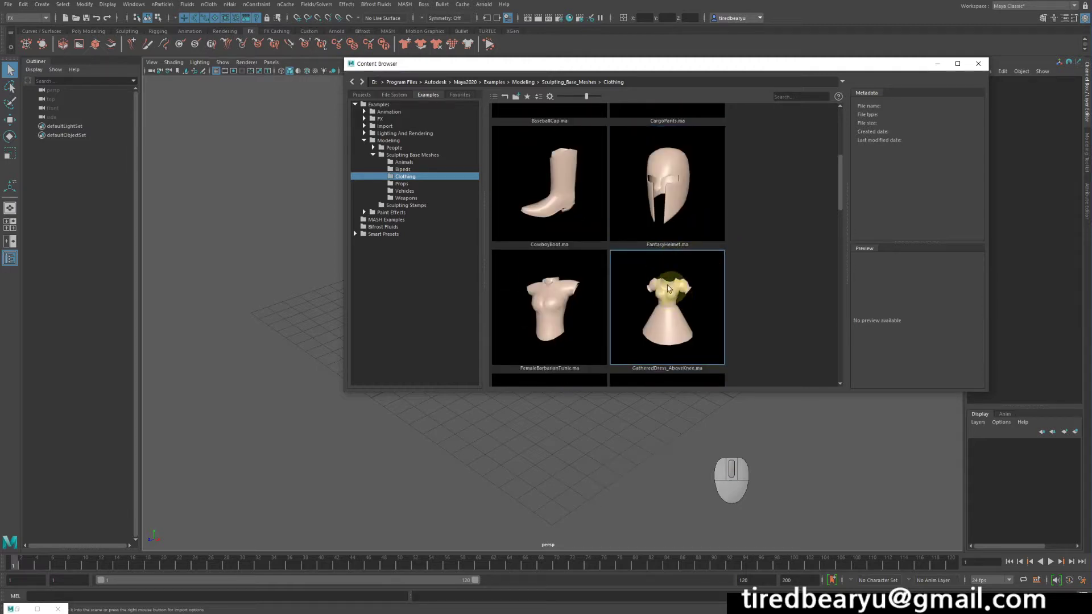
{"action": "right_click", "coordinate": [671, 301]}
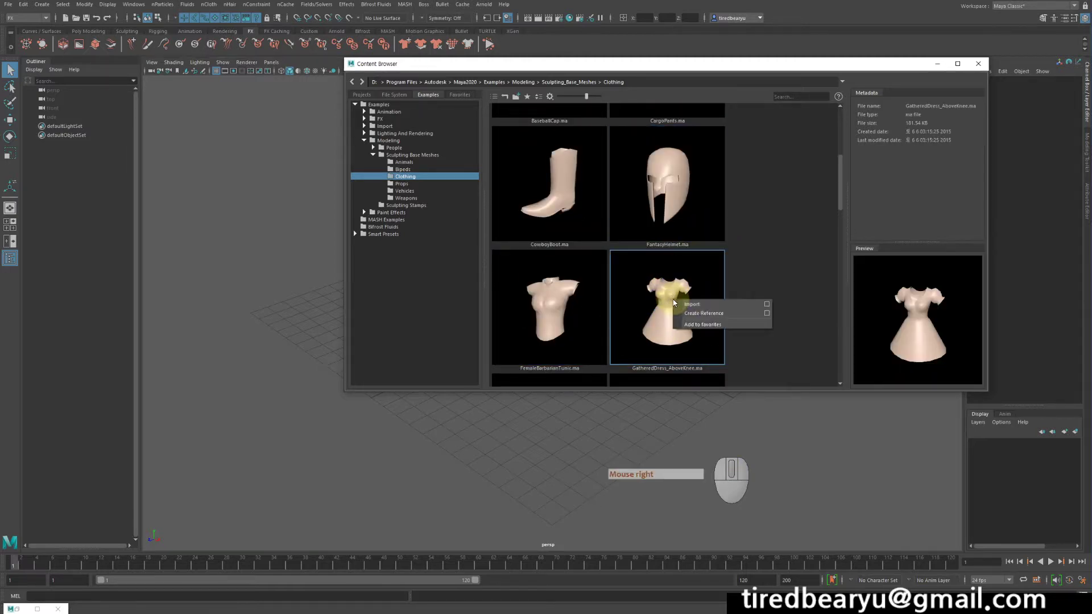
{"action": "left_click", "coordinate": [707, 306]}
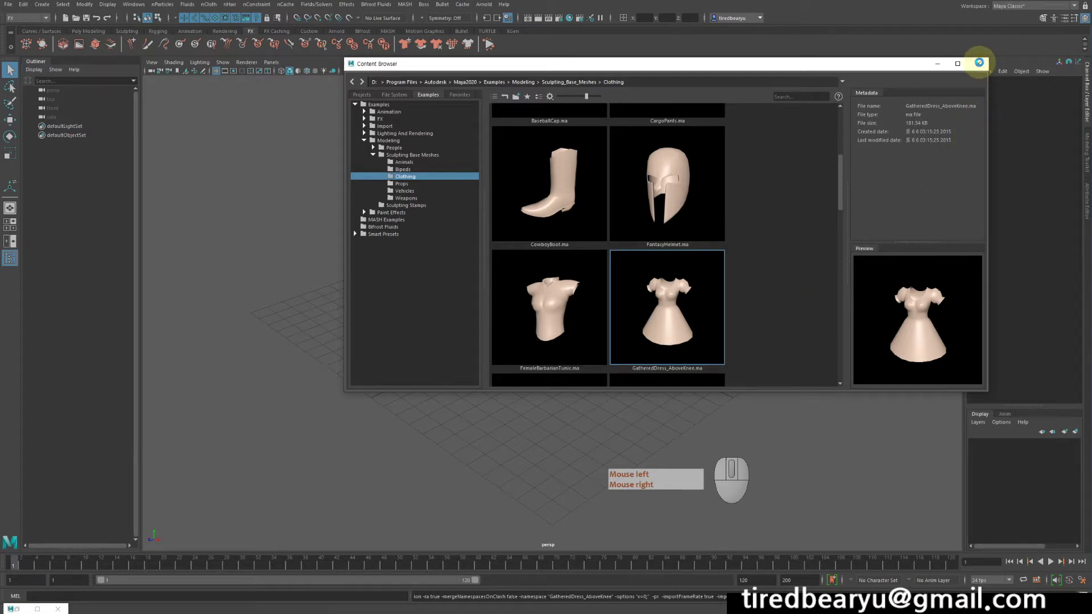
{"action": "left_click", "coordinate": [979, 63]}
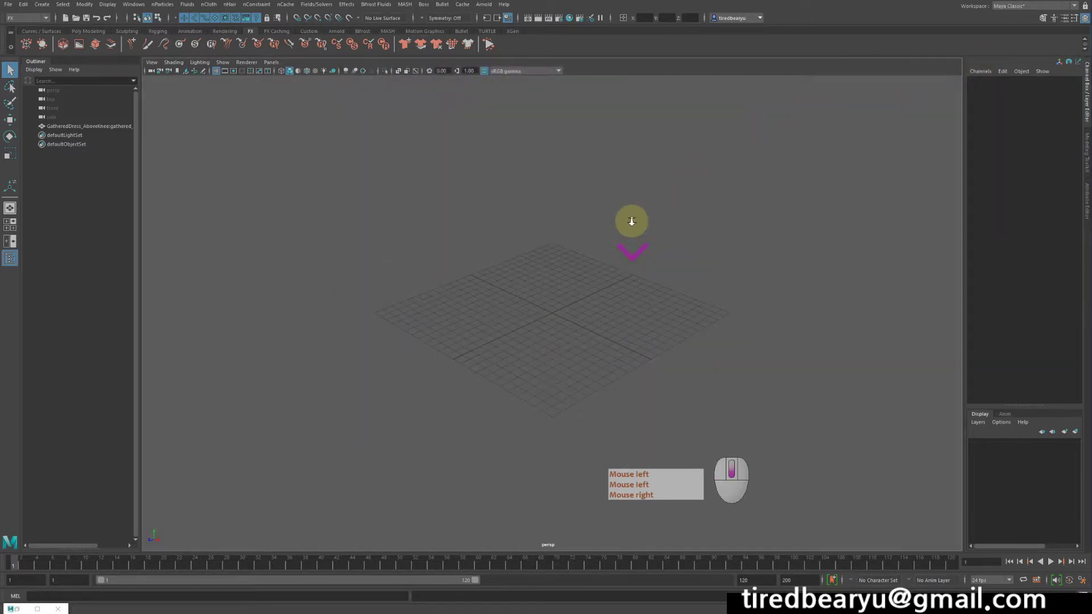
Step: Scale the imported dress down uniformly so that it fits above the grid, and frame it from the front
{"action": "scroll", "coordinate": [631, 221], "scroll_direction": "down", "scroll_amount": 5}
{"action": "left_click", "coordinate": [562, 181]}
{"action": "left_click_drag", "start_coordinate": [562, 181], "coordinate": [578, 188], "text": "alt"}
{"action": "key", "text": "r"}
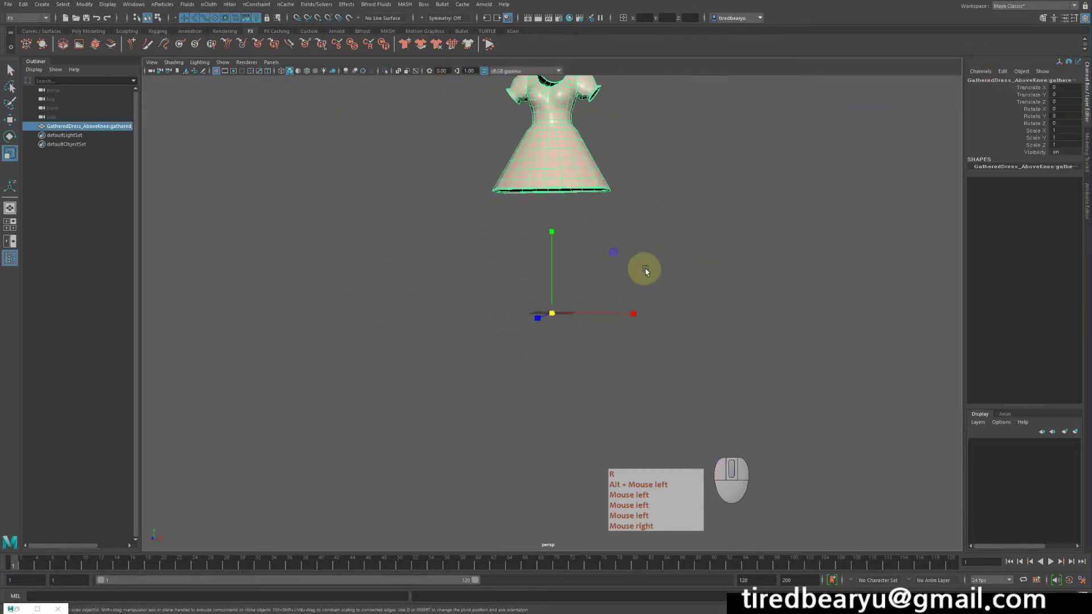
{"action": "middle_click_drag", "start_coordinate": [645, 271], "coordinate": [417, 265]}
{"action": "key", "text": "f"}
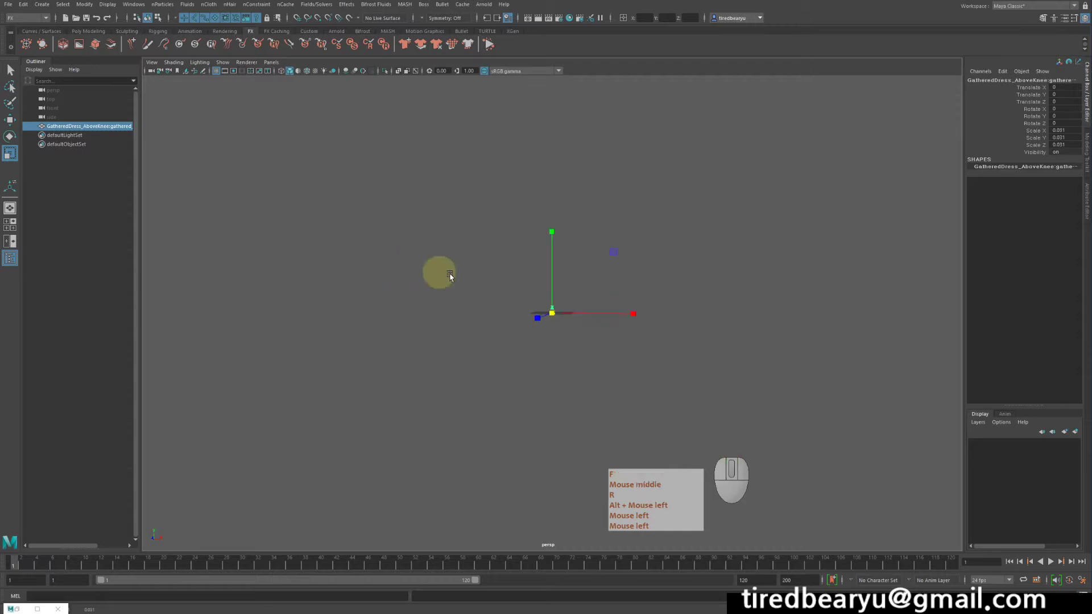
{"action": "left_click_drag", "start_coordinate": [603, 315], "coordinate": [629, 323], "text": "alt"}
{"action": "right_click_drag", "start_coordinate": [629, 323], "coordinate": [502, 312], "text": "alt"}
{"action": "left_click_drag", "start_coordinate": [503, 312], "coordinate": [546, 318], "text": "alt"}
{"action": "right_click_drag", "start_coordinate": [546, 319], "coordinate": [449, 322], "text": "alt"}
{"action": "left_click_drag", "start_coordinate": [547, 324], "coordinate": [489, 330], "text": "alt"}
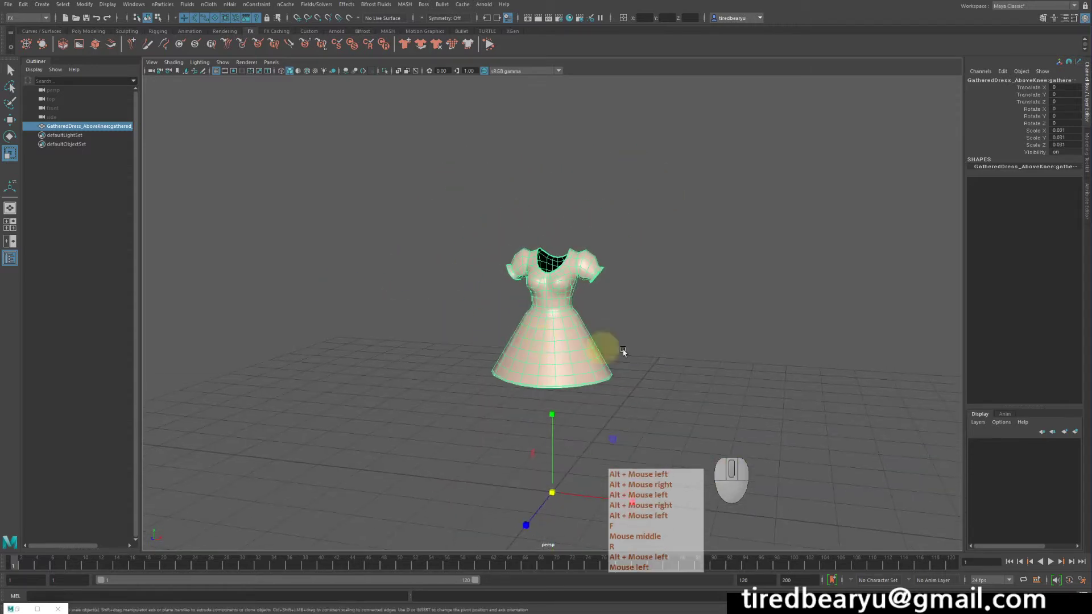
{"action": "key", "text": "r"}
{"action": "left_click", "coordinate": [743, 358]}
{"action": "left_click_drag", "start_coordinate": [551, 349], "coordinate": [574, 350], "text": "alt"}
{"action": "right_click_drag", "start_coordinate": [574, 351], "coordinate": [675, 353], "text": "alt"}
Step: Assign a new Arnold aiStandardSurface material to the dress
{"action": "left_click", "coordinate": [542, 328]}
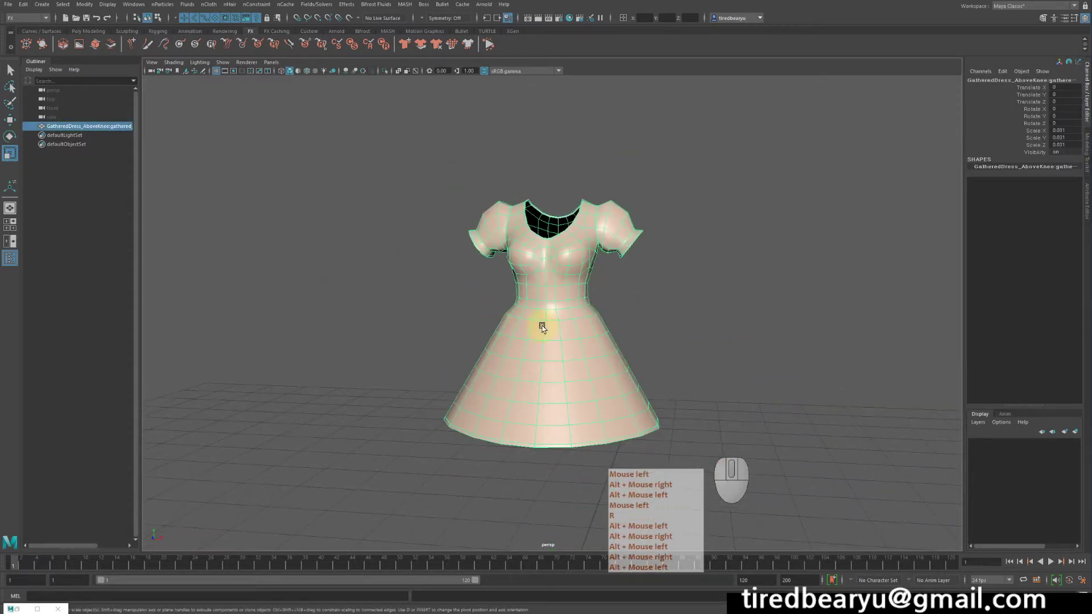
{"action": "right_click_drag", "start_coordinate": [553, 297], "coordinate": [563, 523]}
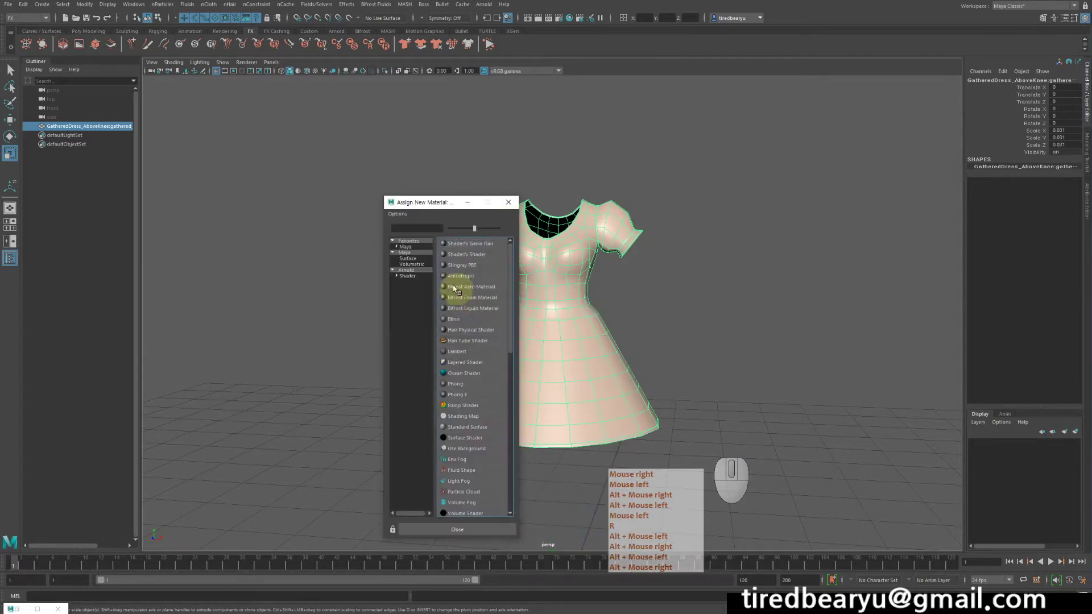
{"action": "left_click", "coordinate": [406, 276]}
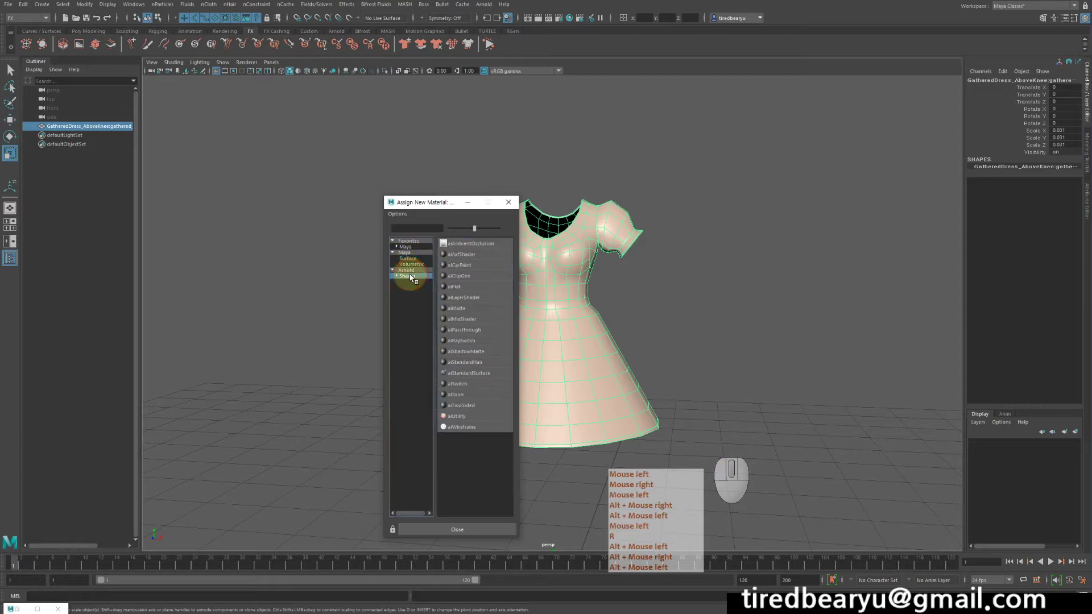
{"action": "left_click", "coordinate": [473, 373]}
{"action": "left_click_drag", "start_coordinate": [473, 374], "coordinate": [487, 373], "text": "alt"}
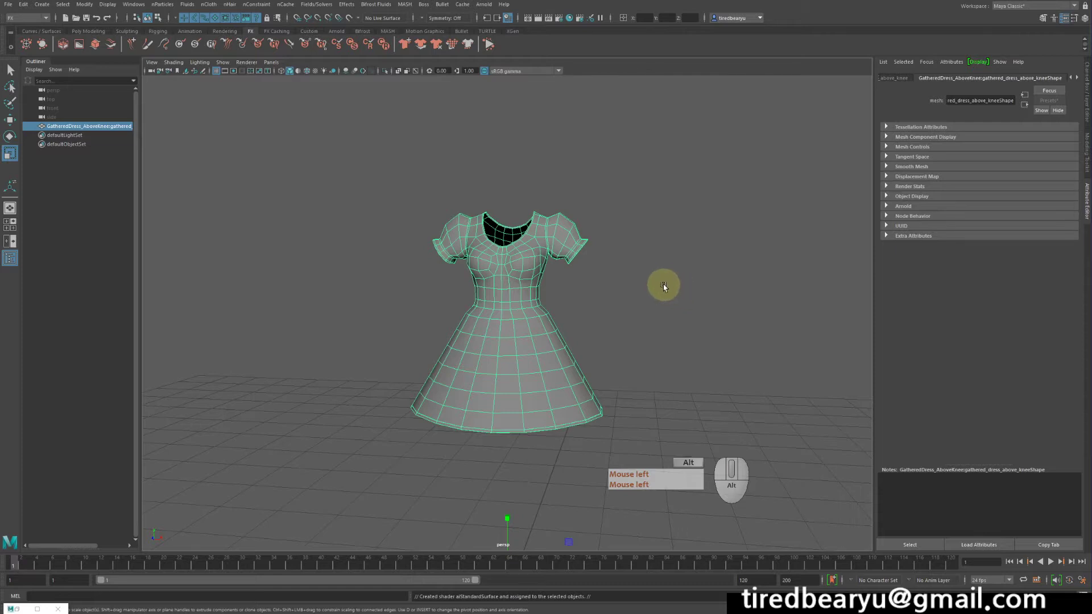
Step: Examine the dress with its new material from the front, both unselected and with its mesh lines highlighted
{"action": "left_click_drag", "start_coordinate": [664, 286], "coordinate": [673, 287], "text": "alt"}
{"action": "middle_click_drag", "start_coordinate": [674, 288], "coordinate": [718, 246], "text": "alt"}
{"action": "left_click_drag", "start_coordinate": [717, 246], "coordinate": [693, 258], "text": "alt"}
{"action": "right_click_drag", "start_coordinate": [693, 258], "coordinate": [717, 257], "text": "alt"}
{"action": "middle_click_drag", "start_coordinate": [716, 257], "coordinate": [705, 272], "text": "alt"}
{"action": "key", "text": "q"}
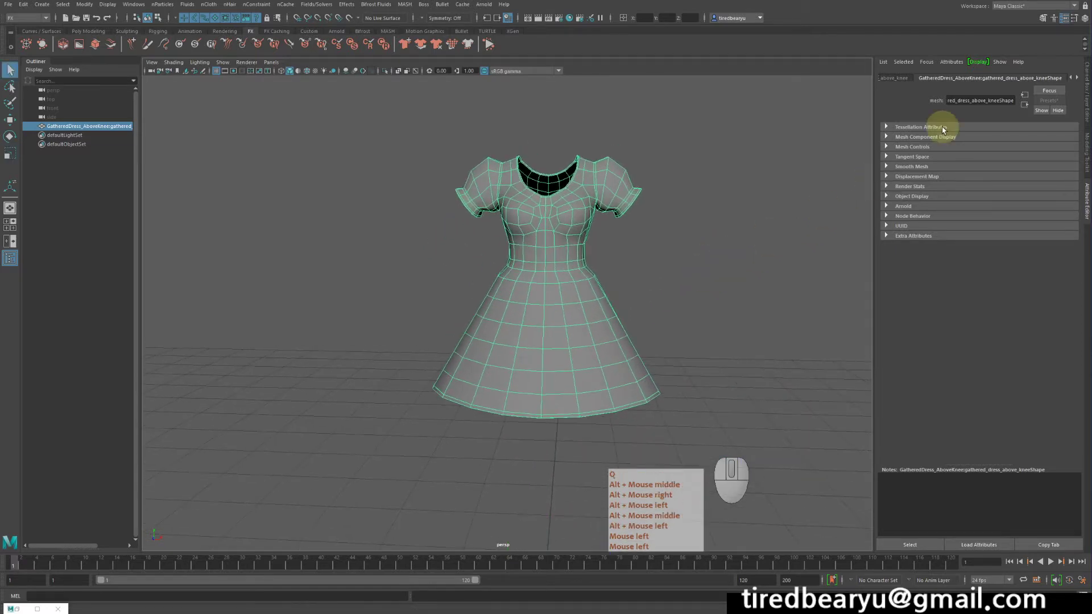
{"action": "left_click", "coordinate": [654, 292]}
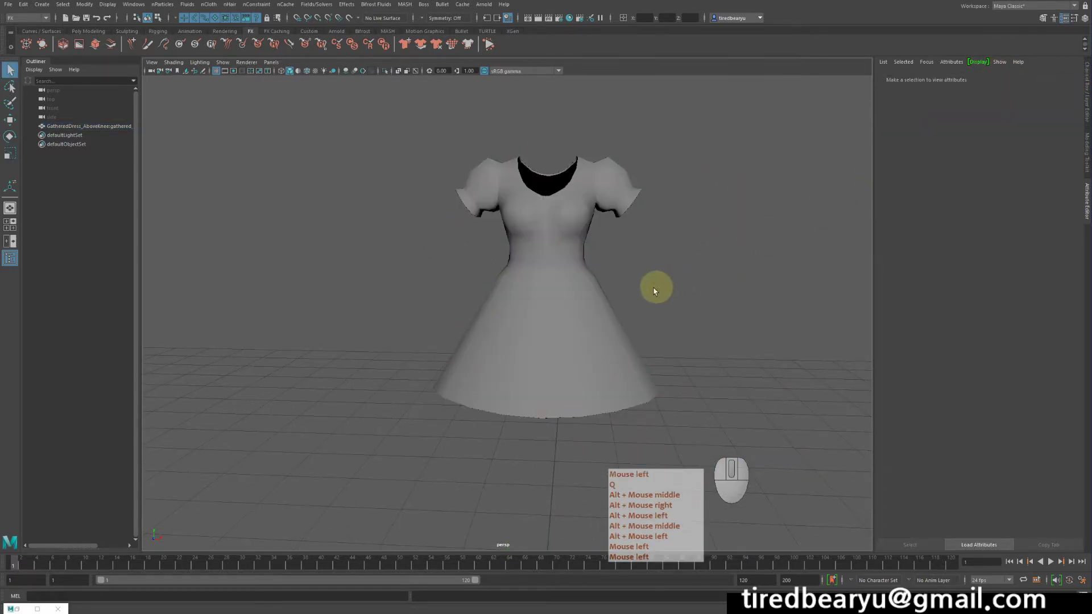
{"action": "left_click", "coordinate": [608, 310]}
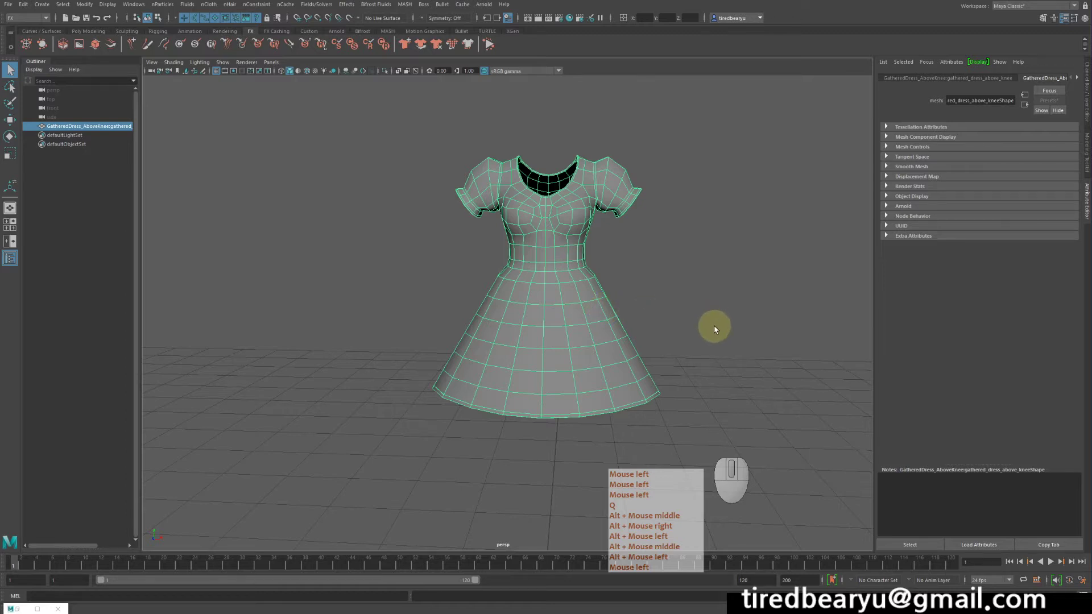
Step: Create a polygon sphere and a polygon cone at the origin below the dress, leaving the cone selected
{"action": "middle_click_drag", "start_coordinate": [712, 343], "coordinate": [637, 261], "text": "alt"}
{"action": "left_click_drag", "start_coordinate": [638, 261], "coordinate": [625, 254], "text": "alt"}
{"action": "right_click_drag", "start_coordinate": [625, 254], "coordinate": [590, 244], "text": "alt"}
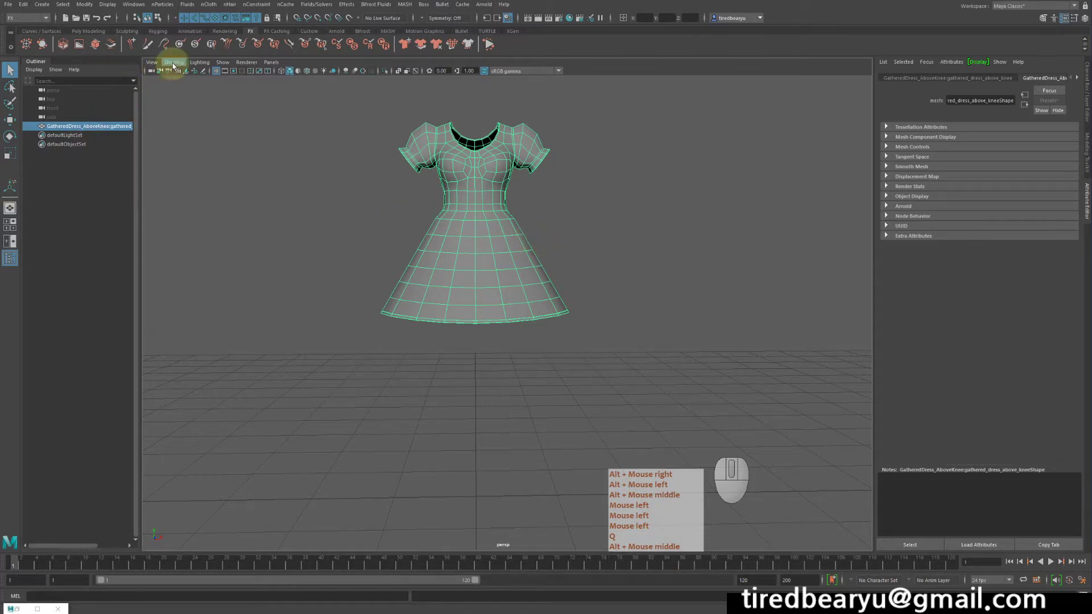
{"action": "left_click", "coordinate": [87, 32]}
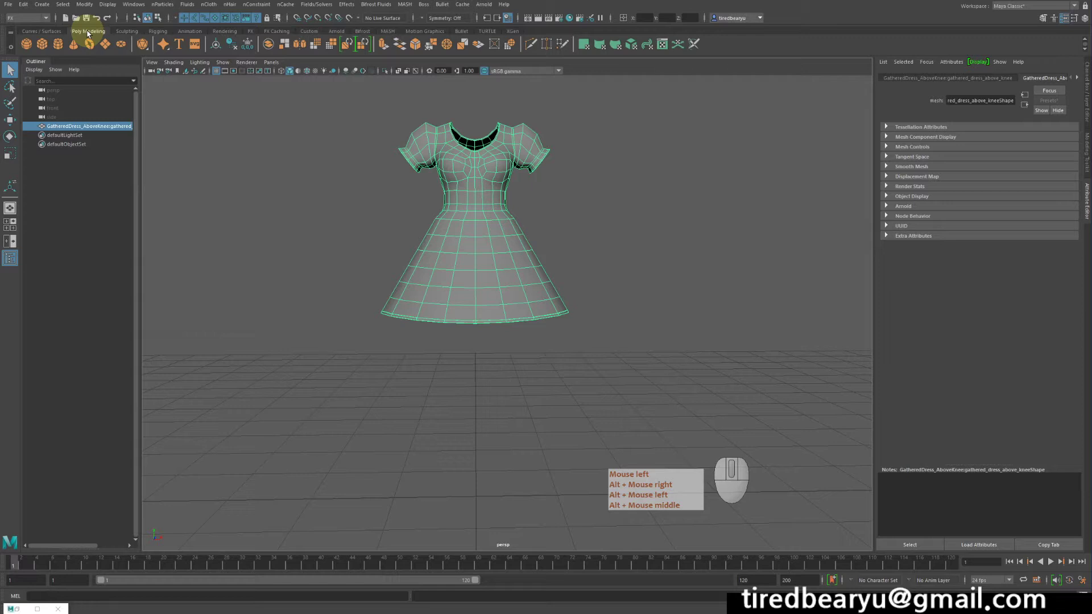
{"action": "left_click", "coordinate": [26, 47]}
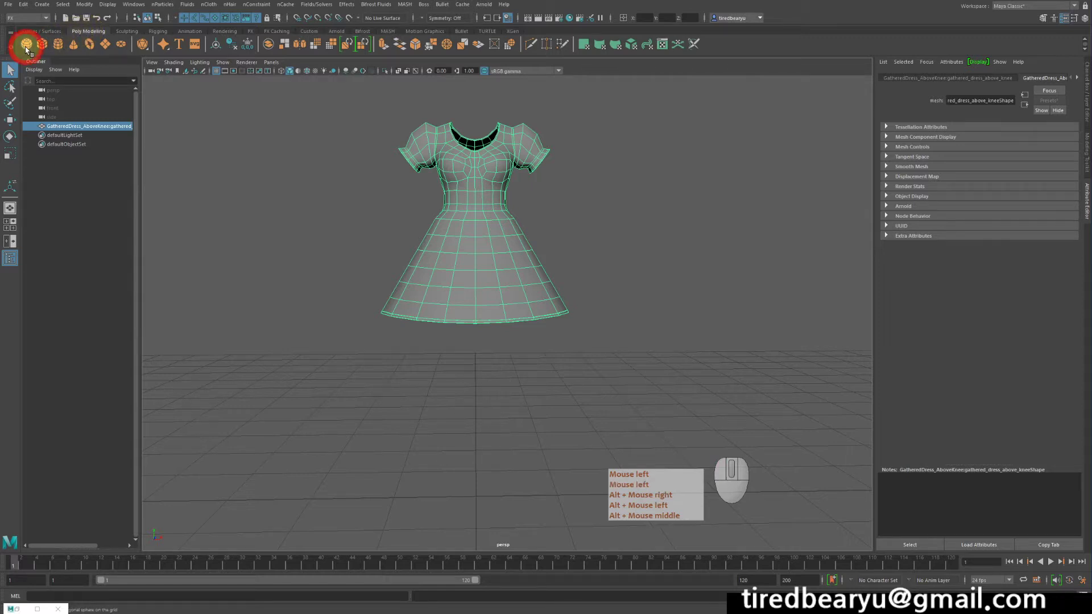
{"action": "left_click", "coordinate": [74, 47]}
{"action": "key", "text": "w"}
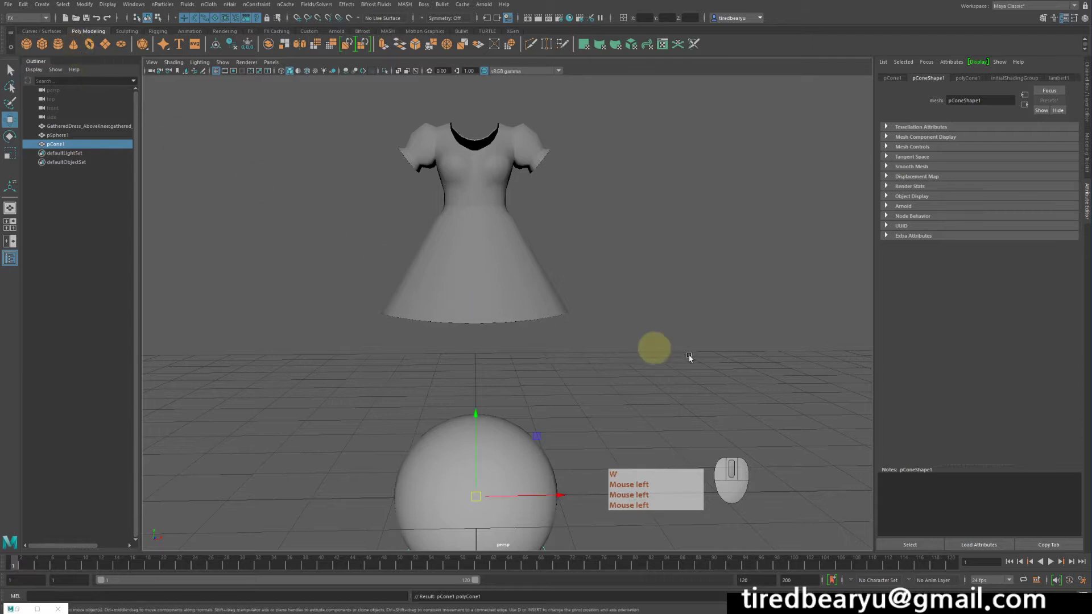
{"action": "right_click_drag", "start_coordinate": [690, 360], "coordinate": [582, 330], "text": "alt"}
{"action": "middle_click_drag", "start_coordinate": [582, 329], "coordinate": [548, 277], "text": "alt"}
{"action": "left_click_drag", "start_coordinate": [530, 363], "coordinate": [646, 372]}
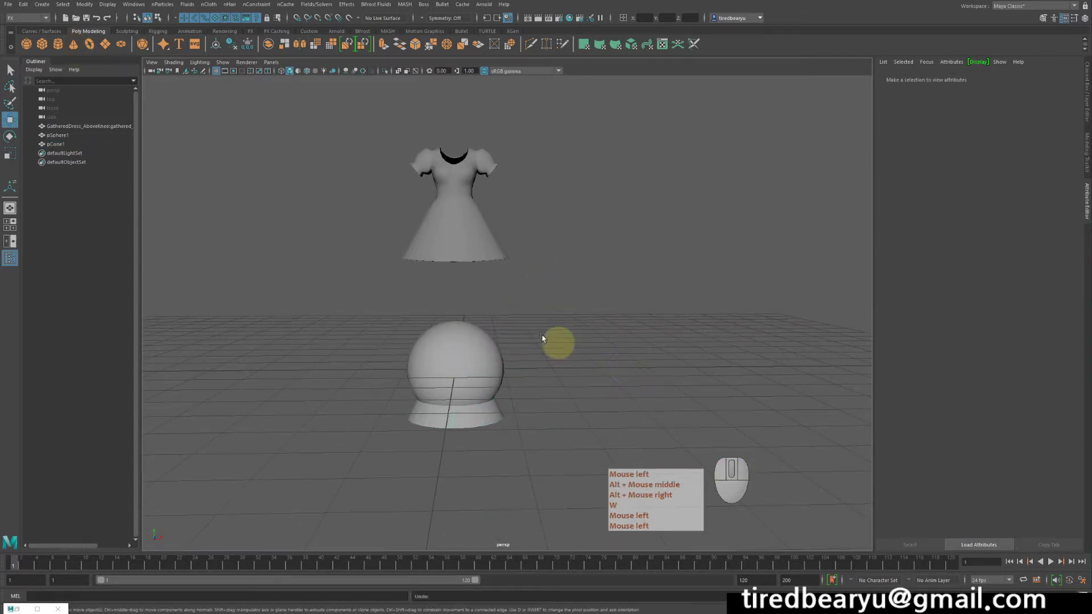
{"action": "key", "text": "z"}
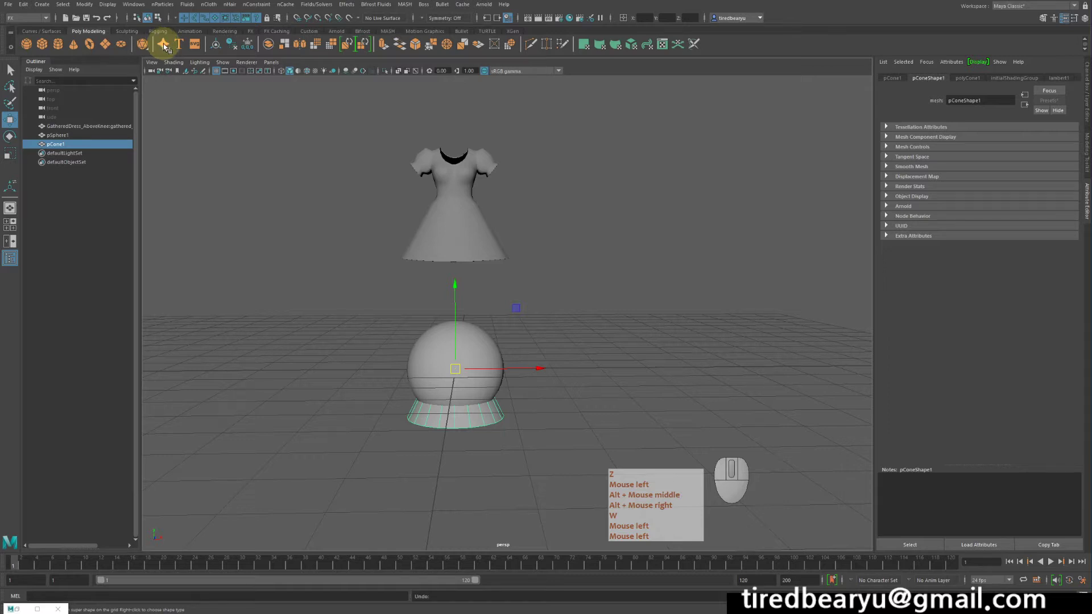
Step: Create a polygon super shape at the origin and open its construction attributes for editing
{"action": "left_click", "coordinate": [164, 46]}
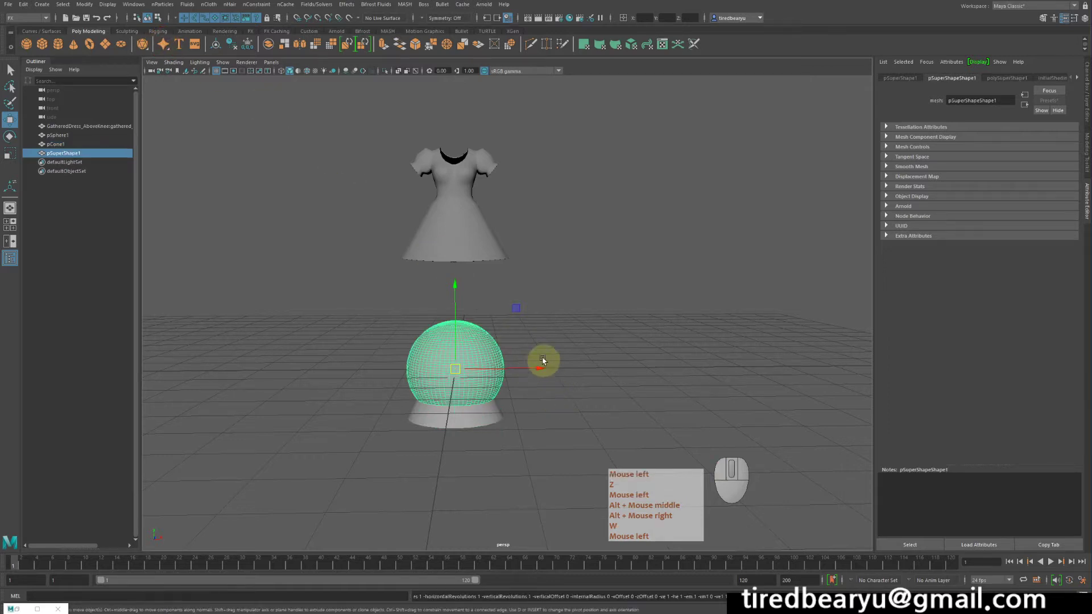
{"action": "right_click_drag", "start_coordinate": [465, 325], "coordinate": [571, 332], "text": "alt"}
{"action": "middle_click_drag", "start_coordinate": [572, 333], "coordinate": [642, 247], "text": "alt"}
{"action": "left_click_drag", "start_coordinate": [548, 269], "coordinate": [545, 275], "text": "alt"}
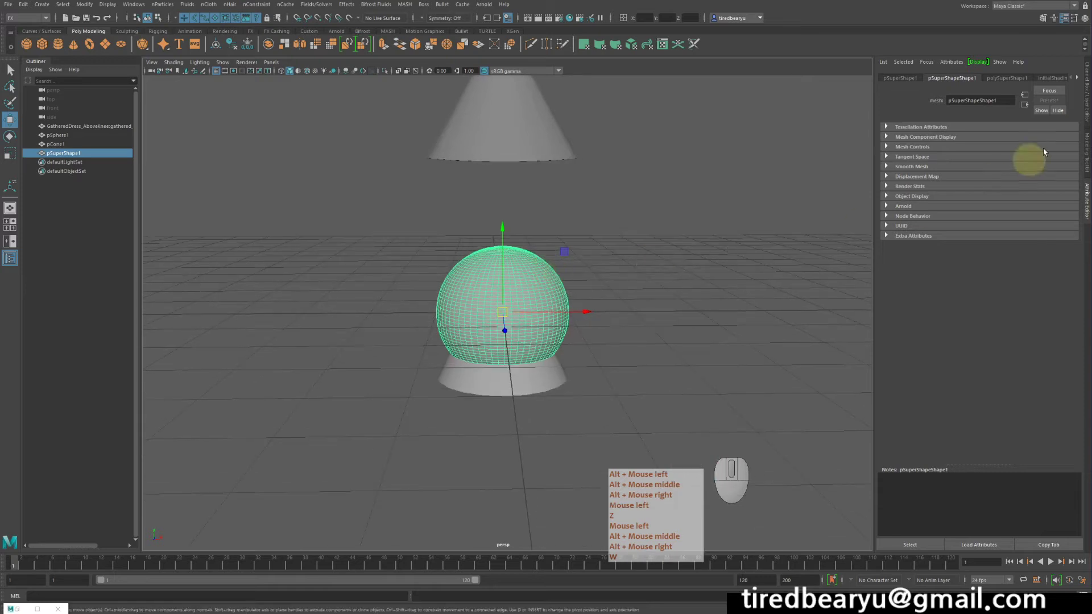
{"action": "left_click", "coordinate": [1087, 106]}
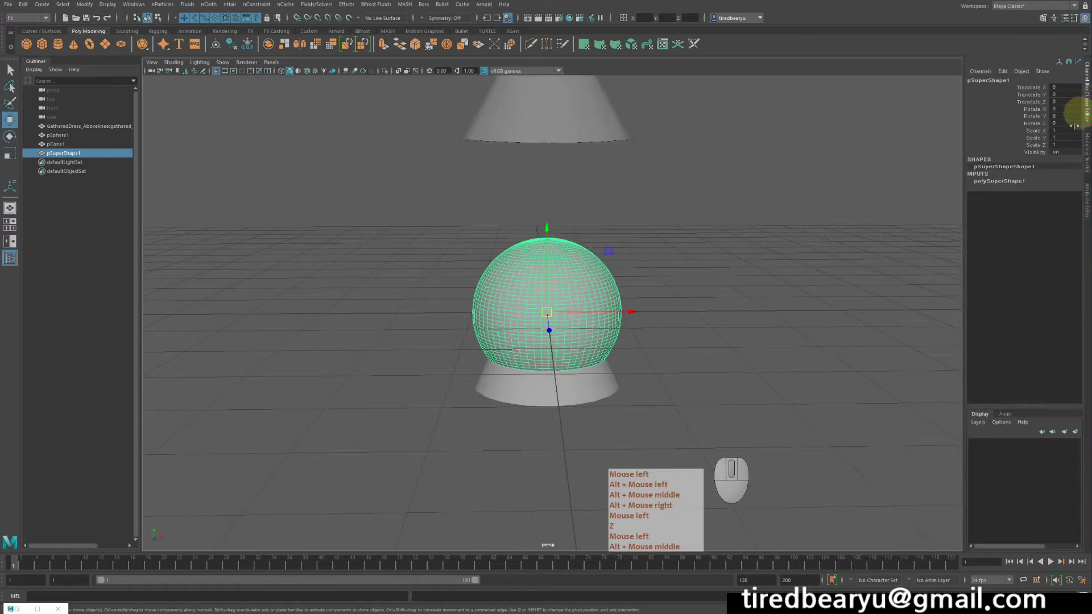
{"action": "left_click", "coordinate": [1012, 182]}
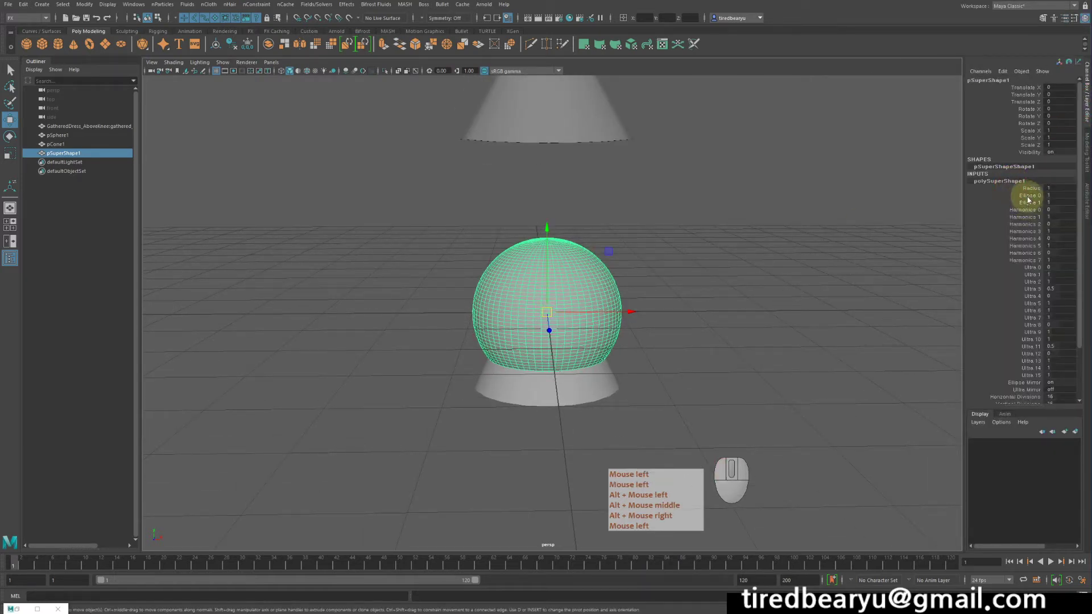
Step: Set the super shape's Ellipse 0 to 5 and display the scene in wireframe
{"action": "left_click", "coordinate": [1030, 195]}
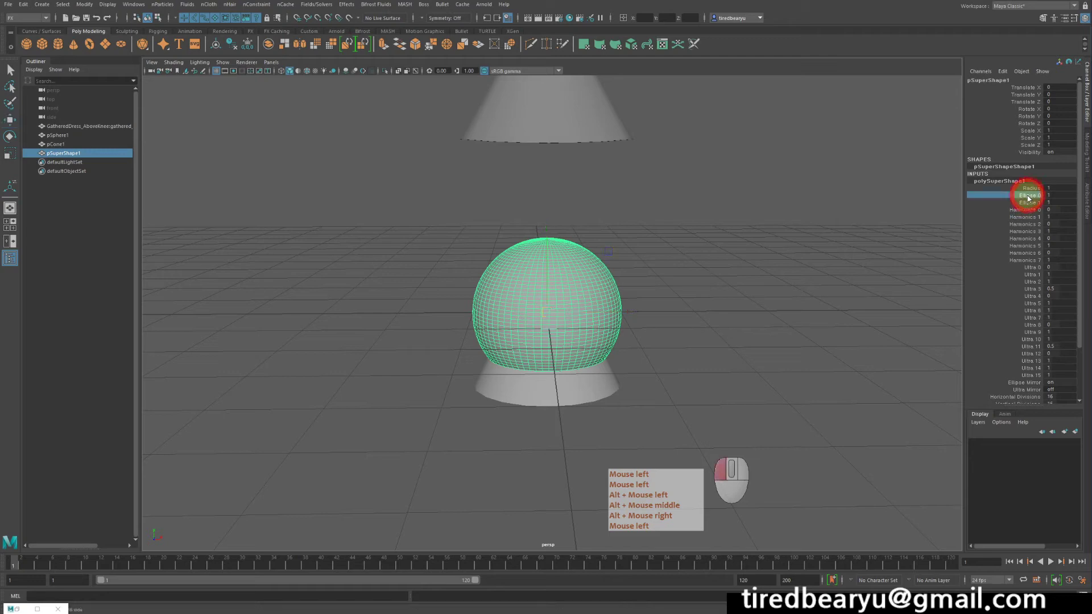
{"action": "middle_click_drag", "start_coordinate": [777, 215], "coordinate": [817, 232]}
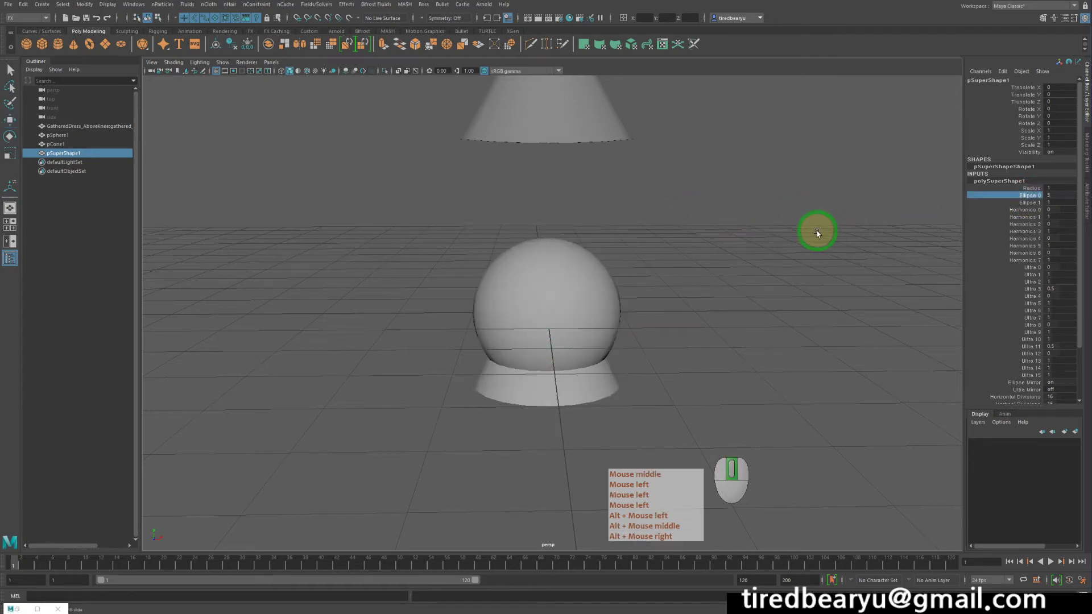
{"action": "key", "text": "4"}
{"action": "left_click_drag", "start_coordinate": [756, 243], "coordinate": [746, 241], "text": "alt"}
{"action": "right_click_drag", "start_coordinate": [746, 241], "coordinate": [889, 269], "text": "alt"}
{"action": "middle_click_drag", "start_coordinate": [803, 273], "coordinate": [823, 264]}
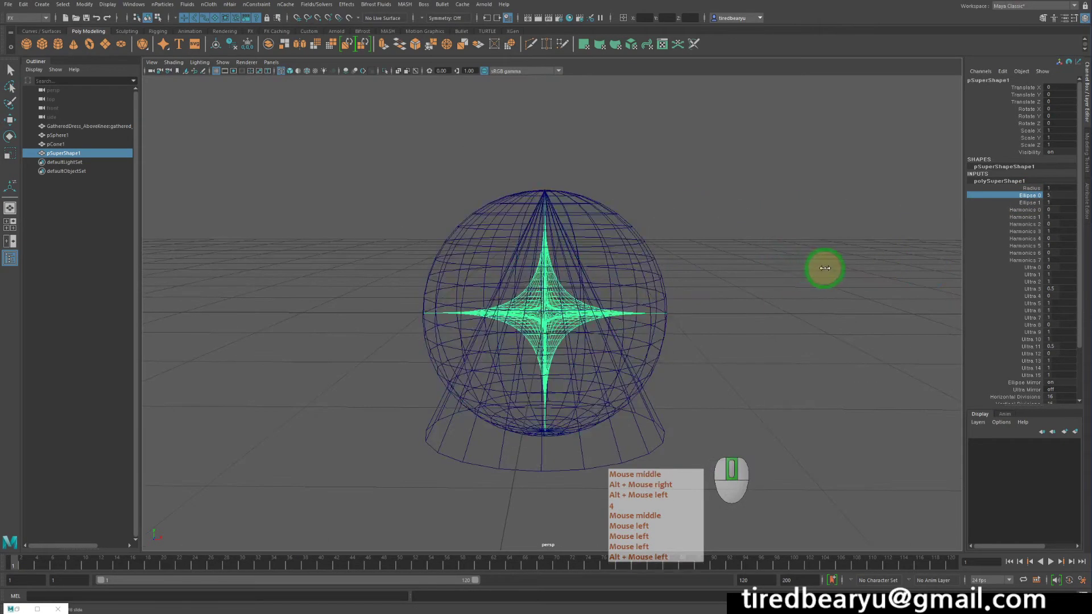
Step: Set the super shape's horizontal and vertical divisions to 1 for a low-poly star
{"action": "left_click", "coordinate": [1015, 270]}
{"action": "scroll", "coordinate": [1015, 271], "scroll_direction": "down", "scroll_amount": 3}
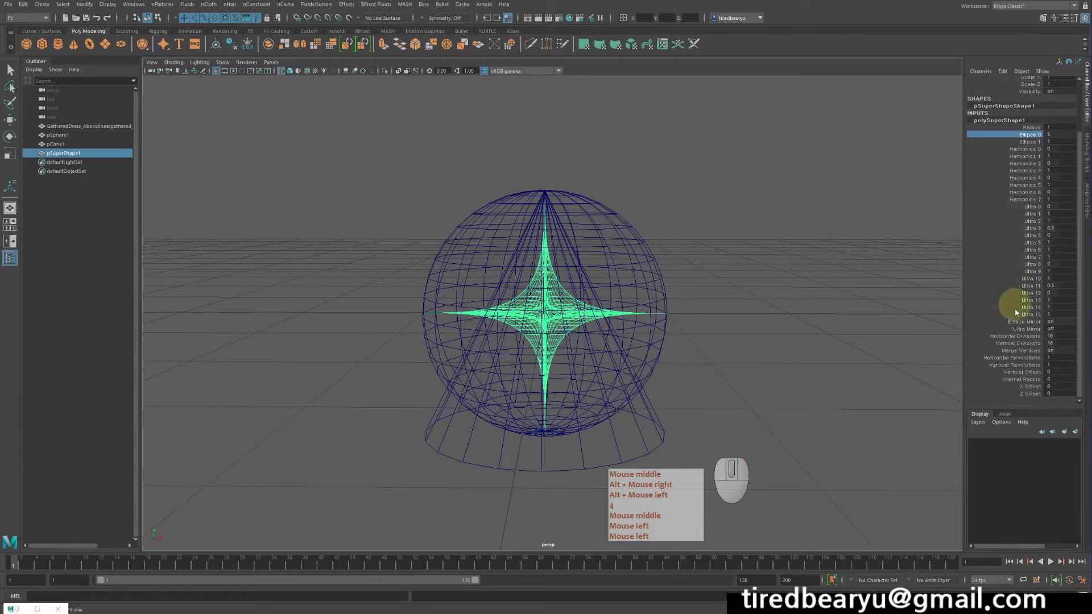
{"action": "left_click_drag", "start_coordinate": [1015, 336], "coordinate": [1018, 344]}
{"action": "middle_click_drag", "start_coordinate": [728, 287], "coordinate": [680, 273]}
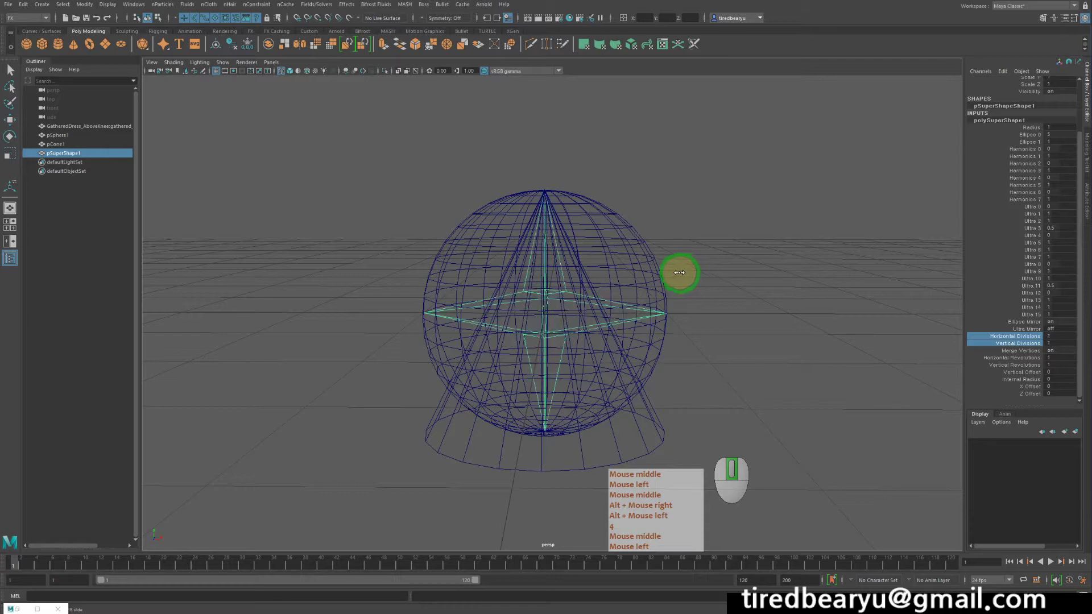
{"action": "mouse_move", "coordinate": [680, 273]}
{"action": "left_mouse_down", "text": "alt"}
{"action": "mouse_move", "coordinate": [796, 295]}
{"action": "mouse_move", "coordinate": [792, 321]}
{"action": "mouse_move", "coordinate": [783, 297]}
{"action": "left_mouse_up", "text": "alt"}
{"action": "key", "text": "5"}
{"action": "key", "text": "4"}
{"action": "right_click_drag", "start_coordinate": [782, 297], "coordinate": [683, 266], "text": "alt"}
Step: Select the sphere and lower its axis and height subdivisions to make it a coarse low-poly ball
{"action": "left_click_drag", "start_coordinate": [620, 255], "coordinate": [646, 282]}
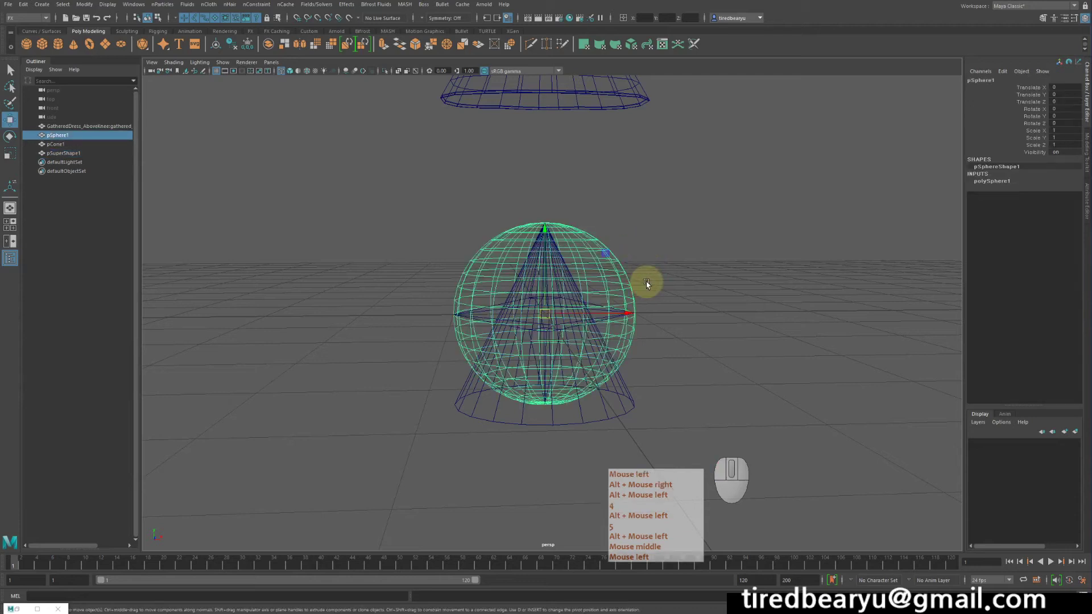
{"action": "key", "text": "w"}
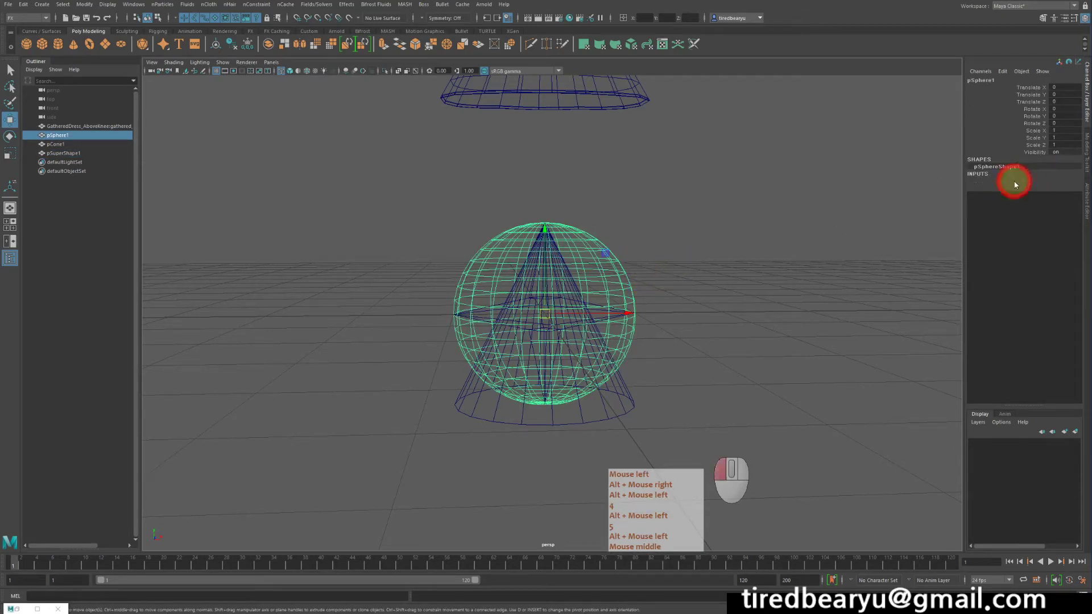
{"action": "left_click", "coordinate": [1015, 183]}
{"action": "left_click_drag", "start_coordinate": [1016, 197], "coordinate": [1019, 203]}
{"action": "middle_click_drag", "start_coordinate": [912, 230], "coordinate": [725, 227]}
{"action": "mouse_move", "coordinate": [724, 227]}
{"action": "left_mouse_down", "text": "alt"}
{"action": "mouse_move", "coordinate": [757, 260]}
{"action": "mouse_move", "coordinate": [588, 414]}
{"action": "left_mouse_up", "text": "alt"}
{"action": "key", "text": "5"}
Step: Select the cone and lower its axis subdivisions until its base is a five-sided polygon
{"action": "left_click", "coordinate": [634, 404]}
{"action": "key", "text": "4"}
{"action": "left_click_drag", "start_coordinate": [775, 324], "coordinate": [770, 319], "text": "alt"}
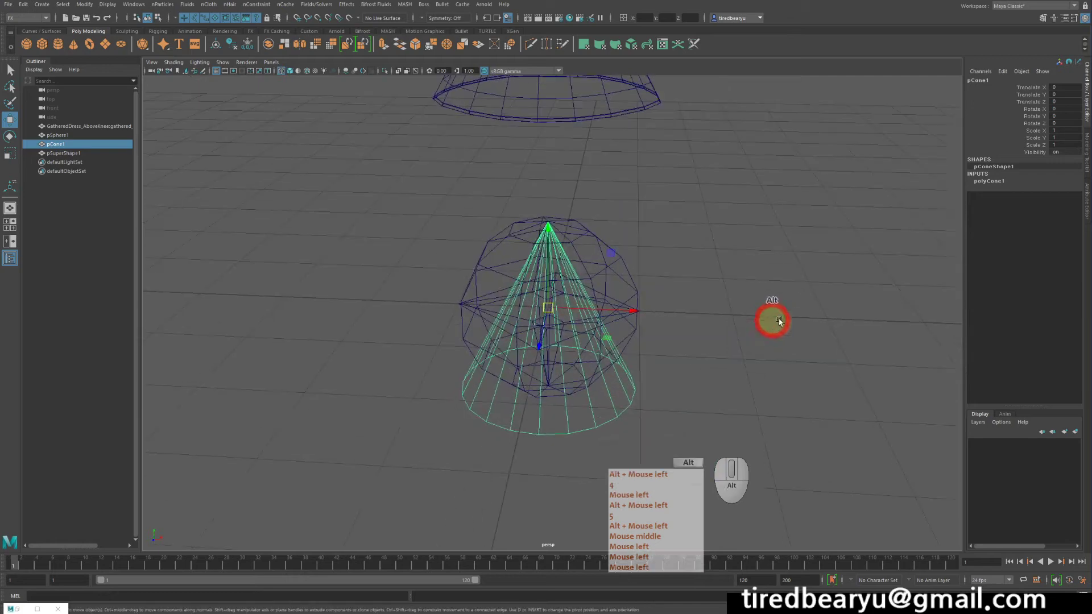
{"action": "left_click", "coordinate": [987, 181]}
{"action": "left_click", "coordinate": [1022, 203]}
{"action": "middle_click_drag", "start_coordinate": [857, 210], "coordinate": [730, 192]}
{"action": "left_click", "coordinate": [775, 336]}
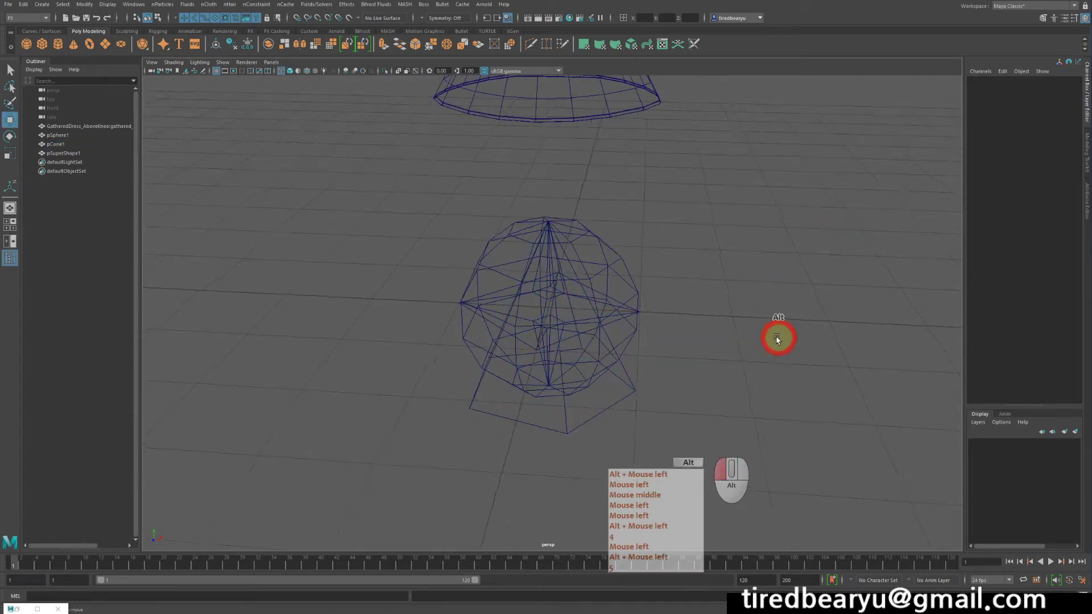
Step: Select the sphere, cone and super shape together in wireframe display
{"action": "key", "text": "5"}
{"action": "mouse_move", "coordinate": [775, 336]}
{"action": "left_mouse_down", "text": "alt"}
{"action": "mouse_move", "coordinate": [748, 324]}
{"action": "mouse_move", "coordinate": [768, 275]}
{"action": "mouse_move", "coordinate": [760, 345]}
{"action": "left_mouse_up", "text": "alt"}
{"action": "left_click_drag", "start_coordinate": [420, 238], "coordinate": [643, 413]}
{"action": "left_click_drag", "start_coordinate": [724, 365], "coordinate": [694, 341], "text": "alt"}
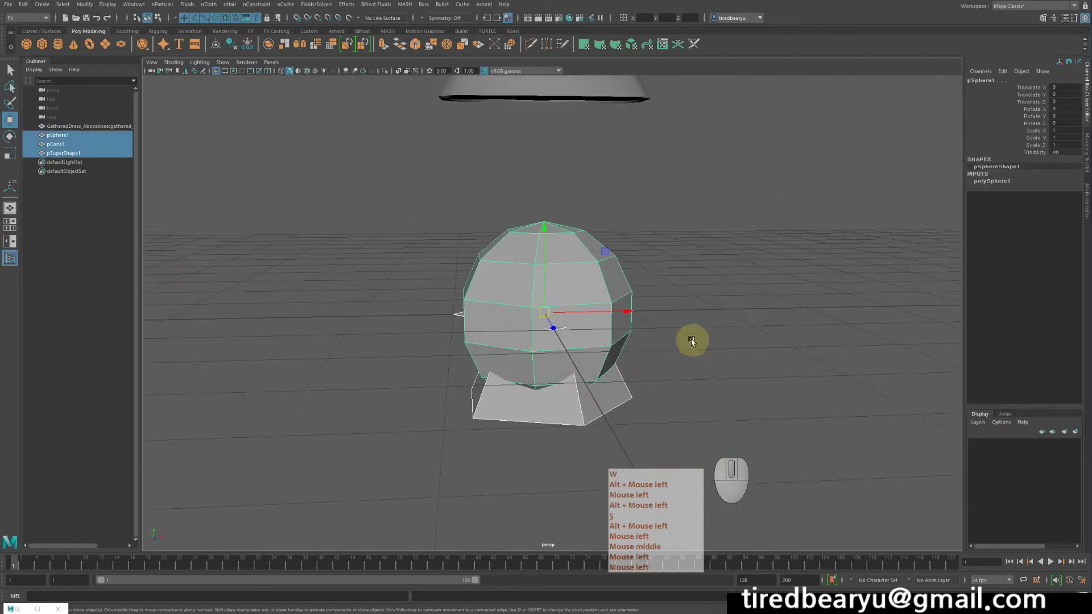
{"action": "key", "text": "w"}
{"action": "key", "text": "4"}
{"action": "left_click", "coordinate": [713, 320]}
{"action": "left_click_drag", "start_coordinate": [424, 222], "coordinate": [738, 416]}
{"action": "middle_click_drag", "start_coordinate": [718, 241], "coordinate": [711, 276], "text": "alt"}
{"action": "right_click_drag", "start_coordinate": [711, 277], "coordinate": [603, 256], "text": "alt"}
{"action": "key", "text": "q"}
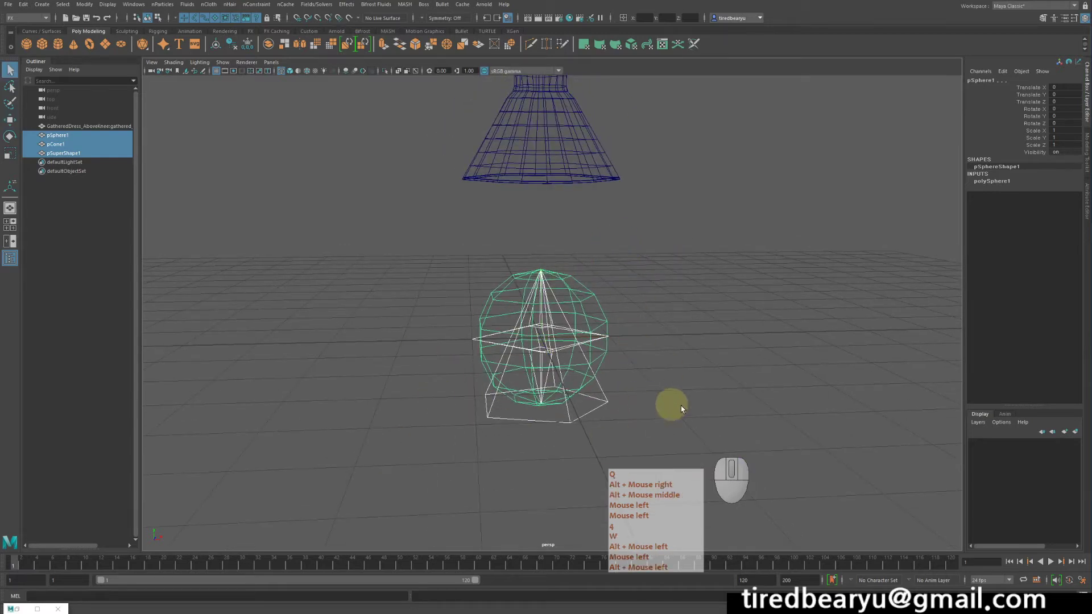
{"action": "right_click_drag", "start_coordinate": [671, 402], "coordinate": [651, 369], "text": "alt"}
{"action": "middle_click_drag", "start_coordinate": [652, 369], "coordinate": [572, 354], "text": "alt"}
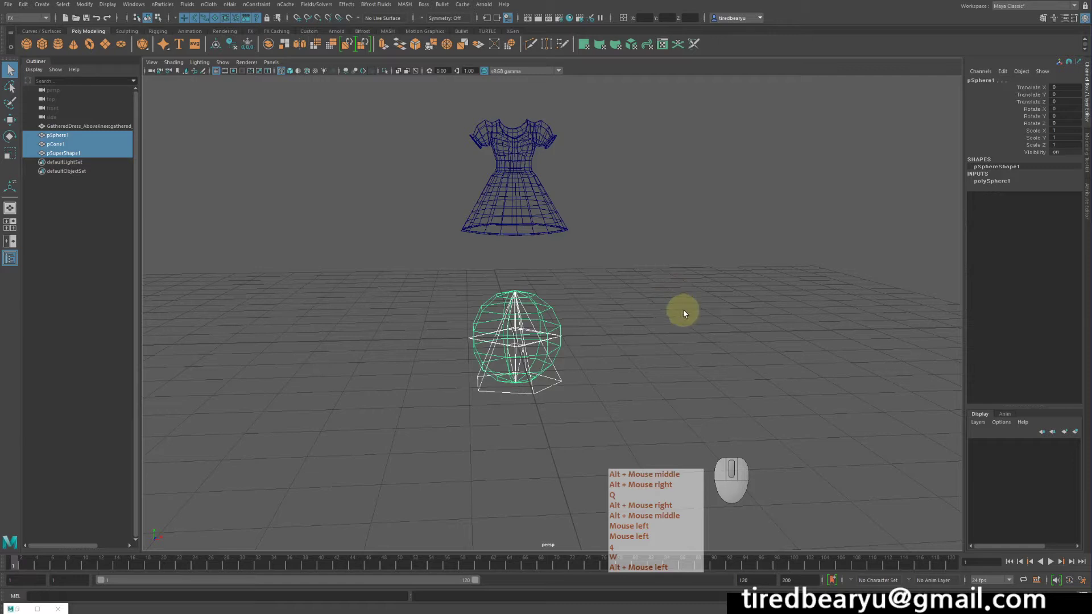
{"action": "middle_click_drag", "start_coordinate": [688, 309], "coordinate": [527, 295], "text": "alt"}
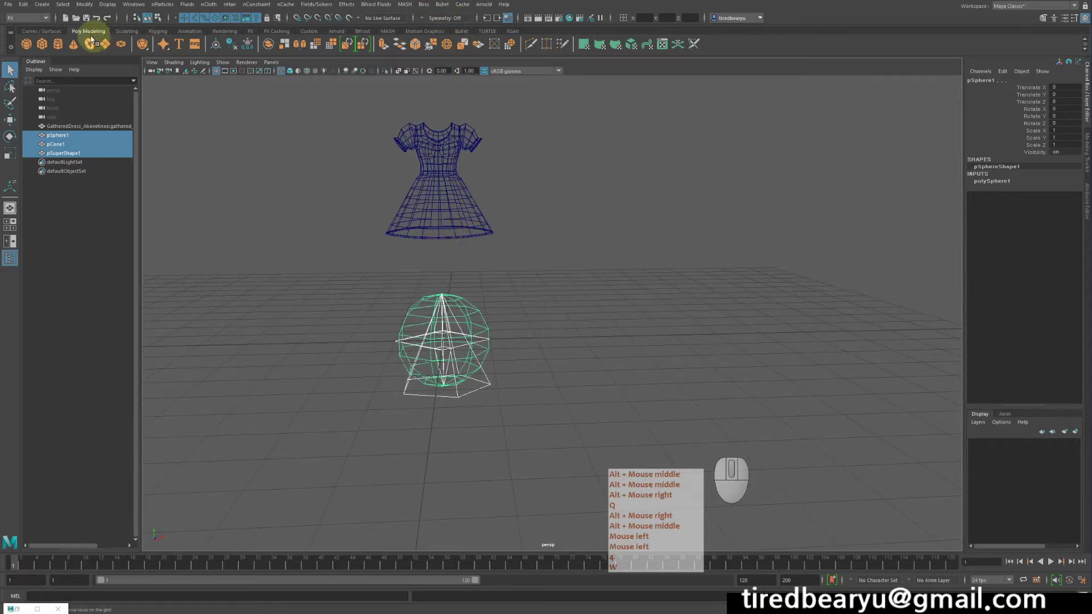
Step: Open the MASH Editor and create a MASH network from the selected sphere, cone and super shape
{"action": "left_click", "coordinate": [403, 5]}
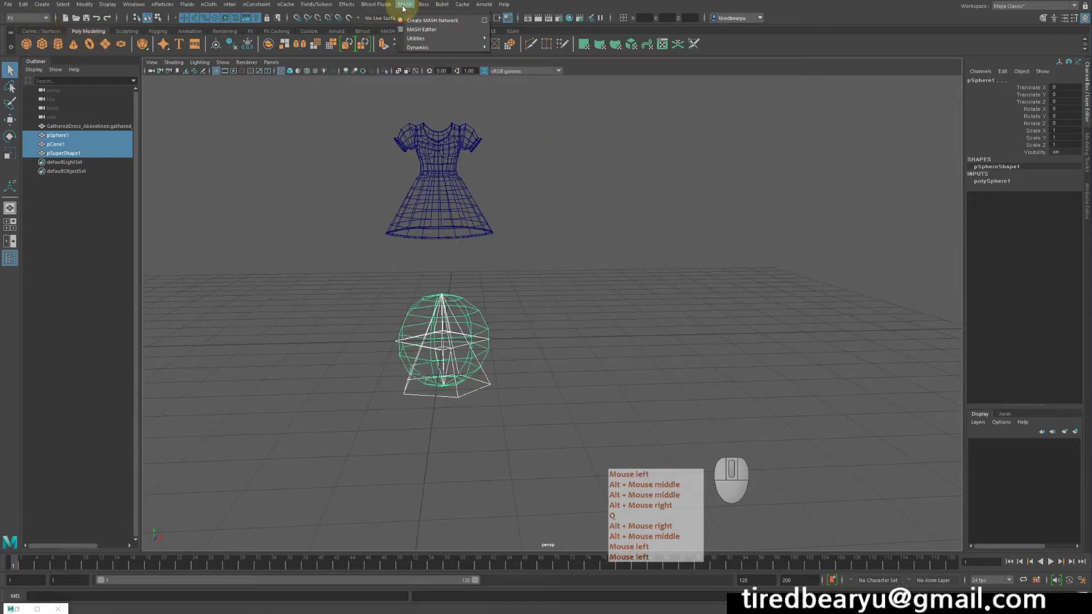
{"action": "left_click", "coordinate": [423, 31]}
{"action": "left_click_drag", "start_coordinate": [217, 76], "coordinate": [201, 93]}
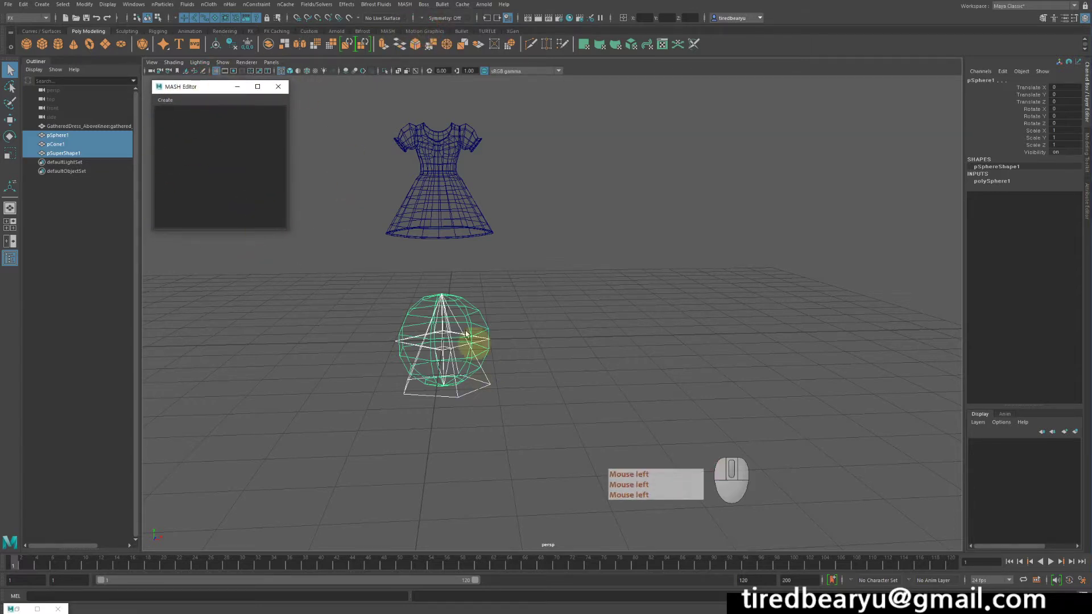
{"action": "left_click_drag", "start_coordinate": [330, 284], "coordinate": [588, 462]}
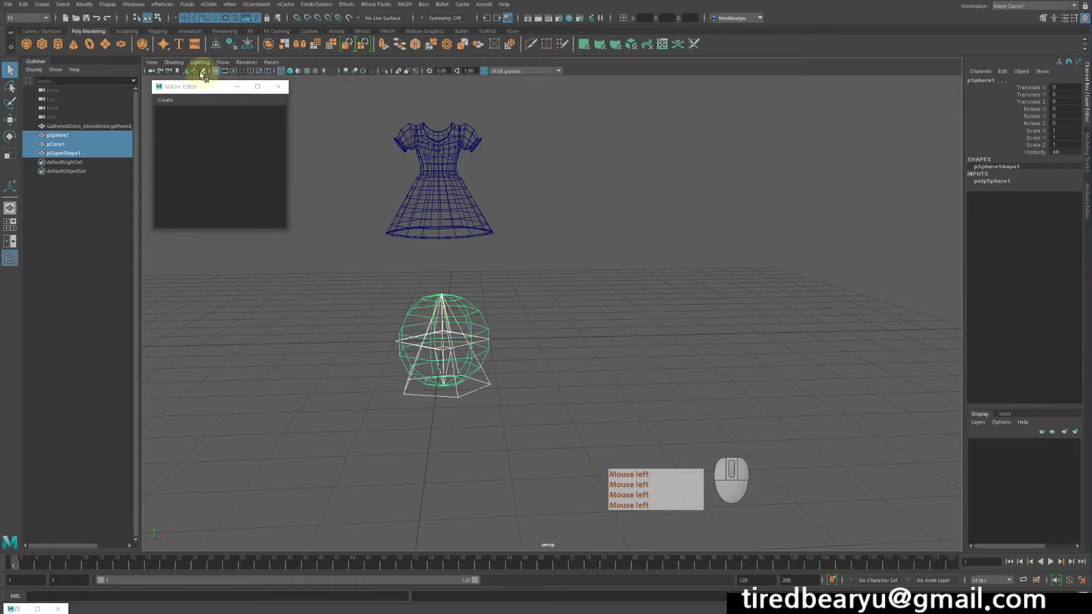
{"action": "left_click", "coordinate": [165, 103]}
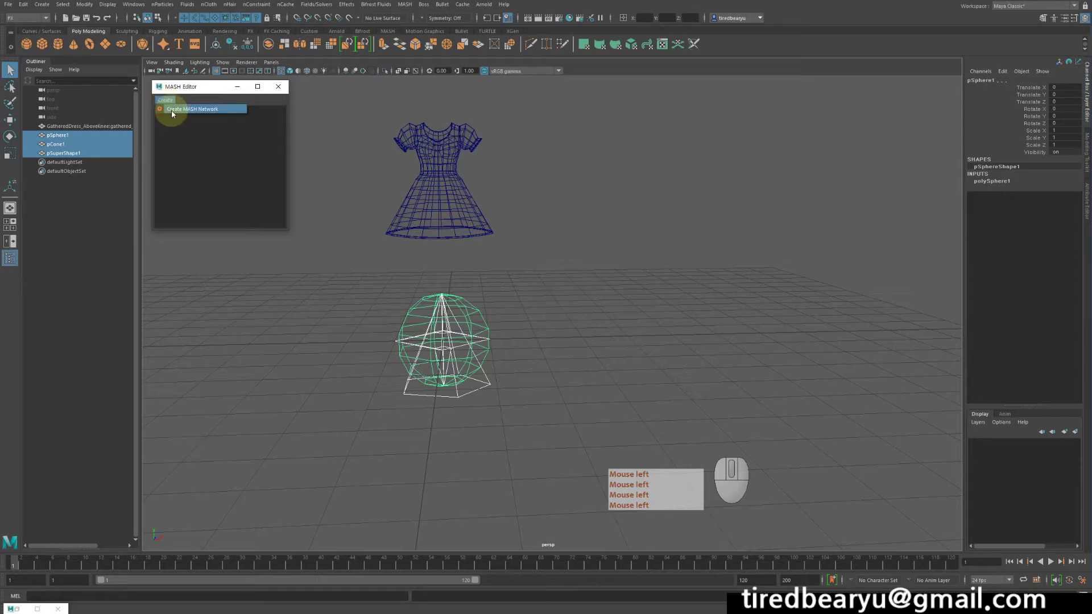
{"action": "left_click", "coordinate": [173, 114]}
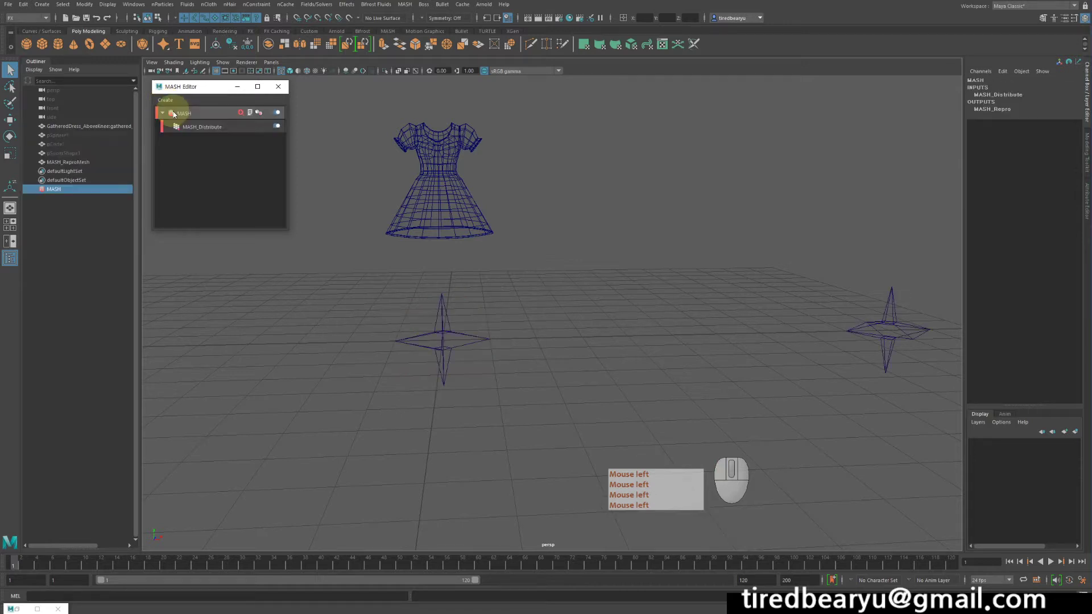
{"action": "right_click_drag", "start_coordinate": [671, 326], "coordinate": [575, 317], "text": "alt"}
{"action": "left_click_drag", "start_coordinate": [575, 317], "coordinate": [588, 324], "text": "alt"}
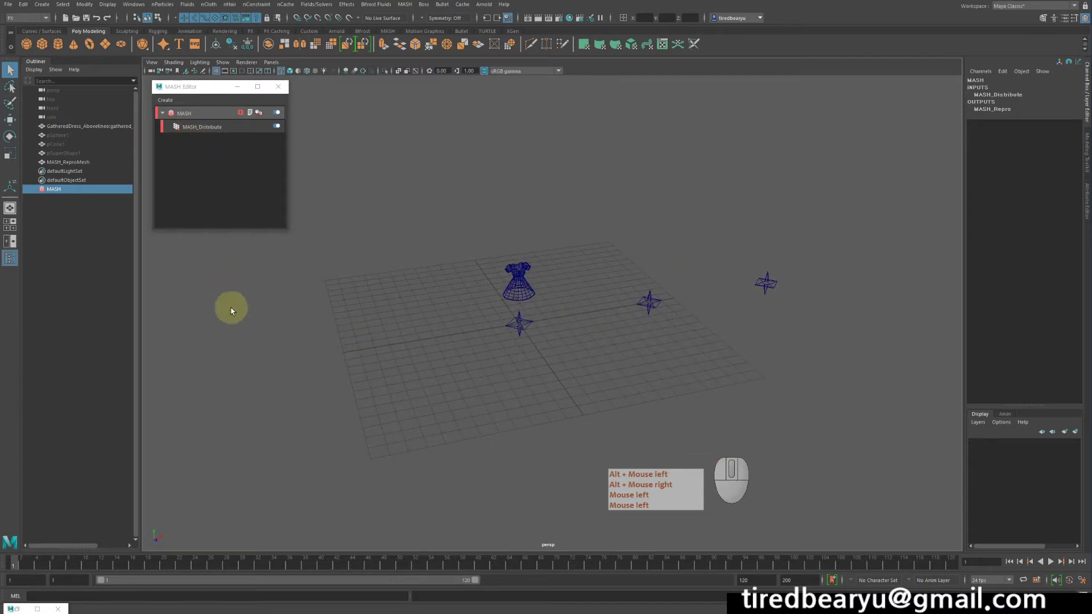
{"action": "left_click_drag", "start_coordinate": [646, 364], "coordinate": [626, 343], "text": "alt"}
{"action": "middle_click_drag", "start_coordinate": [636, 331], "coordinate": [527, 313], "text": "alt"}
{"action": "left_click_drag", "start_coordinate": [527, 313], "coordinate": [525, 321], "text": "alt"}
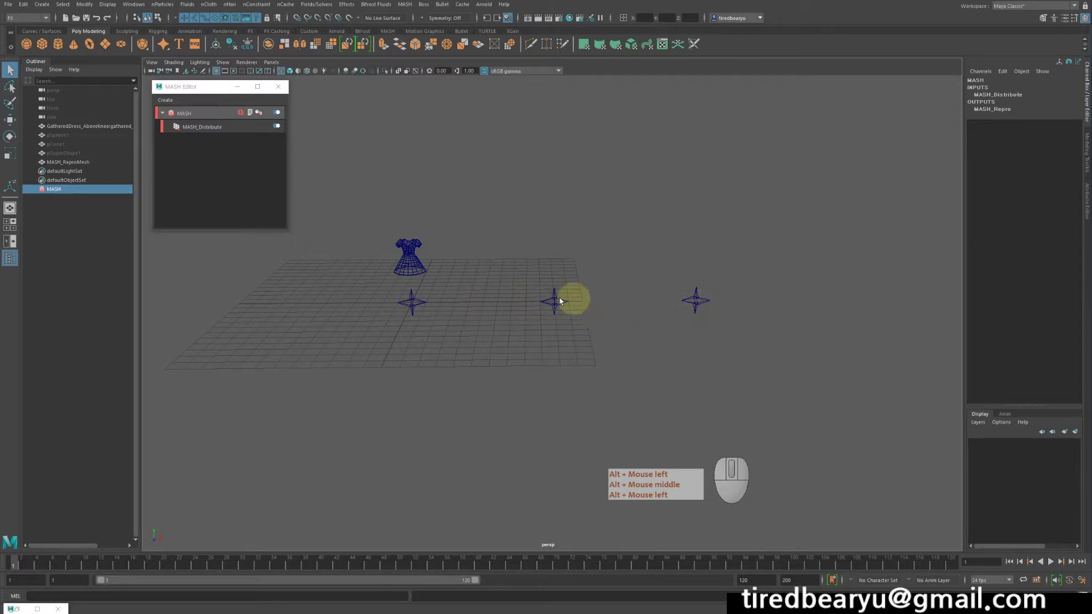
Step: Undo the MASH network creation back to the three selected shapes and close the MASH Editor
{"action": "key", "text": "z"}
{"action": "left_click_drag", "start_coordinate": [480, 325], "coordinate": [451, 326], "text": "alt"}
{"action": "key", "text": "z"}
{"action": "key", "text": "z"}
{"action": "key", "text": "z"}
{"action": "key", "text": "ctrl+z"}
{"action": "key", "text": "ctrl+z"}
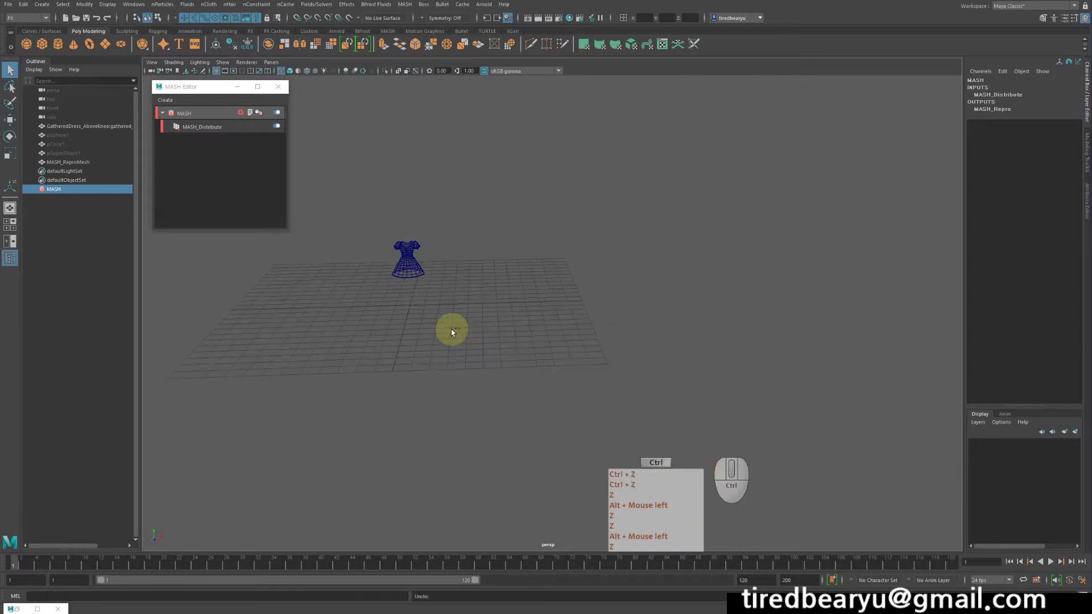
{"action": "left_click", "coordinate": [192, 113]}
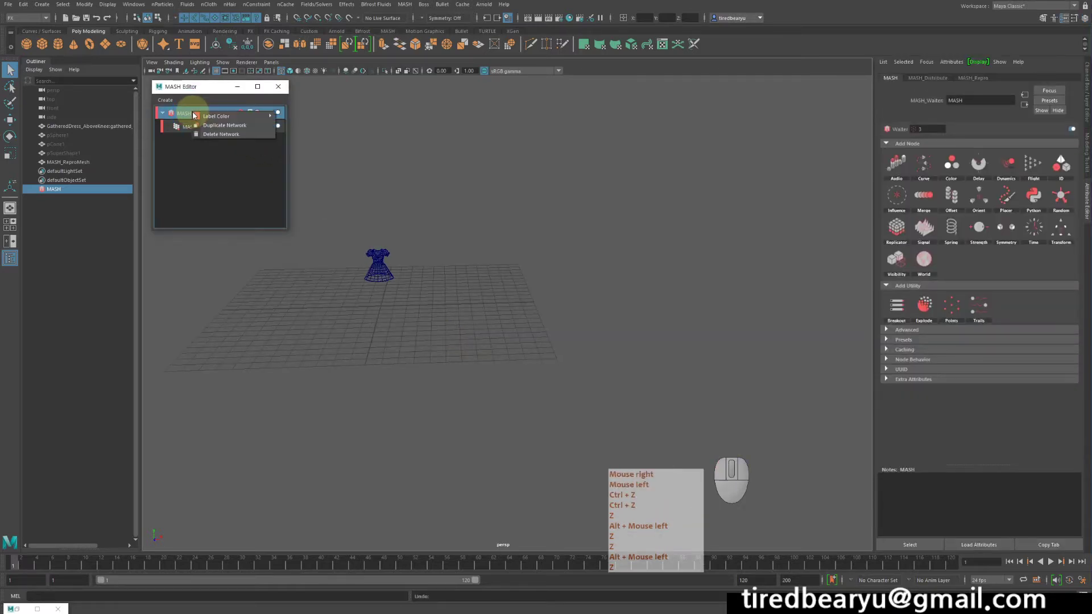
{"action": "right_click", "coordinate": [215, 125]}
{"action": "right_click", "coordinate": [254, 202]}
{"action": "left_click", "coordinate": [464, 214]}
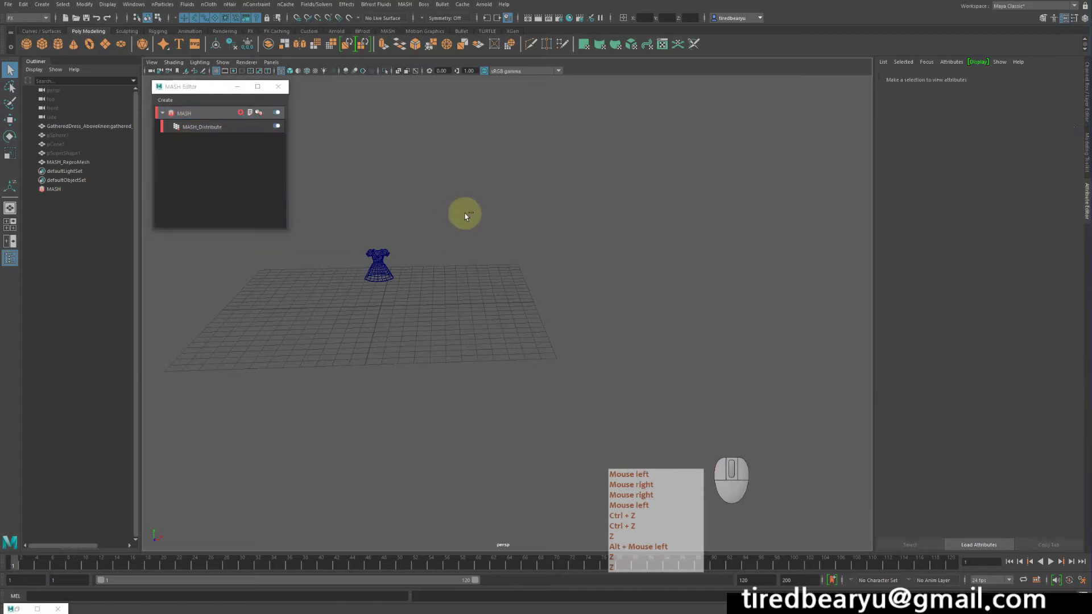
{"action": "key", "text": "ctrl+z"}
{"action": "key", "text": "ctrl+z"}
{"action": "key", "text": "ctrl+z"}
{"action": "key", "text": "ctrl+z"}
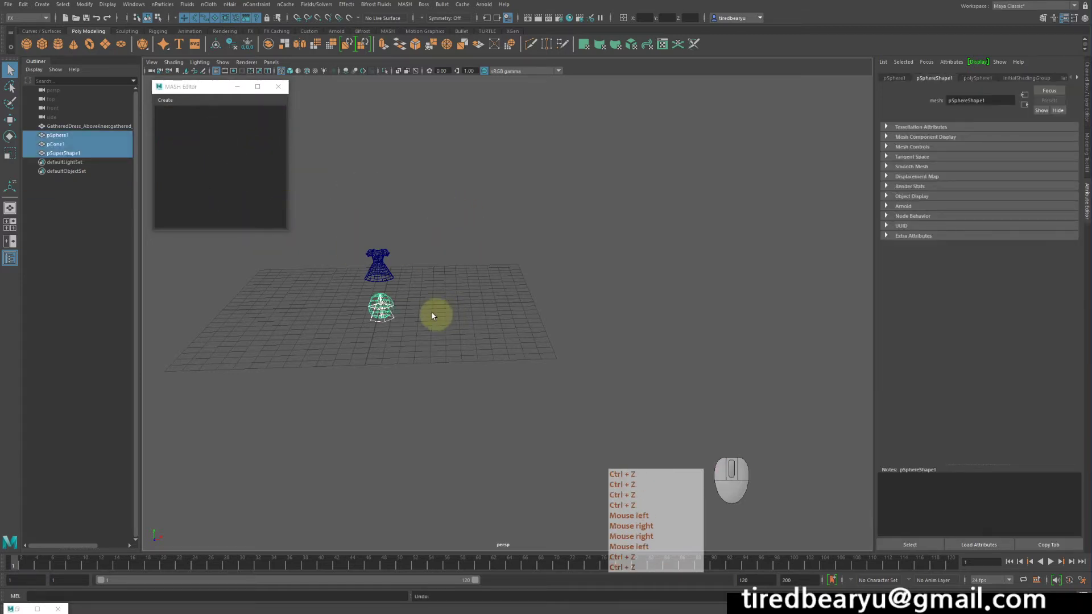
{"action": "right_click_drag", "start_coordinate": [432, 316], "coordinate": [458, 261], "text": "alt"}
{"action": "left_click", "coordinate": [280, 86]}
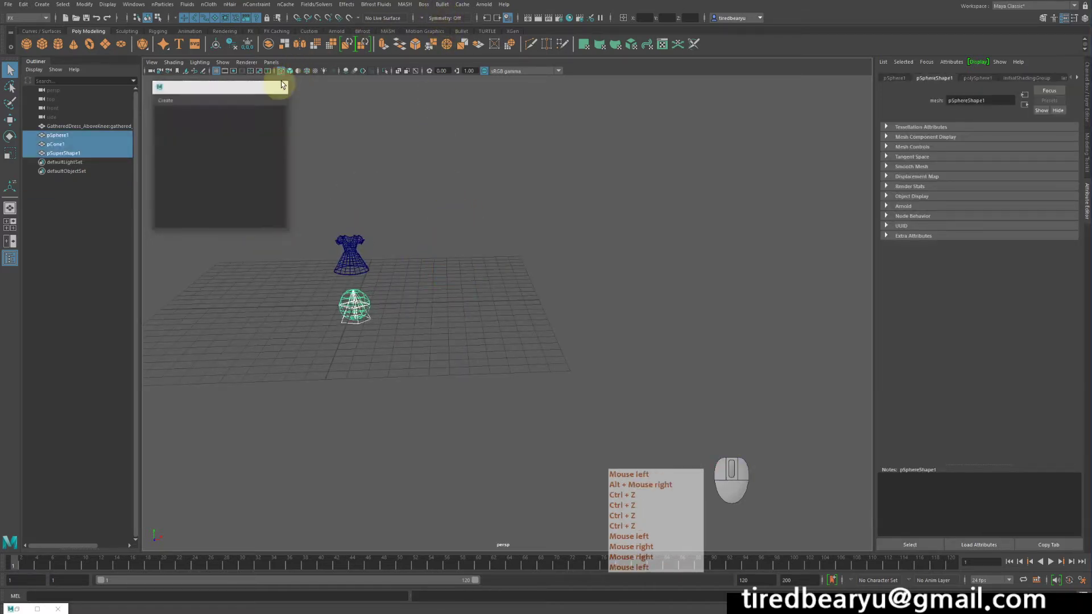
Step: Create a new MASH network from the three selected shapes and open the MASH Editor
{"action": "left_click", "coordinate": [405, 4]}
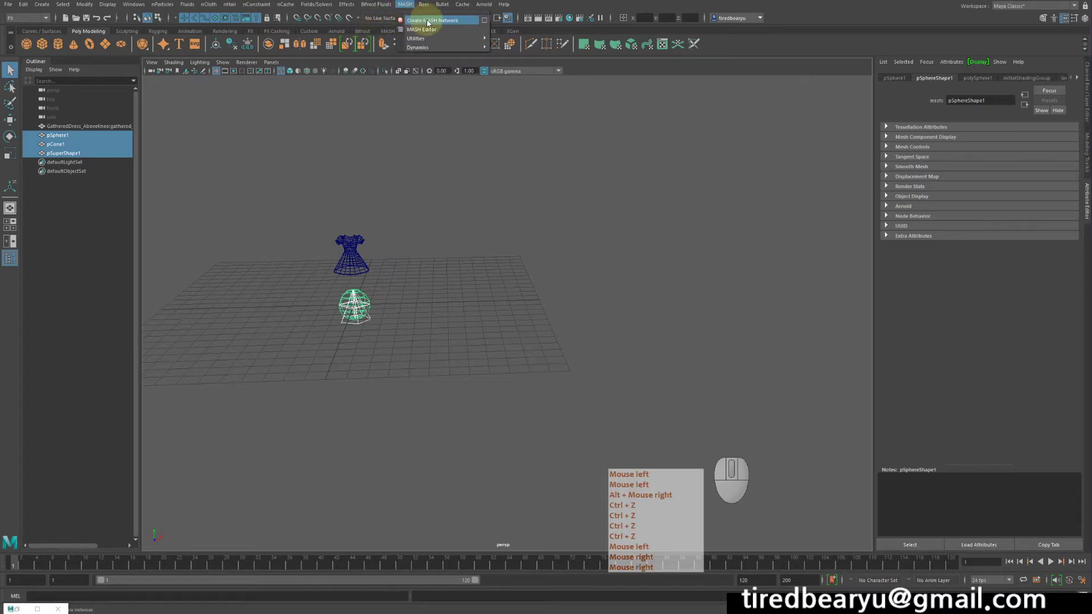
{"action": "left_click", "coordinate": [427, 22]}
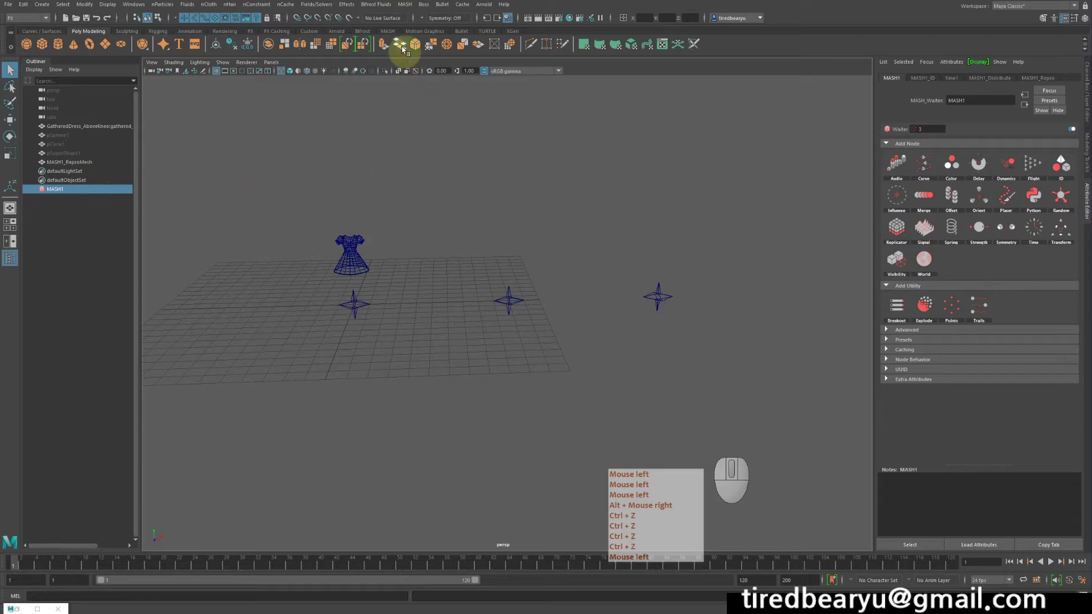
{"action": "left_click", "coordinate": [443, 4]}
{"action": "left_click", "coordinate": [460, 6]}
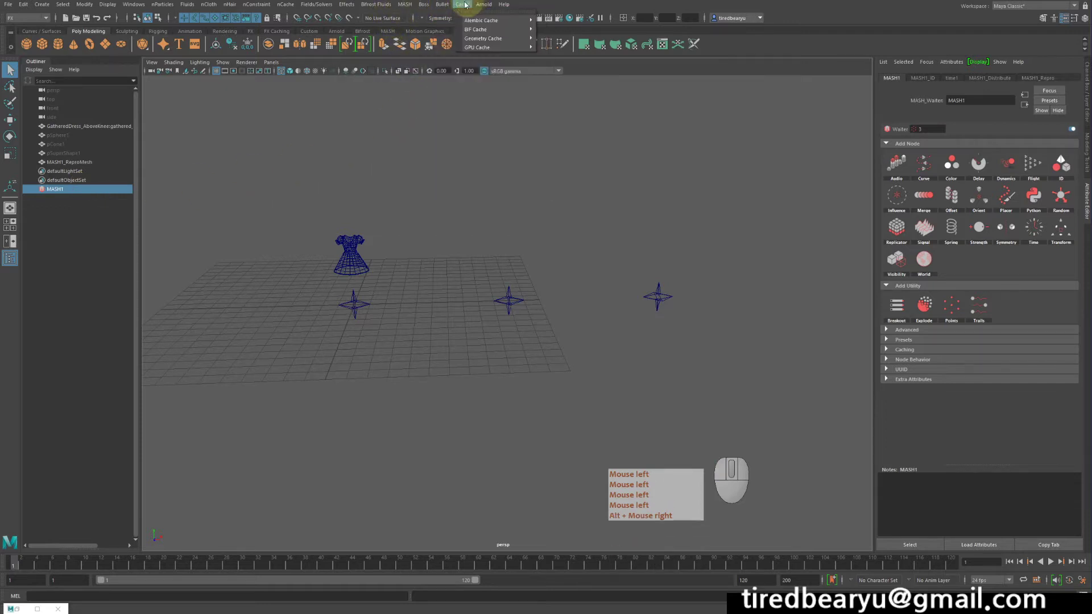
{"action": "left_click", "coordinate": [405, 5]}
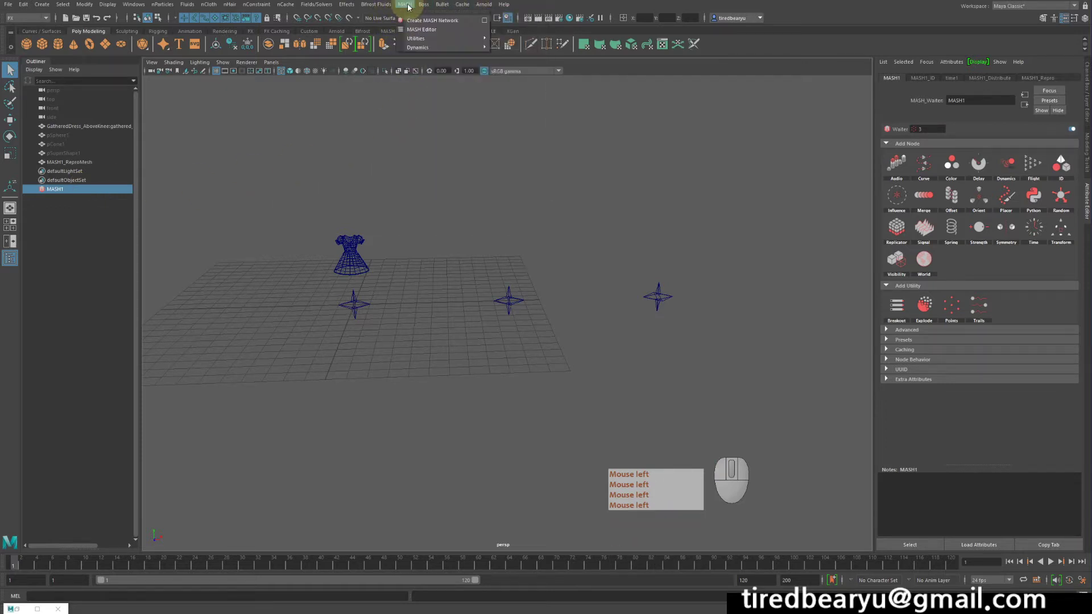
{"action": "left_click", "coordinate": [424, 29]}
Step: Set the ID Count of the network's ID node to 3
{"action": "left_click", "coordinate": [231, 132]}
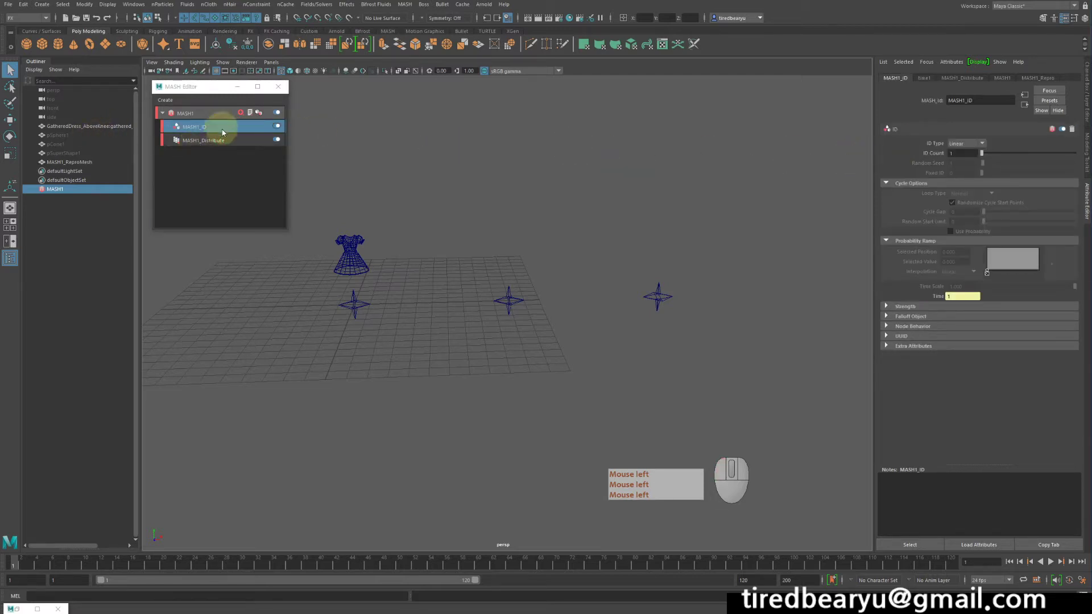
{"action": "left_click", "coordinate": [230, 131]}
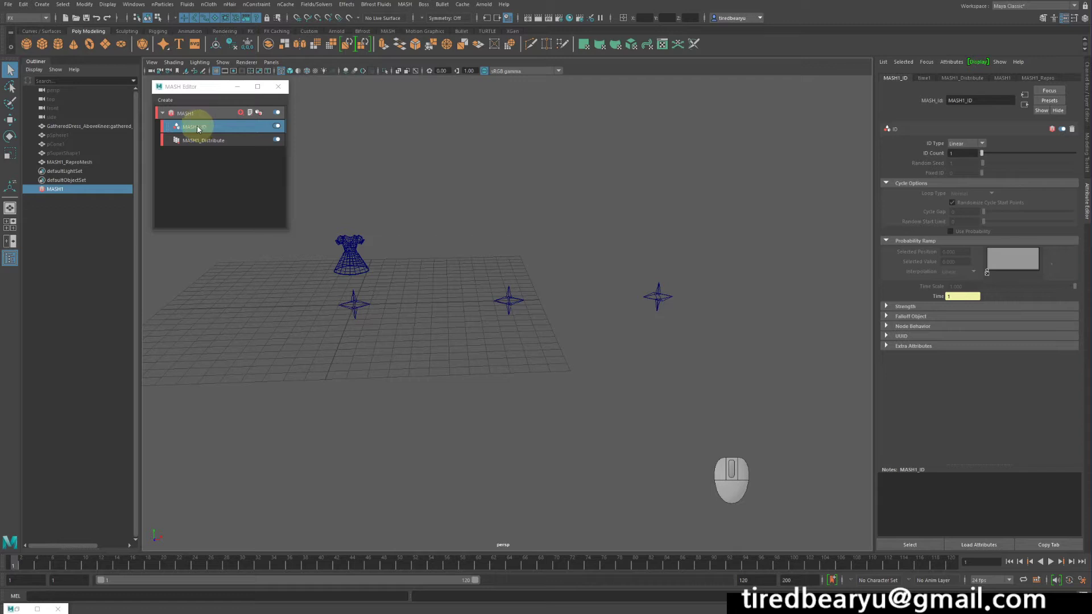
{"action": "left_click", "coordinate": [965, 152]}
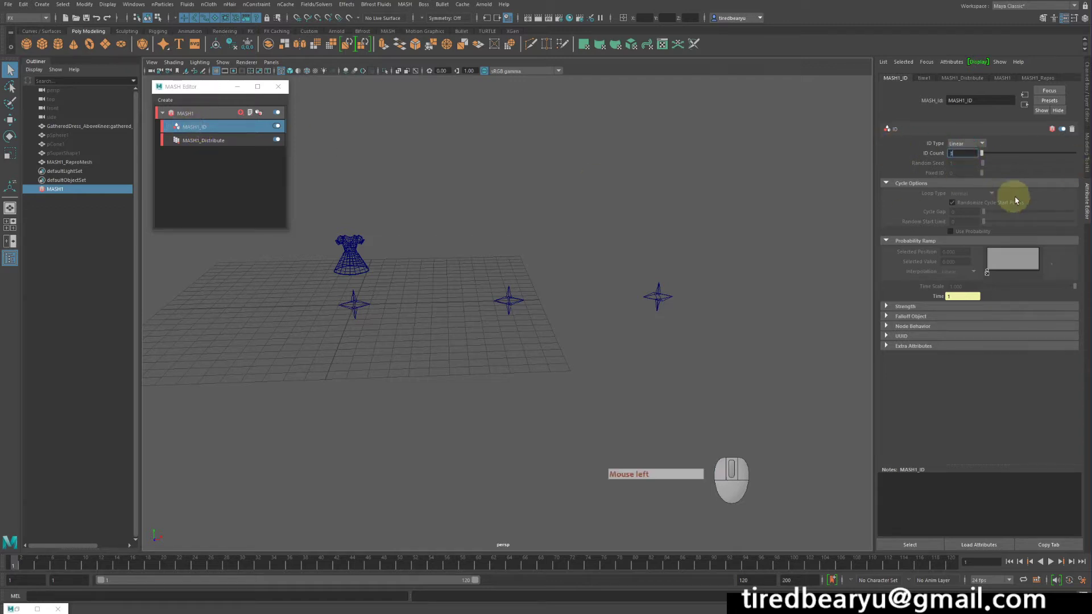
{"action": "type", "text": "3"}
{"action": "key", "text": "Return"}
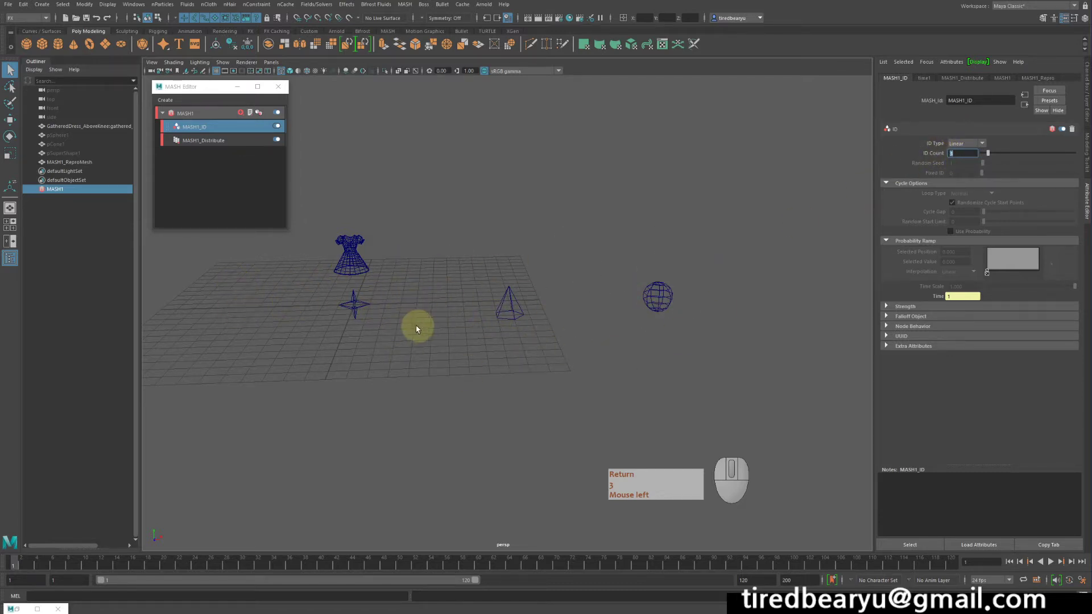
Step: Review the settings of the Distribute node and of the main MASH1 network node
{"action": "left_click", "coordinate": [205, 142]}
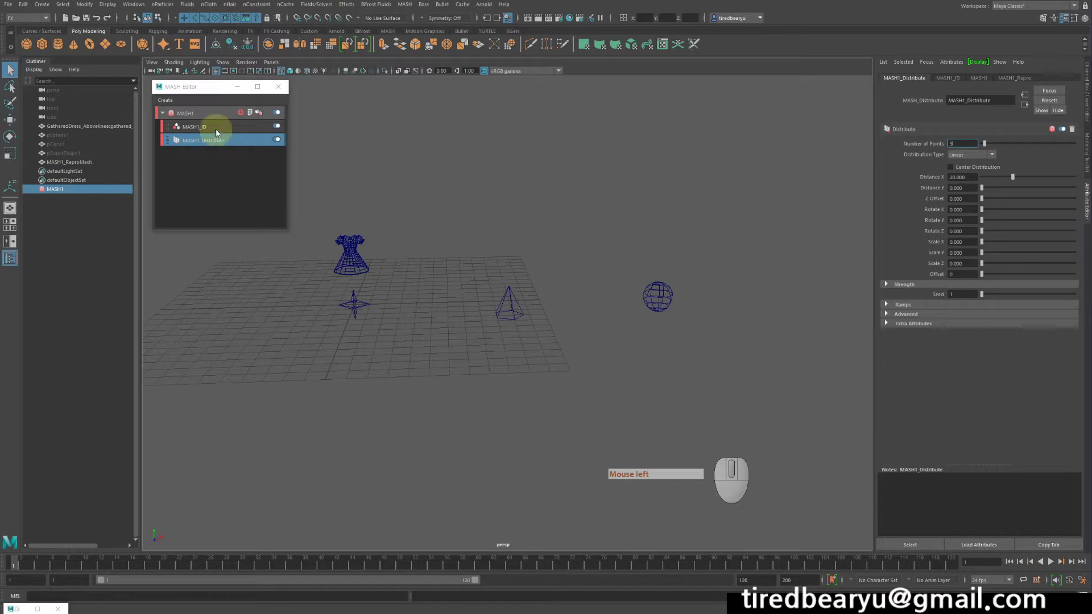
{"action": "left_click", "coordinate": [211, 113]}
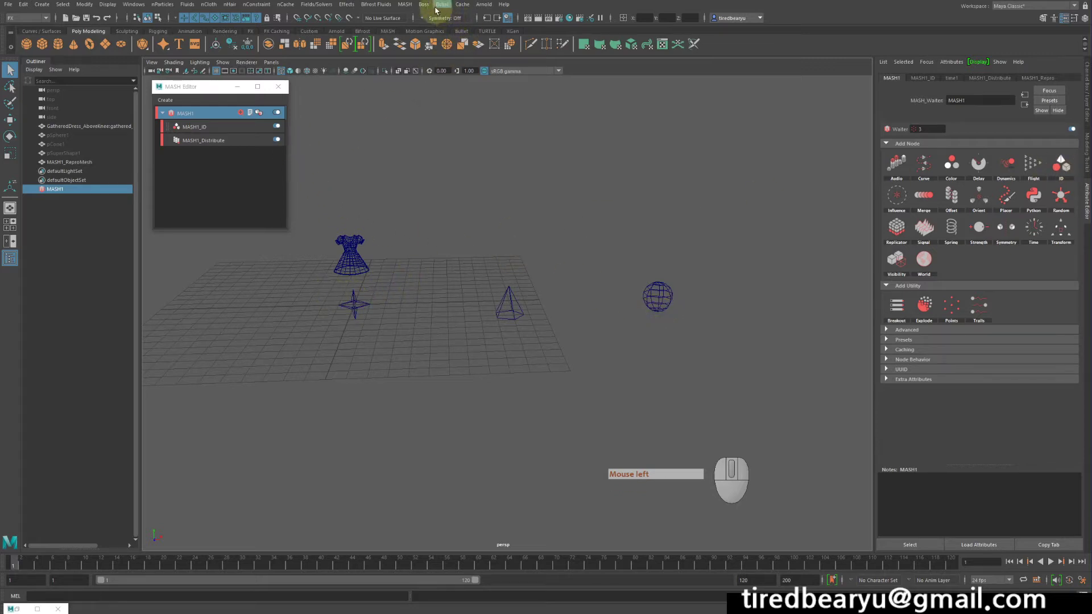
{"action": "left_click", "coordinate": [467, 9]}
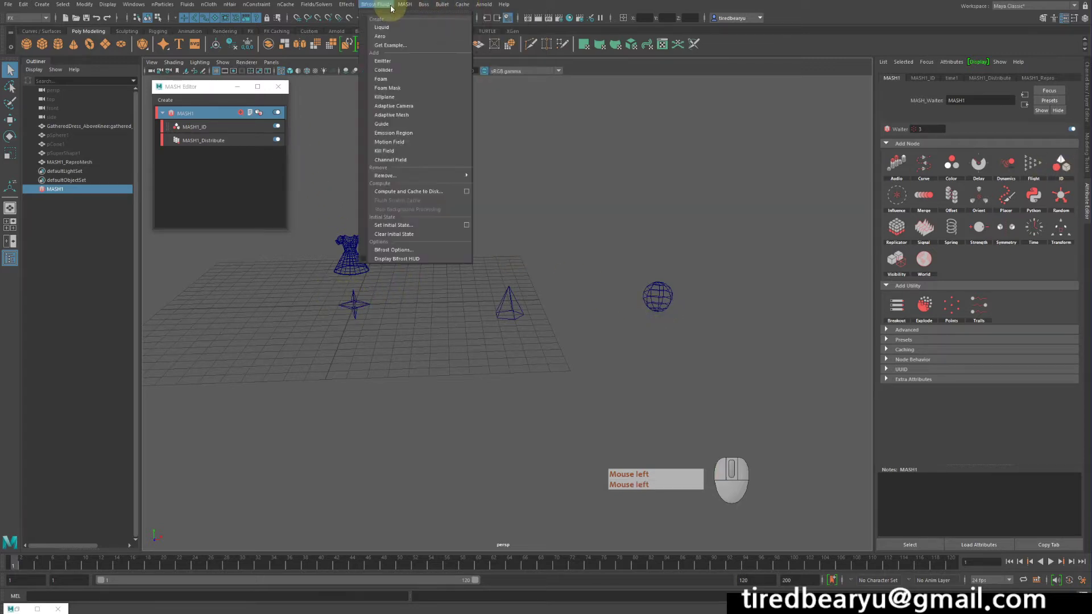
{"action": "mouse_move", "coordinate": [416, 8]}
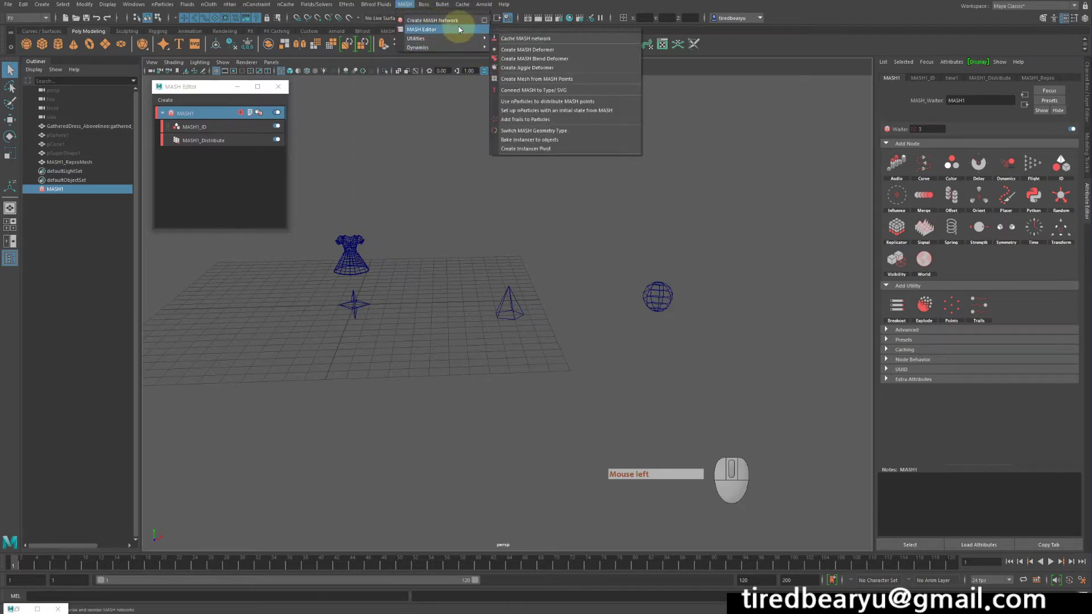
{"action": "left_click", "coordinate": [441, 251]}
{"action": "left_click_drag", "start_coordinate": [446, 250], "coordinate": [467, 255], "text": "alt"}
{"action": "middle_click_drag", "start_coordinate": [466, 255], "coordinate": [538, 272], "text": "alt"}
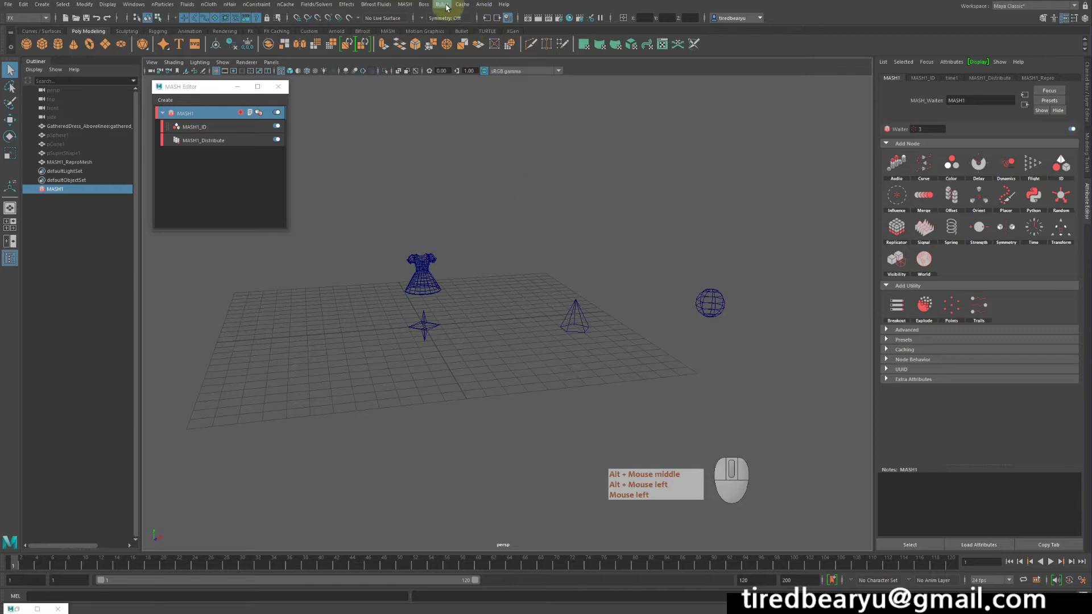
{"action": "left_click_drag", "start_coordinate": [532, 309], "coordinate": [521, 323], "text": "alt"}
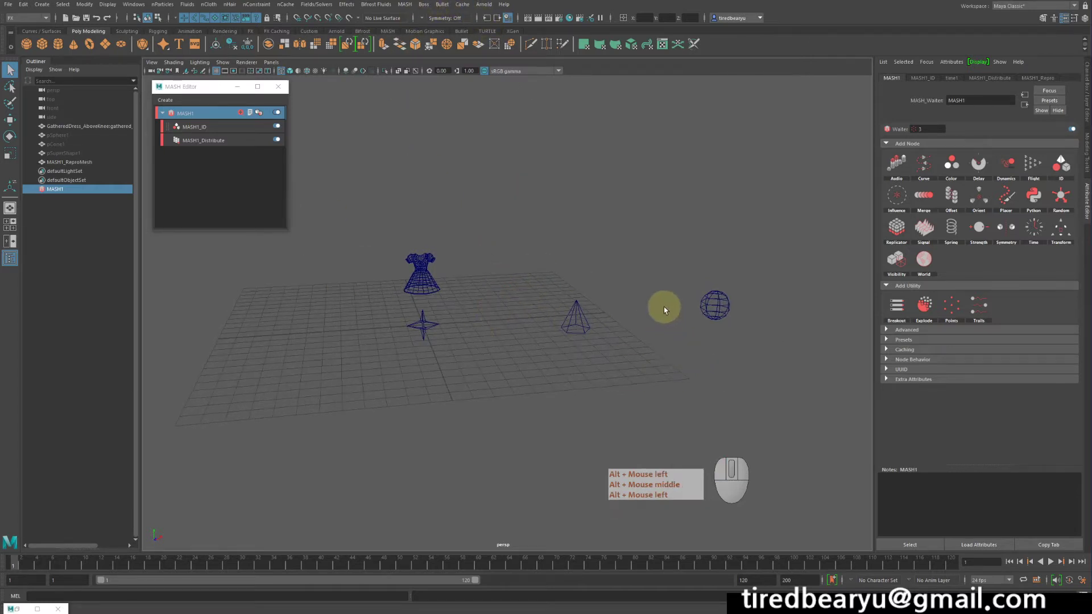
{"action": "left_click_drag", "start_coordinate": [643, 308], "coordinate": [610, 324], "text": "alt"}
{"action": "middle_click_drag", "start_coordinate": [609, 324], "coordinate": [593, 335], "text": "alt"}
{"action": "right_click_drag", "start_coordinate": [593, 334], "coordinate": [616, 336], "text": "alt"}
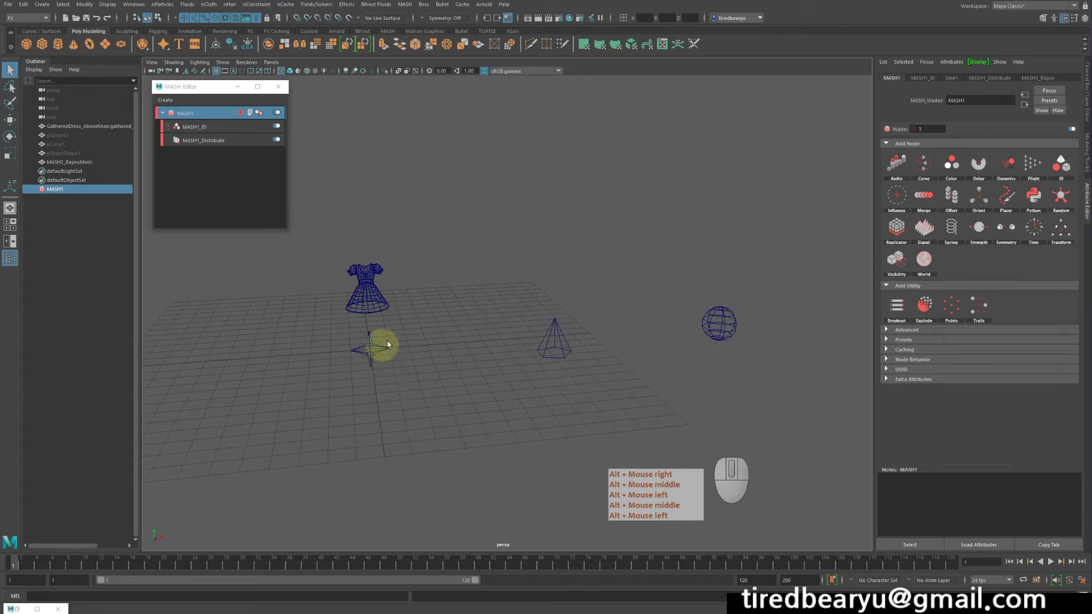
Step: Switch the viewport from wireframe to shaded display and select the dress mesh
{"action": "middle_click_drag", "start_coordinate": [402, 338], "coordinate": [457, 319], "text": "alt"}
{"action": "right_click_drag", "start_coordinate": [457, 319], "coordinate": [540, 297], "text": "alt"}
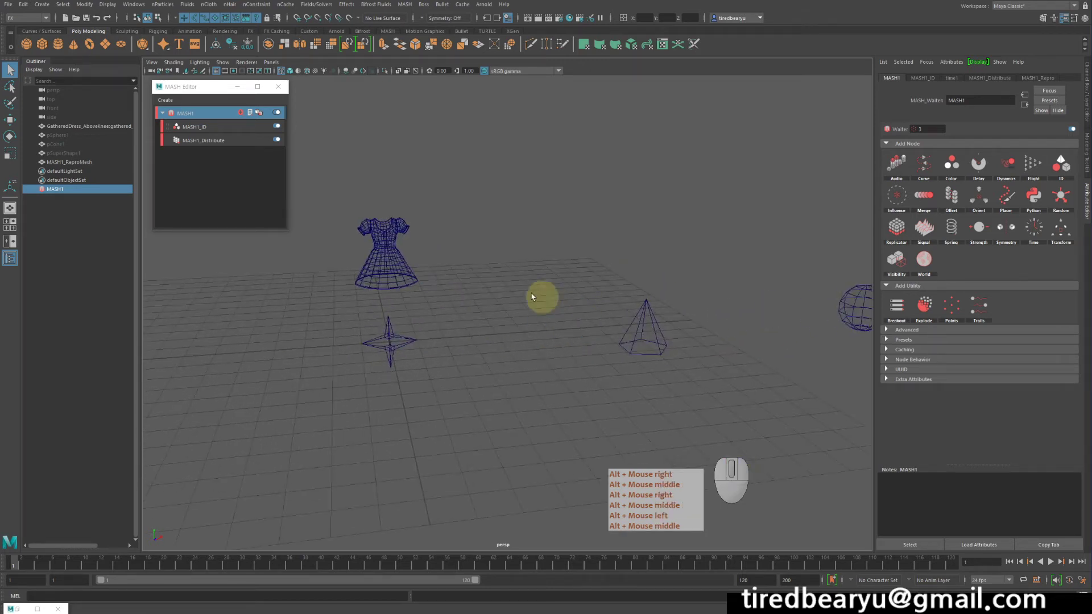
{"action": "key", "text": "5"}
{"action": "left_click", "coordinate": [424, 261]}
{"action": "left_click", "coordinate": [400, 265]}
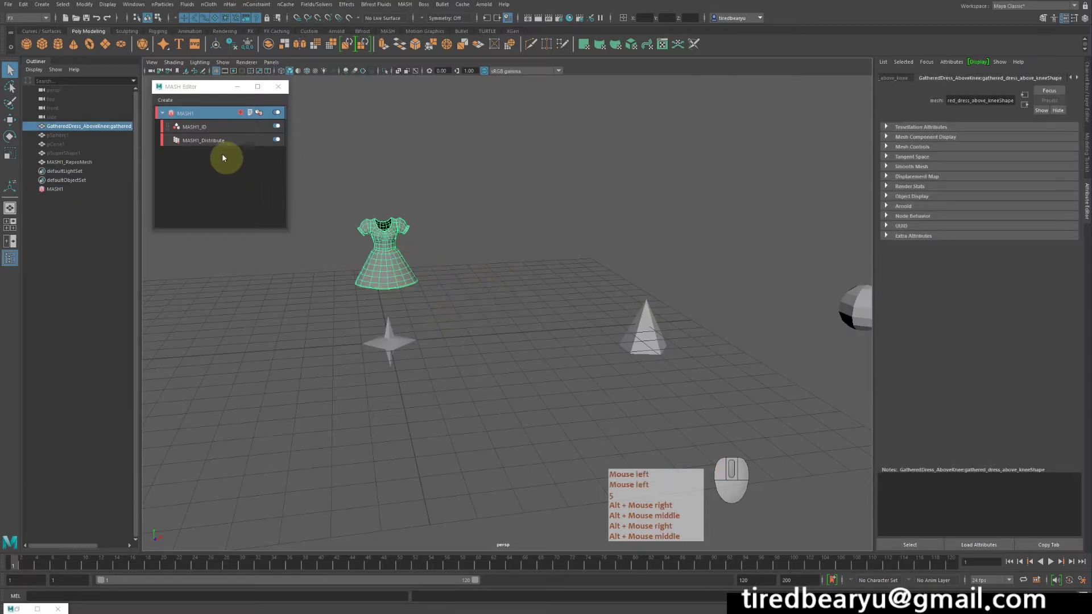
Step: Change the Distribute node's Distribution Type to Mesh
{"action": "left_click", "coordinate": [207, 141]}
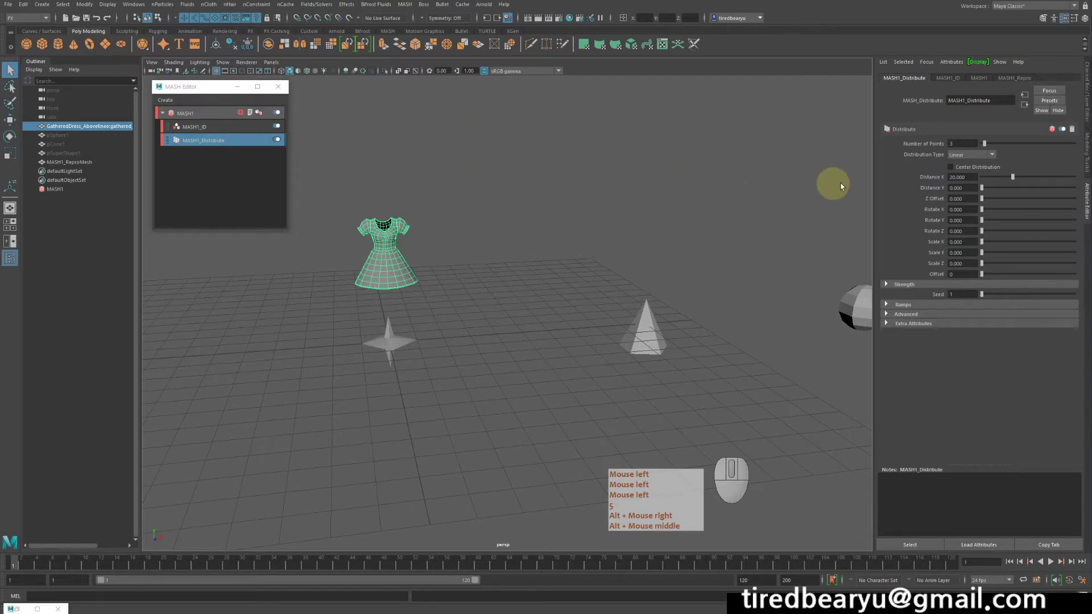
{"action": "left_click", "coordinate": [991, 152]}
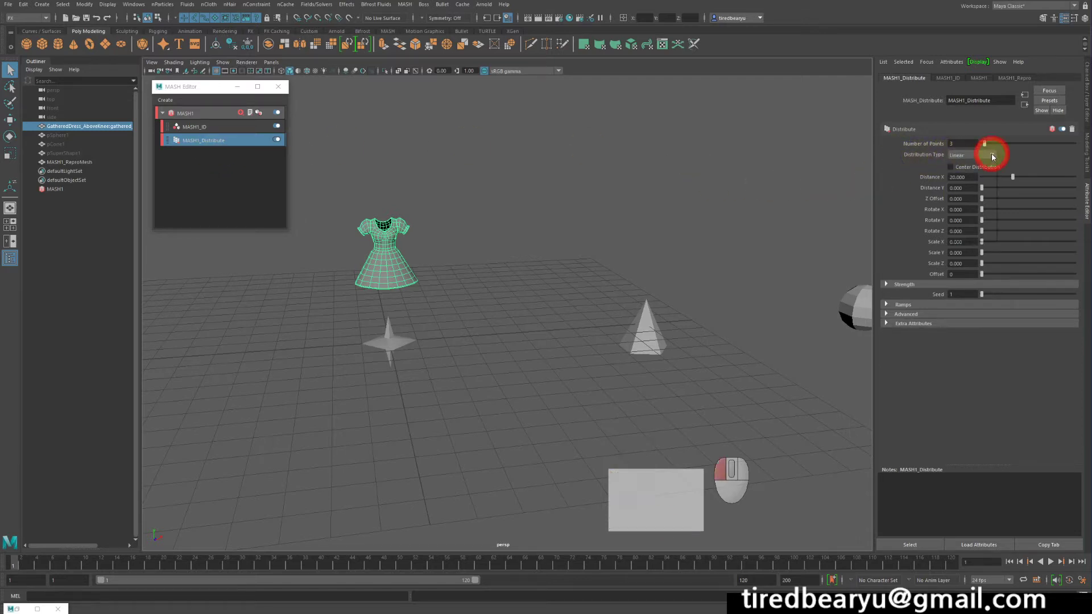
{"action": "left_click", "coordinate": [984, 192]}
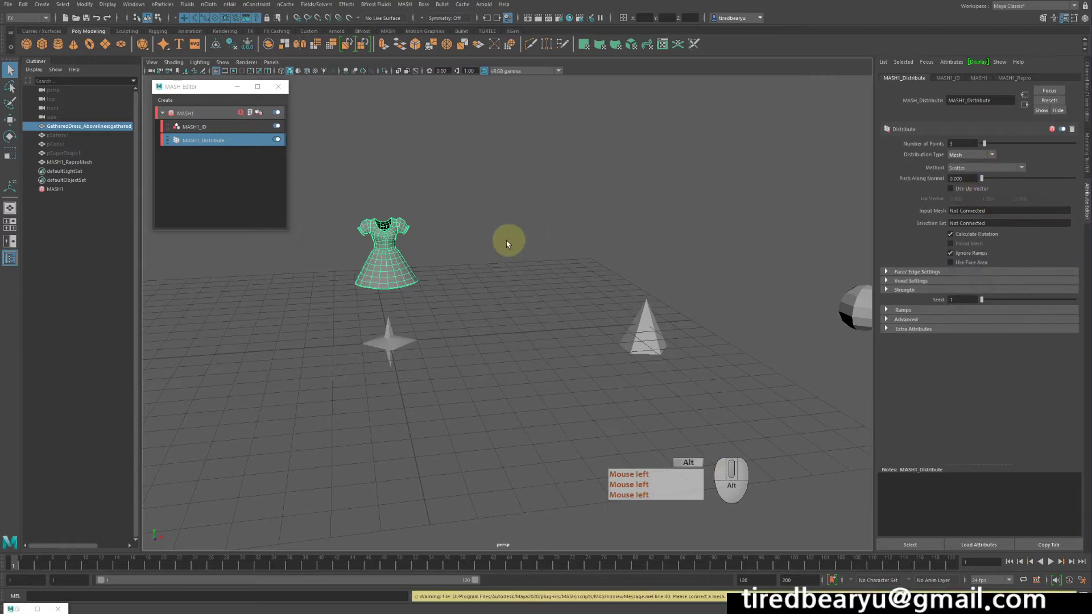
Step: Connect the gathered dress as the Input Mesh of the Distribute node
{"action": "right_click_drag", "start_coordinate": [507, 239], "coordinate": [645, 246], "text": "alt"}
{"action": "middle_click_drag", "start_coordinate": [645, 246], "coordinate": [495, 257], "text": "alt"}
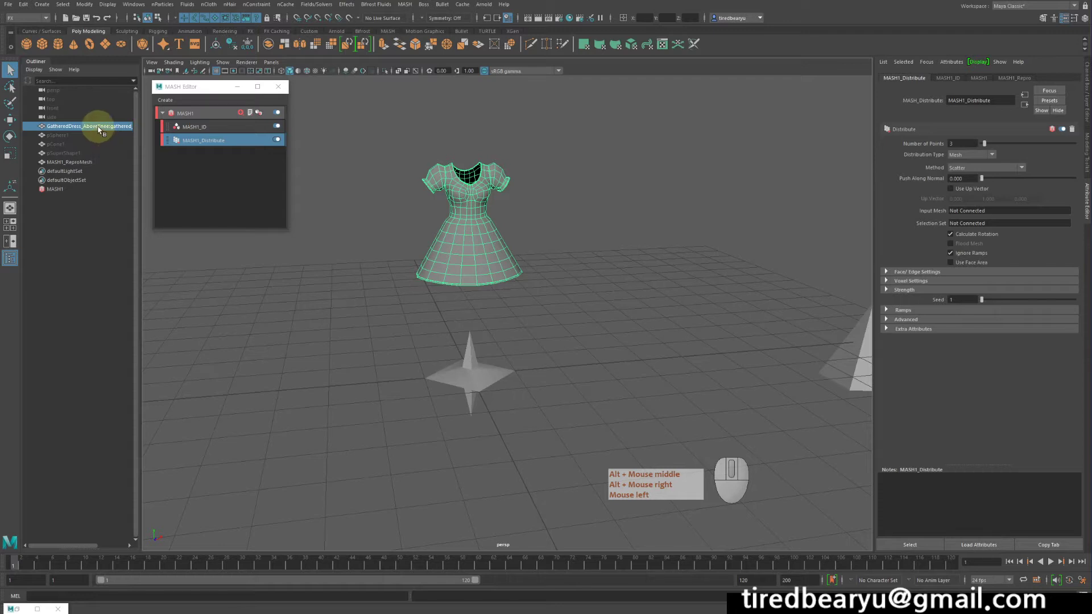
{"action": "middle_click_drag", "start_coordinate": [98, 129], "coordinate": [971, 215]}
{"action": "left_click_drag", "start_coordinate": [633, 230], "coordinate": [601, 227], "text": "alt"}
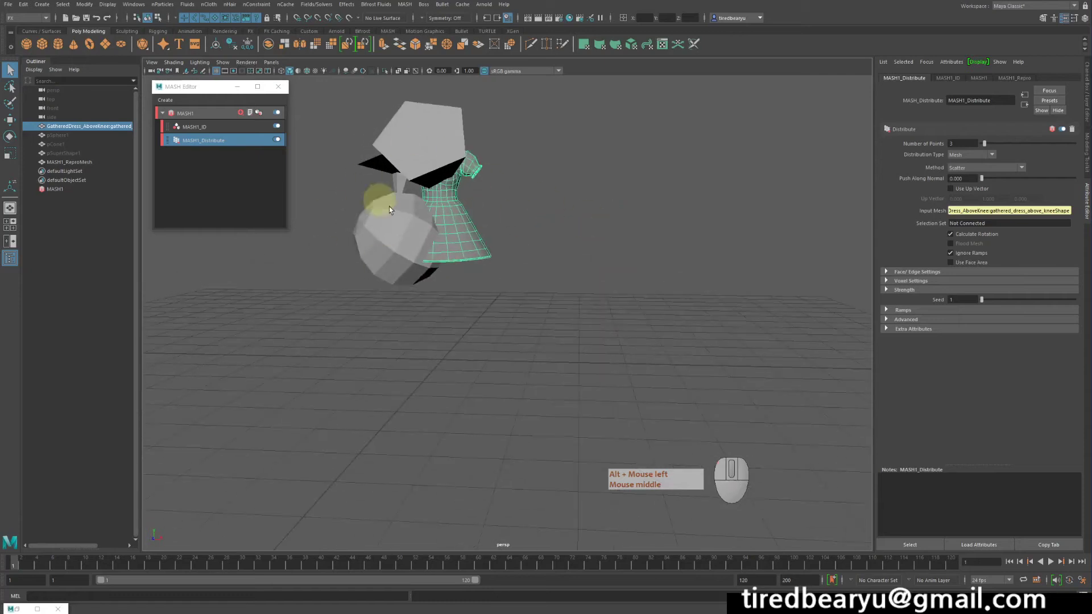
Step: Select the original sphere, cone and super shape and scale them down uniformly to small ornaments on the dress
{"action": "left_click_drag", "start_coordinate": [76, 135], "coordinate": [77, 152]}
{"action": "key", "text": "t"}
{"action": "key", "text": "r"}
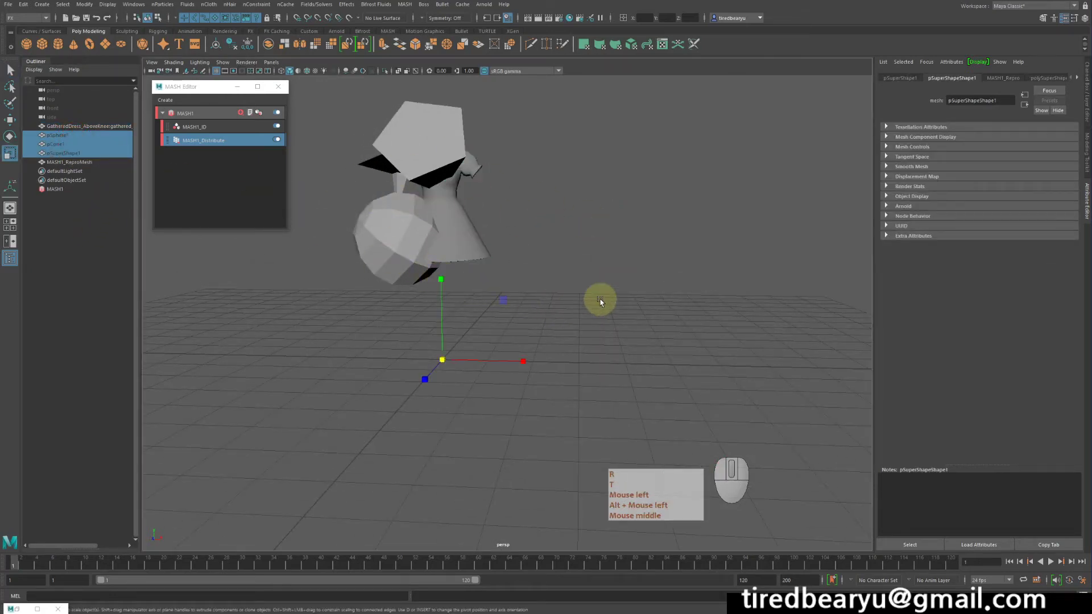
{"action": "middle_click_drag", "start_coordinate": [600, 301], "coordinate": [586, 298]}
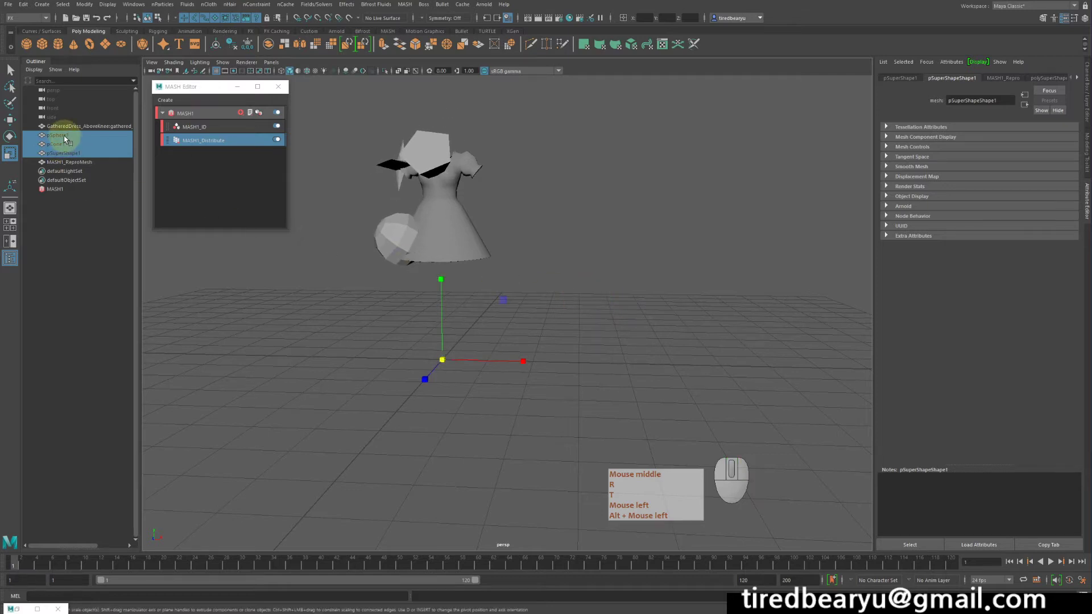
{"action": "middle_click_drag", "start_coordinate": [575, 227], "coordinate": [590, 228]}
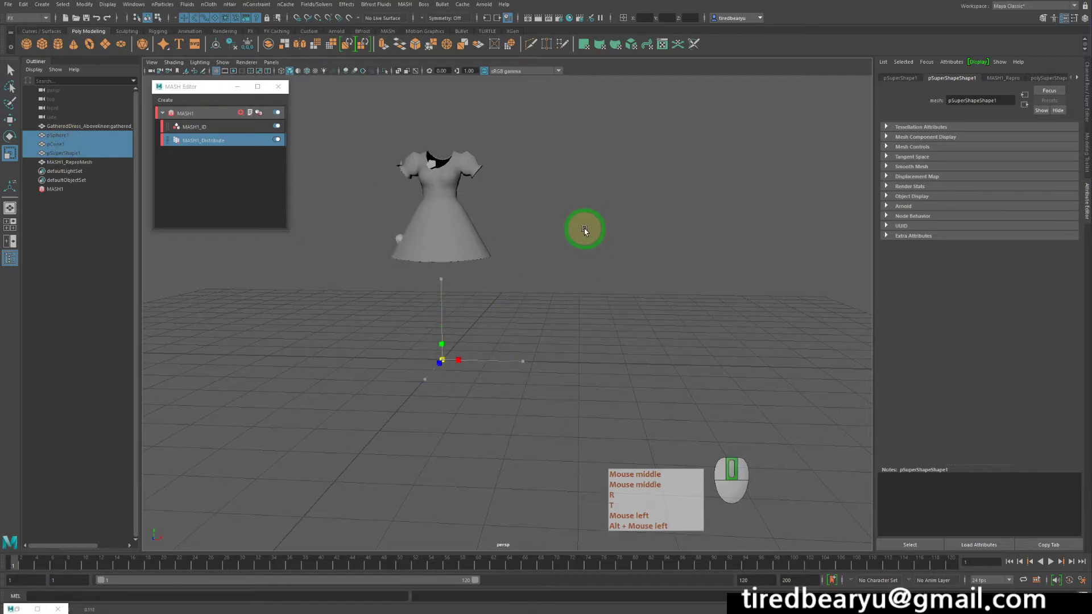
{"action": "left_click_drag", "start_coordinate": [441, 224], "coordinate": [497, 220], "text": "alt"}
{"action": "right_click_drag", "start_coordinate": [496, 221], "coordinate": [586, 229], "text": "alt"}
{"action": "middle_click_drag", "start_coordinate": [586, 228], "coordinate": [629, 230], "text": "alt"}
{"action": "middle_click_drag", "start_coordinate": [640, 230], "coordinate": [634, 231]}
Step: Set the Distribute node's Number of Points to 100
{"action": "left_click_drag", "start_coordinate": [635, 231], "coordinate": [619, 248], "text": "alt"}
{"action": "right_click_drag", "start_coordinate": [619, 249], "coordinate": [651, 252], "text": "alt"}
{"action": "left_click_drag", "start_coordinate": [631, 250], "coordinate": [605, 256], "text": "alt"}
{"action": "middle_click_drag", "start_coordinate": [605, 257], "coordinate": [650, 286], "text": "alt"}
{"action": "left_click_drag", "start_coordinate": [650, 286], "coordinate": [650, 271], "text": "alt"}
{"action": "middle_click_drag", "start_coordinate": [651, 271], "coordinate": [651, 305], "text": "alt"}
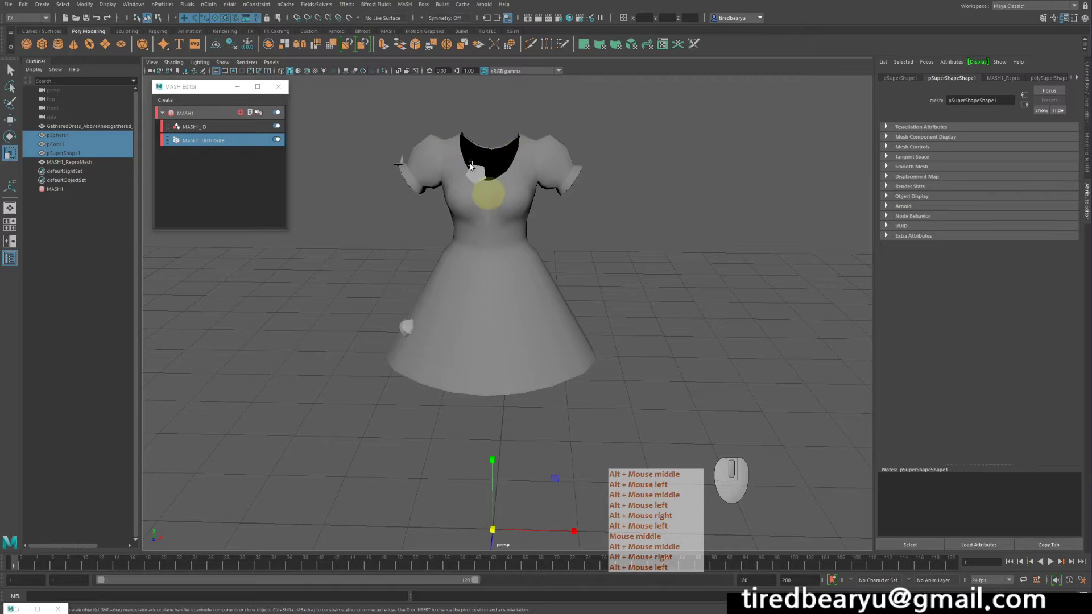
{"action": "left_click", "coordinate": [210, 128]}
{"action": "left_click", "coordinate": [208, 142]}
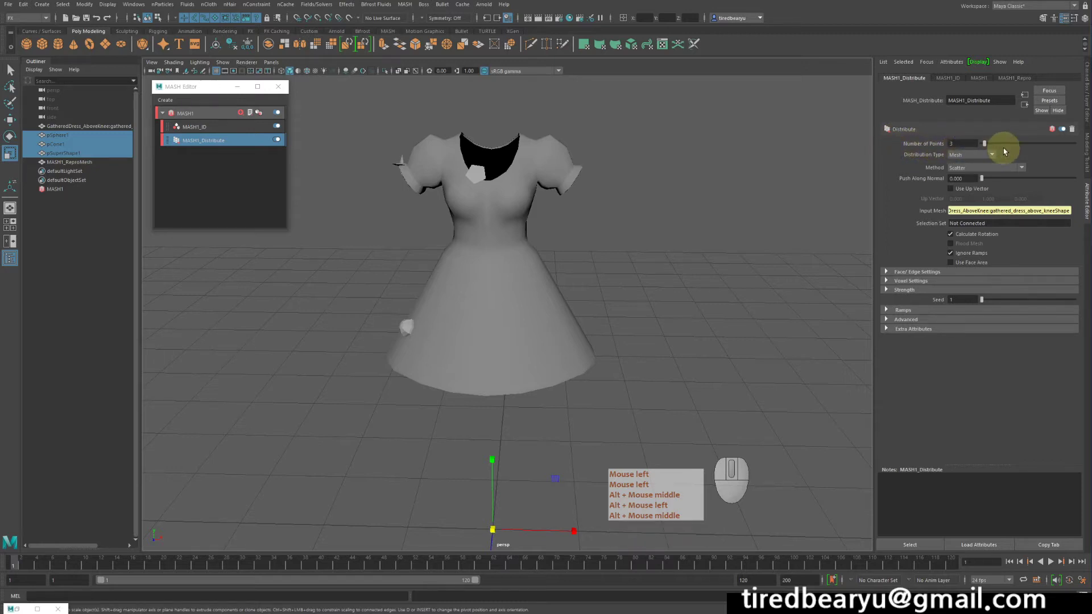
{"action": "left_click_drag", "start_coordinate": [993, 147], "coordinate": [1076, 147]}
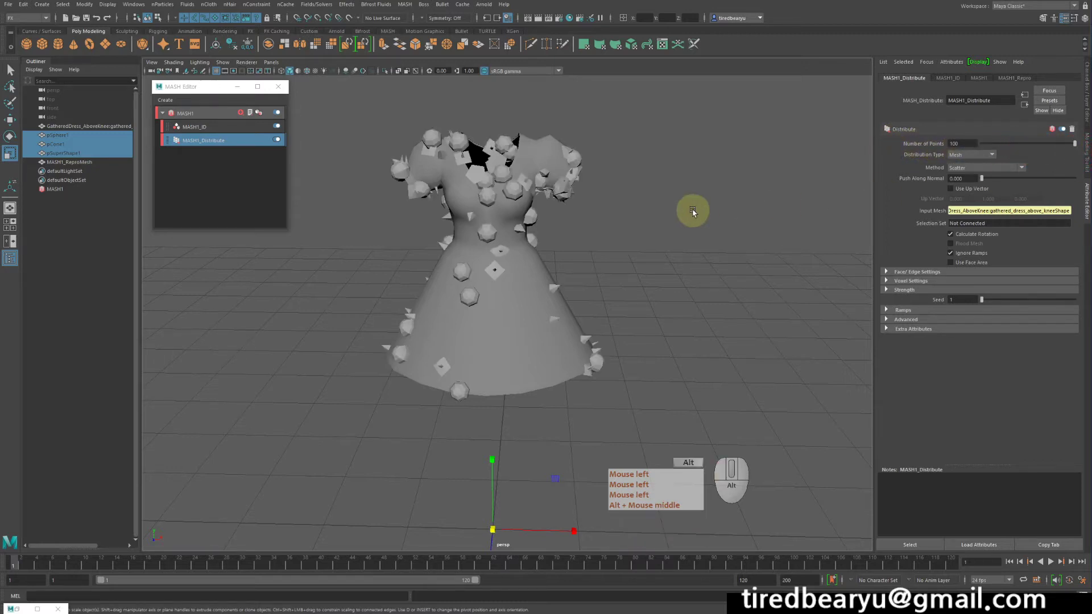
Step: Examine how the ornaments are scattered over the dress from several angles and distances
{"action": "mouse_move", "coordinate": [695, 212]}
{"action": "left_mouse_down", "text": "alt"}
{"action": "mouse_move", "coordinate": [804, 199]}
{"action": "mouse_move", "coordinate": [744, 196]}
{"action": "mouse_move", "coordinate": [707, 208]}
{"action": "left_mouse_up", "text": "alt"}
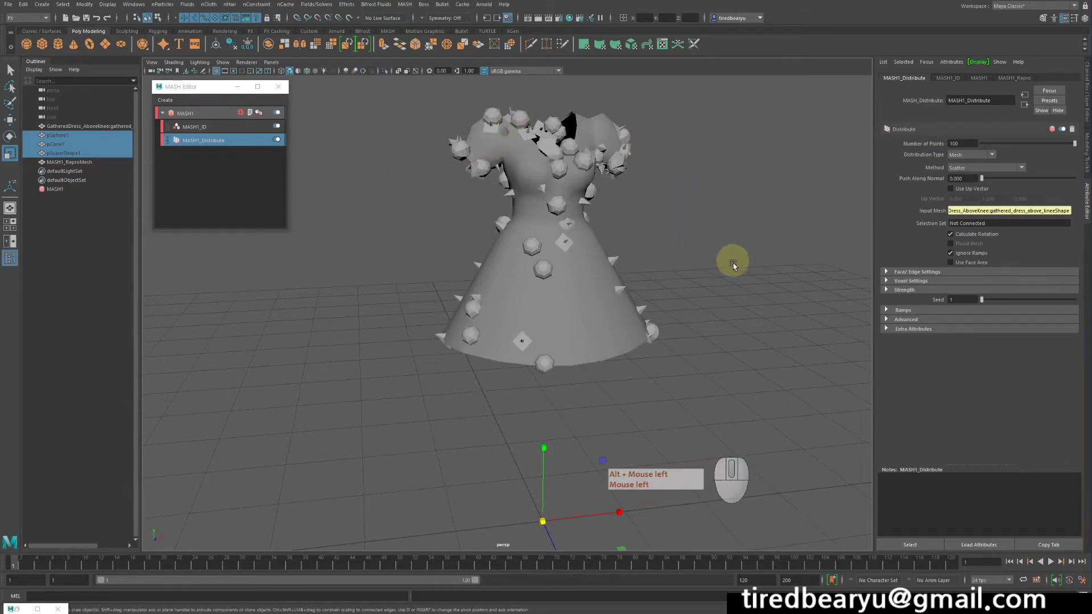
{"action": "left_click_drag", "start_coordinate": [733, 265], "coordinate": [698, 256], "text": "alt"}
{"action": "right_click_drag", "start_coordinate": [698, 256], "coordinate": [586, 200], "text": "alt"}
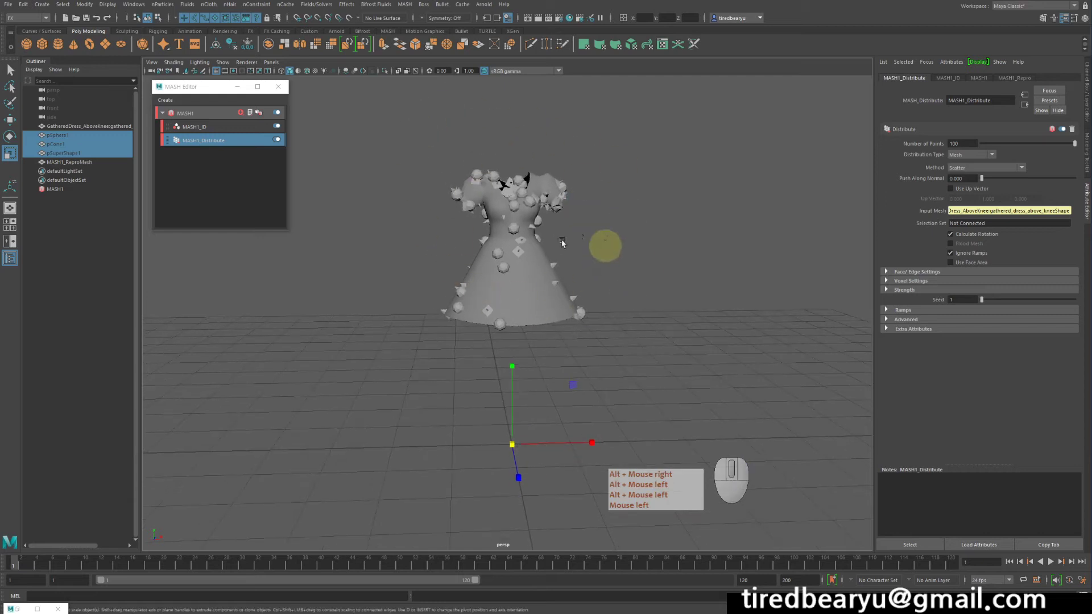
{"action": "left_click_drag", "start_coordinate": [604, 276], "coordinate": [578, 275], "text": "alt"}
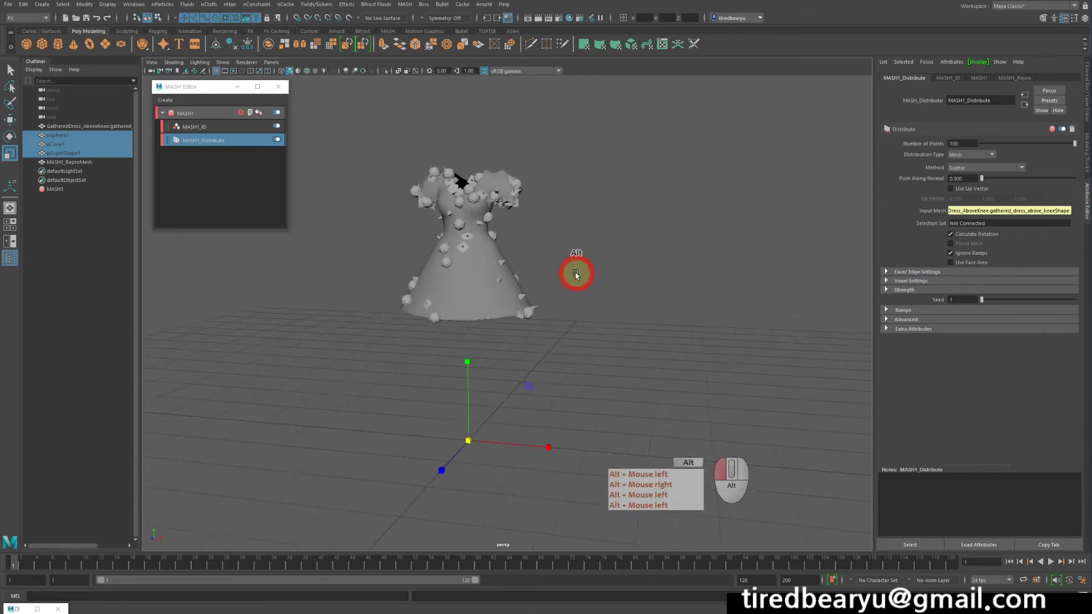
{"action": "right_click_drag", "start_coordinate": [578, 275], "coordinate": [699, 248], "text": "alt"}
{"action": "middle_click_drag", "start_coordinate": [700, 248], "coordinate": [731, 267], "text": "alt"}
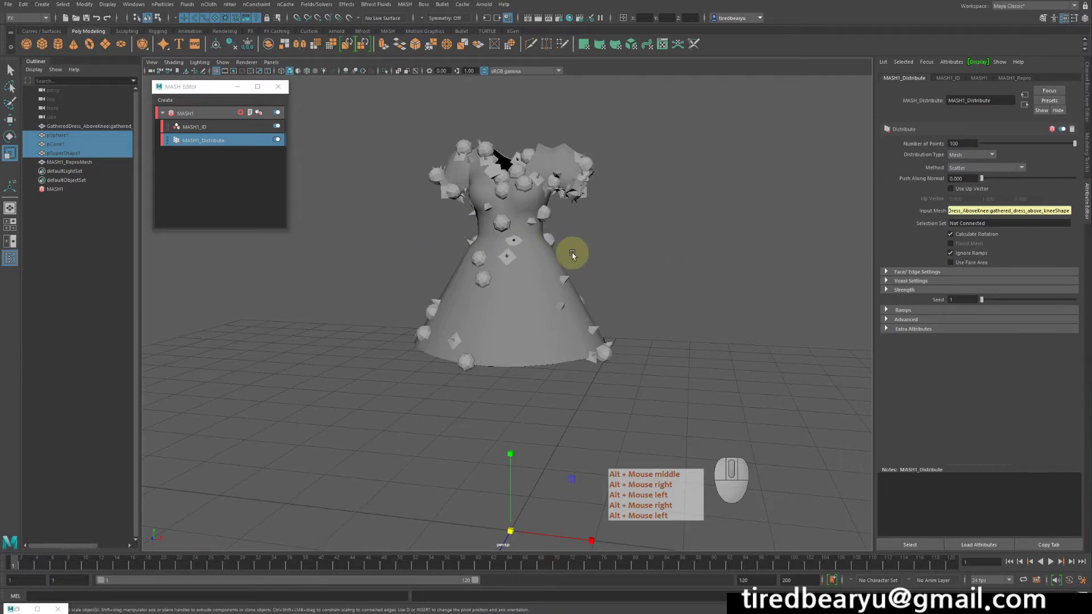
{"action": "left_click_drag", "start_coordinate": [568, 255], "coordinate": [561, 253], "text": "alt"}
{"action": "middle_click_drag", "start_coordinate": [561, 254], "coordinate": [561, 263], "text": "alt"}
{"action": "right_click_drag", "start_coordinate": [561, 264], "coordinate": [629, 249], "text": "alt"}
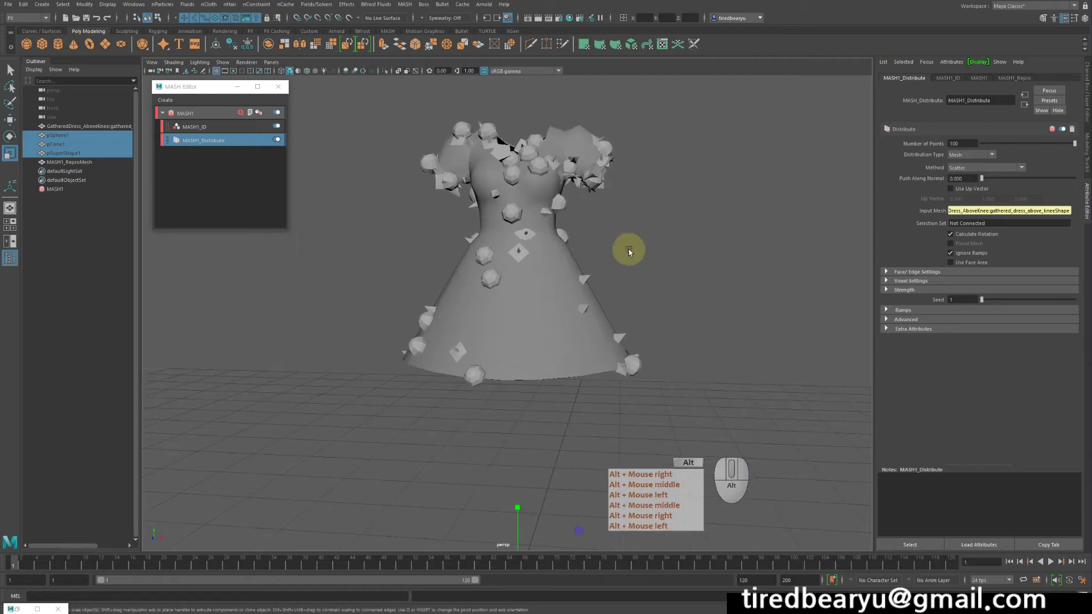
Step: Return to the selection tool, select the dress and start the 3D Paint Tool on it
{"action": "key", "text": "q"}
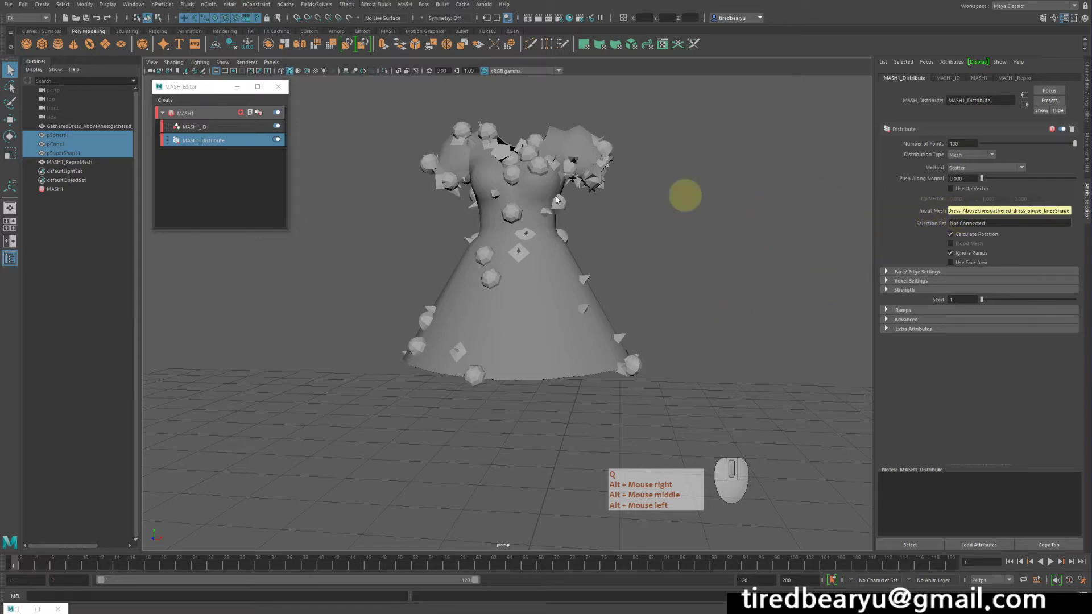
{"action": "left_click", "coordinate": [540, 317]}
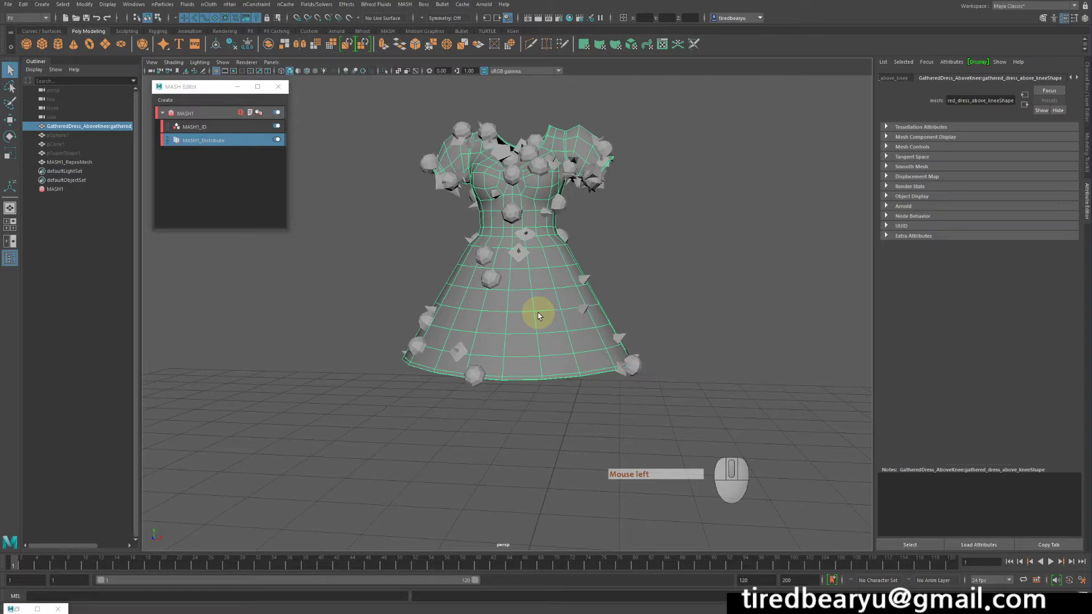
{"action": "left_click", "coordinate": [651, 279]}
{"action": "left_click", "coordinate": [533, 284]}
{"action": "left_click", "coordinate": [710, 242]}
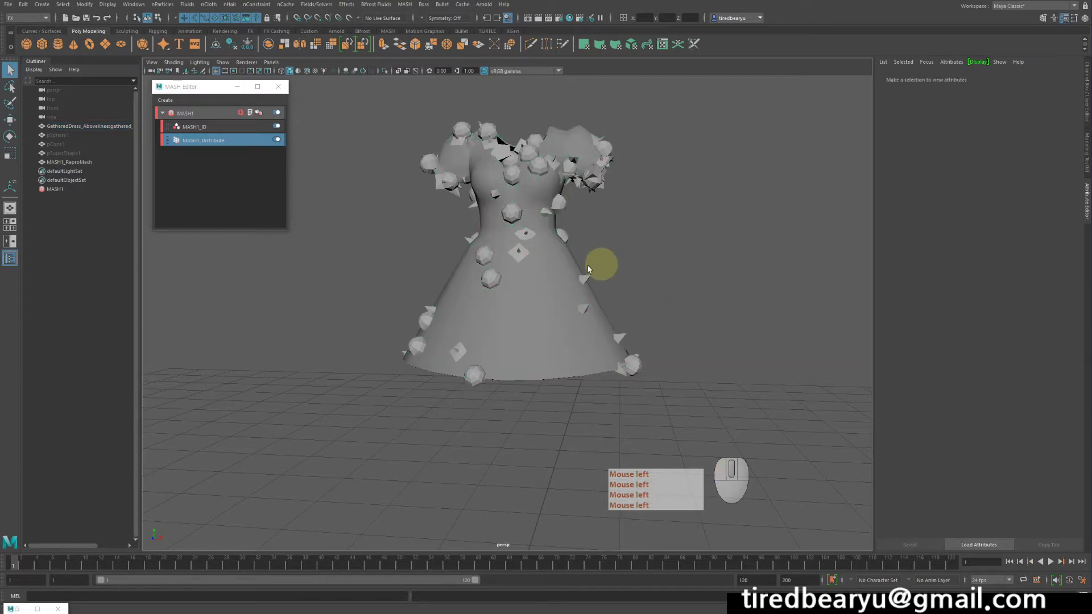
{"action": "left_click", "coordinate": [550, 292]}
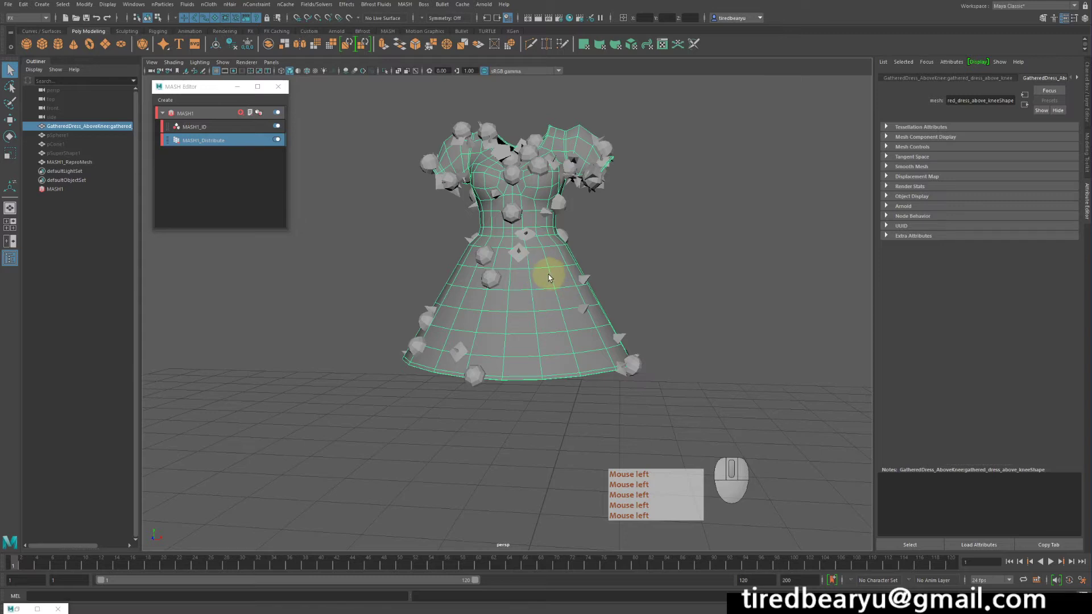
{"action": "right_click", "coordinate": [546, 277]}
{"action": "mouse_move", "coordinate": [539, 427]}
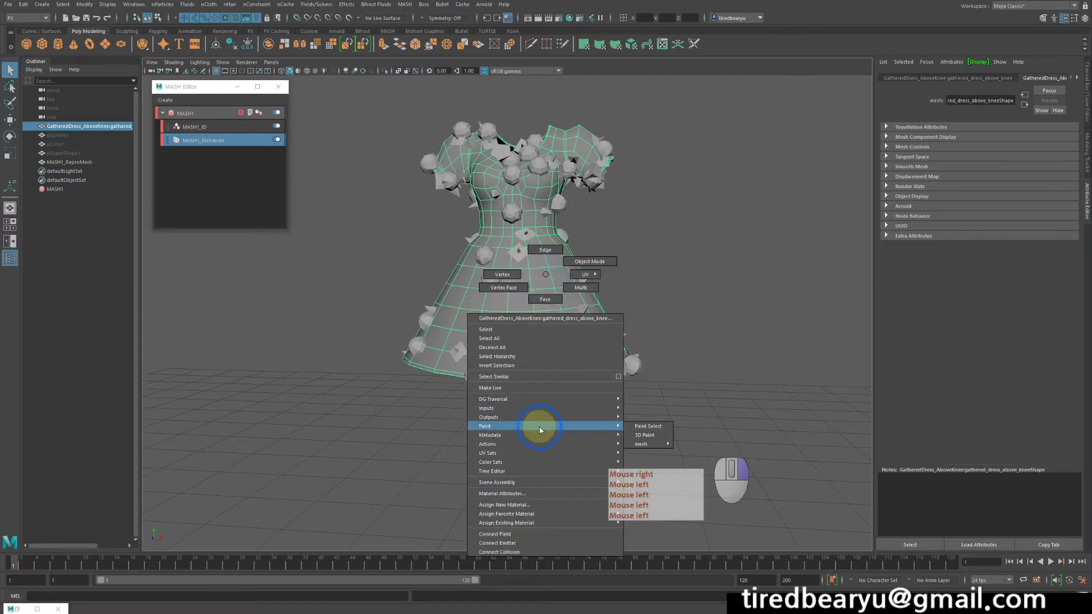
{"action": "left_click", "coordinate": [652, 438]}
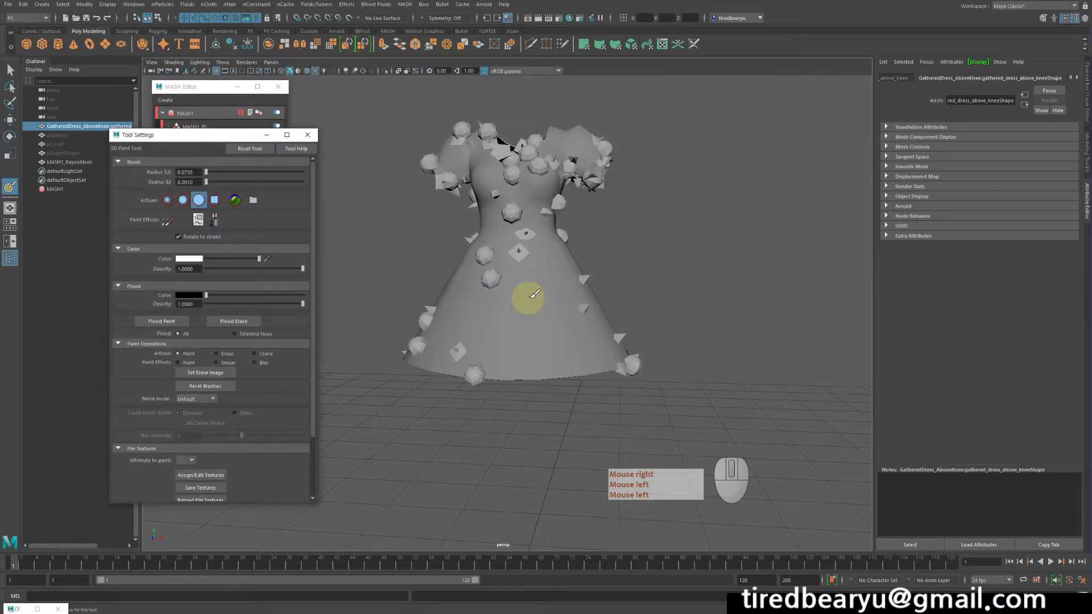
Step: Check which attributes the 3D Paint Tool offers for painting on the dress's current material
{"action": "left_click_drag", "start_coordinate": [553, 291], "coordinate": [524, 293], "text": "alt"}
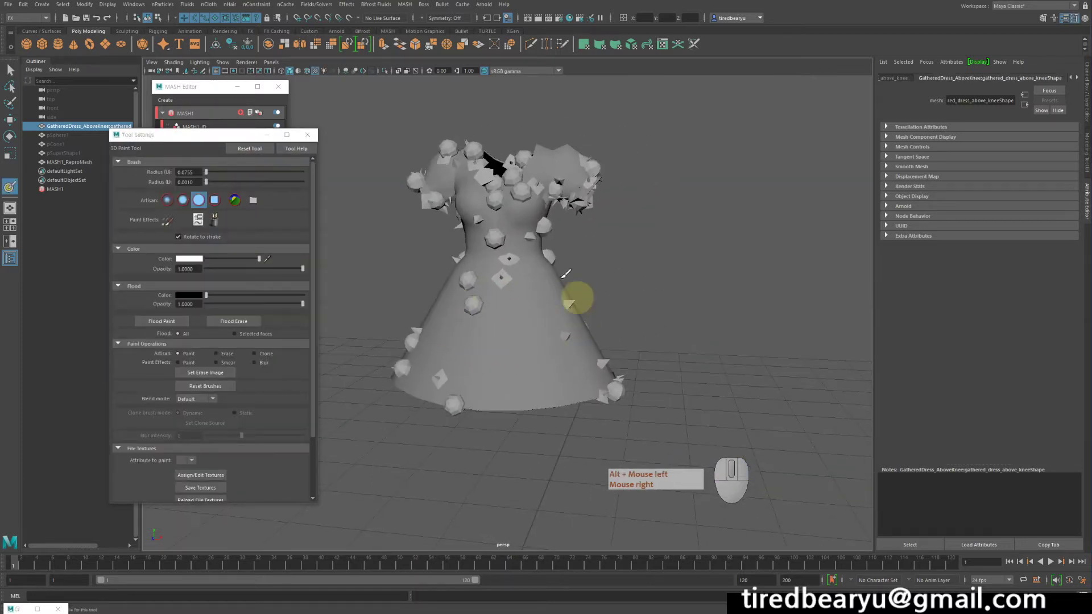
{"action": "left_click_drag", "start_coordinate": [155, 139], "coordinate": [197, 79]}
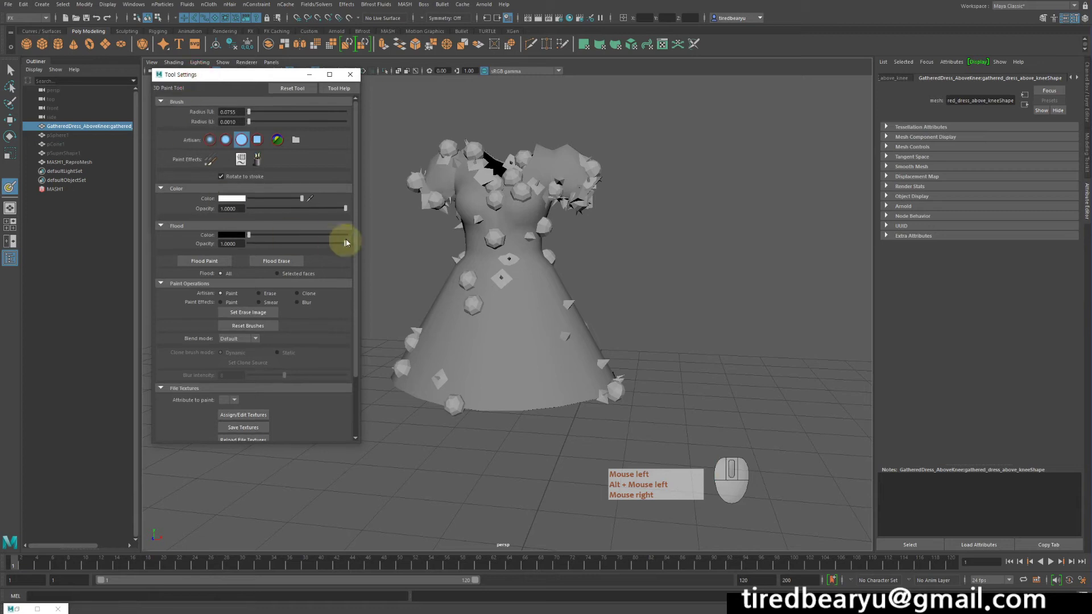
{"action": "middle_click_drag", "start_coordinate": [595, 283], "coordinate": [671, 229], "text": "alt"}
{"action": "scroll", "coordinate": [217, 328], "scroll_direction": "down", "scroll_amount": 3}
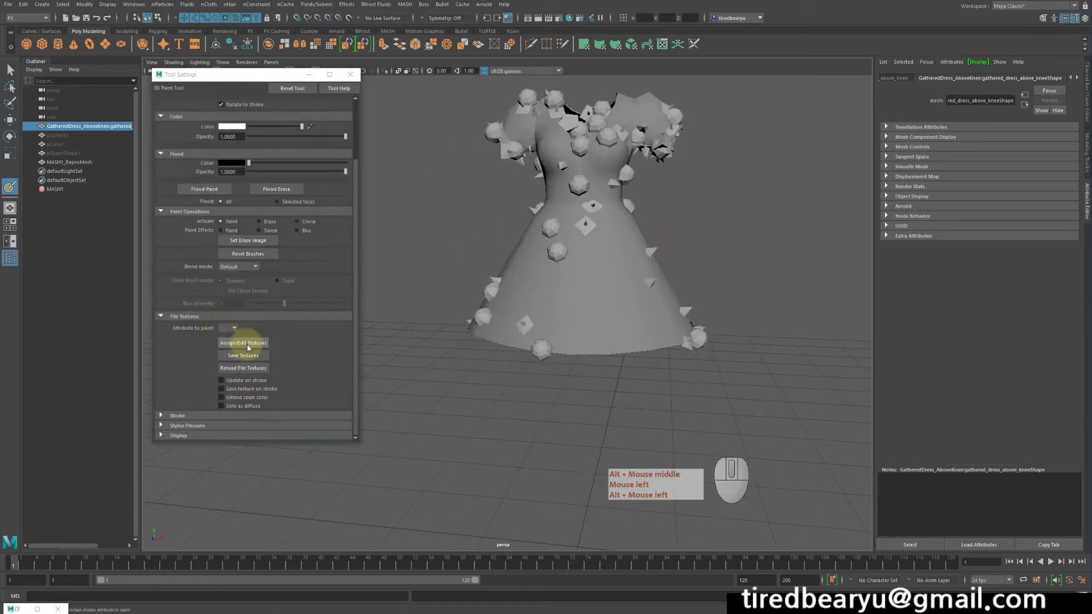
{"action": "left_click", "coordinate": [238, 328]}
{"action": "left_click", "coordinate": [238, 328]}
{"action": "left_click", "coordinate": [238, 328]}
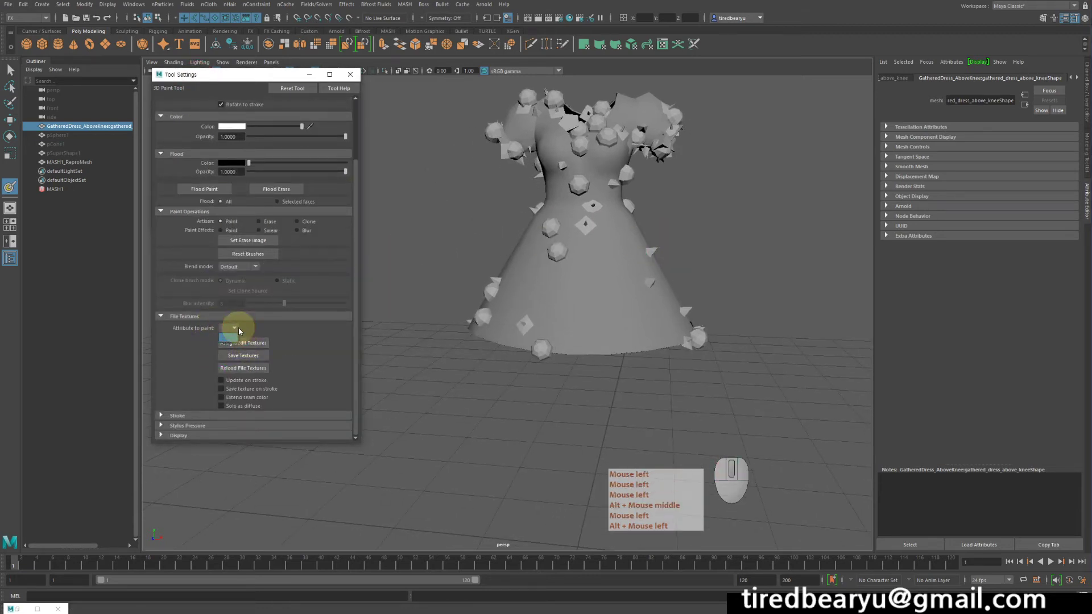
{"action": "left_click", "coordinate": [237, 327]}
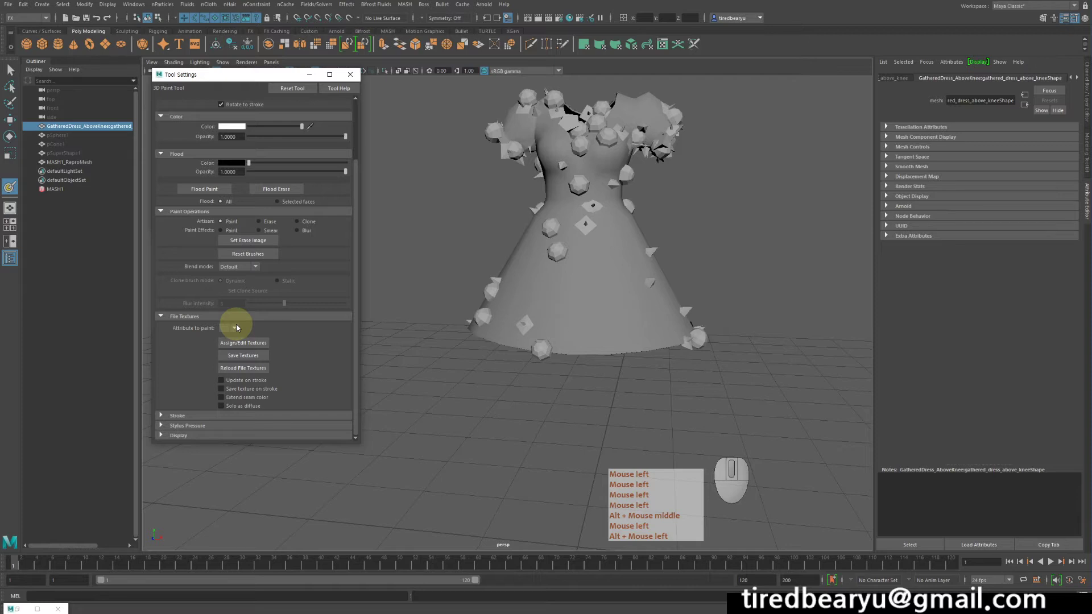
{"action": "left_click", "coordinate": [236, 328]}
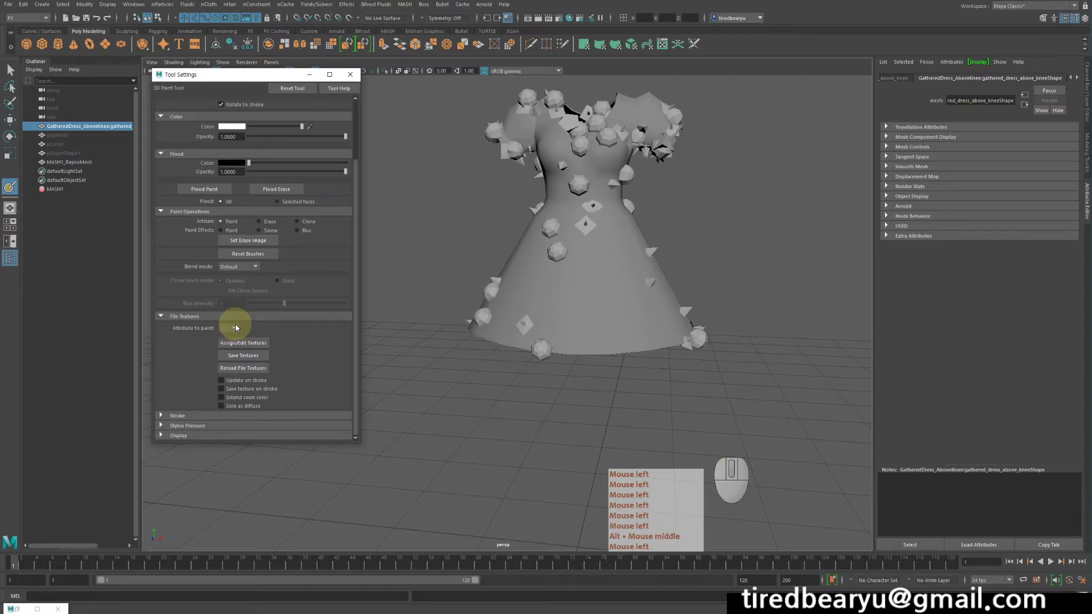
Step: Switch to the Move tool and inspect the attributes of the material assigned to the dress
{"action": "left_click", "coordinate": [567, 286]}
{"action": "key", "text": "w"}
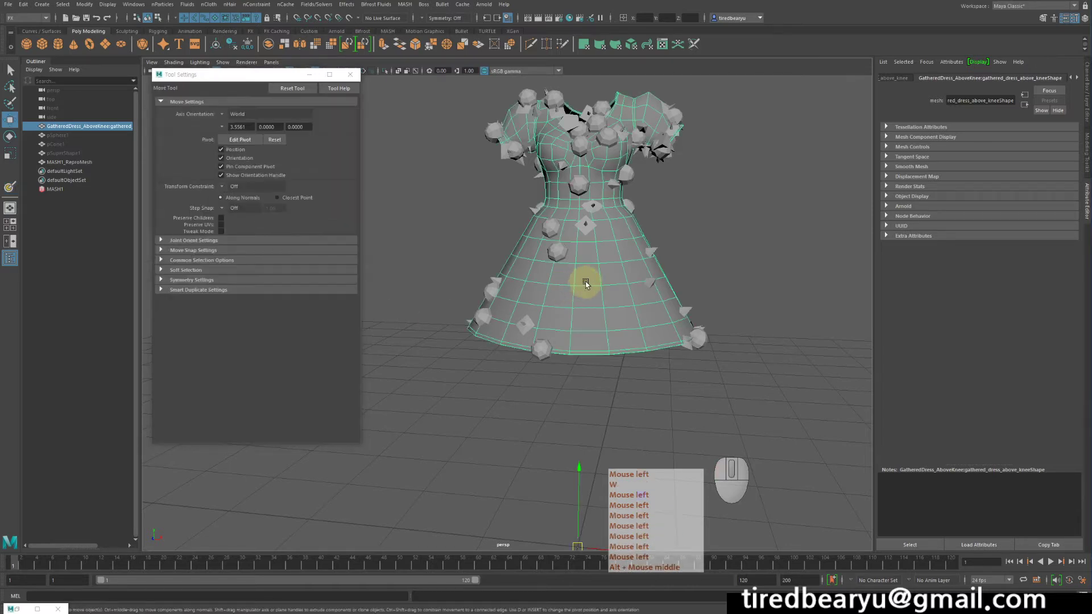
{"action": "left_click", "coordinate": [1004, 90]}
{"action": "left_click", "coordinate": [1077, 78]}
{"action": "left_click", "coordinate": [1078, 79]}
{"action": "left_click", "coordinate": [1079, 81]}
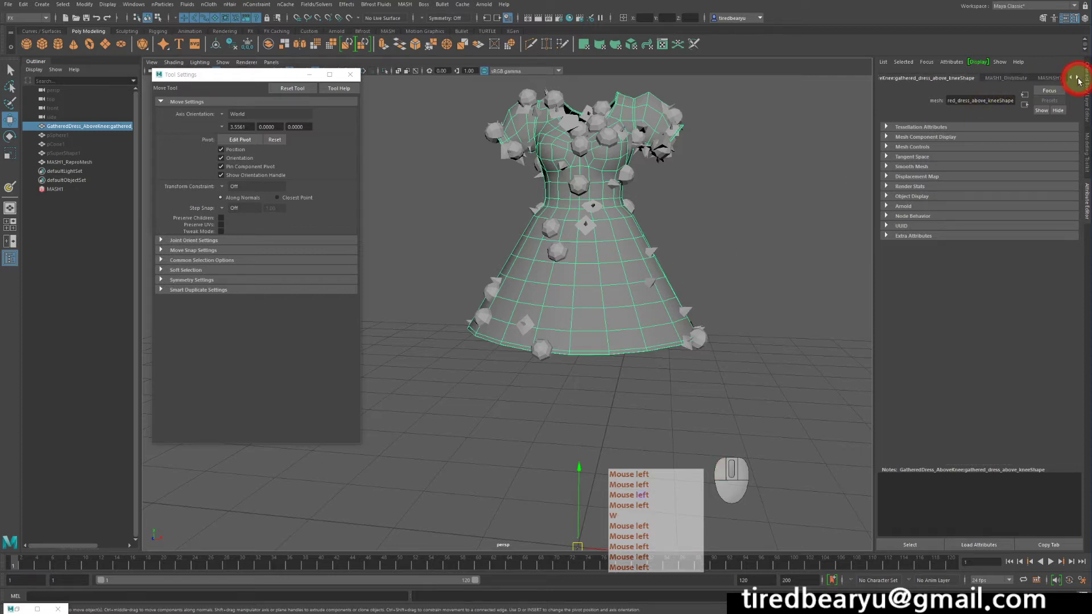
{"action": "left_click", "coordinate": [1079, 78]}
{"action": "left_click", "coordinate": [1079, 79]}
{"action": "left_click", "coordinate": [1046, 79]}
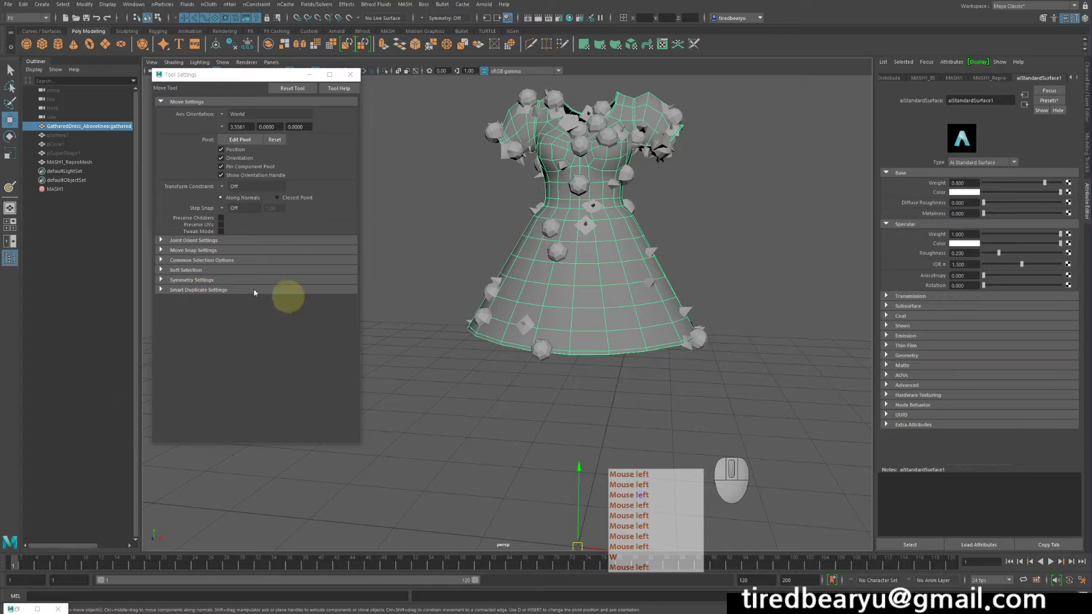
Step: Assign a new Lambert material to the dress and restart the 3D Paint Tool on it
{"action": "right_click_drag", "start_coordinate": [586, 278], "coordinate": [564, 528]}
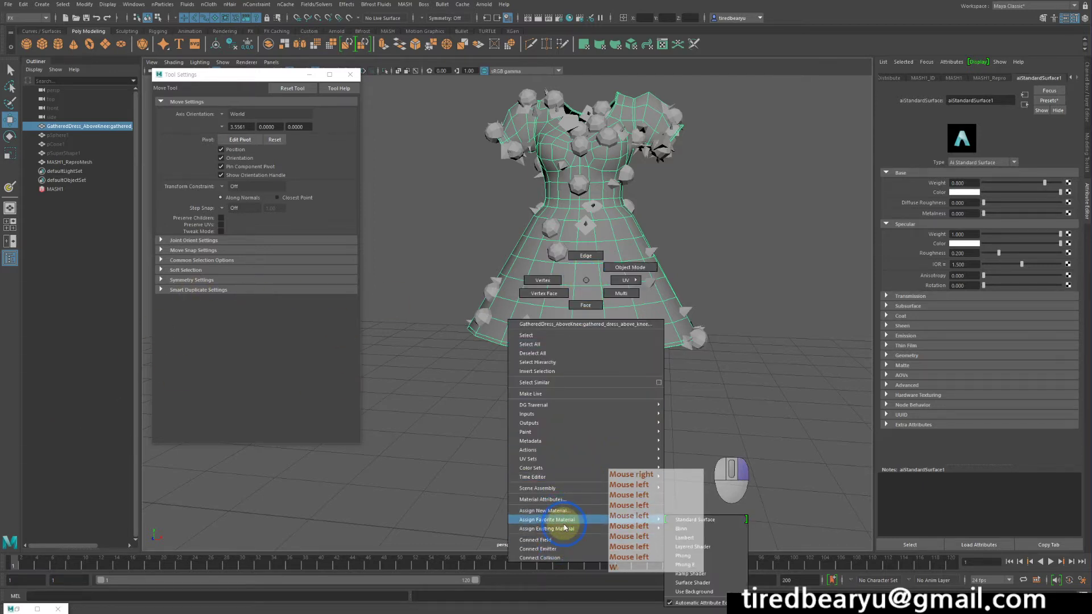
{"action": "right_click_drag", "start_coordinate": [665, 521], "coordinate": [695, 543]}
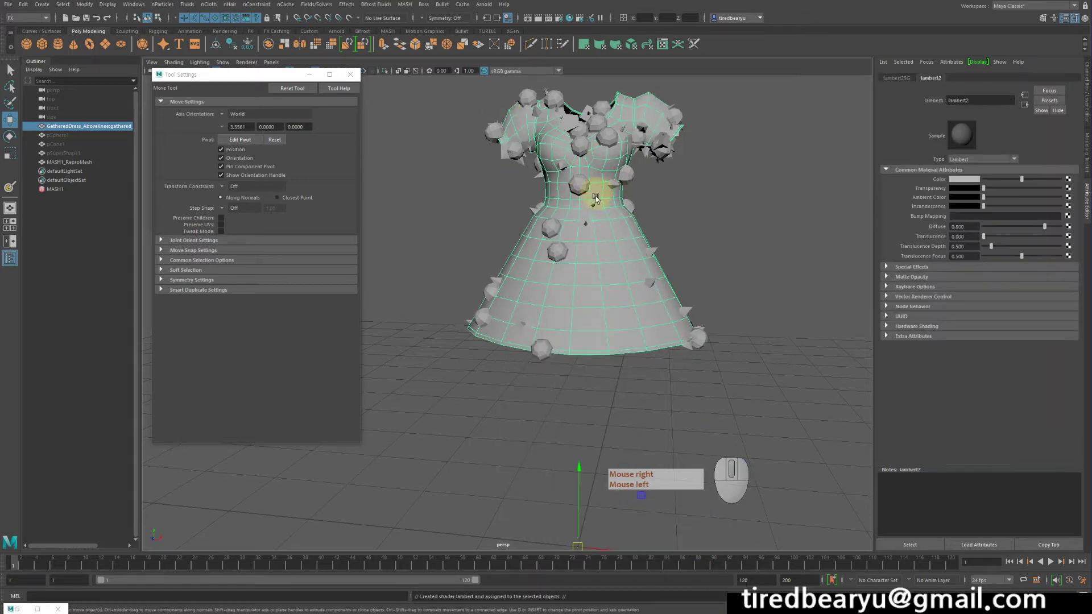
{"action": "mouse_move", "coordinate": [614, 241]}
{"action": "right_mouse_down"}
{"action": "mouse_move", "coordinate": [605, 288]}
{"action": "mouse_move", "coordinate": [618, 388]}
{"action": "mouse_move", "coordinate": [718, 401]}
{"action": "right_mouse_up"}
Step: With Color as the attribute to paint, assign a 1024 × 1024 Maya IFF file texture to the dress
{"action": "left_click", "coordinate": [238, 328]}
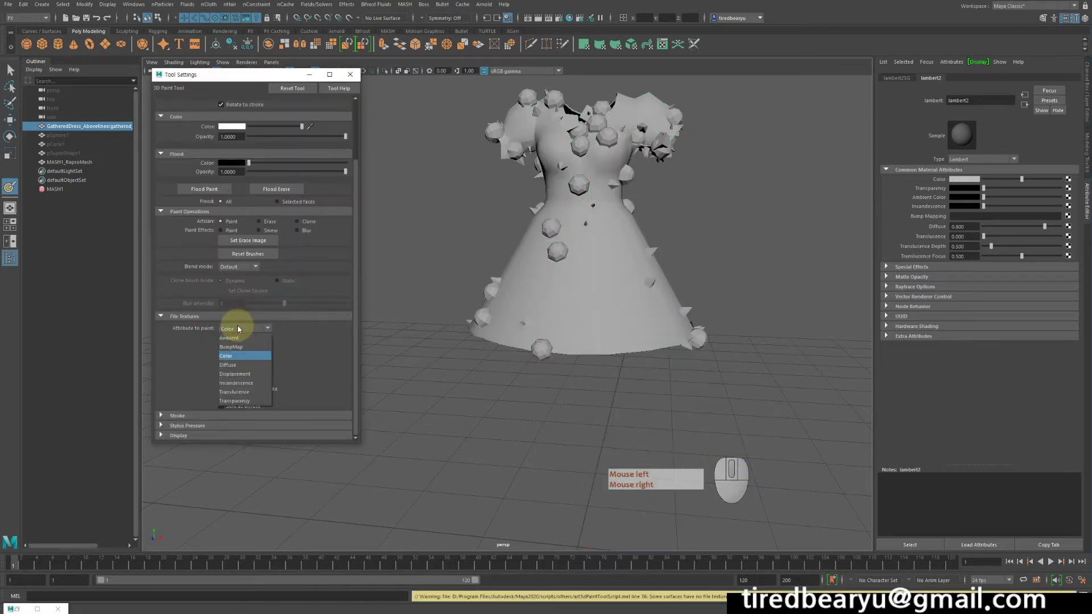
{"action": "left_click", "coordinate": [238, 328]}
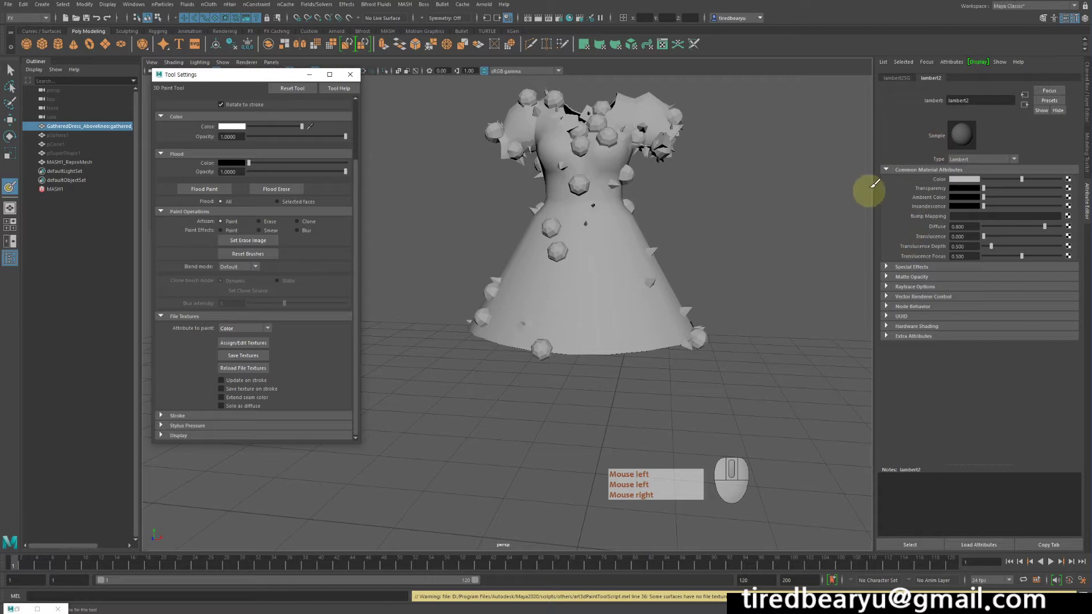
{"action": "left_click", "coordinate": [234, 326]}
{"action": "left_click", "coordinate": [237, 328]}
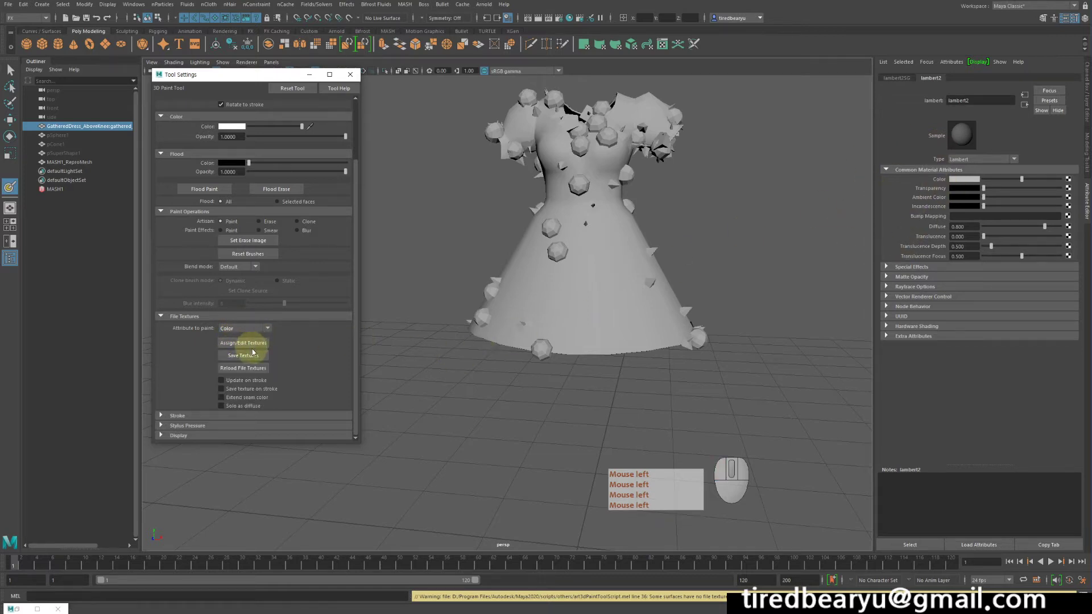
{"action": "left_click", "coordinate": [237, 344]}
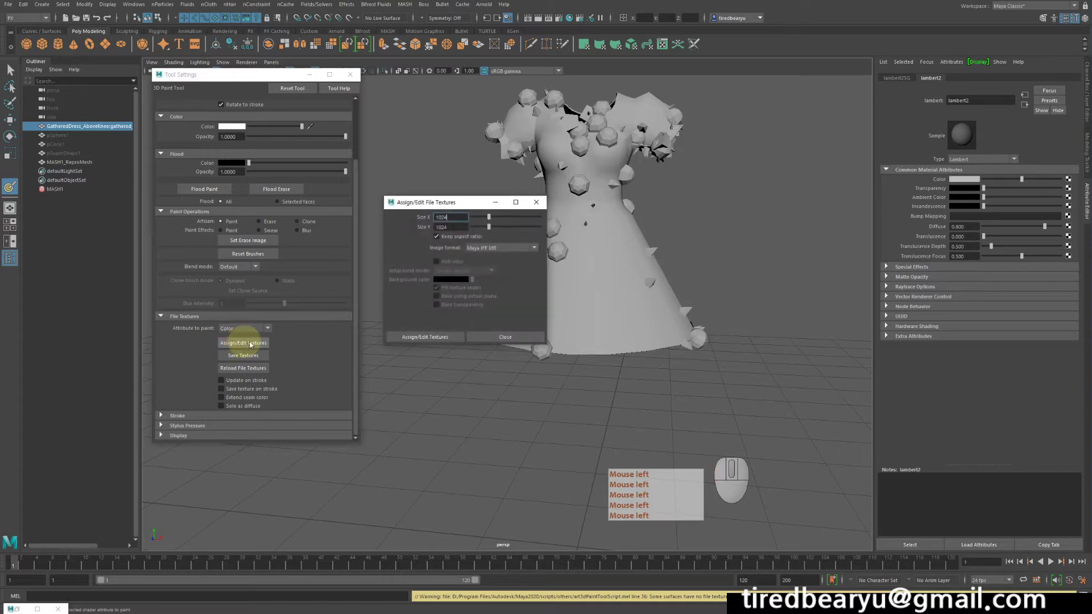
{"action": "left_click_drag", "start_coordinate": [455, 198], "coordinate": [429, 129]}
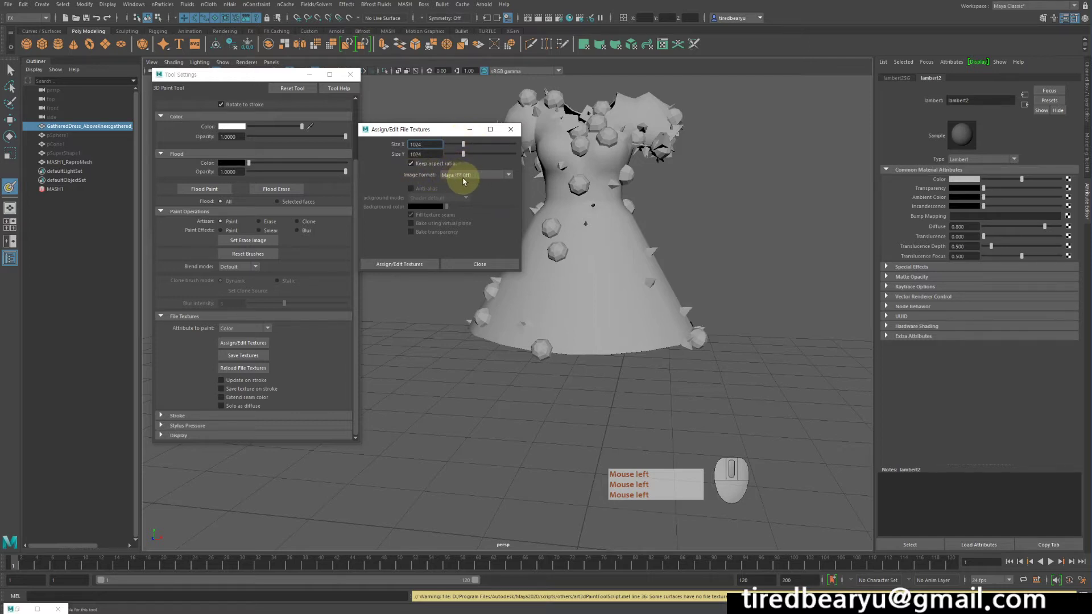
{"action": "left_click", "coordinate": [392, 264]}
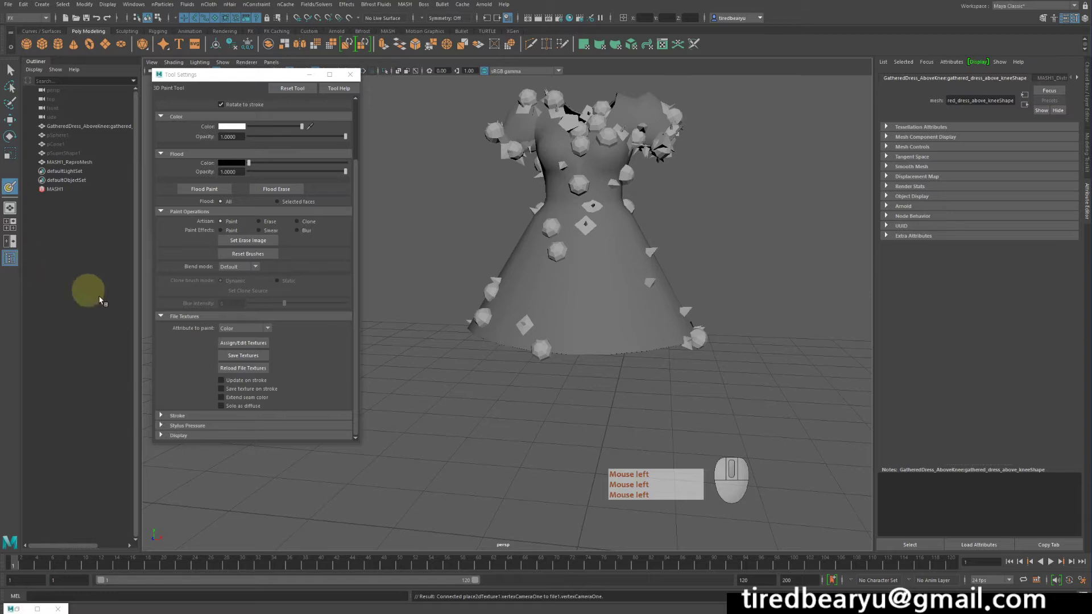
Step: Open the file texture node connected to the color of the dress's Lambert material
{"action": "left_click", "coordinate": [1078, 79]}
{"action": "left_click", "coordinate": [1078, 80]}
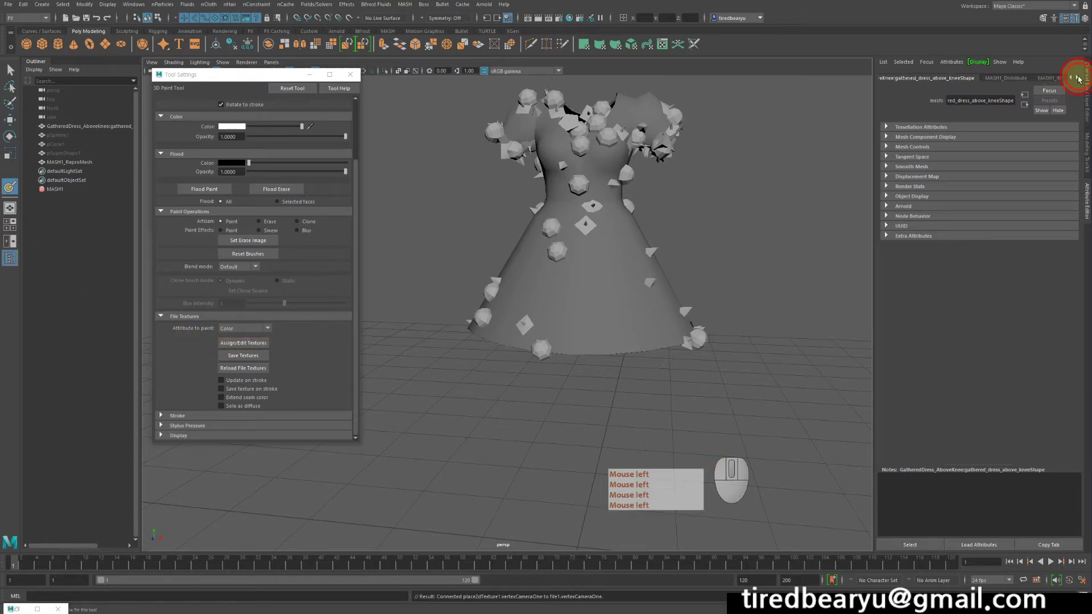
{"action": "left_click", "coordinate": [1079, 79]}
{"action": "left_click", "coordinate": [1079, 79]}
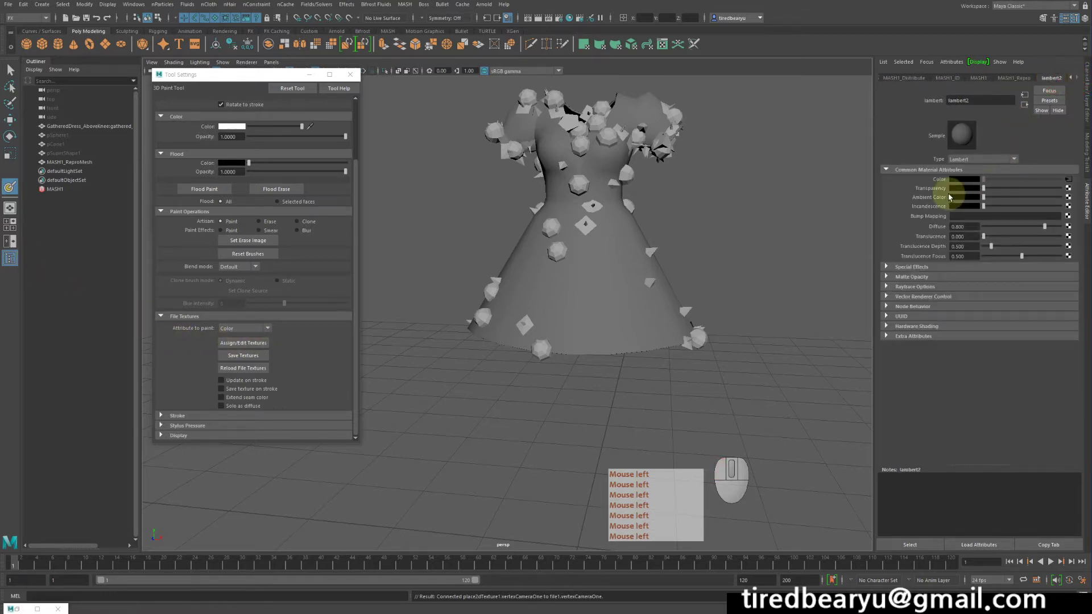
{"action": "left_click", "coordinate": [1067, 179]}
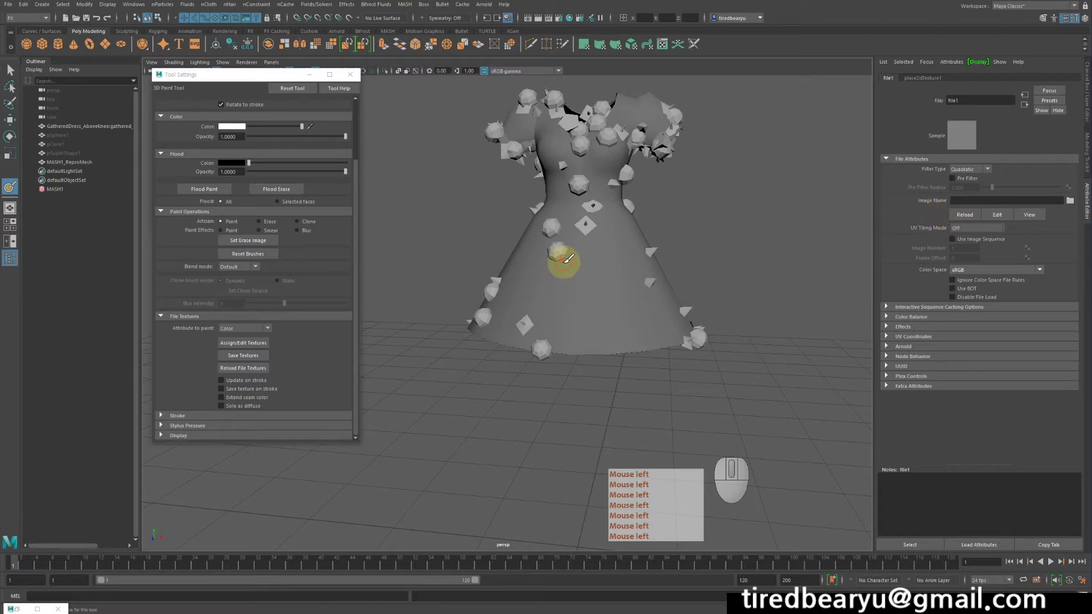
Step: Flood the whole dress with black paint
{"action": "middle_click_drag", "start_coordinate": [532, 227], "coordinate": [544, 236], "text": "alt"}
{"action": "left_click_drag", "start_coordinate": [544, 236], "coordinate": [626, 291], "text": "alt"}
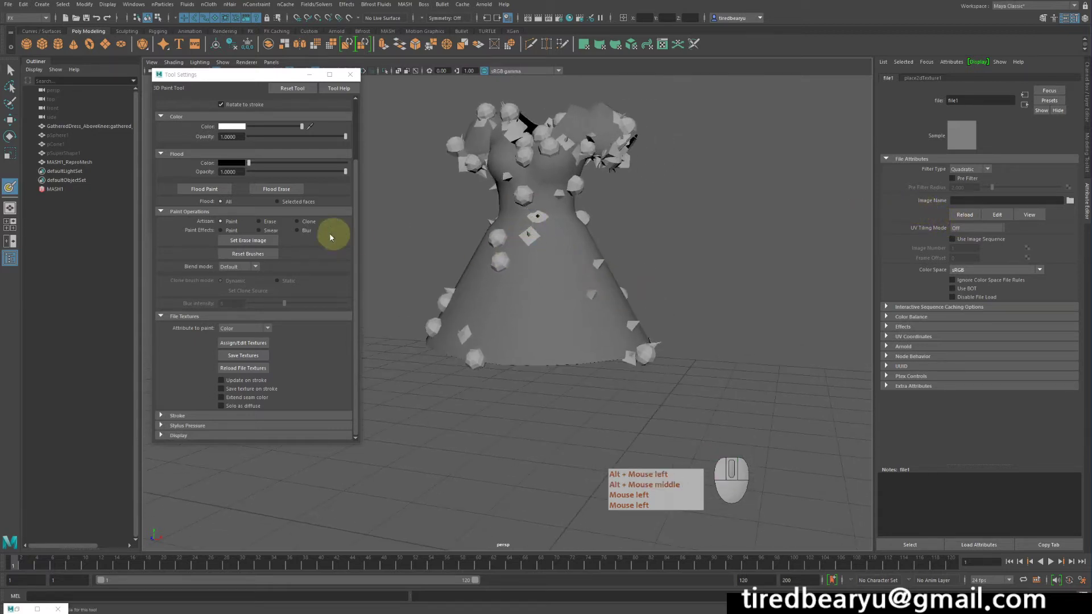
{"action": "scroll", "coordinate": [271, 228], "scroll_direction": "up", "scroll_amount": 3}
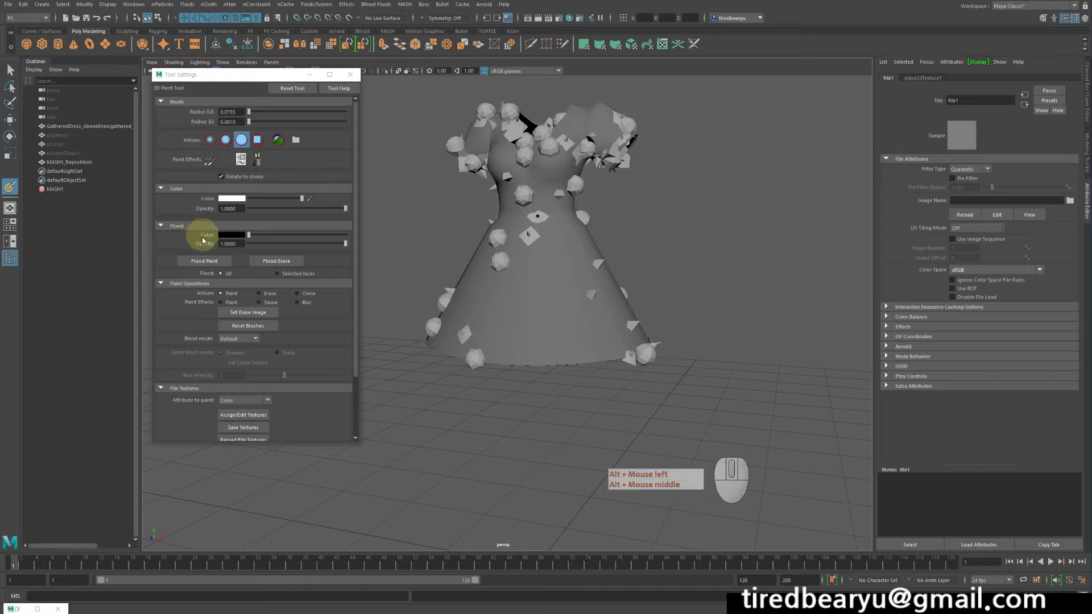
{"action": "left_click", "coordinate": [196, 261]}
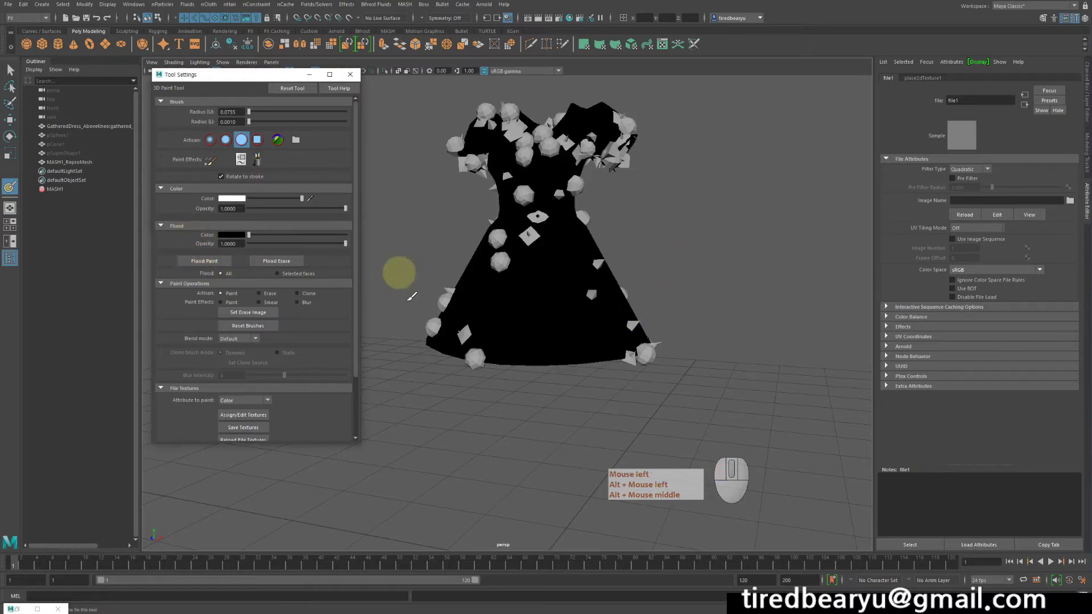
Step: Enlarge the brush's upper radius to 0.2375 and paint a white band all around the dress's waist
{"action": "left_click_drag", "start_coordinate": [500, 236], "coordinate": [523, 238], "text": "alt"}
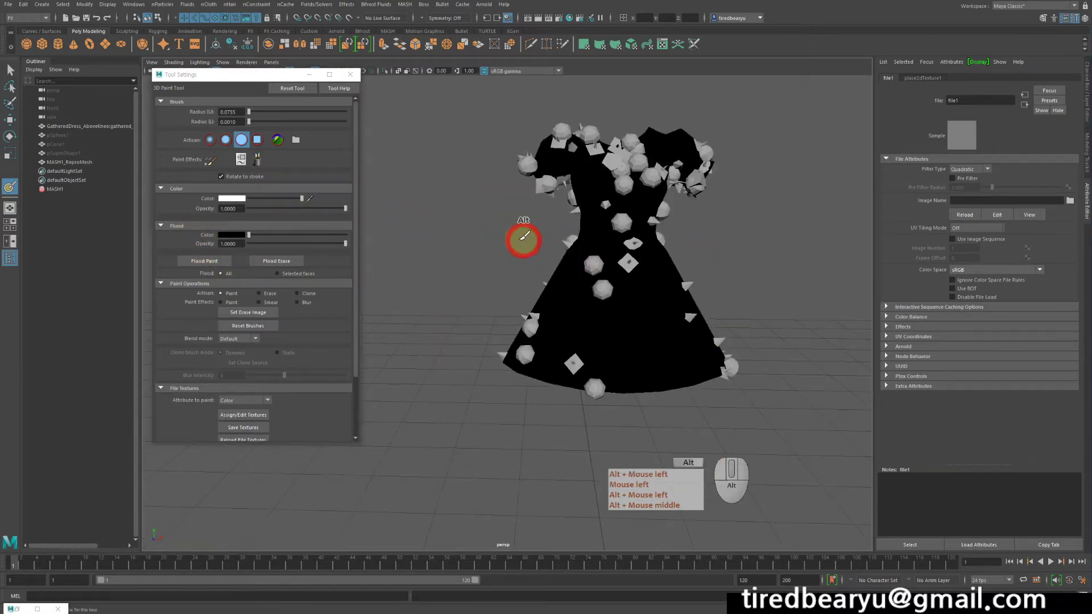
{"action": "left_click_drag", "start_coordinate": [583, 262], "coordinate": [546, 243], "text": "alt"}
{"action": "key", "text": "b"}
{"action": "key", "text": "b"}
{"action": "left_click_drag", "start_coordinate": [546, 249], "coordinate": [531, 233]}
{"action": "left_click_drag", "start_coordinate": [490, 199], "coordinate": [586, 193]}
{"action": "left_click_drag", "start_coordinate": [586, 194], "coordinate": [544, 190], "text": "alt"}
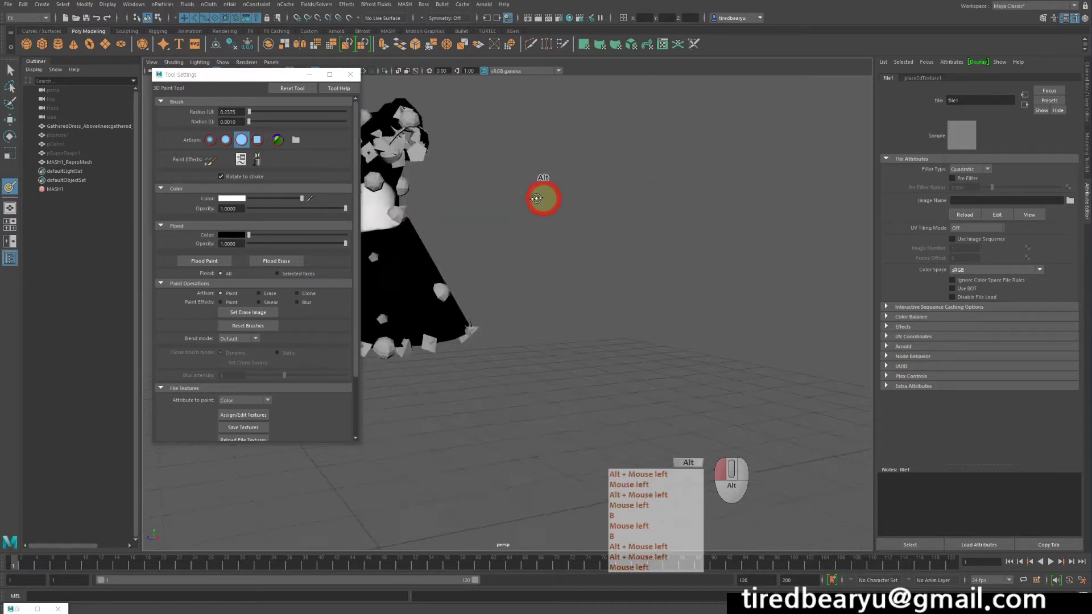
{"action": "middle_click_drag", "start_coordinate": [544, 190], "coordinate": [775, 213], "text": "alt"}
{"action": "left_click_drag", "start_coordinate": [774, 213], "coordinate": [654, 227], "text": "alt"}
{"action": "left_click_drag", "start_coordinate": [387, 251], "coordinate": [434, 244]}
{"action": "middle_click_drag", "start_coordinate": [434, 244], "coordinate": [708, 262], "text": "alt"}
Step: Paint broad white vertical stripes from the waist down to the hem around the skirt
{"action": "left_click_drag", "start_coordinate": [707, 261], "coordinate": [616, 227], "text": "alt"}
{"action": "middle_click_drag", "start_coordinate": [616, 227], "coordinate": [609, 215], "text": "alt"}
{"action": "mouse_move", "coordinate": [609, 214]}
{"action": "left_mouse_down", "text": "alt"}
{"action": "mouse_move", "coordinate": [548, 224]}
{"action": "mouse_move", "coordinate": [551, 337]}
{"action": "left_mouse_up", "text": "alt"}
{"action": "left_click_drag", "start_coordinate": [532, 290], "coordinate": [575, 286], "text": "alt"}
{"action": "mouse_move", "coordinate": [582, 194]}
{"action": "left_mouse_down"}
{"action": "mouse_move", "coordinate": [520, 263]}
{"action": "mouse_move", "coordinate": [495, 318]}
{"action": "left_mouse_up"}
{"action": "left_click_drag", "start_coordinate": [616, 250], "coordinate": [506, 251], "text": "alt"}
{"action": "middle_click_drag", "start_coordinate": [506, 251], "coordinate": [532, 220], "text": "alt"}
{"action": "left_click_drag", "start_coordinate": [501, 216], "coordinate": [536, 348]}
{"action": "left_click_drag", "start_coordinate": [581, 263], "coordinate": [499, 244], "text": "alt"}
{"action": "middle_click_drag", "start_coordinate": [500, 244], "coordinate": [602, 266], "text": "alt"}
{"action": "left_click_drag", "start_coordinate": [533, 195], "coordinate": [593, 336]}
{"action": "mouse_move", "coordinate": [617, 270]}
{"action": "left_mouse_down", "text": "alt"}
{"action": "mouse_move", "coordinate": [566, 263]}
{"action": "mouse_move", "coordinate": [532, 223]}
{"action": "mouse_move", "coordinate": [519, 348]}
{"action": "mouse_move", "coordinate": [593, 236]}
{"action": "mouse_move", "coordinate": [470, 235]}
{"action": "mouse_move", "coordinate": [504, 229]}
{"action": "left_mouse_up", "text": "alt"}
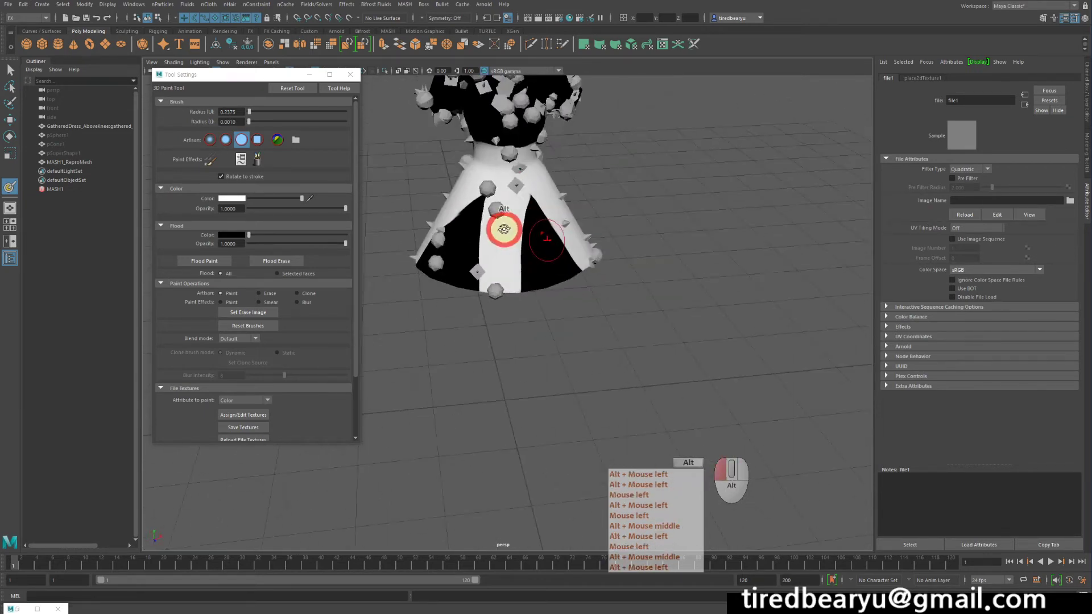
{"action": "left_click_drag", "start_coordinate": [511, 177], "coordinate": [597, 200], "text": "alt"}
{"action": "middle_click_drag", "start_coordinate": [597, 200], "coordinate": [687, 227], "text": "alt"}
{"action": "left_click_drag", "start_coordinate": [687, 227], "coordinate": [653, 231], "text": "alt"}
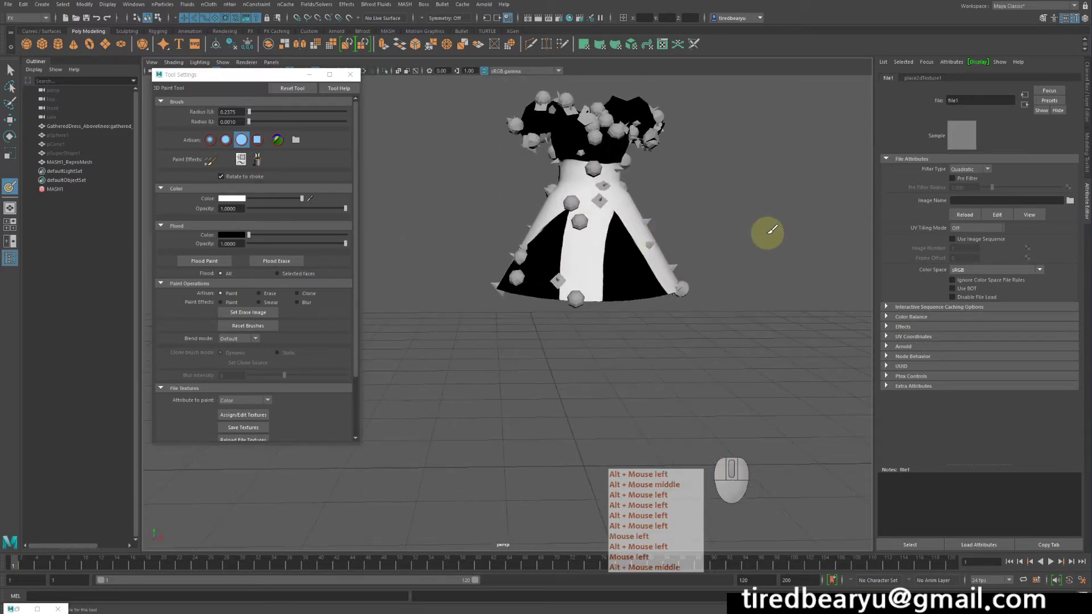
Step: Try to save the painted textures before saving the scene
{"action": "left_click", "coordinate": [243, 428]}
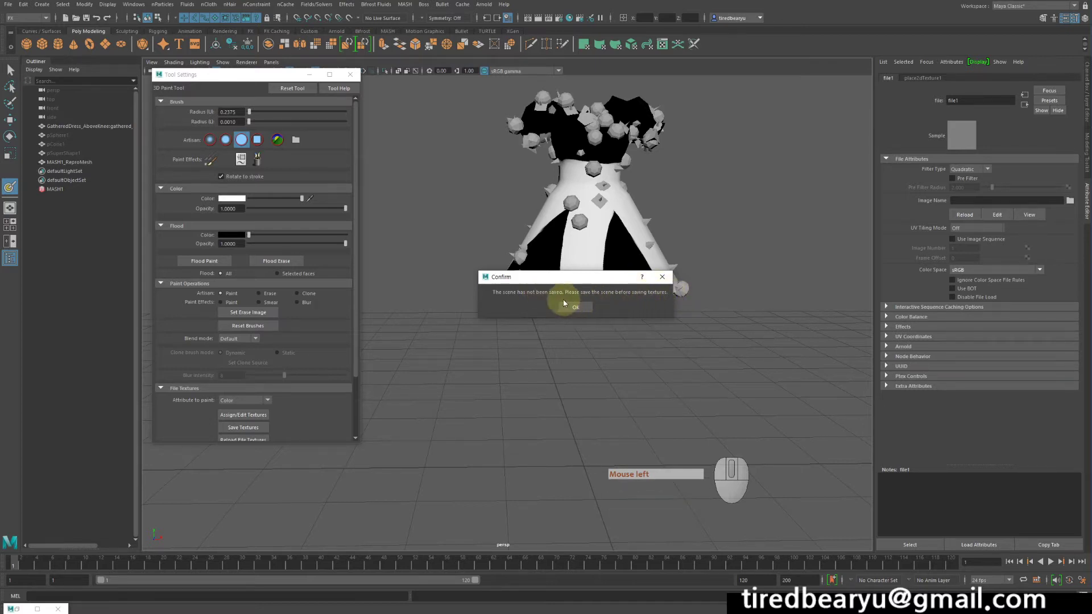
{"action": "left_click", "coordinate": [575, 307]}
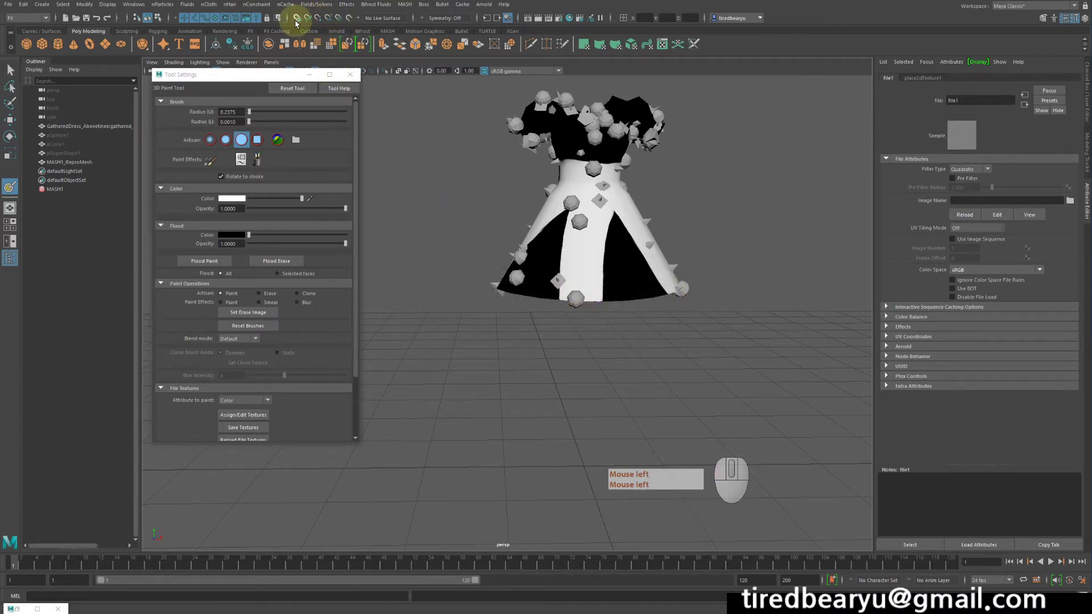
{"action": "left_click_drag", "start_coordinate": [788, 198], "coordinate": [787, 202], "text": "alt"}
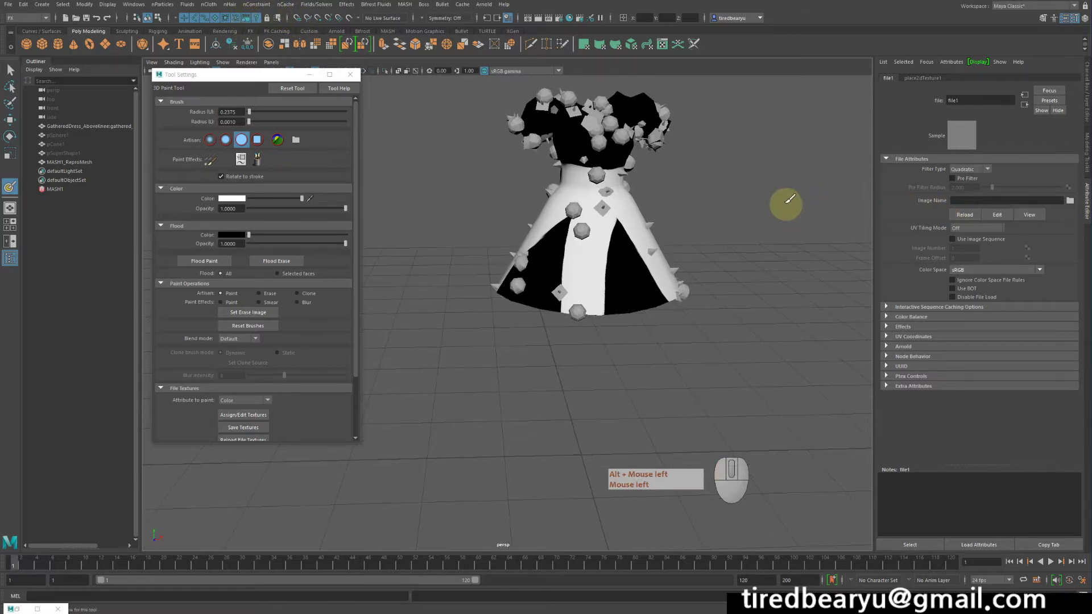
Step: Save the scene as cloth_butoon_v002 in Maya ASCII format, accept the student version notice, and save the painted textures
{"action": "left_click", "coordinate": [87, 17]}
{"action": "left_click", "coordinate": [538, 426]}
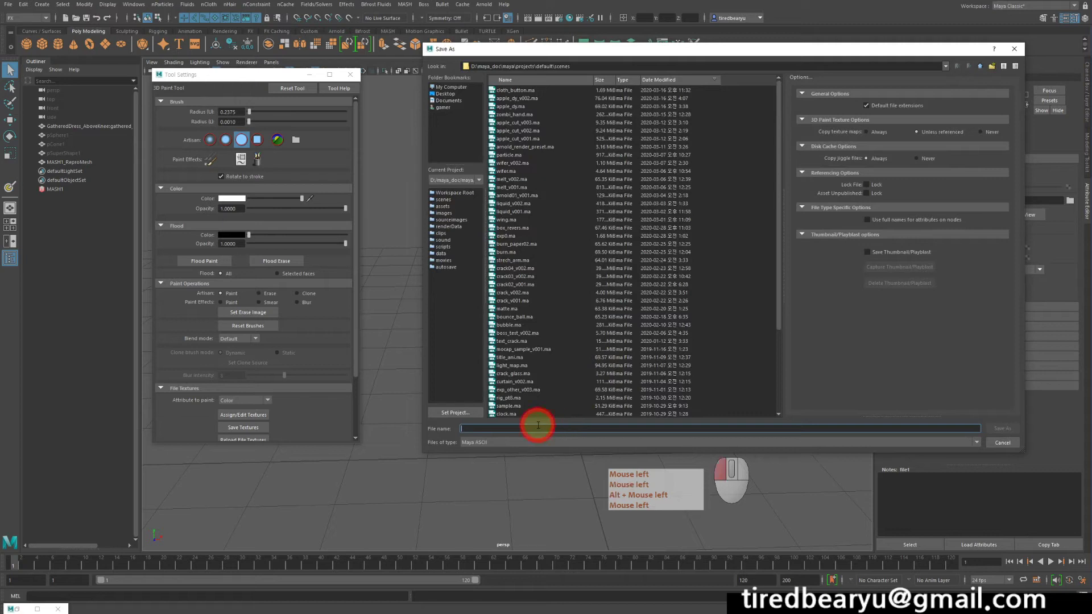
{"action": "type", "text": "cloth"}
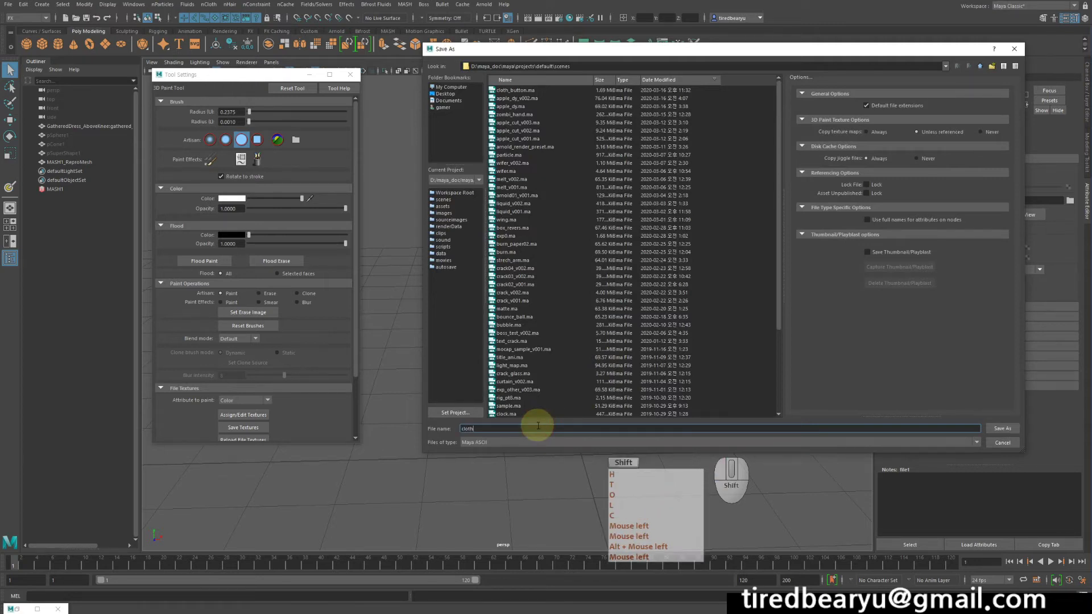
{"action": "type", "text": "_butoon_v002"}
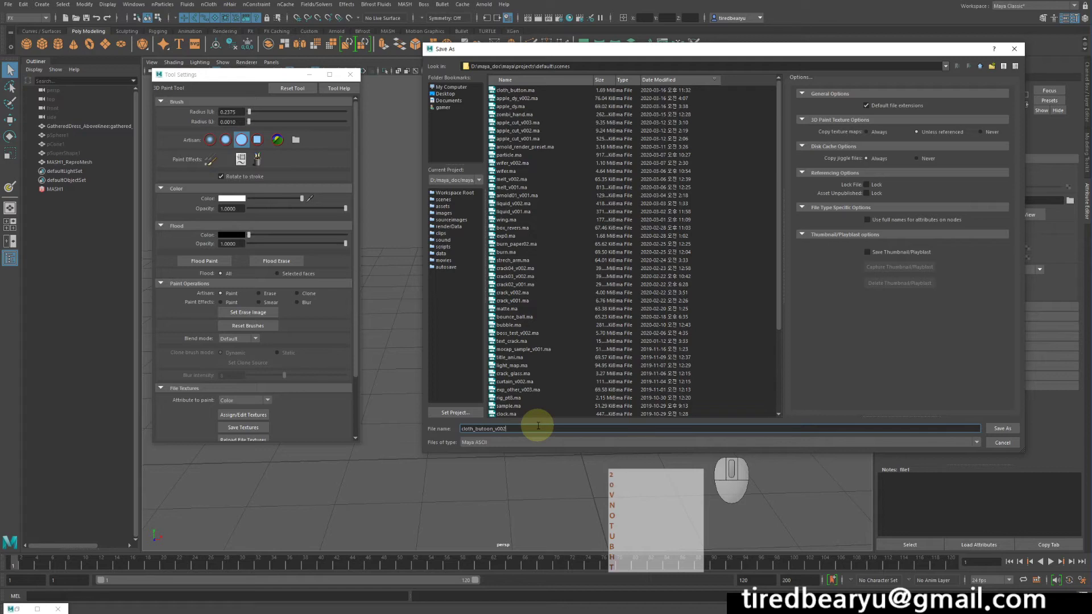
{"action": "key", "text": "Return"}
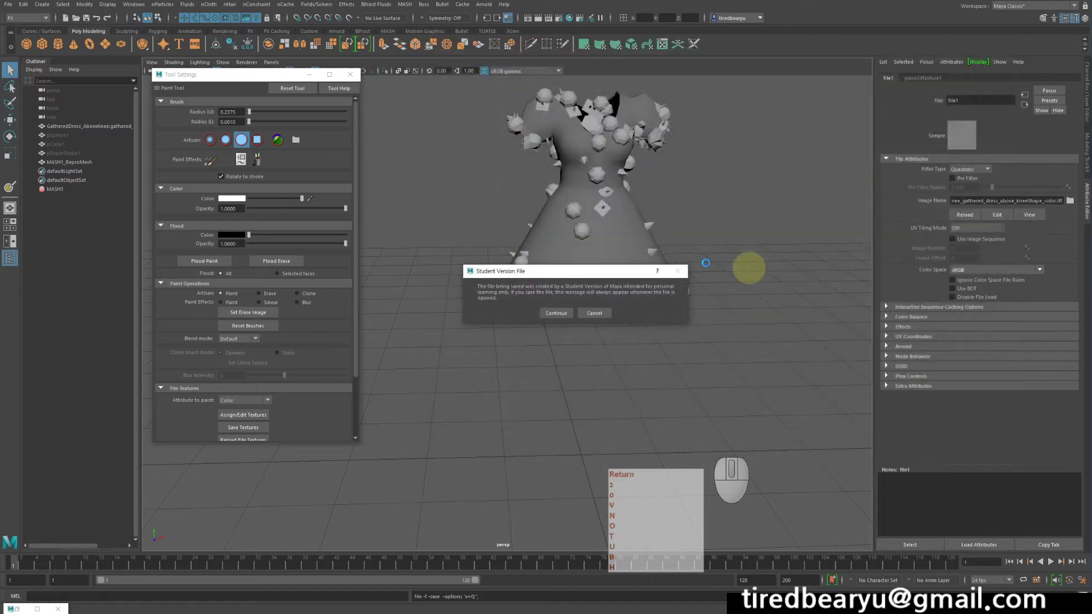
{"action": "left_click", "coordinate": [549, 312]}
{"action": "left_click", "coordinate": [239, 428]}
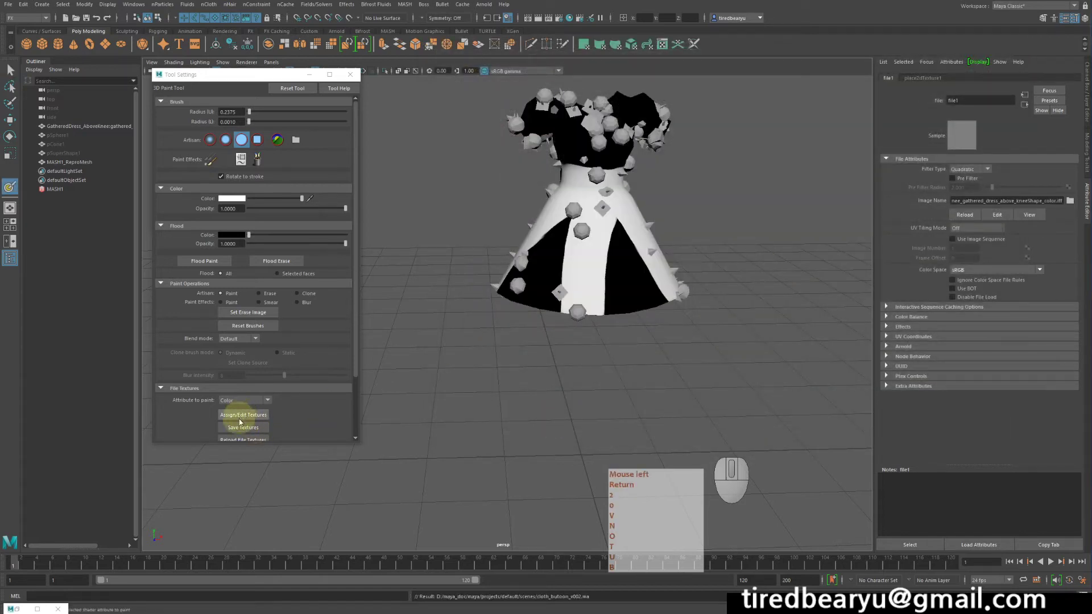
Step: Leave painting, select the dress mesh, and reopen the 3D Paint tool on it to reload its painted texture
{"action": "left_click_drag", "start_coordinate": [532, 240], "coordinate": [565, 239], "text": "alt"}
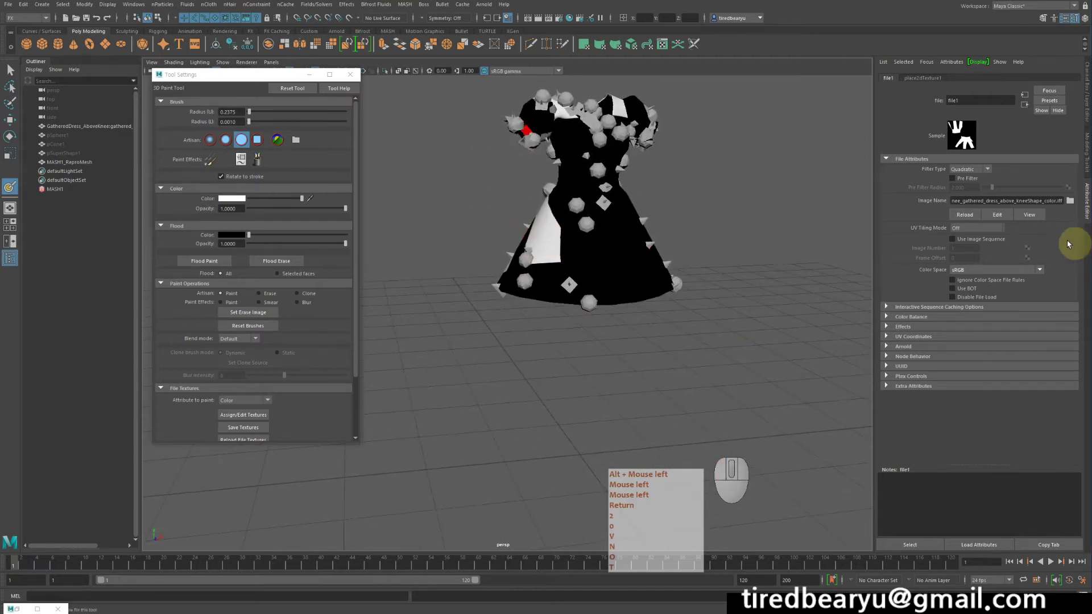
{"action": "middle_click_drag", "start_coordinate": [563, 287], "coordinate": [572, 292], "text": "alt"}
{"action": "left_click_drag", "start_coordinate": [573, 292], "coordinate": [500, 300], "text": "alt"}
{"action": "key", "text": "w"}
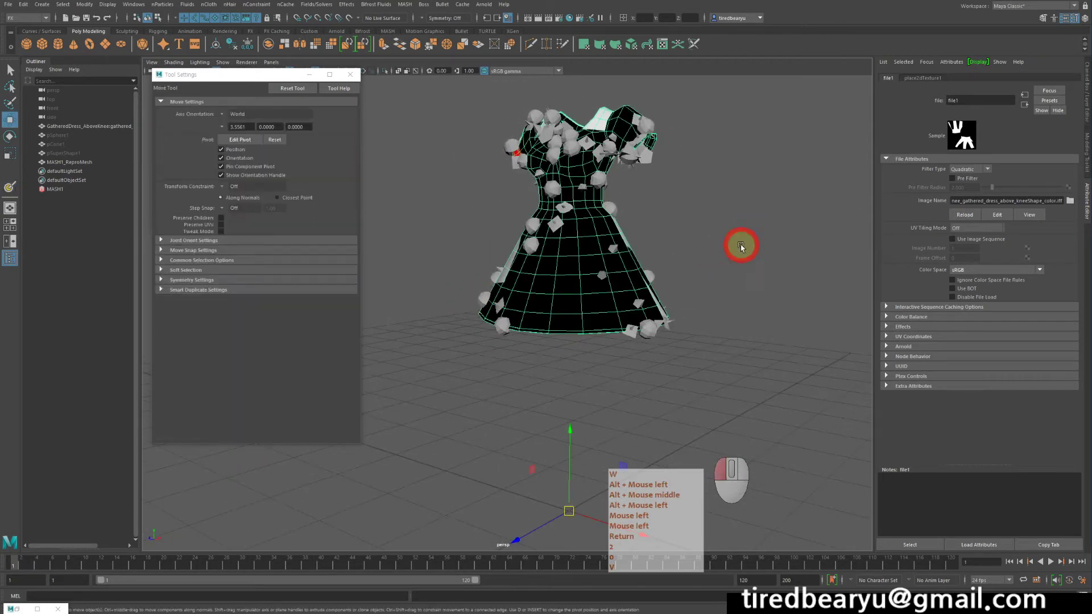
{"action": "left_click", "coordinate": [741, 246]}
{"action": "left_click", "coordinate": [606, 300]}
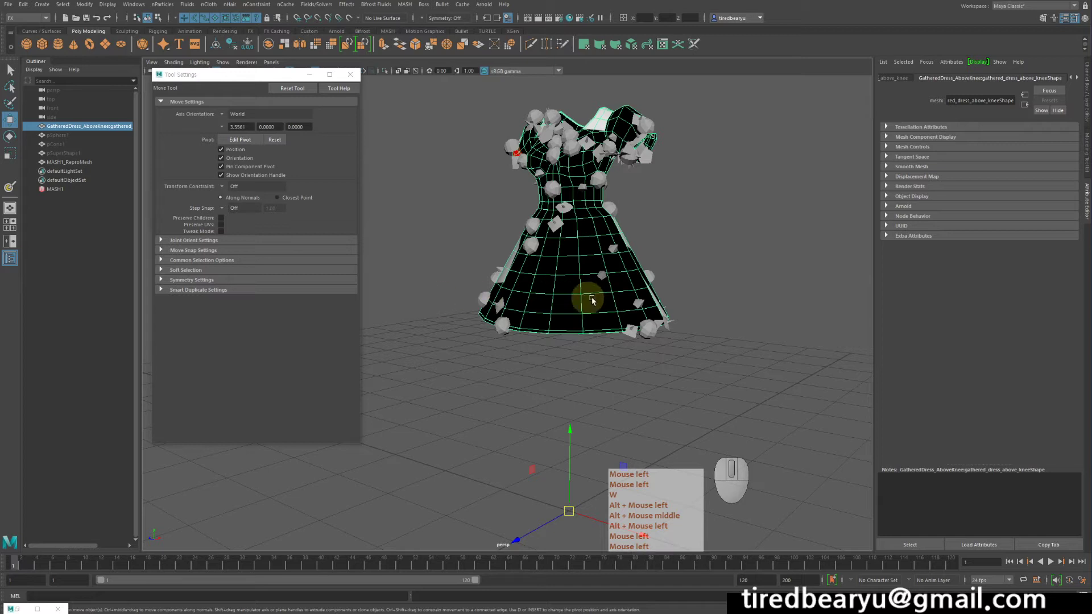
{"action": "right_click", "coordinate": [555, 279]}
{"action": "mouse_move", "coordinate": [556, 281]}
{"action": "right_mouse_down"}
{"action": "mouse_move", "coordinate": [578, 441]}
{"action": "mouse_move", "coordinate": [582, 427]}
{"action": "mouse_move", "coordinate": [654, 440]}
{"action": "right_mouse_up"}
{"action": "left_click_drag", "start_coordinate": [519, 295], "coordinate": [515, 300], "text": "alt"}
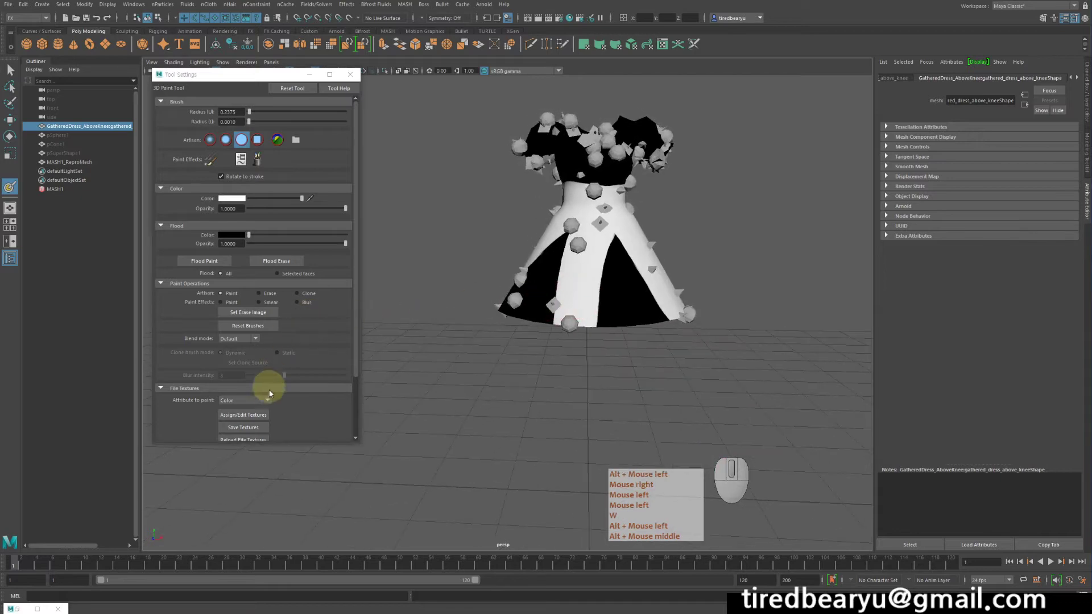
{"action": "middle_click_drag", "start_coordinate": [603, 242], "coordinate": [624, 239], "text": "alt"}
{"action": "mouse_move", "coordinate": [624, 239]}
{"action": "left_mouse_down", "text": "alt"}
{"action": "mouse_move", "coordinate": [634, 227]}
{"action": "mouse_move", "coordinate": [614, 239]}
{"action": "left_mouse_up", "text": "alt"}
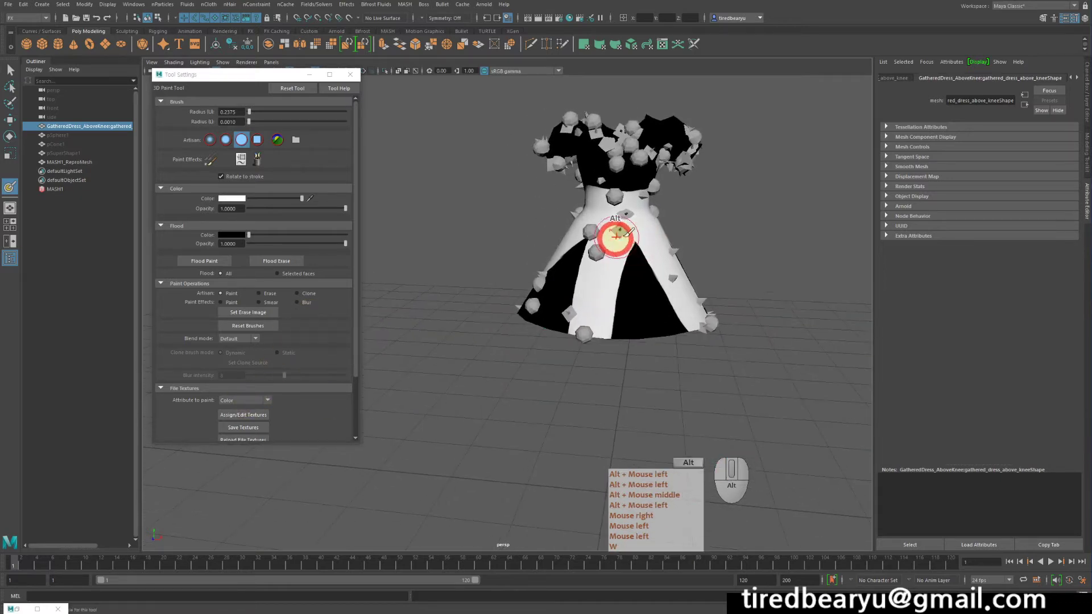
Step: Return to the Move tool and reselect the dress mesh
{"action": "key", "text": "w"}
{"action": "left_click", "coordinate": [745, 224]}
{"action": "left_click_drag", "start_coordinate": [755, 254], "coordinate": [642, 183], "text": "alt"}
{"action": "left_click", "coordinate": [607, 256]}
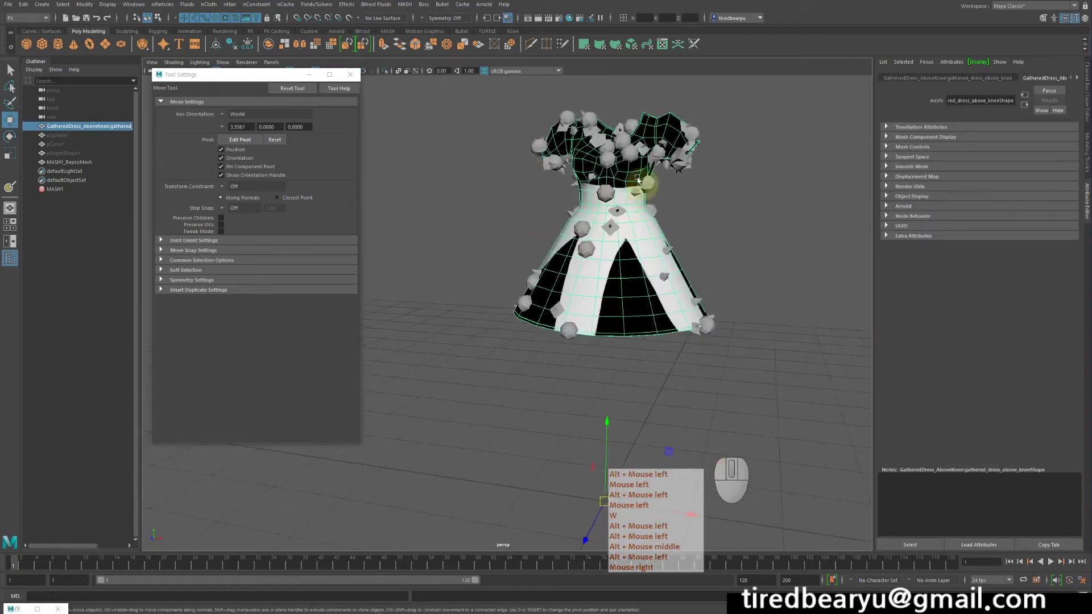
Step: Check the painted black-and-white texture against the dress's UV layout in the UV Editor, and close the editor
{"action": "left_click_drag", "start_coordinate": [763, 191], "coordinate": [658, 176], "text": "alt"}
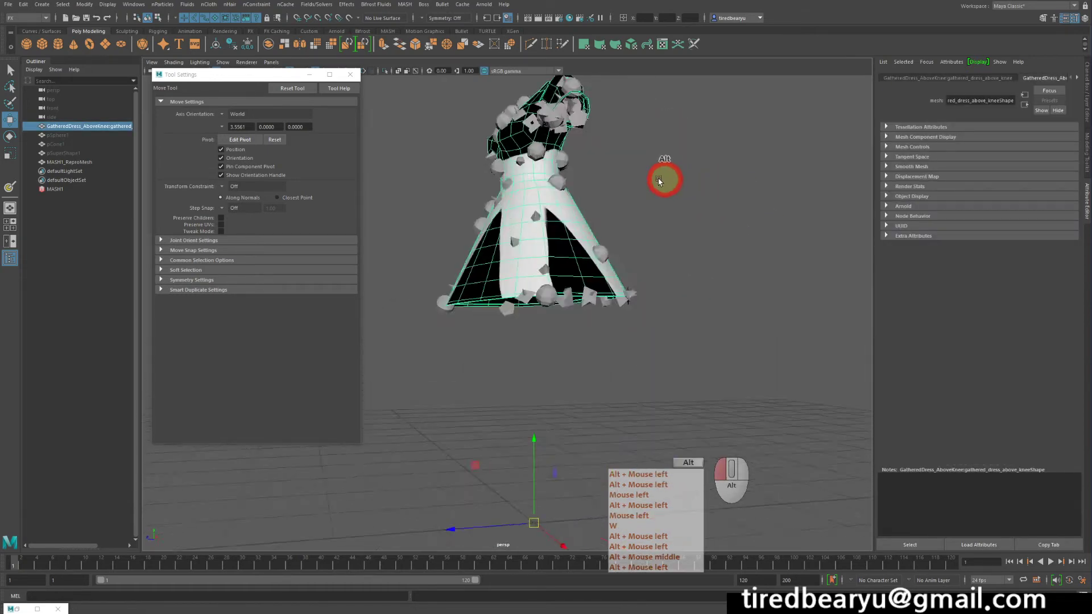
{"action": "middle_click_drag", "start_coordinate": [658, 176], "coordinate": [687, 190], "text": "alt"}
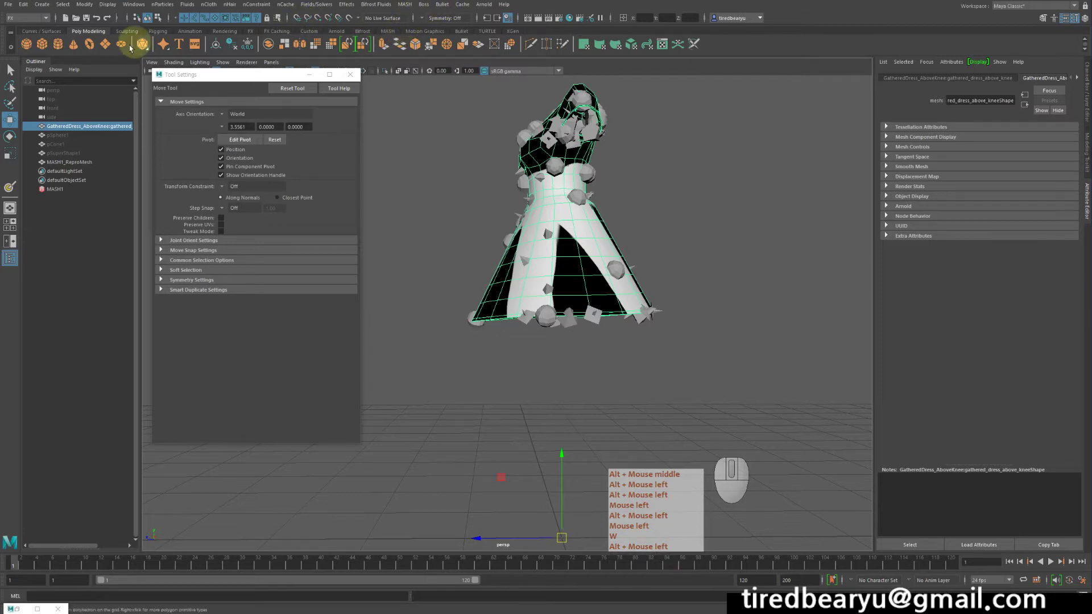
{"action": "left_click", "coordinate": [19, 17]}
{"action": "left_click", "coordinate": [19, 28]}
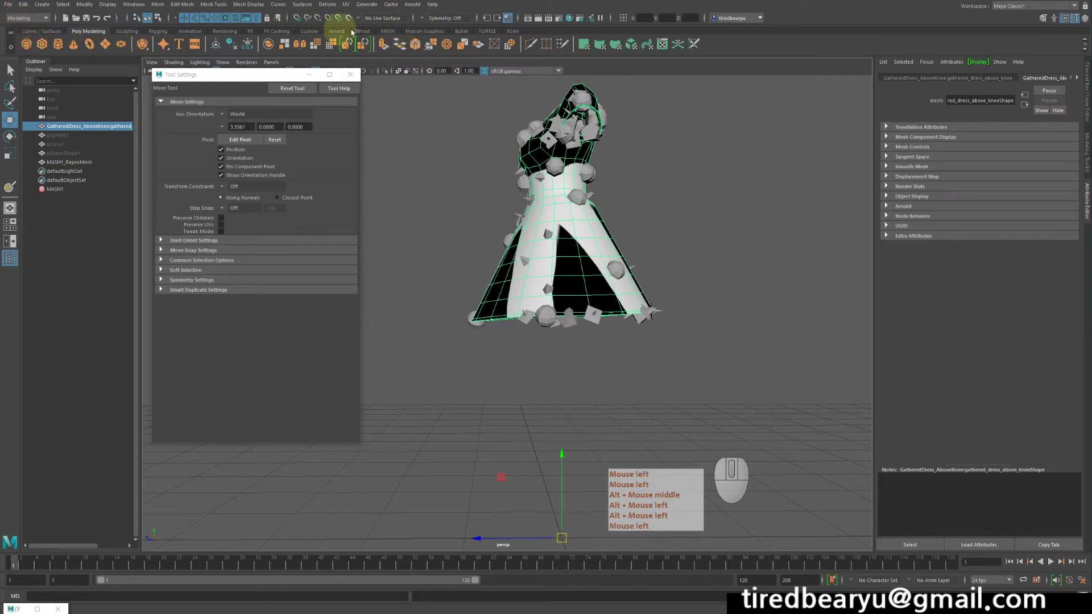
{"action": "left_click", "coordinate": [346, 4]}
{"action": "left_click", "coordinate": [371, 20]}
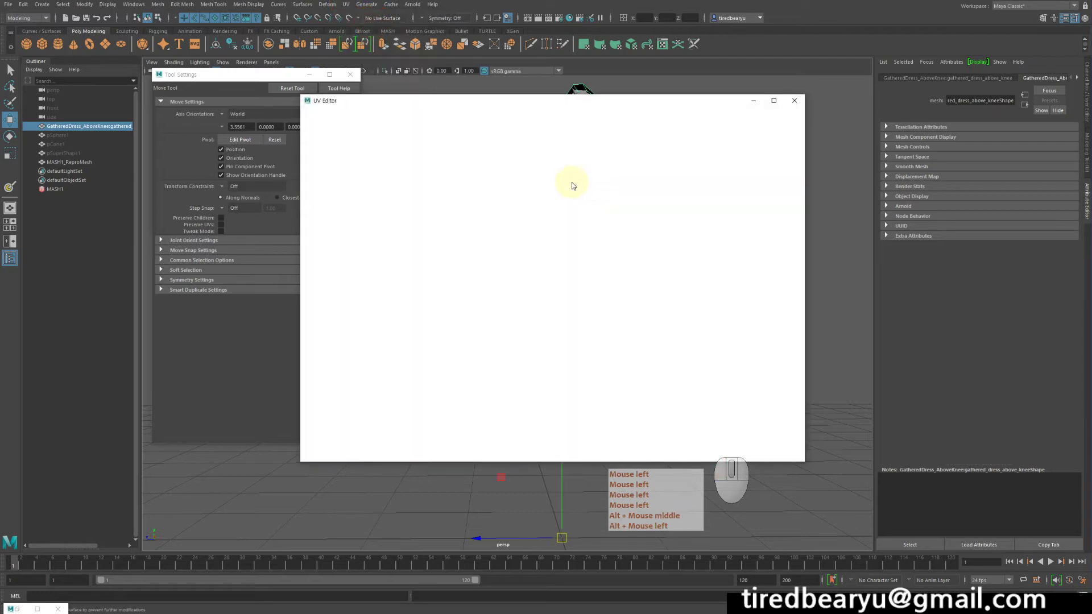
{"action": "right_click_drag", "start_coordinate": [617, 310], "coordinate": [570, 300], "text": "alt"}
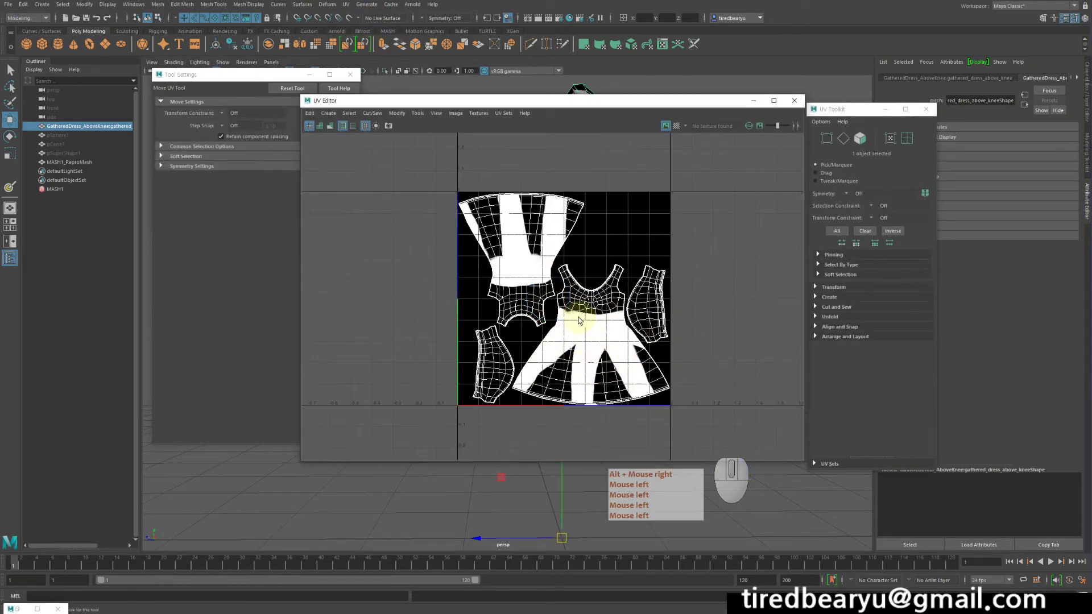
{"action": "left_click", "coordinate": [796, 101]}
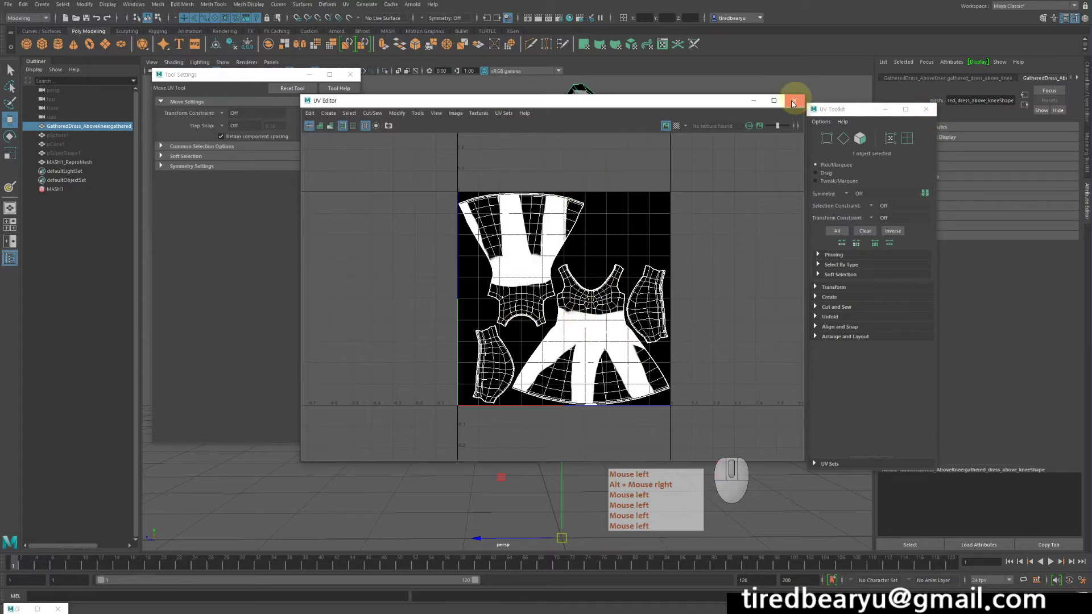
Step: Examine how the scattered ornaments sit on the dress's black and white areas
{"action": "left_click_drag", "start_coordinate": [555, 212], "coordinate": [645, 222], "text": "alt"}
{"action": "middle_click_drag", "start_coordinate": [646, 224], "coordinate": [569, 272], "text": "alt"}
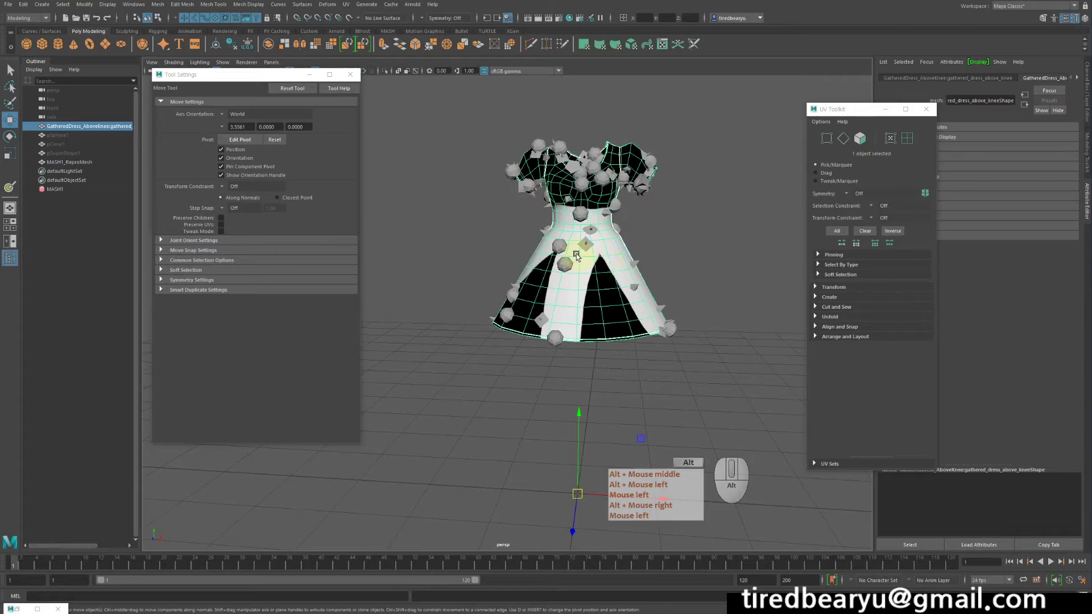
{"action": "right_click_drag", "start_coordinate": [600, 259], "coordinate": [732, 195], "text": "alt"}
{"action": "left_click", "coordinate": [731, 195]}
{"action": "left_click", "coordinate": [649, 292]}
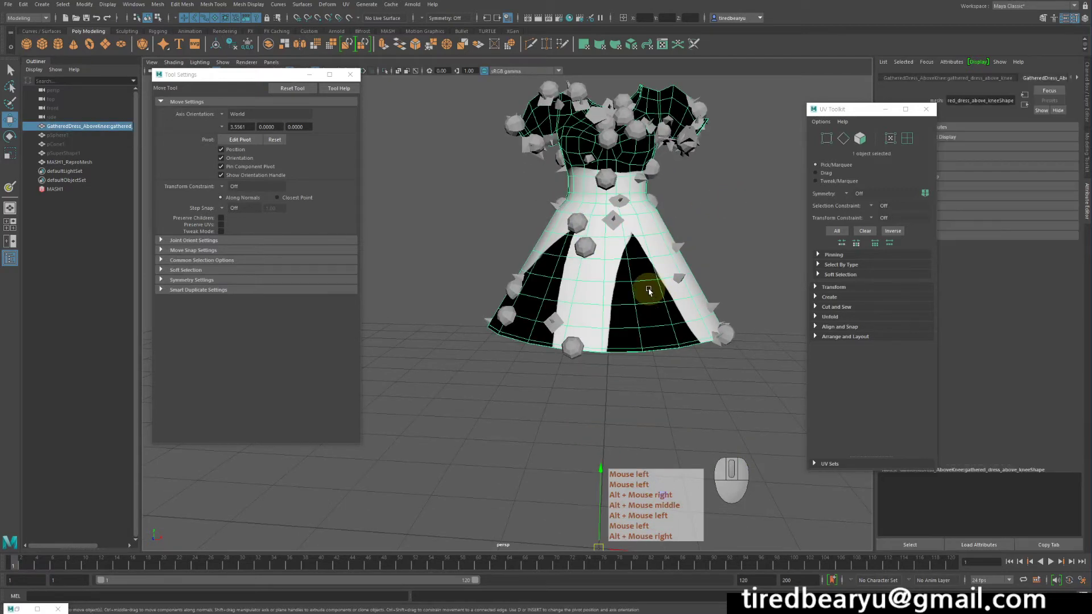
{"action": "left_click", "coordinate": [714, 214]}
{"action": "left_click", "coordinate": [668, 251]}
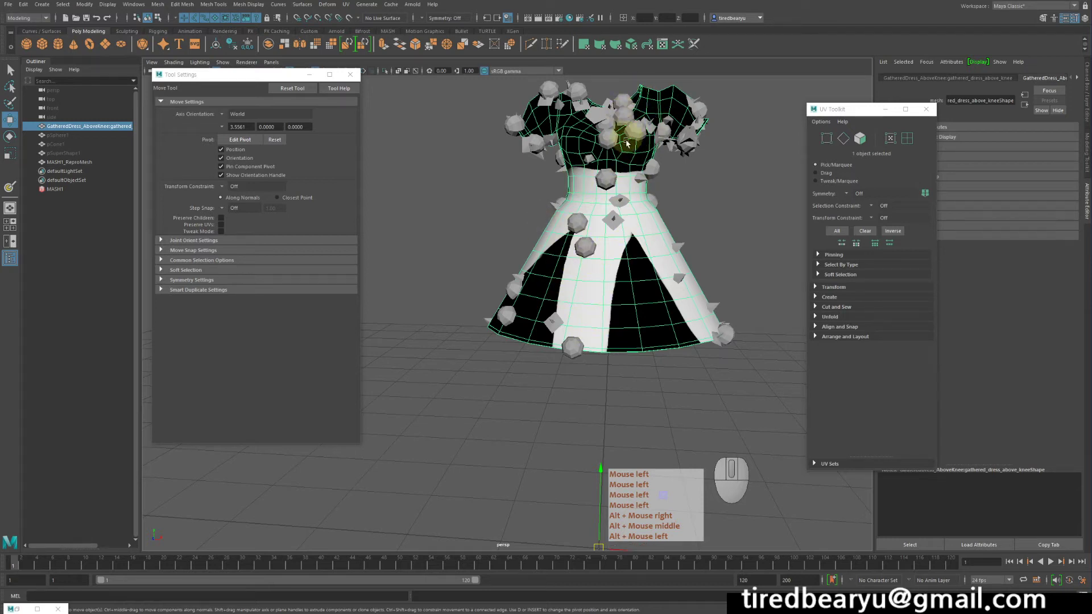
{"action": "left_click", "coordinate": [661, 400]}
{"action": "left_click", "coordinate": [674, 307]}
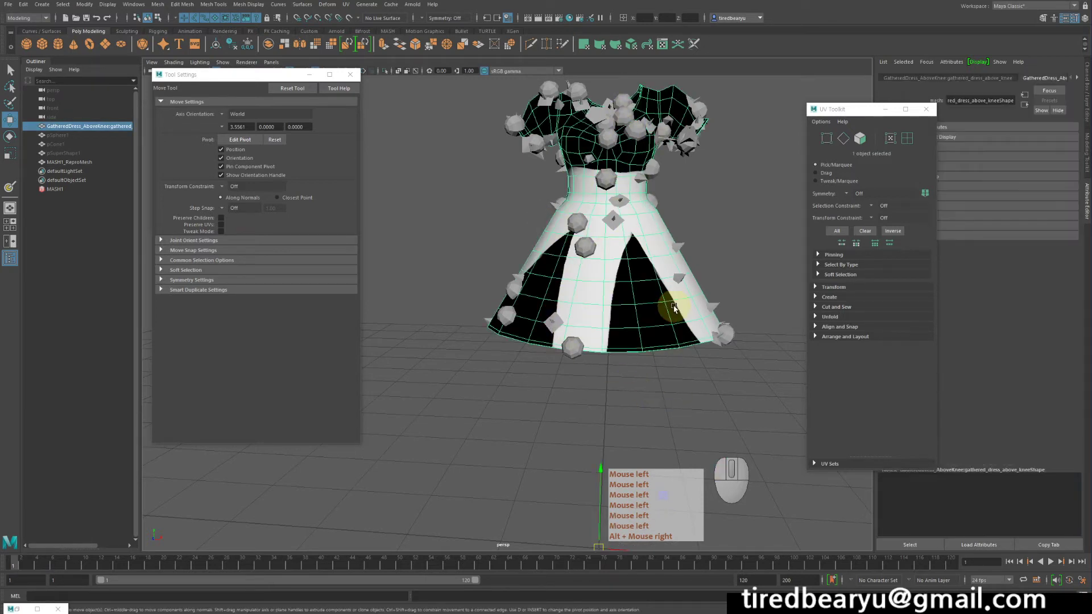
Step: Close the Tool Settings and UV Toolkit, and add a Visibility node to the MASH1 network
{"action": "left_click", "coordinate": [350, 75]}
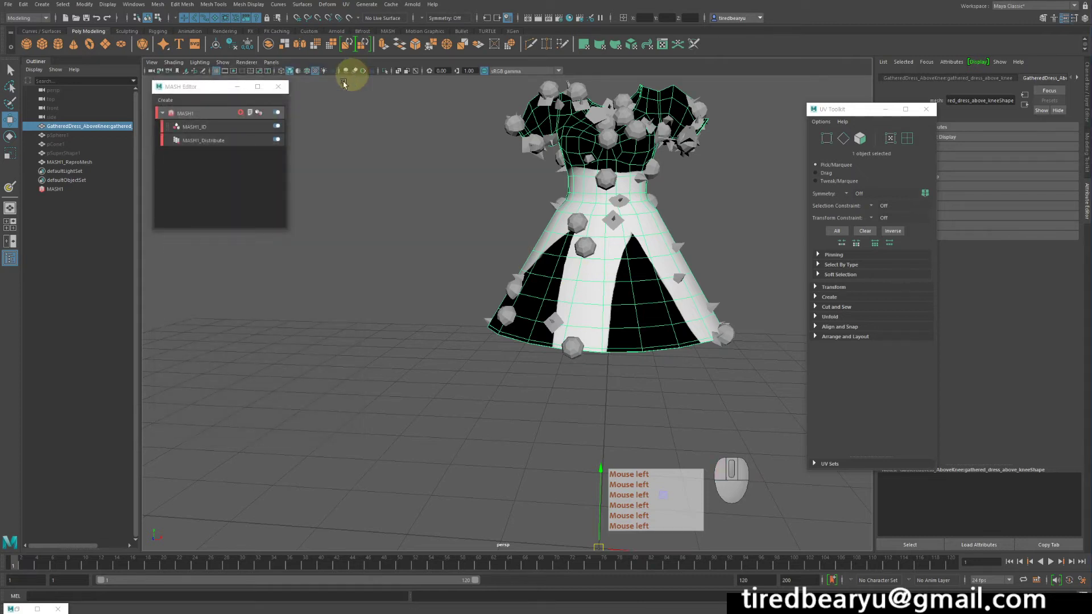
{"action": "left_click", "coordinate": [214, 114]}
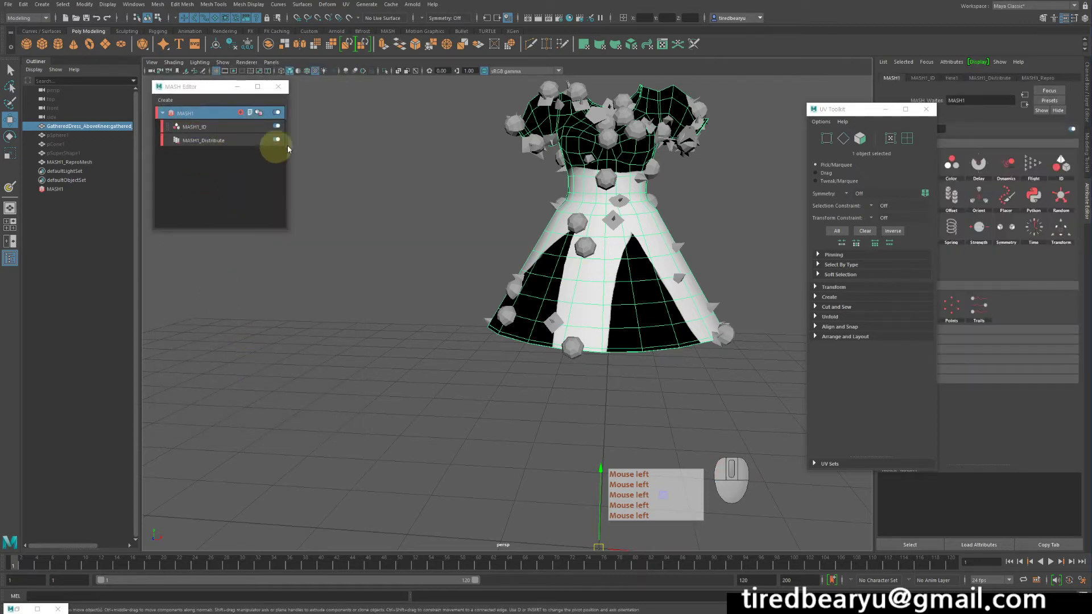
{"action": "left_click", "coordinate": [926, 110]}
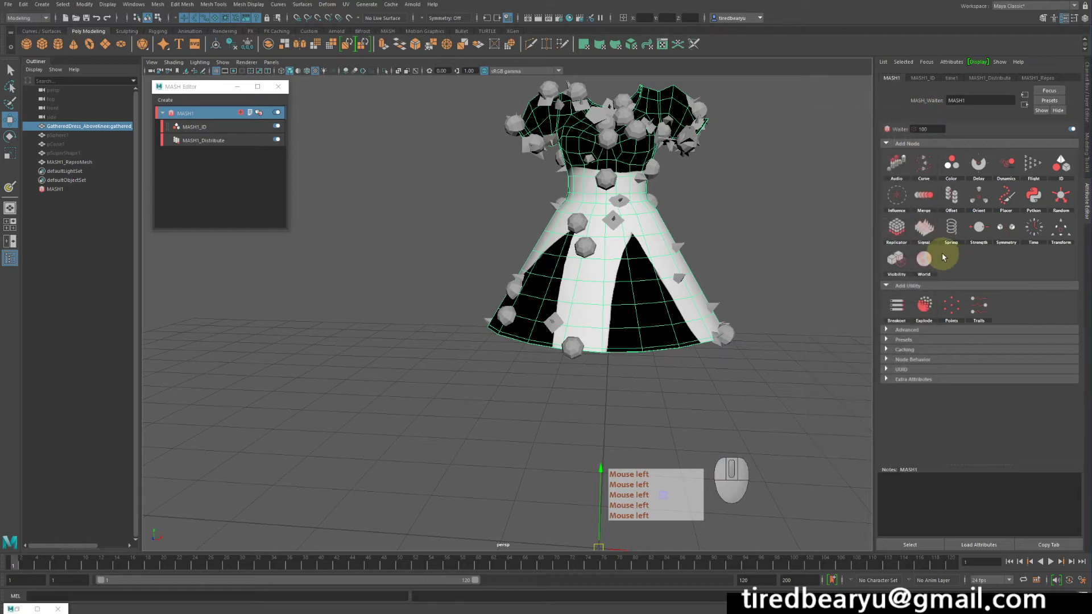
{"action": "left_click", "coordinate": [895, 261]}
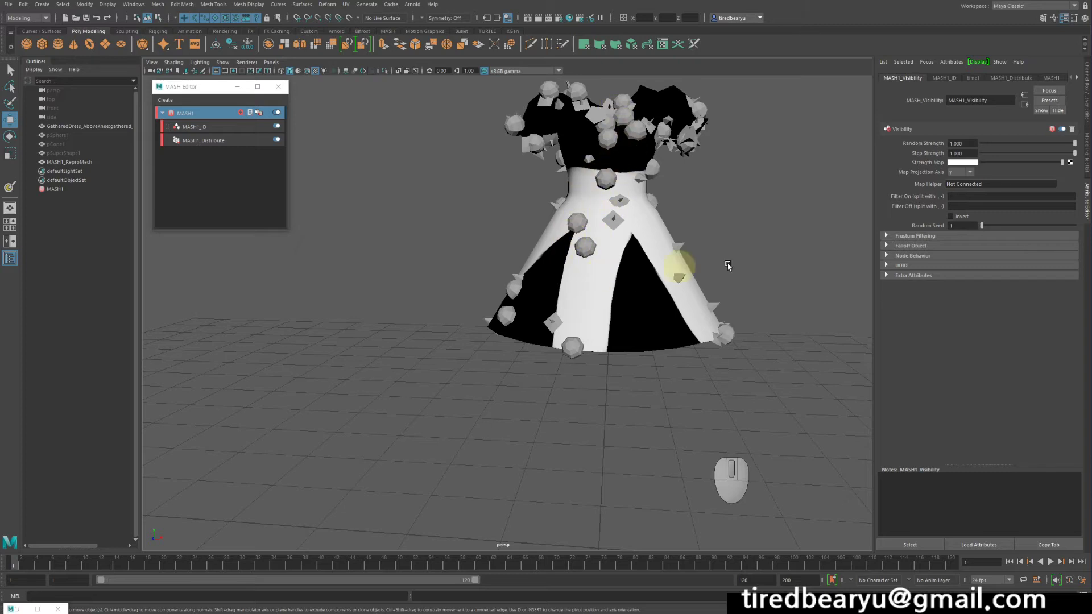
{"action": "left_click_drag", "start_coordinate": [1059, 165], "coordinate": [1087, 165]}
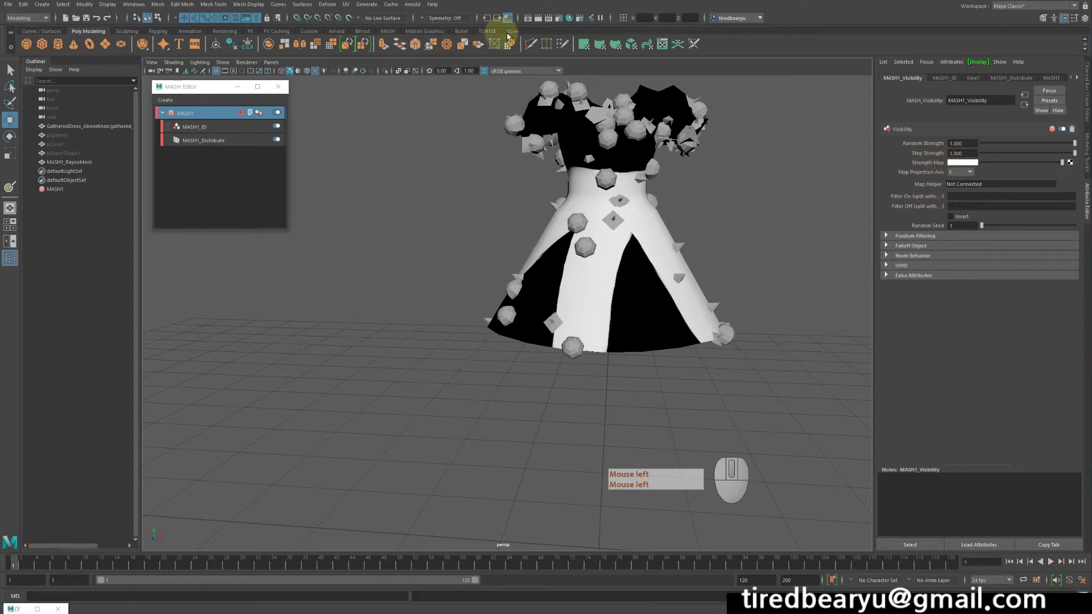
Step: Connect the painted file1 texture from the Hypershade to the MASH1 Visibility node's Strength Map
{"action": "left_click", "coordinate": [570, 18]}
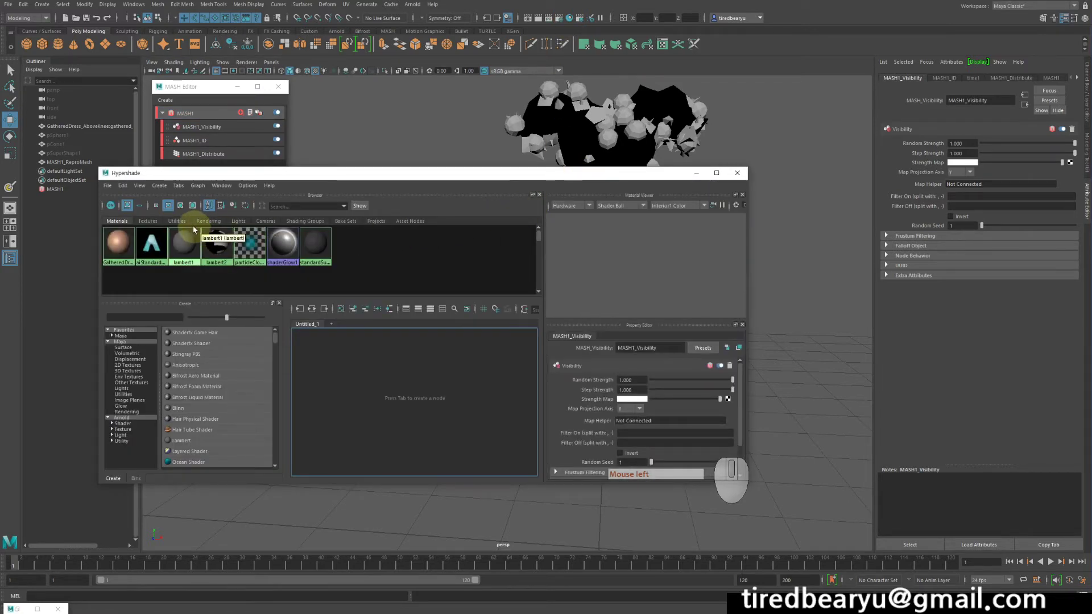
{"action": "left_click", "coordinate": [180, 222]}
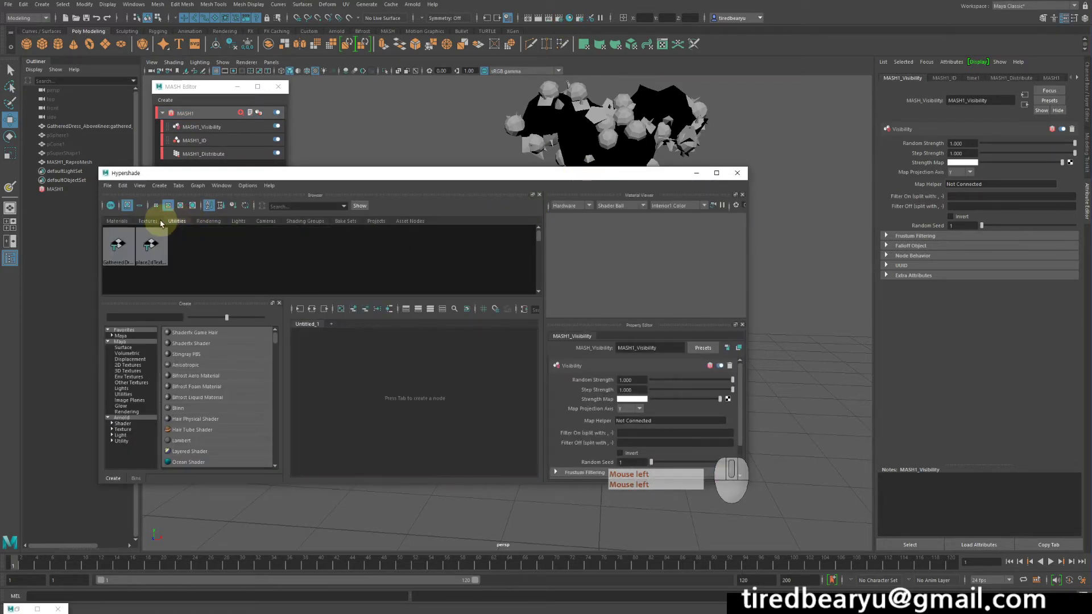
{"action": "left_click", "coordinate": [149, 222]}
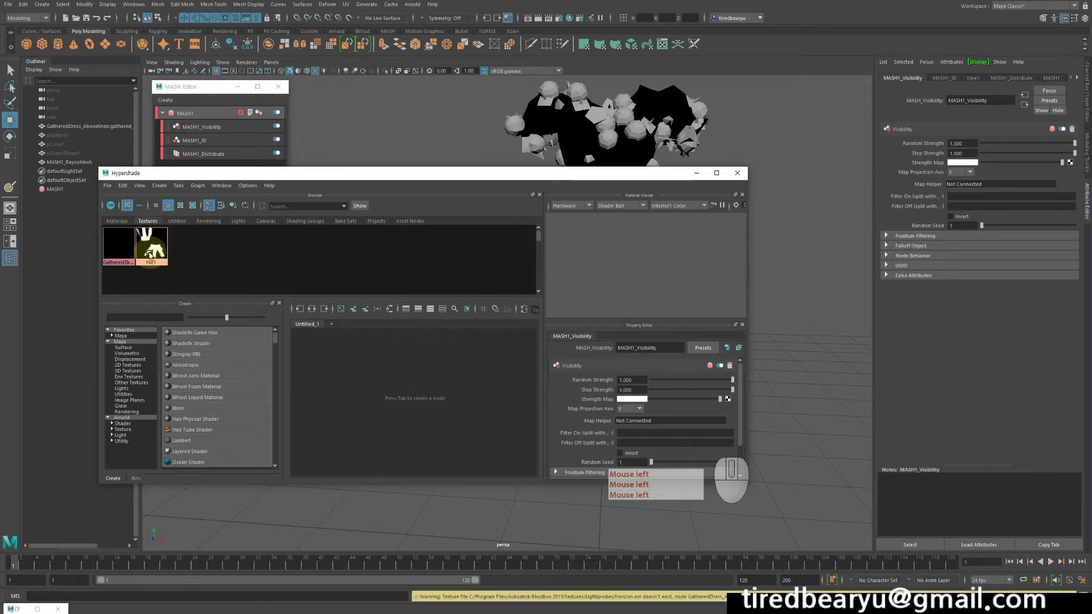
{"action": "middle_click_drag", "start_coordinate": [154, 252], "coordinate": [928, 165]}
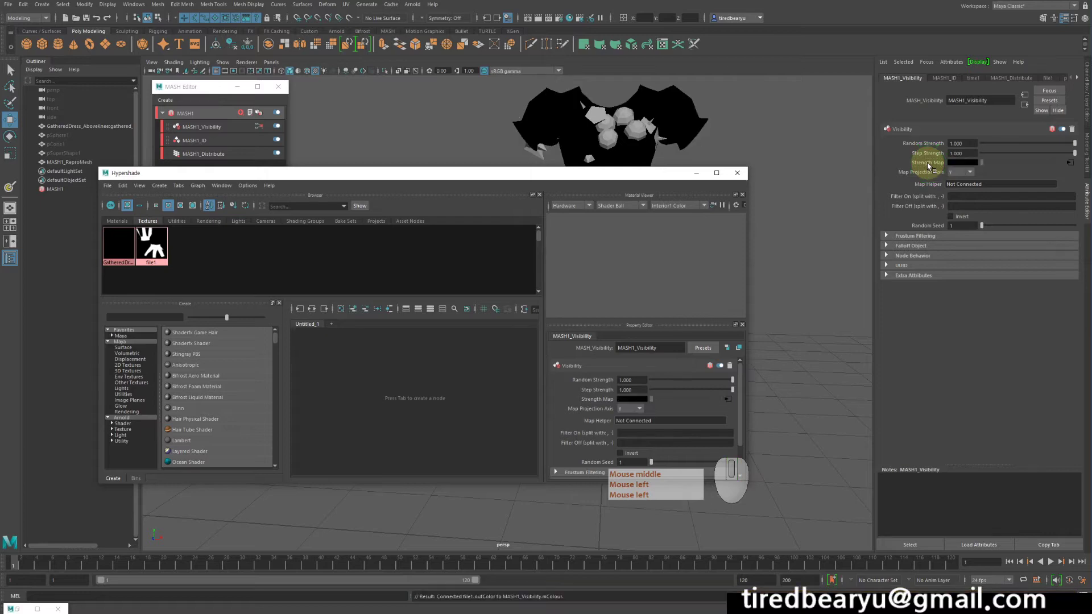
{"action": "left_click", "coordinate": [743, 174]}
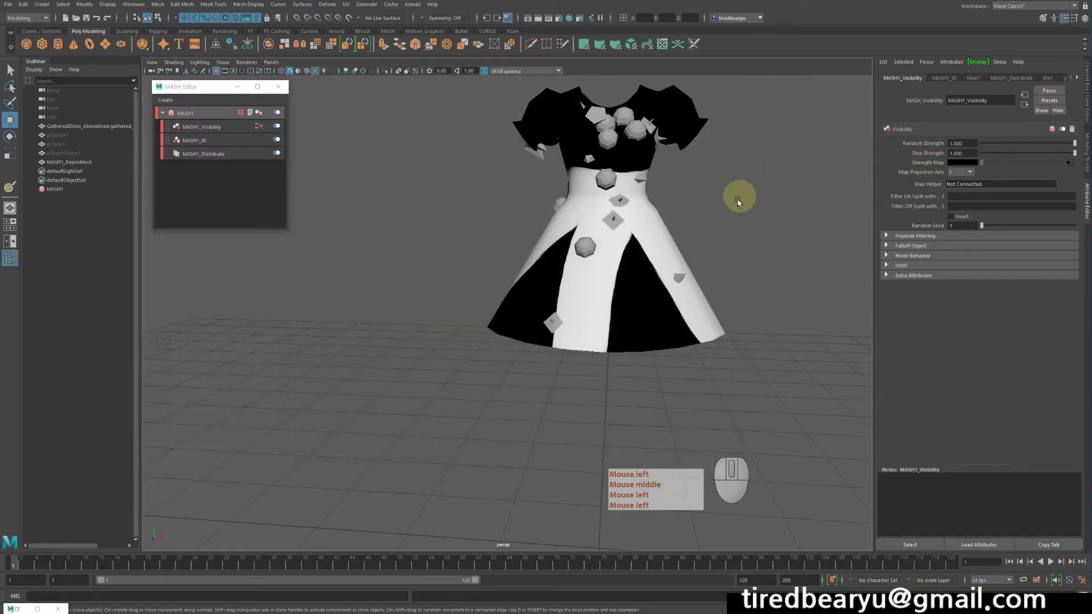
Step: Set the Visibility node's Map Projection Axis to UV and connect the dress mesh as its Map Helper
{"action": "middle_click_drag", "start_coordinate": [736, 195], "coordinate": [709, 215], "text": "alt"}
{"action": "left_click_drag", "start_coordinate": [709, 215], "coordinate": [663, 122], "text": "alt"}
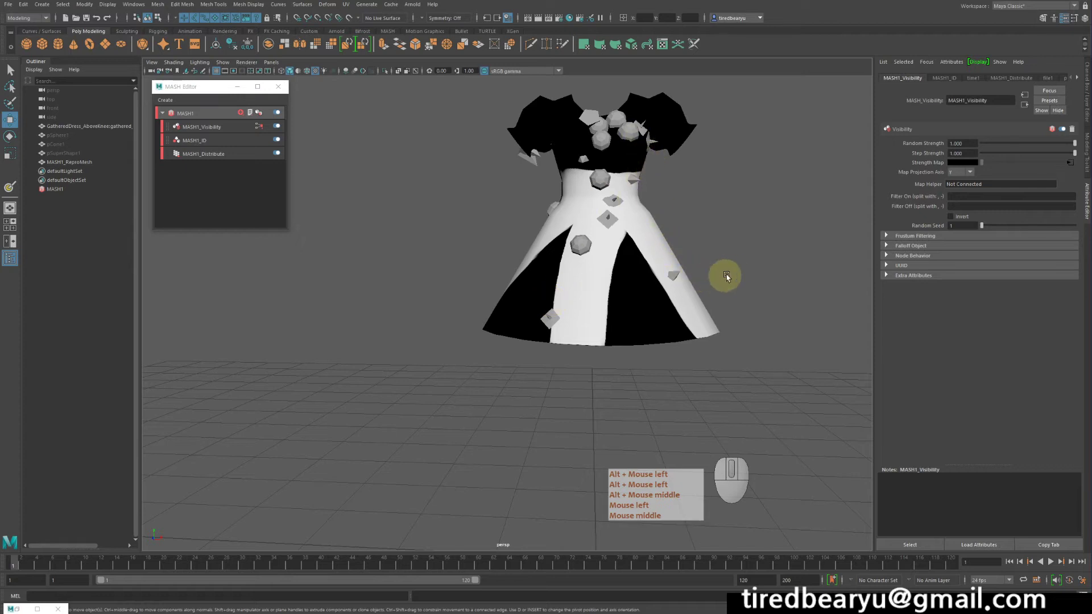
{"action": "left_click_drag", "start_coordinate": [724, 275], "coordinate": [536, 267], "text": "alt"}
{"action": "middle_click_drag", "start_coordinate": [536, 267], "coordinate": [653, 259], "text": "alt"}
{"action": "left_click_drag", "start_coordinate": [653, 259], "coordinate": [703, 246], "text": "alt"}
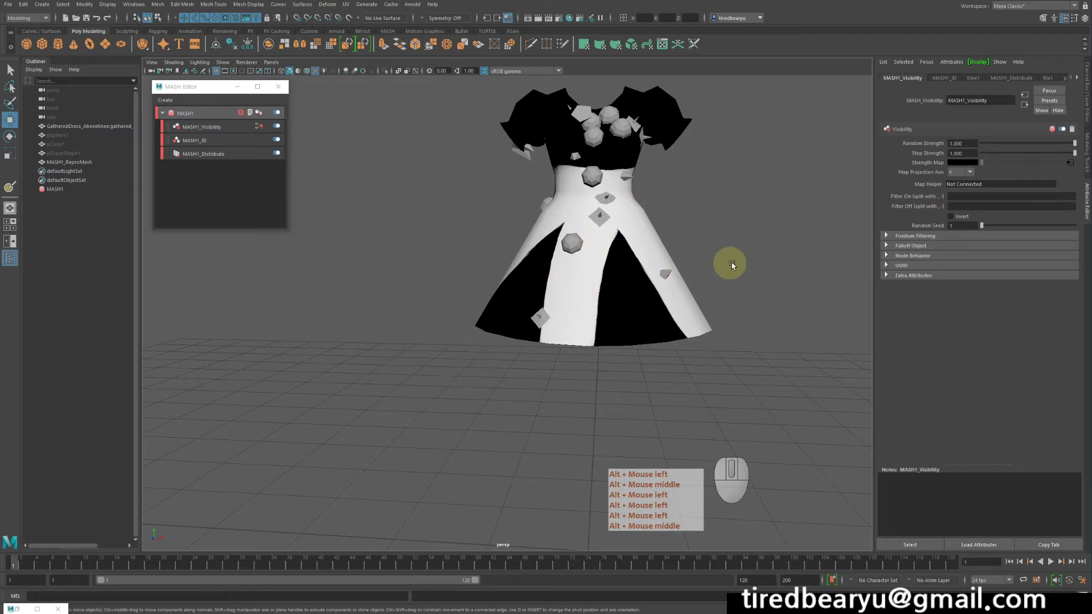
{"action": "mouse_move", "coordinate": [729, 263]}
{"action": "left_mouse_down", "text": "alt"}
{"action": "mouse_move", "coordinate": [707, 282]}
{"action": "mouse_move", "coordinate": [724, 273]}
{"action": "left_mouse_up", "text": "alt"}
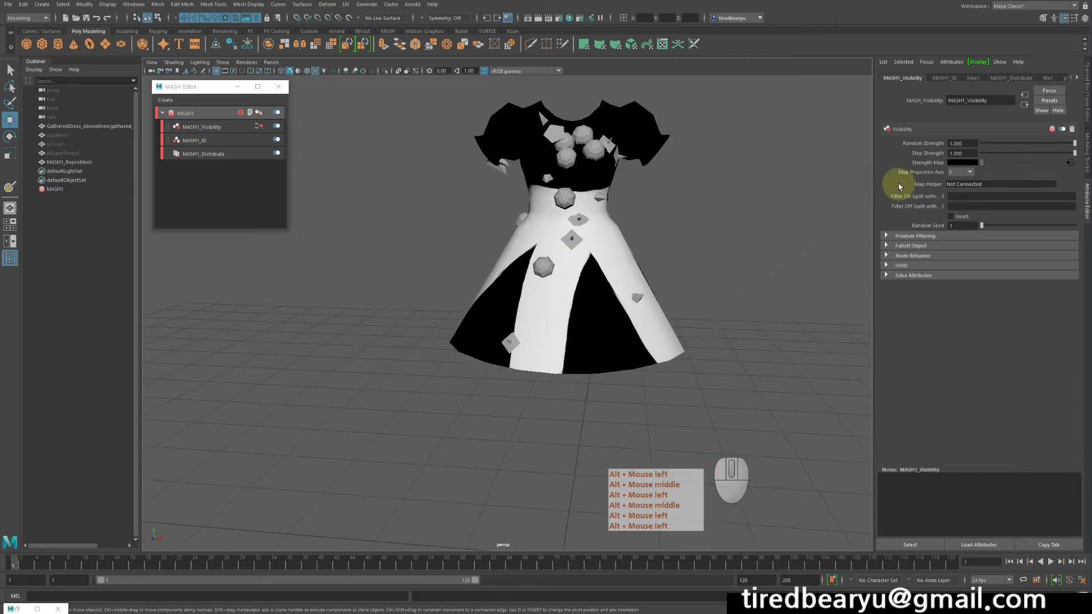
{"action": "left_click", "coordinate": [959, 173]}
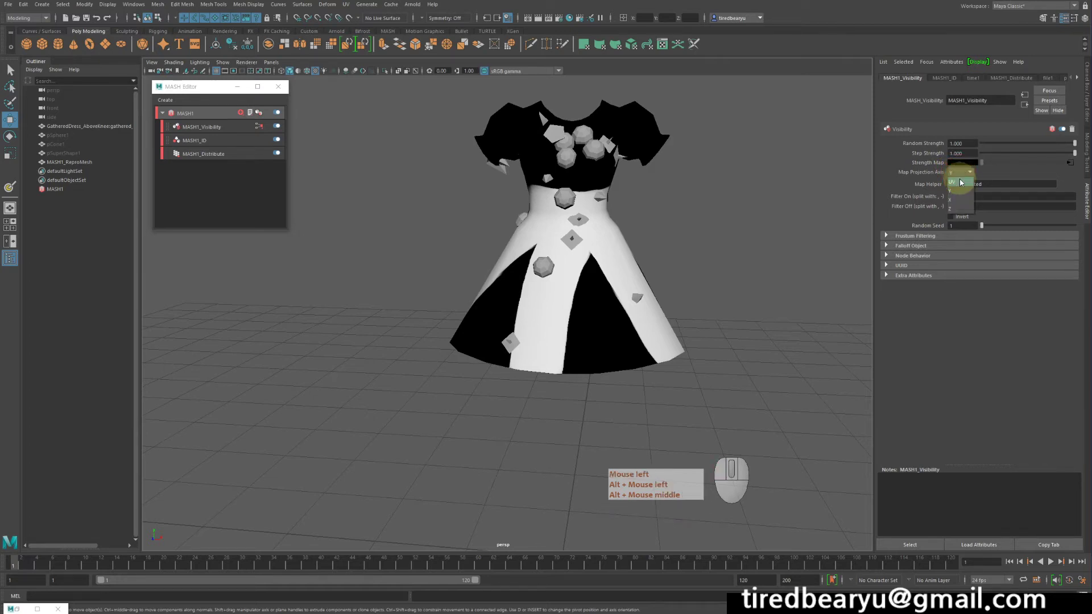
{"action": "left_click", "coordinate": [960, 182]}
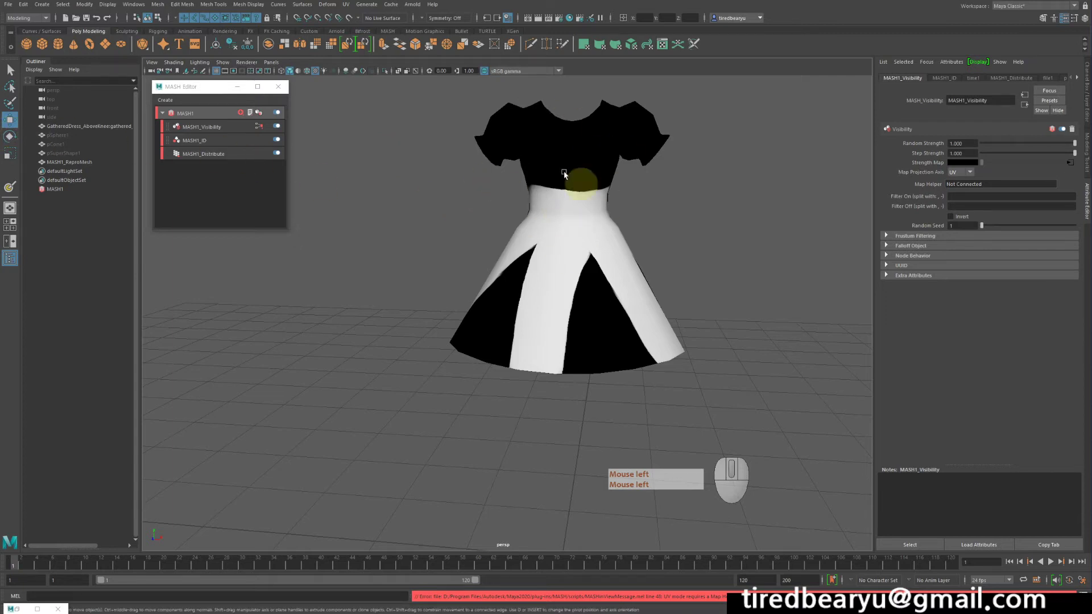
{"action": "mouse_move", "coordinate": [69, 126]}
{"action": "middle_mouse_down"}
{"action": "mouse_move", "coordinate": [897, 212]}
{"action": "mouse_move", "coordinate": [927, 185]}
{"action": "mouse_move", "coordinate": [982, 184]}
{"action": "middle_mouse_up"}
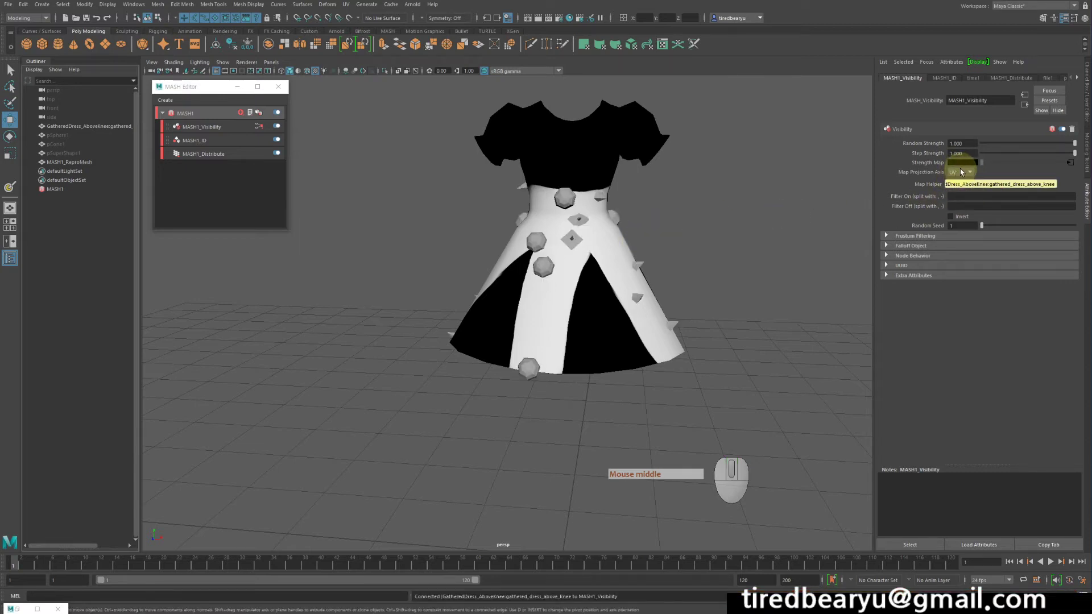
{"action": "left_click_drag", "start_coordinate": [733, 240], "coordinate": [707, 264], "text": "alt"}
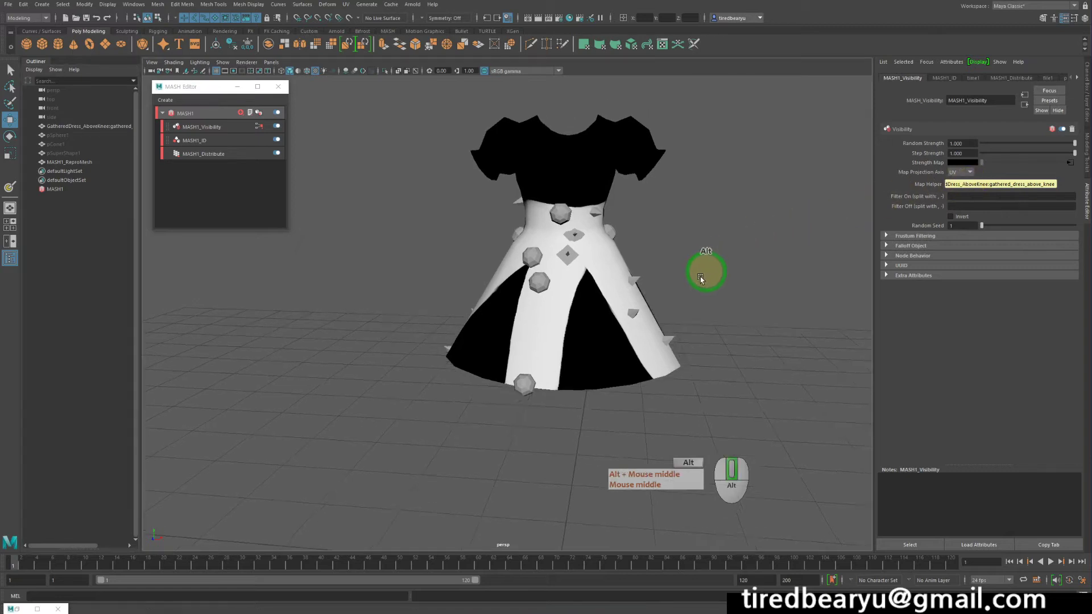
{"action": "middle_click_drag", "start_coordinate": [708, 263], "coordinate": [682, 273], "text": "alt"}
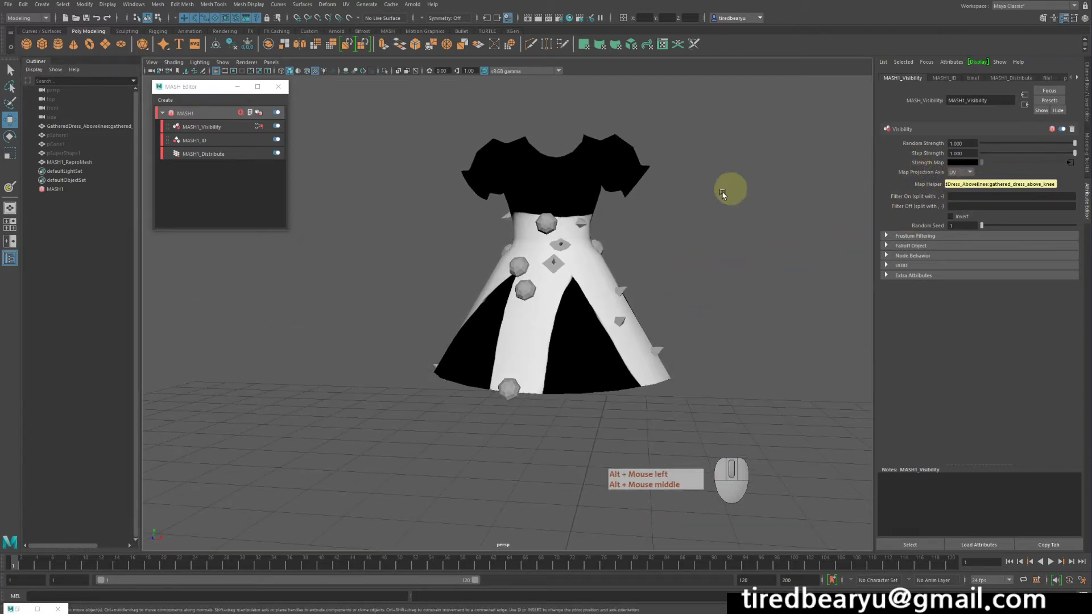
{"action": "left_click_drag", "start_coordinate": [675, 221], "coordinate": [483, 261], "text": "alt"}
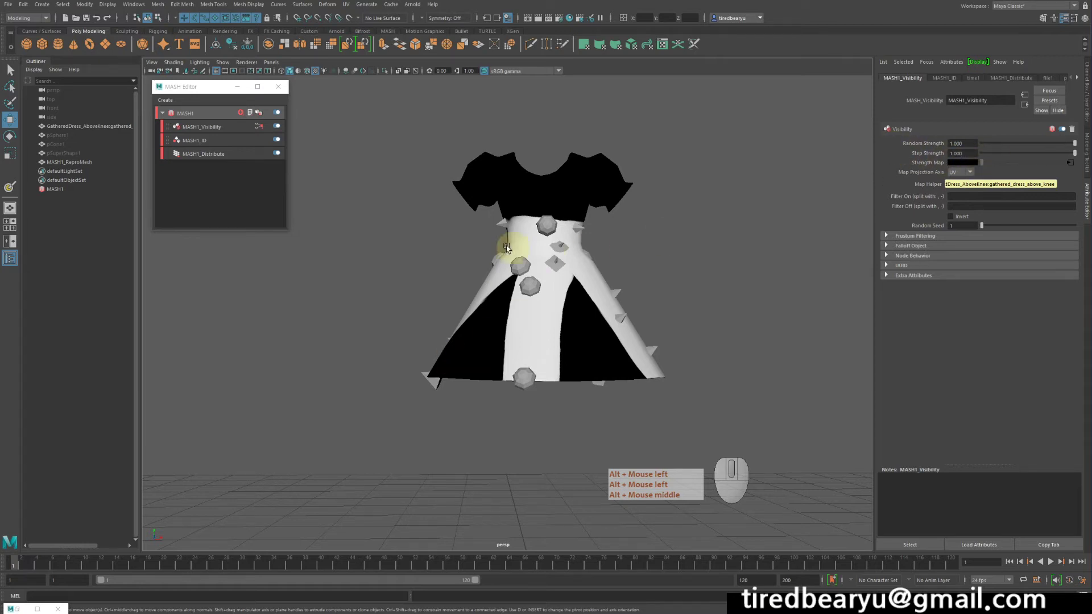
Step: Examine from several sides how the ornaments are placed on the dress's white areas
{"action": "left_click_drag", "start_coordinate": [681, 323], "coordinate": [470, 246], "text": "alt"}
{"action": "left_click_drag", "start_coordinate": [462, 297], "coordinate": [602, 237], "text": "alt"}
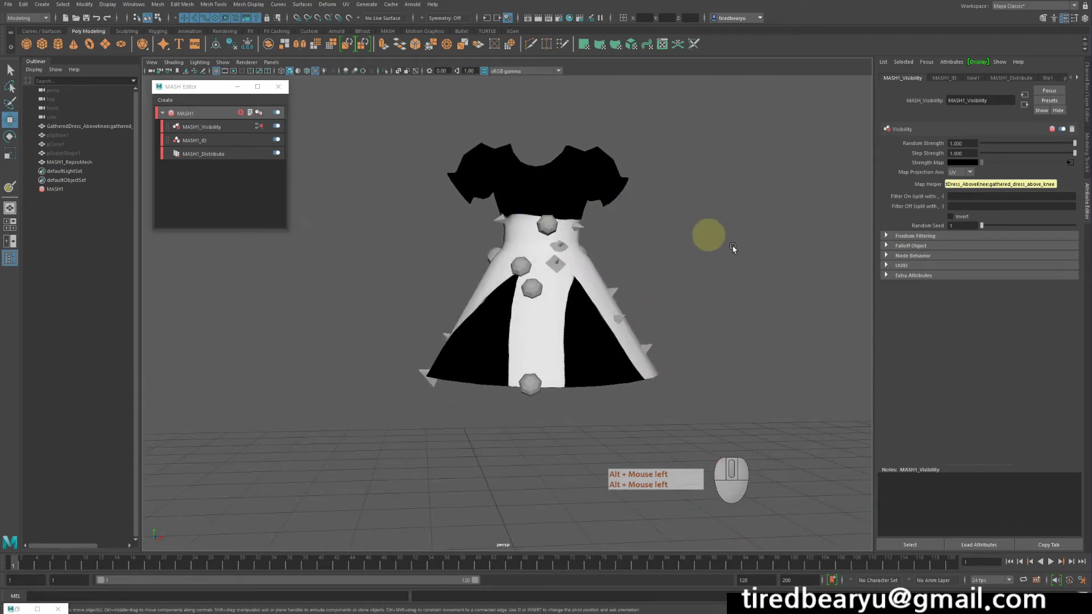
{"action": "left_click_drag", "start_coordinate": [702, 358], "coordinate": [660, 356], "text": "alt"}
{"action": "right_click_drag", "start_coordinate": [659, 356], "coordinate": [708, 336], "text": "alt"}
{"action": "middle_click_drag", "start_coordinate": [708, 336], "coordinate": [687, 344], "text": "alt"}
{"action": "left_click_drag", "start_coordinate": [687, 344], "coordinate": [696, 343], "text": "alt"}
{"action": "right_click_drag", "start_coordinate": [697, 344], "coordinate": [745, 339], "text": "alt"}
{"action": "middle_click_drag", "start_coordinate": [745, 339], "coordinate": [737, 346], "text": "alt"}
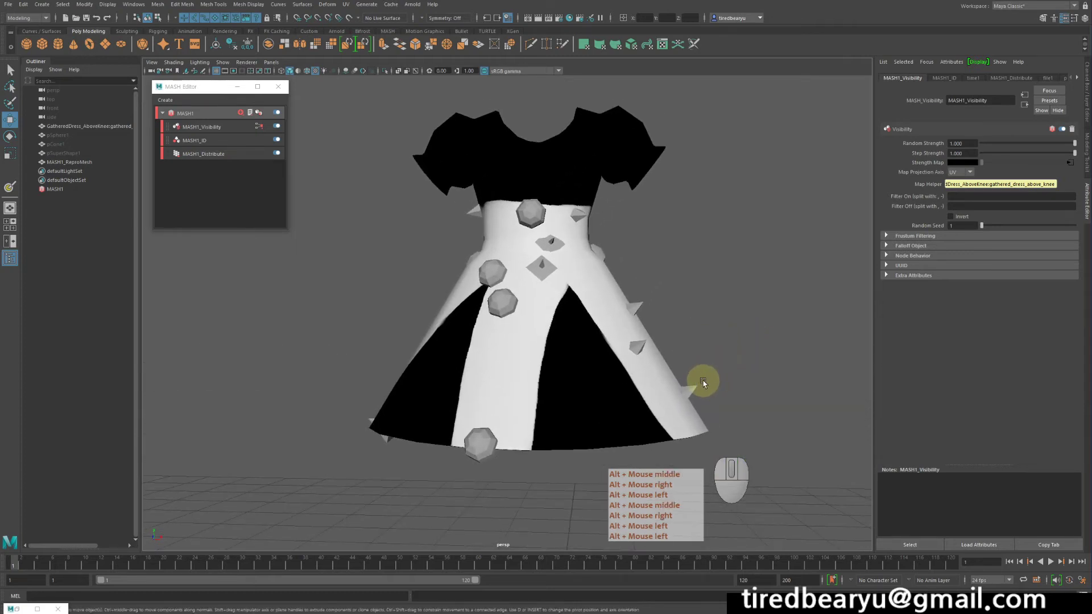
{"action": "middle_click_drag", "start_coordinate": [705, 361], "coordinate": [731, 310], "text": "alt"}
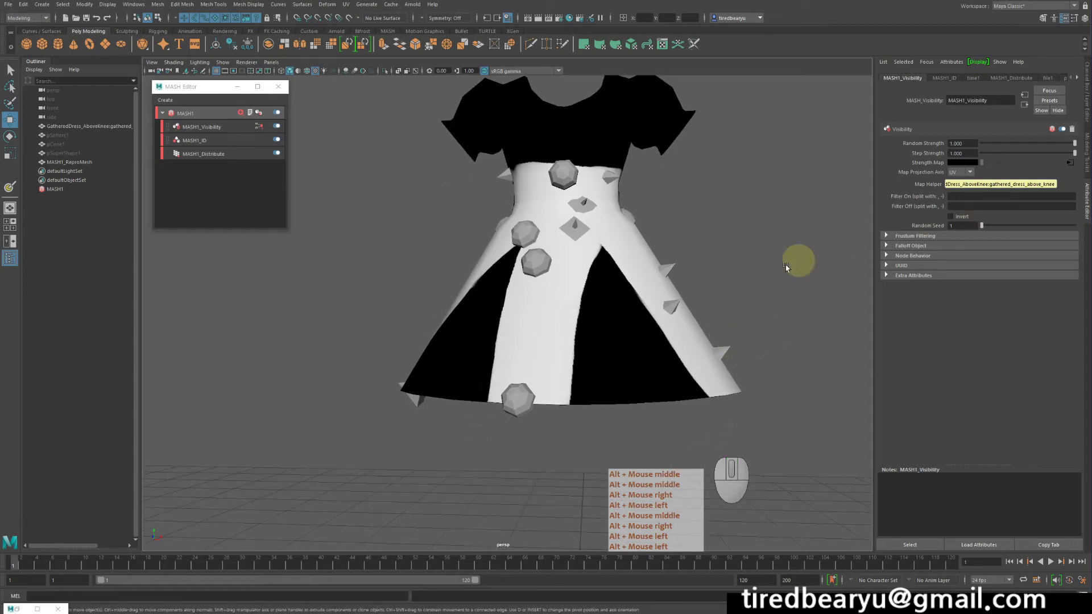
Step: Set the MASH1 Distribute node's Number of Points to 1000
{"action": "left_click", "coordinate": [735, 349]}
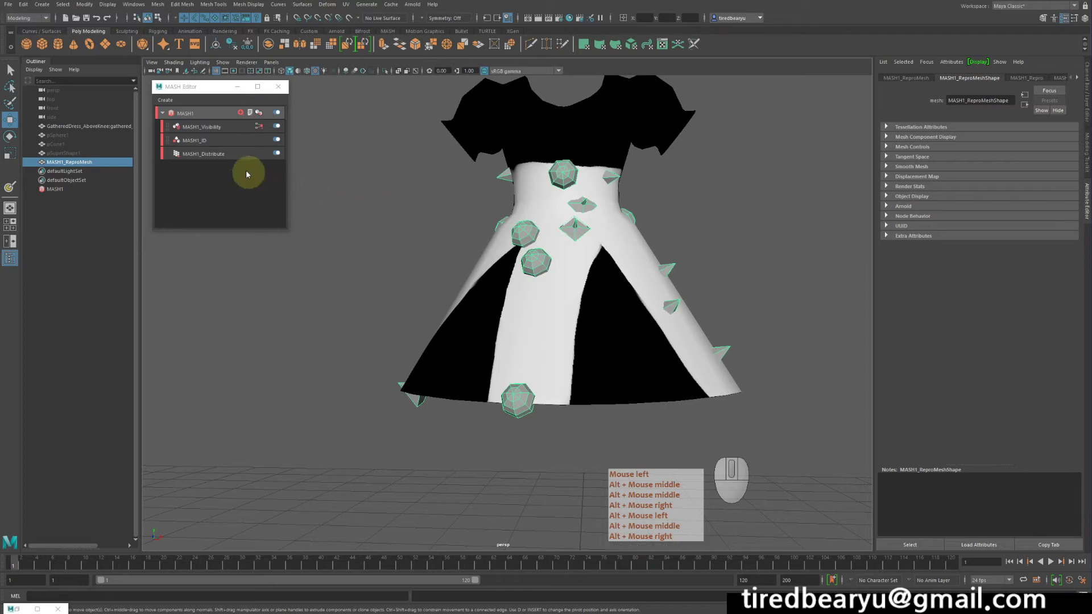
{"action": "left_click", "coordinate": [205, 152]}
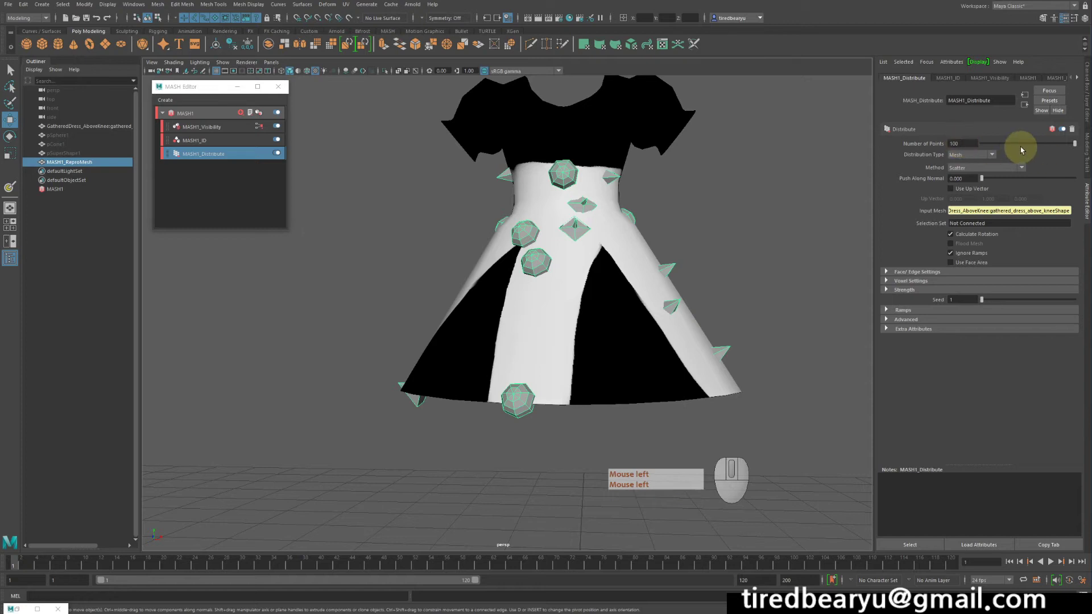
{"action": "mouse_move", "coordinate": [1075, 144]}
{"action": "left_mouse_down"}
{"action": "mouse_move", "coordinate": [926, 143]}
{"action": "mouse_move", "coordinate": [1090, 155]}
{"action": "left_mouse_up"}
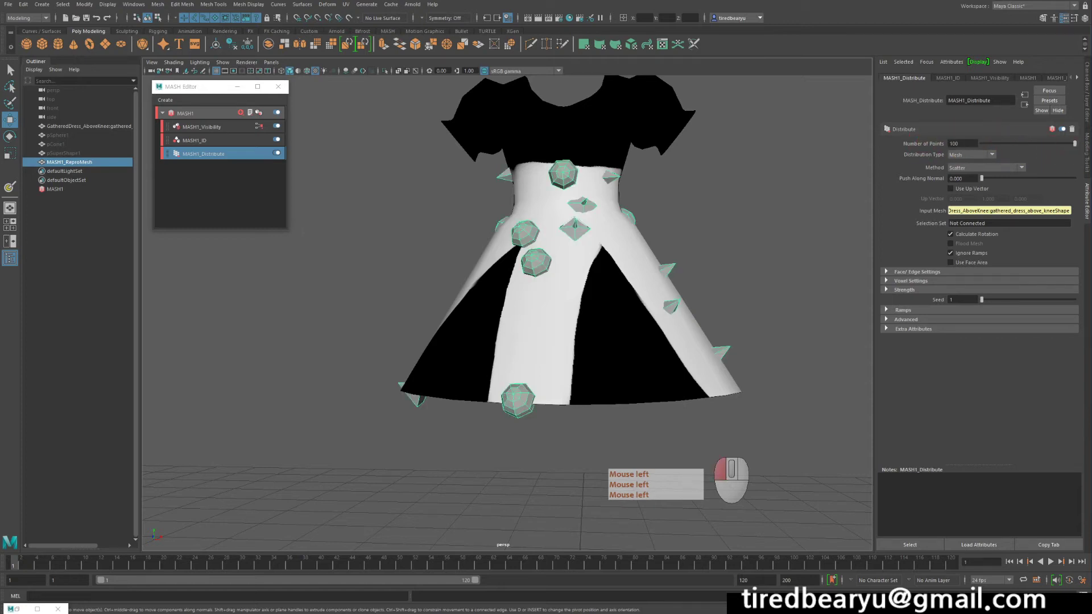
{"action": "left_click", "coordinate": [962, 143]}
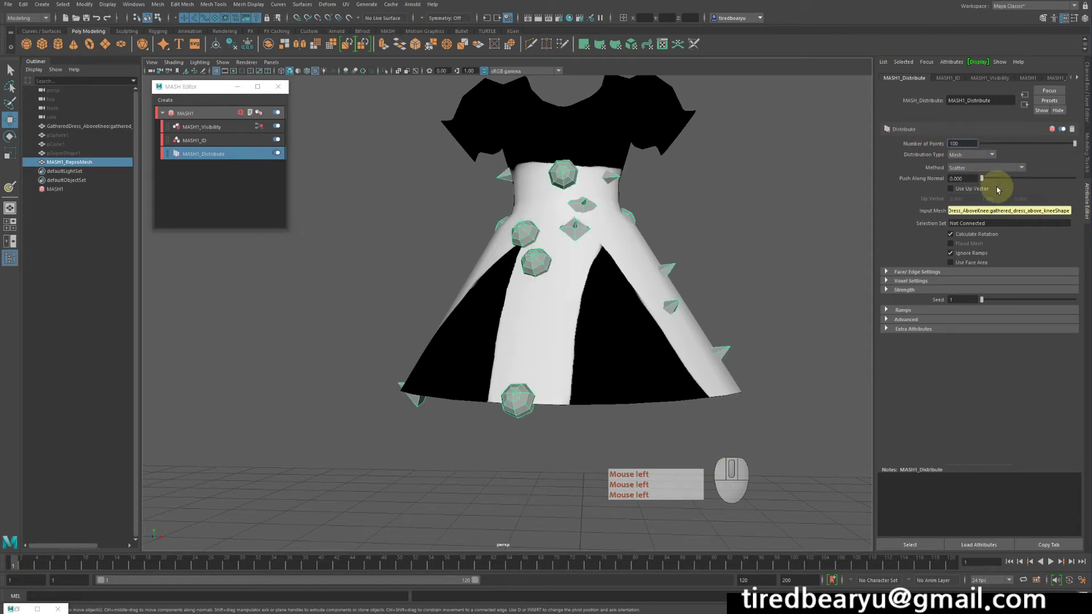
{"action": "type", "text": "0"}
{"action": "key", "text": "Return"}
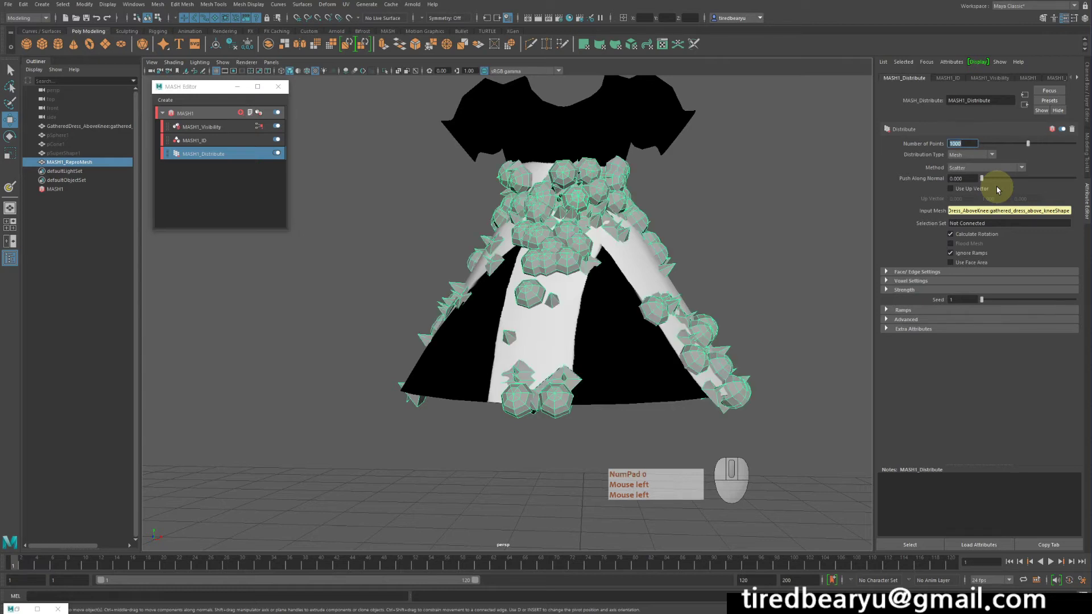
Step: Isolate the dress mesh to inspect its wireframe without the ornaments, and leave isolation again
{"action": "left_click_drag", "start_coordinate": [756, 309], "coordinate": [700, 322], "text": "alt"}
{"action": "right_click_drag", "start_coordinate": [699, 322], "coordinate": [629, 312], "text": "alt"}
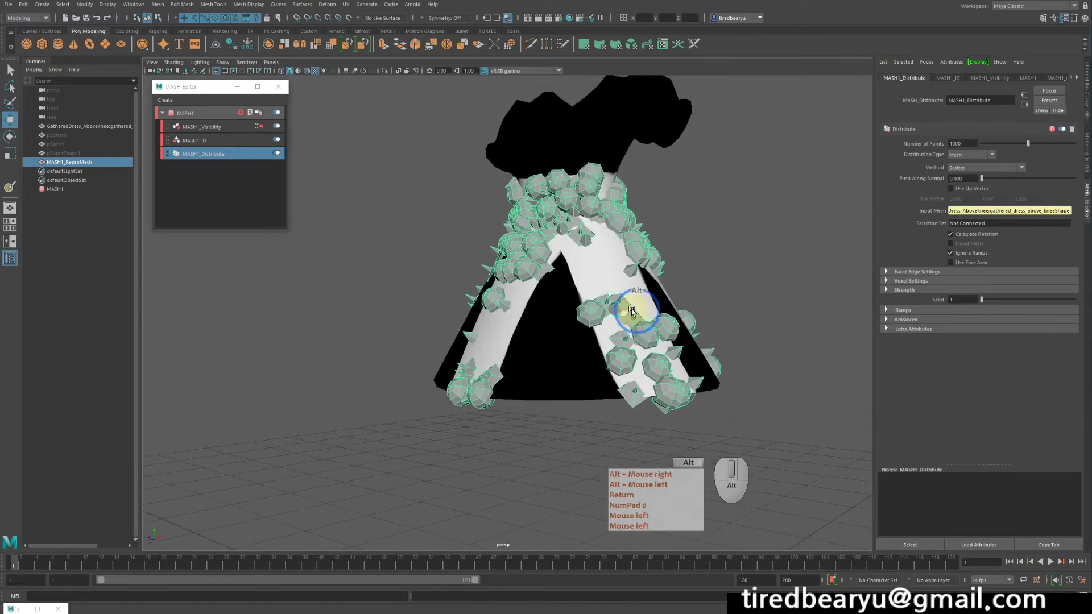
{"action": "left_click_drag", "start_coordinate": [629, 312], "coordinate": [604, 236], "text": "alt"}
{"action": "middle_click_drag", "start_coordinate": [622, 263], "coordinate": [633, 292], "text": "alt"}
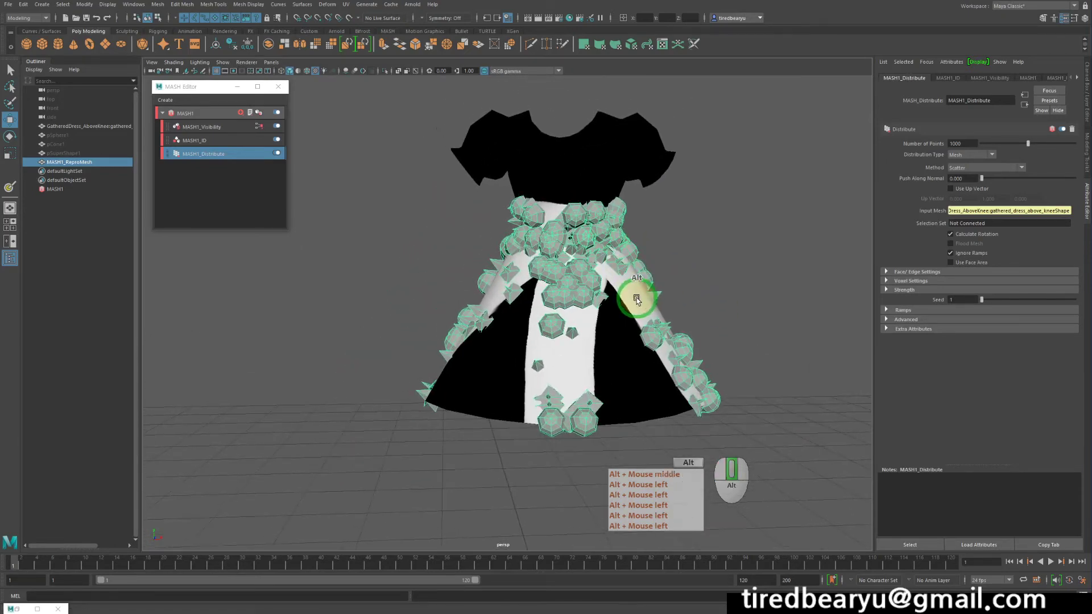
{"action": "left_click", "coordinate": [593, 159]}
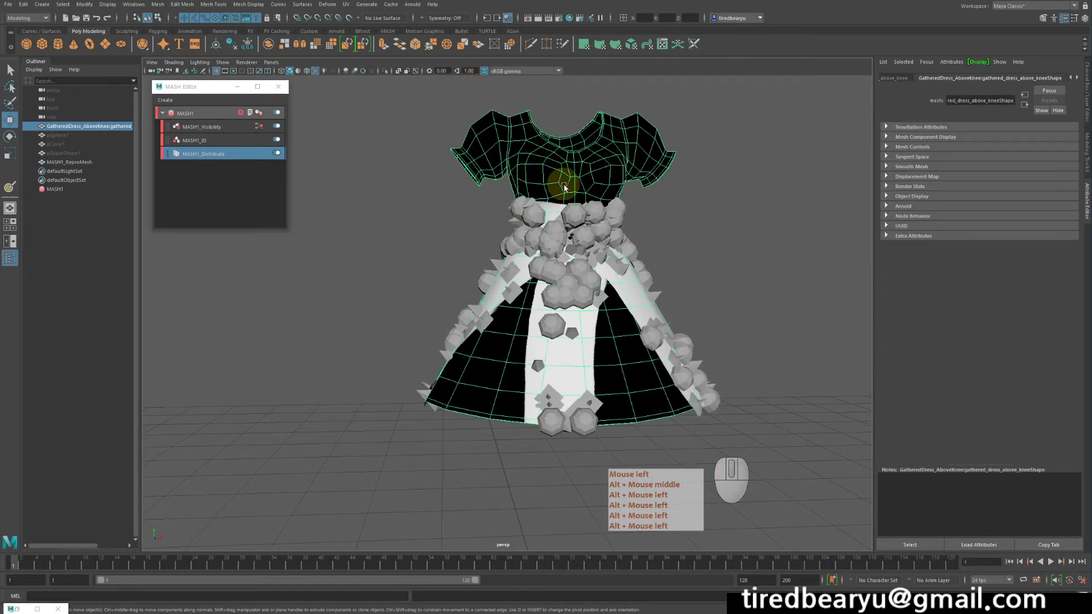
{"action": "key", "text": "ctrl+1"}
{"action": "left_click_drag", "start_coordinate": [610, 190], "coordinate": [646, 205], "text": "alt"}
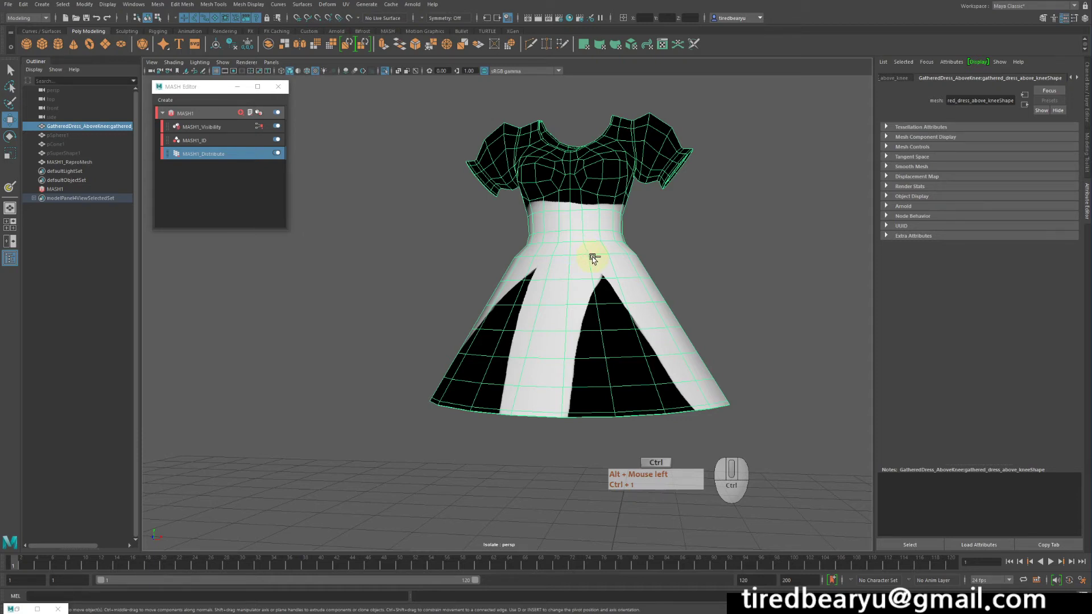
{"action": "key", "text": "ctrl+1"}
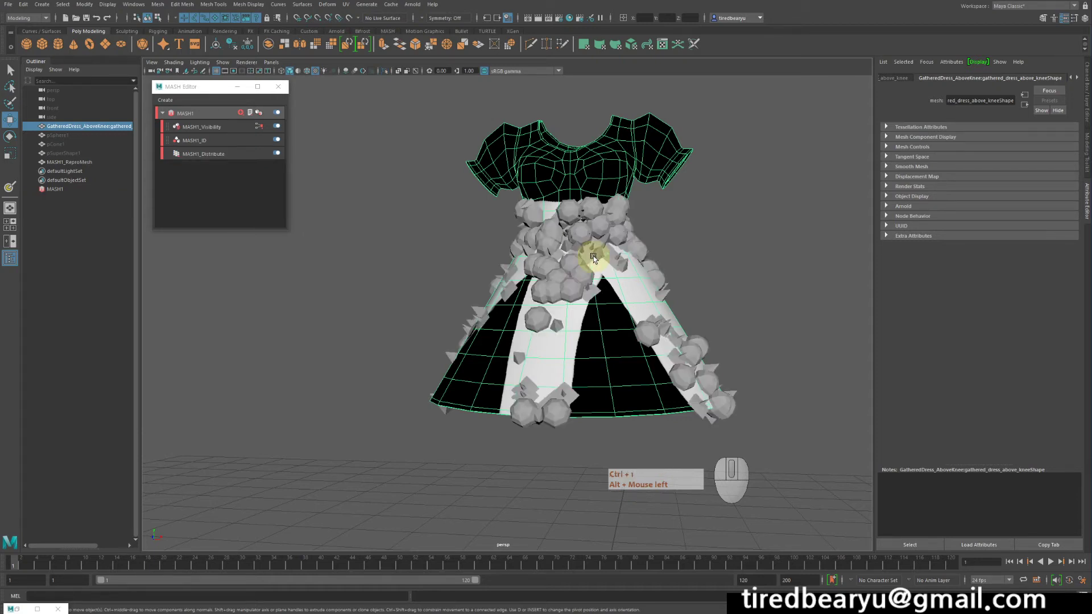
Step: Compare the ornament density at the waist and down the skirt with the size of the dress's faces
{"action": "left_click_drag", "start_coordinate": [592, 256], "coordinate": [597, 200], "text": "alt"}
{"action": "right_click_drag", "start_coordinate": [568, 233], "coordinate": [575, 262], "text": "alt"}
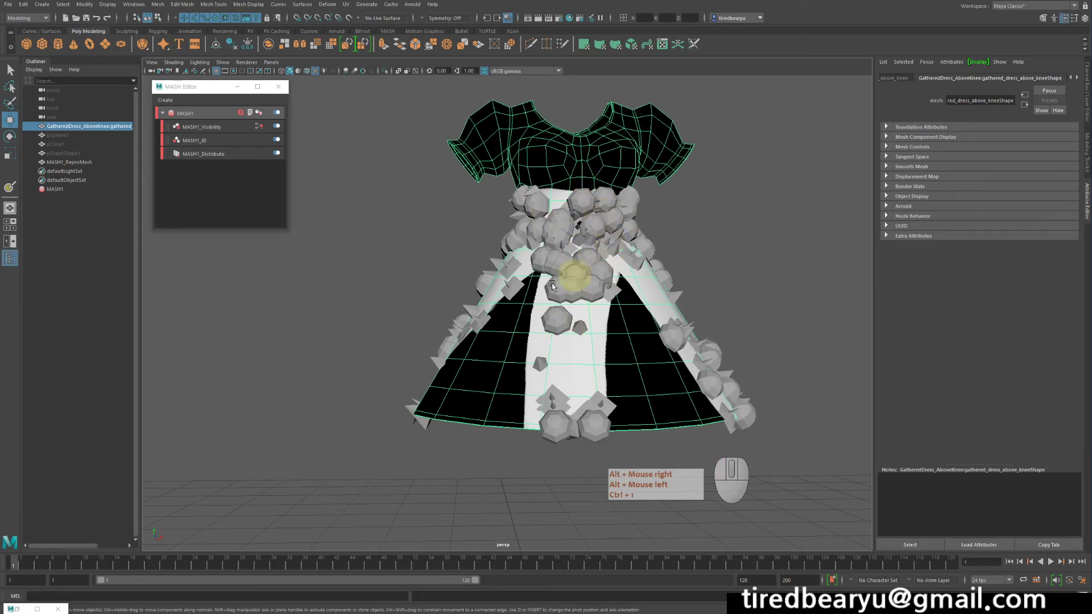
{"action": "left_click_drag", "start_coordinate": [552, 283], "coordinate": [654, 285], "text": "alt"}
{"action": "left_click_drag", "start_coordinate": [422, 419], "coordinate": [446, 438], "text": "alt"}
{"action": "left_click_drag", "start_coordinate": [426, 476], "coordinate": [764, 374], "text": "alt"}
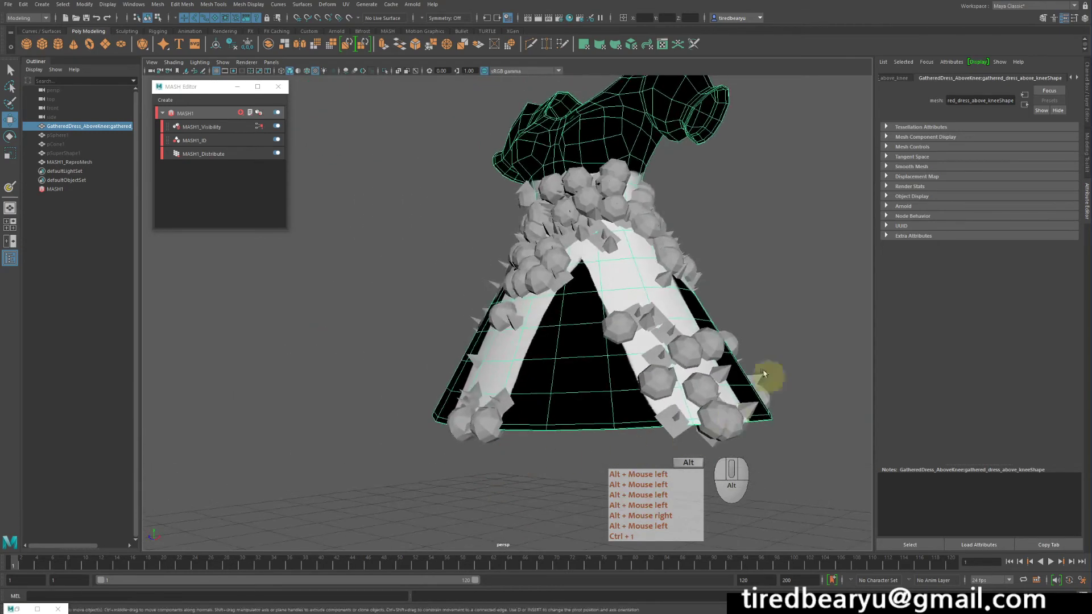
{"action": "left_click_drag", "start_coordinate": [574, 337], "coordinate": [671, 352], "text": "alt"}
{"action": "right_click_drag", "start_coordinate": [603, 334], "coordinate": [630, 301], "text": "alt"}
{"action": "middle_click_drag", "start_coordinate": [631, 293], "coordinate": [593, 307], "text": "alt"}
{"action": "left_click_drag", "start_coordinate": [592, 308], "coordinate": [580, 308], "text": "alt"}
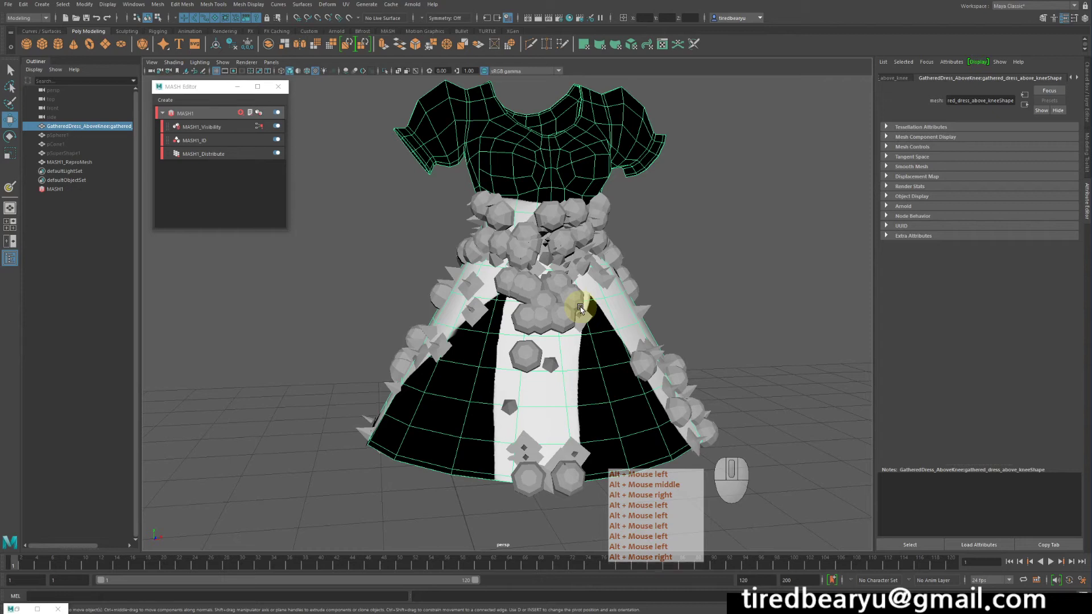
Step: Enable Use Face Area on the MASH1 Distribute node
{"action": "left_click", "coordinate": [202, 154]}
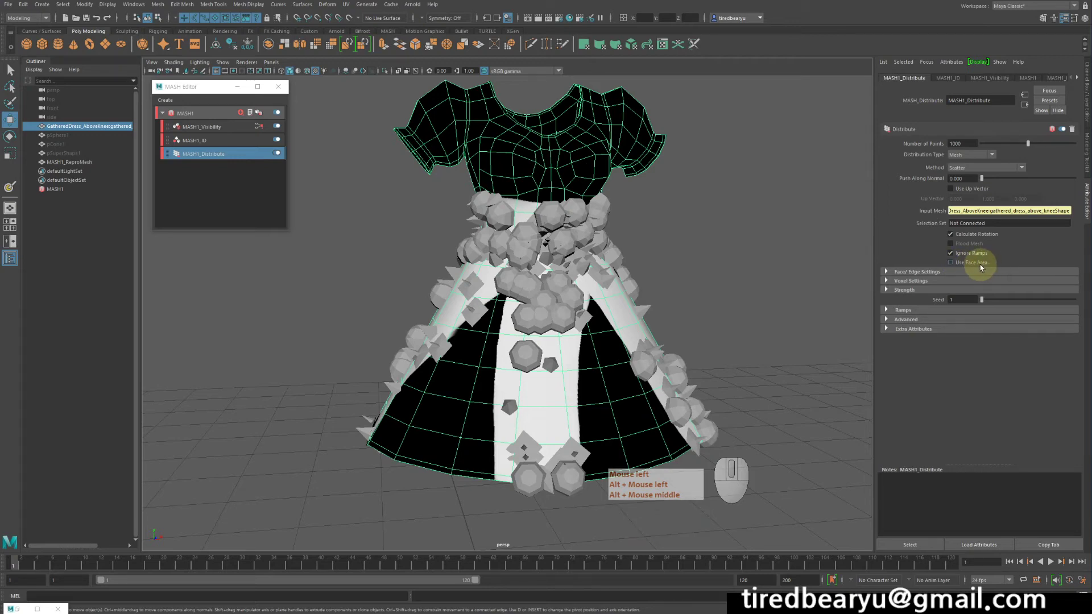
{"action": "left_click", "coordinate": [950, 262]}
{"action": "left_click_drag", "start_coordinate": [658, 317], "coordinate": [284, 310], "text": "alt"}
{"action": "left_click_drag", "start_coordinate": [564, 309], "coordinate": [385, 313], "text": "alt"}
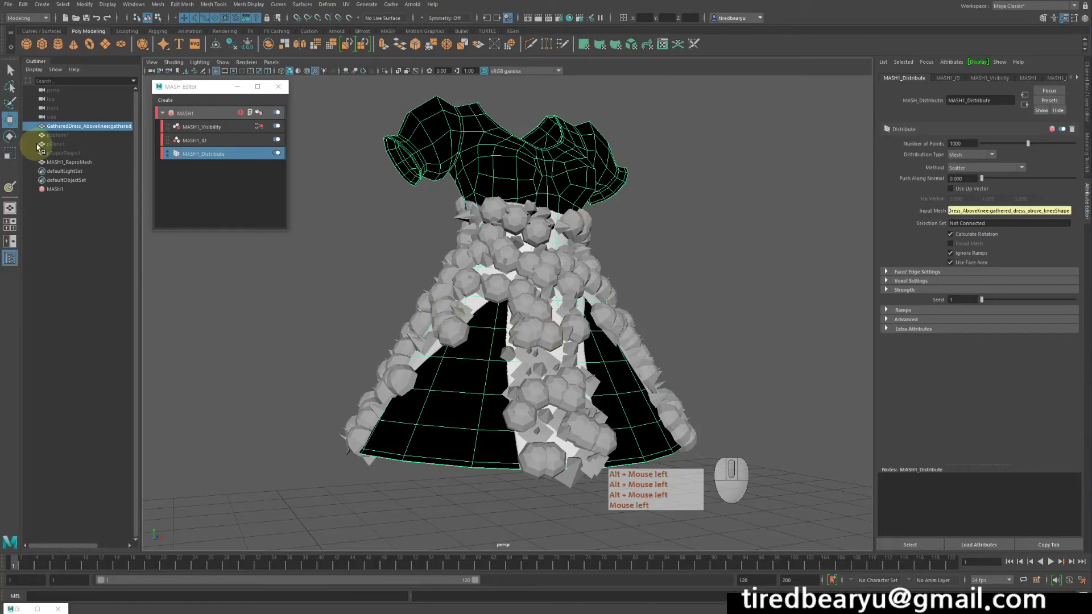
Step: Scale the three source objects, pSphere1, pCone1 and pSuperShape1, down uniformly to make the scattered ornaments much smaller
{"action": "left_click_drag", "start_coordinate": [54, 135], "coordinate": [67, 153]}
{"action": "left_click_drag", "start_coordinate": [483, 187], "coordinate": [729, 212], "text": "alt"}
{"action": "key", "text": "r"}
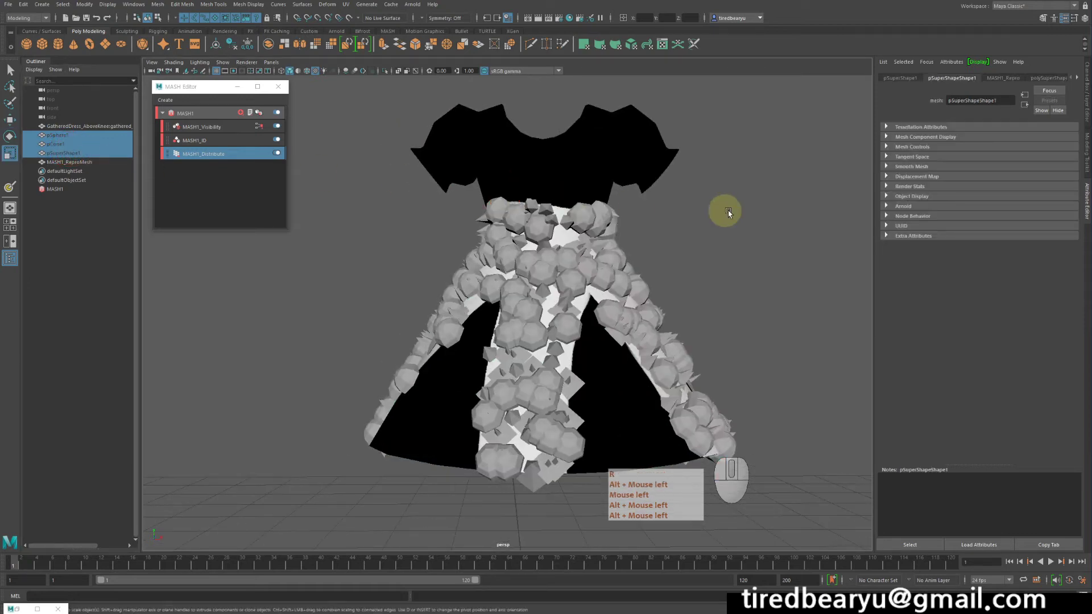
{"action": "middle_click_drag", "start_coordinate": [732, 212], "coordinate": [715, 216]}
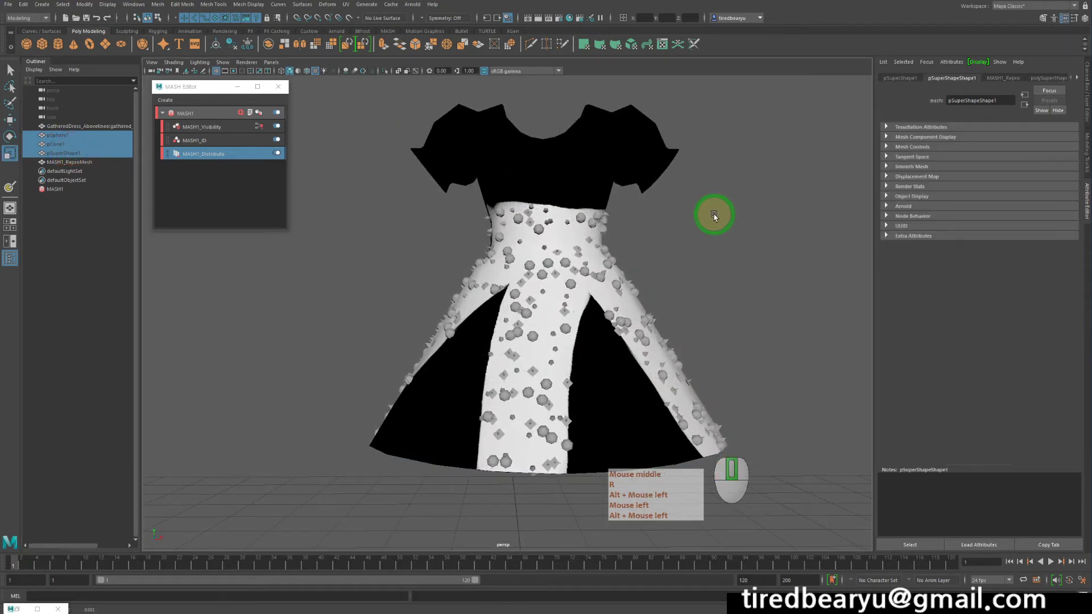
Step: Compare the ornament distribution with the Distribute node's Use Face Area off and on, leaving the option enabled
{"action": "mouse_move", "coordinate": [702, 220]}
{"action": "left_mouse_down", "text": "alt"}
{"action": "mouse_move", "coordinate": [819, 222]}
{"action": "mouse_move", "coordinate": [713, 223]}
{"action": "left_mouse_up", "text": "alt"}
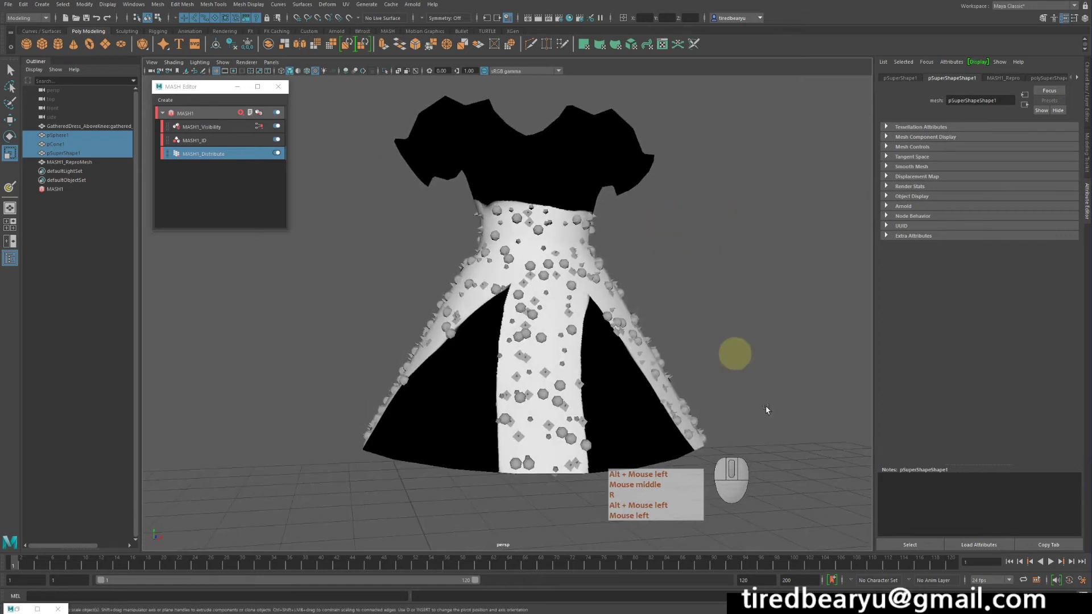
{"action": "left_click_drag", "start_coordinate": [748, 355], "coordinate": [717, 341], "text": "alt"}
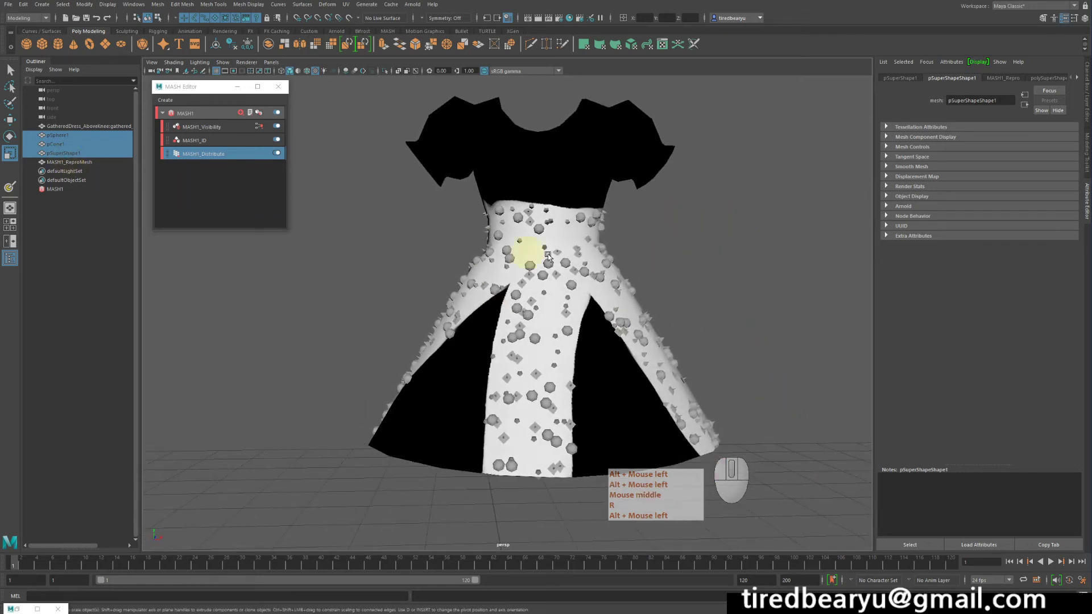
{"action": "mouse_move", "coordinate": [549, 257]}
{"action": "left_mouse_down", "text": "alt"}
{"action": "mouse_move", "coordinate": [585, 263]}
{"action": "mouse_move", "coordinate": [554, 258]}
{"action": "left_mouse_up", "text": "alt"}
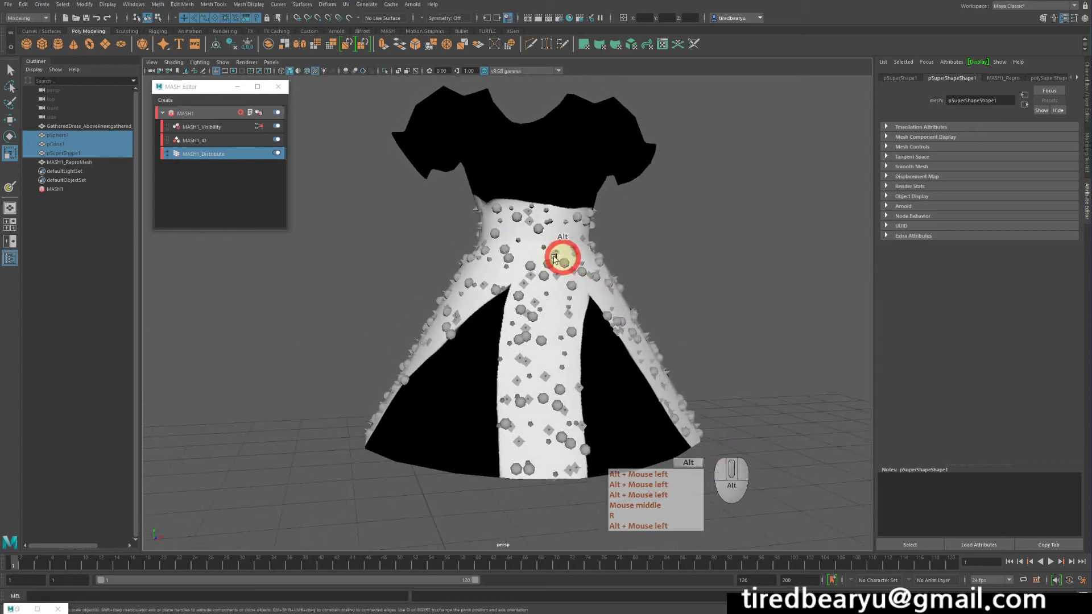
{"action": "left_click", "coordinate": [204, 154]}
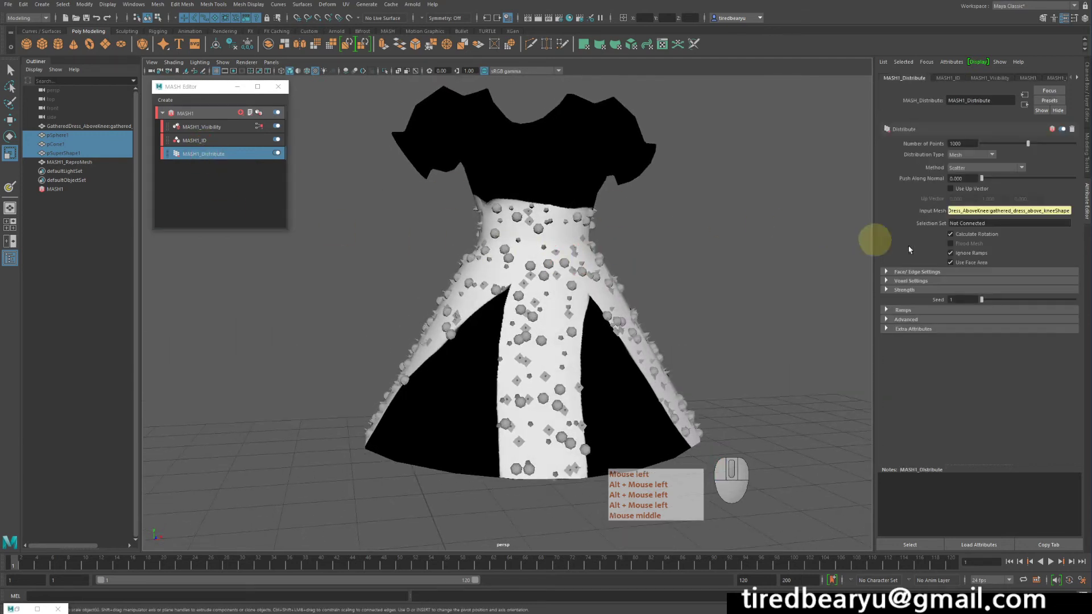
{"action": "left_click", "coordinate": [951, 263]}
{"action": "left_click", "coordinate": [951, 262]}
{"action": "left_click", "coordinate": [951, 263]}
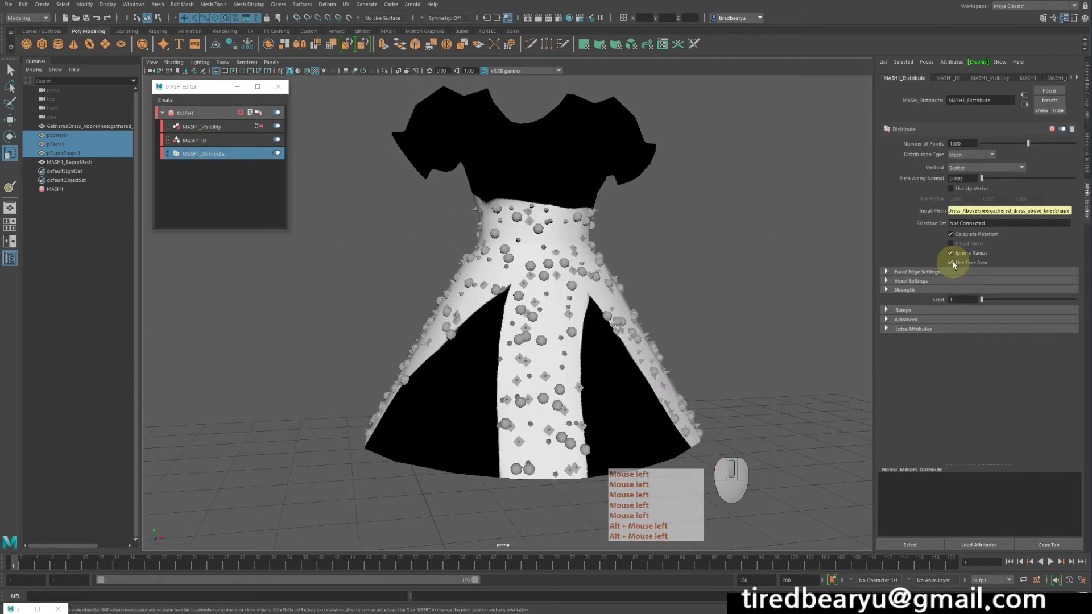
{"action": "left_click", "coordinate": [951, 262]}
{"action": "left_click", "coordinate": [951, 263]}
{"action": "left_click", "coordinate": [951, 263]}
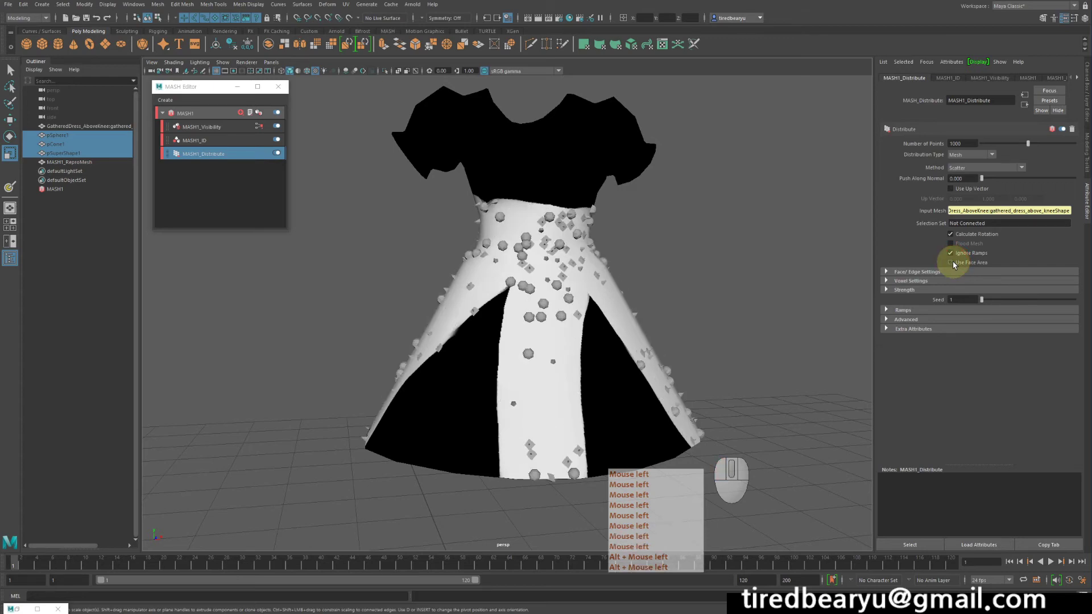
{"action": "mouse_move", "coordinate": [749, 291]}
{"action": "left_mouse_down", "text": "alt"}
{"action": "mouse_move", "coordinate": [678, 295]}
{"action": "mouse_move", "coordinate": [751, 293]}
{"action": "left_mouse_up", "text": "alt"}
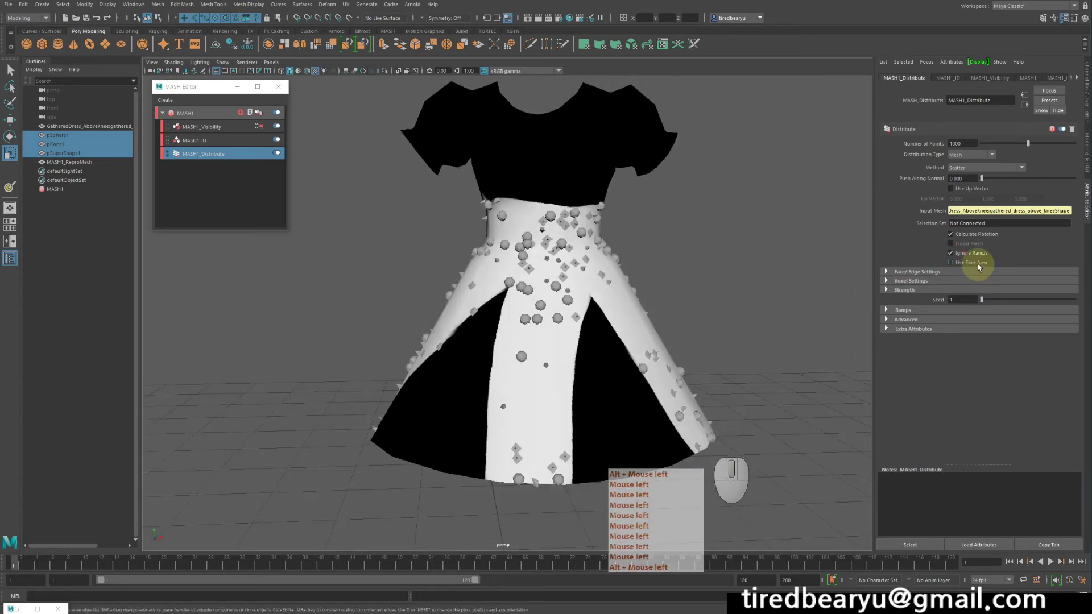
{"action": "left_click", "coordinate": [952, 263]}
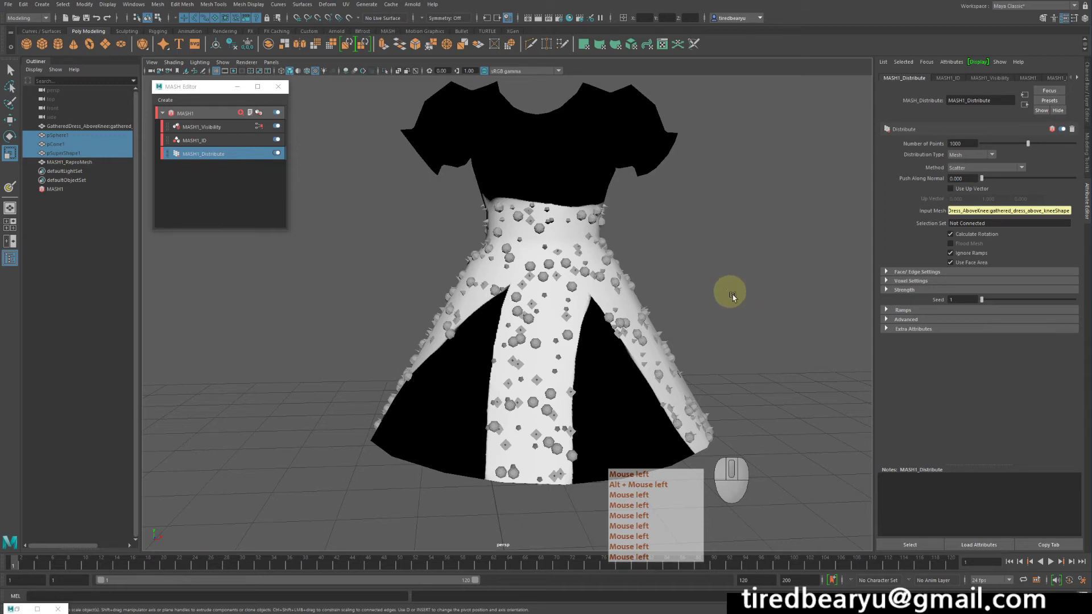
Step: Examine the scattered small ornaments along the waist and the white strips of the skirt
{"action": "mouse_move", "coordinate": [726, 293]}
{"action": "left_mouse_down", "text": "alt"}
{"action": "mouse_move", "coordinate": [716, 276]}
{"action": "mouse_move", "coordinate": [742, 289]}
{"action": "left_mouse_up", "text": "alt"}
{"action": "middle_click_drag", "start_coordinate": [743, 289], "coordinate": [734, 273], "text": "alt"}
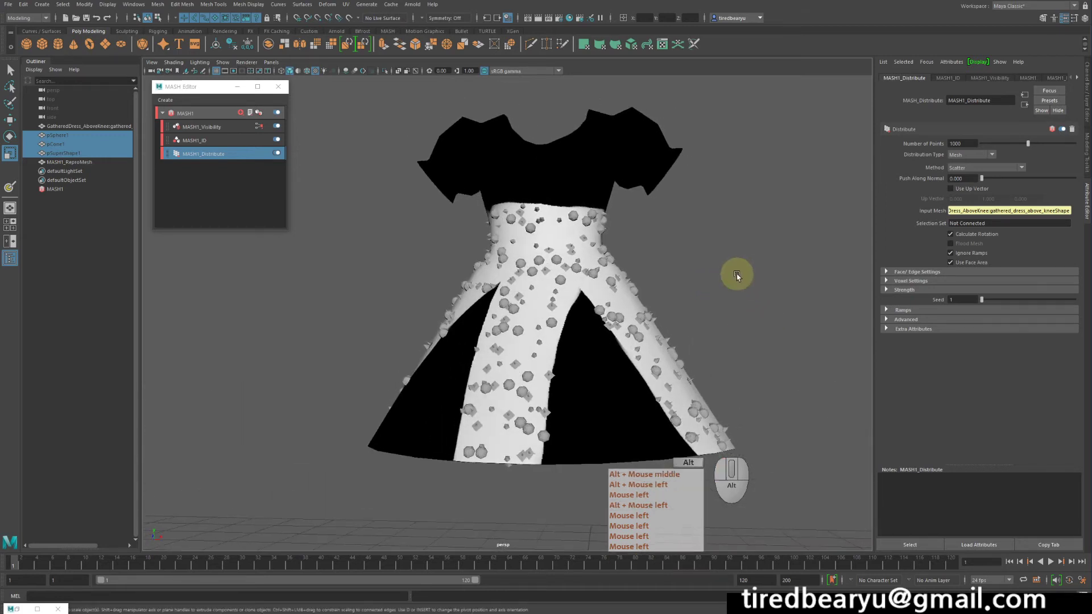
{"action": "left_click_drag", "start_coordinate": [734, 273], "coordinate": [735, 281], "text": "alt"}
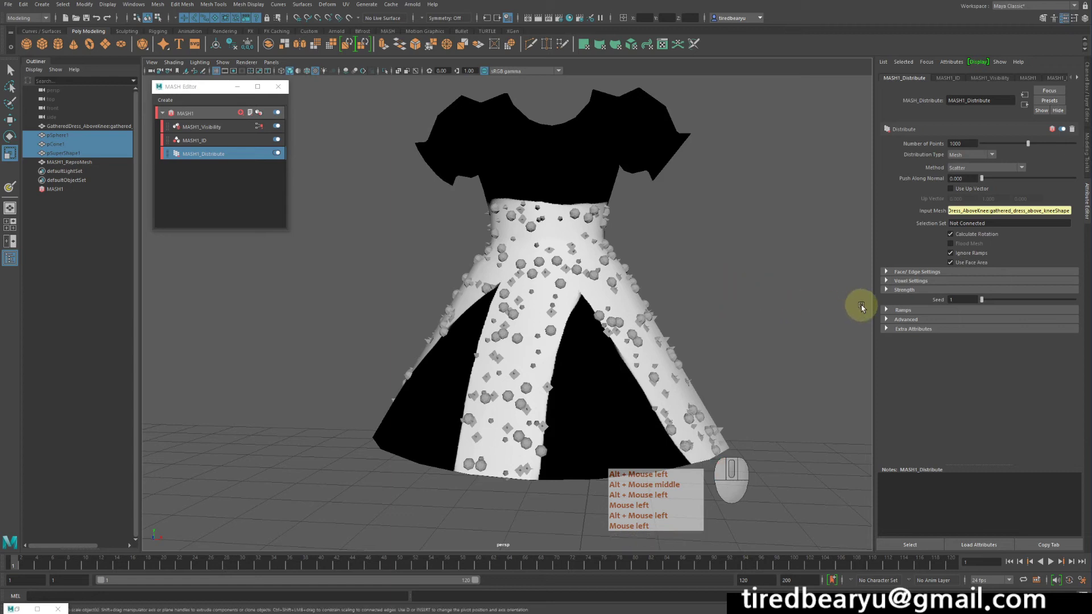
{"action": "scroll", "coordinate": [703, 348], "scroll_direction": "up", "scroll_amount": 3}
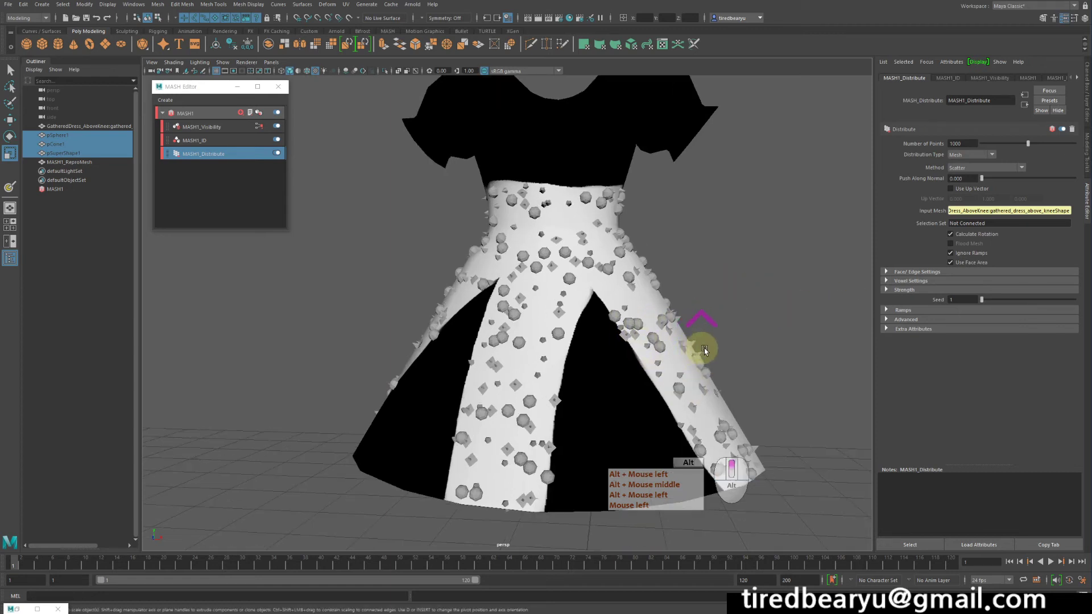
{"action": "middle_click_drag", "start_coordinate": [705, 339], "coordinate": [719, 274], "text": "alt"}
{"action": "left_click_drag", "start_coordinate": [719, 274], "coordinate": [748, 273], "text": "alt"}
{"action": "right_click_drag", "start_coordinate": [748, 273], "coordinate": [702, 261], "text": "alt"}
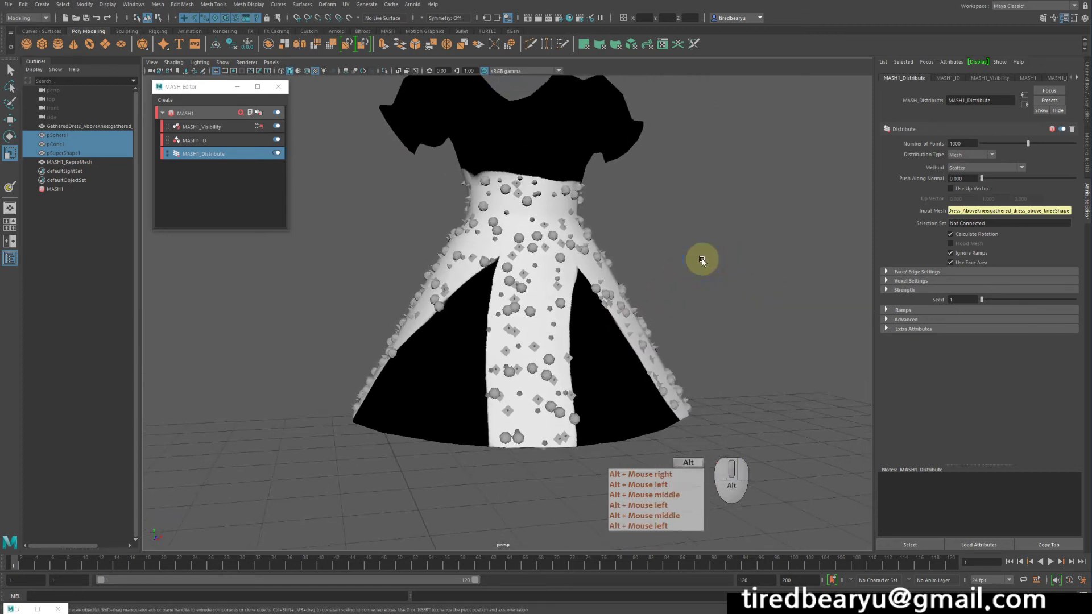
{"action": "left_click_drag", "start_coordinate": [702, 261], "coordinate": [673, 263], "text": "alt"}
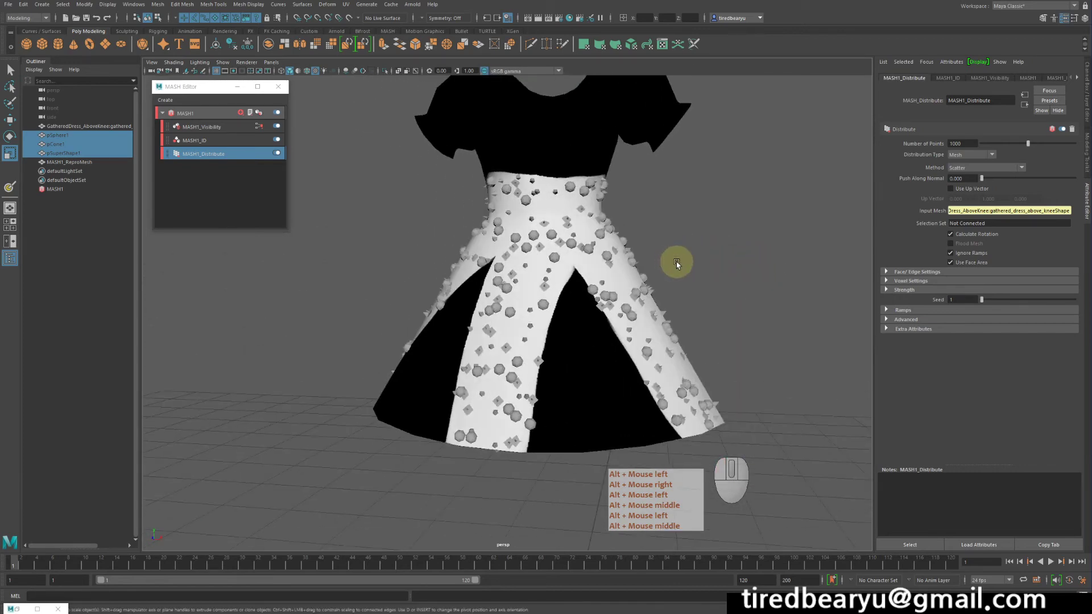
{"action": "mouse_move", "coordinate": [677, 263]}
{"action": "middle_mouse_down", "text": "alt"}
{"action": "mouse_move", "coordinate": [659, 268]}
{"action": "mouse_move", "coordinate": [663, 277]}
{"action": "middle_mouse_up", "text": "alt"}
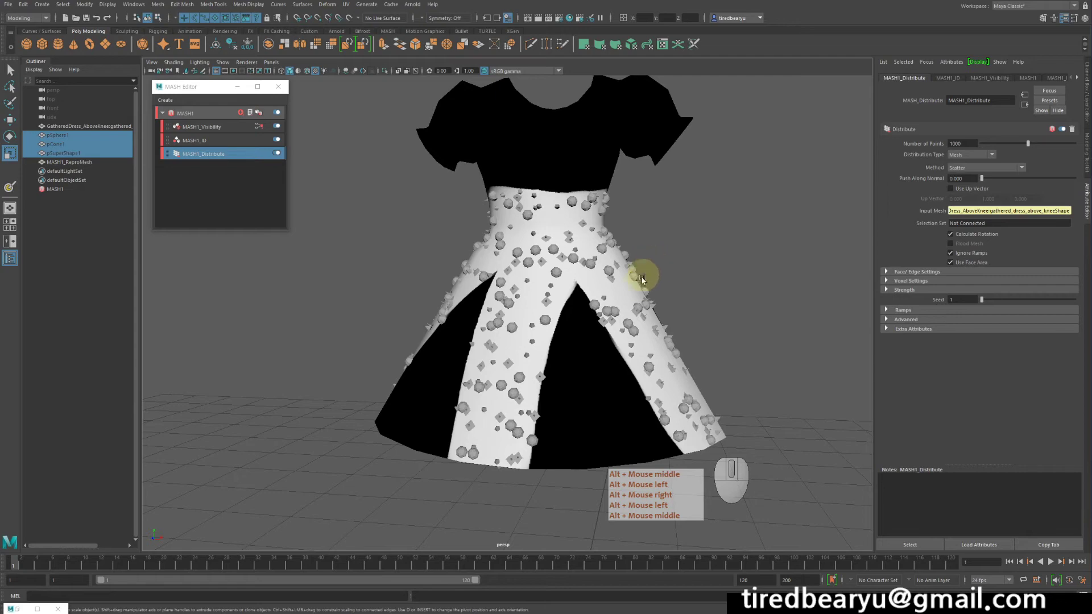
{"action": "left_click_drag", "start_coordinate": [694, 309], "coordinate": [698, 296], "text": "alt"}
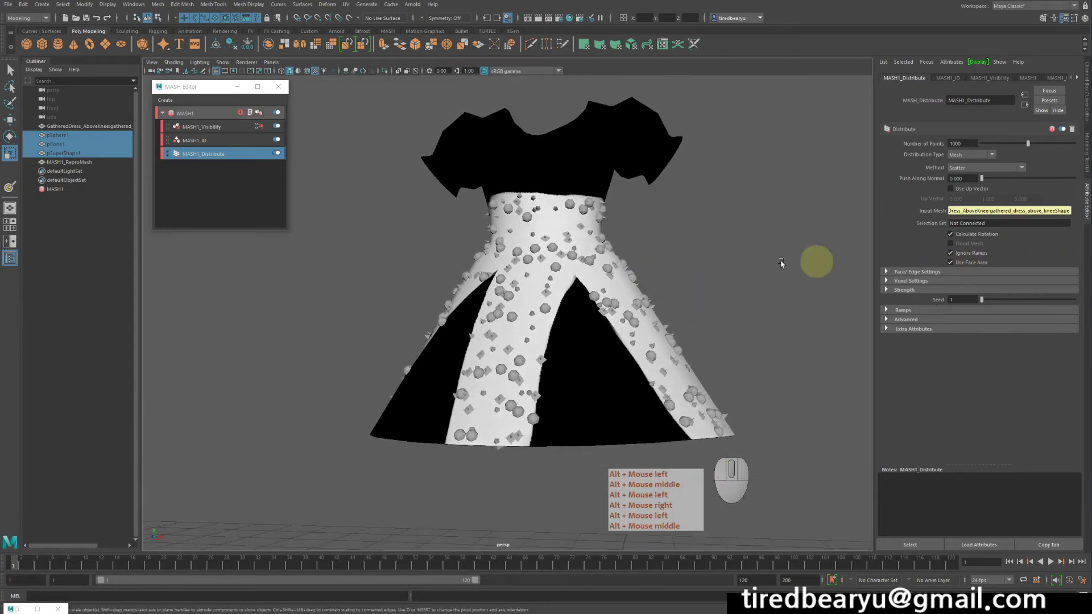
Step: Examine the ornament distribution over the whole dress from several angles, with the scattered MASH1_ReproMesh selected
{"action": "left_click_drag", "start_coordinate": [814, 261], "coordinate": [593, 267], "text": "alt"}
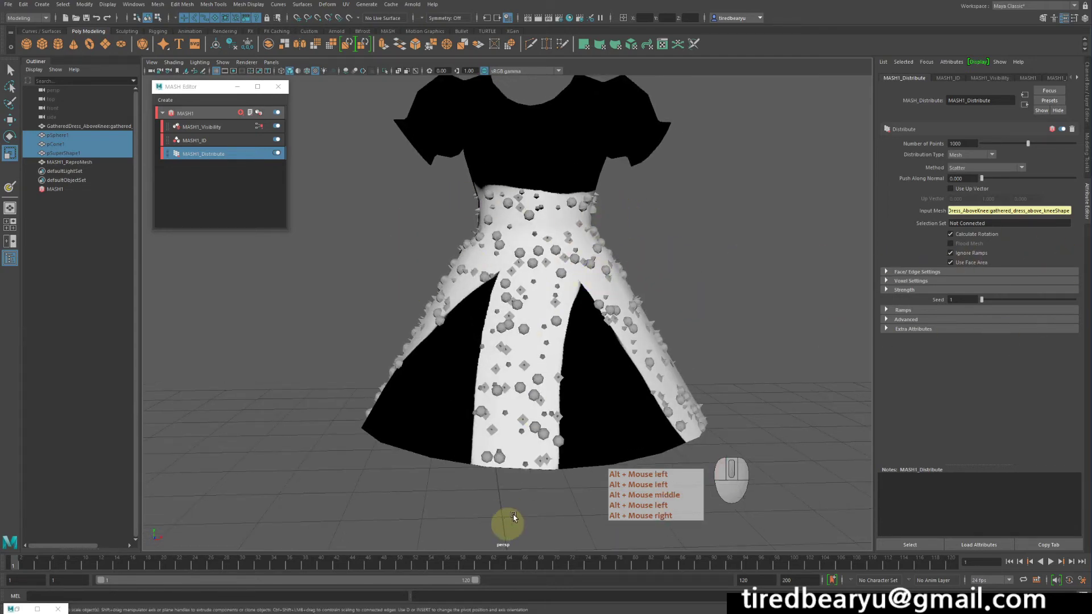
{"action": "left_click_drag", "start_coordinate": [719, 296], "coordinate": [648, 281], "text": "alt"}
{"action": "left_click_drag", "start_coordinate": [664, 243], "coordinate": [743, 243], "text": "alt"}
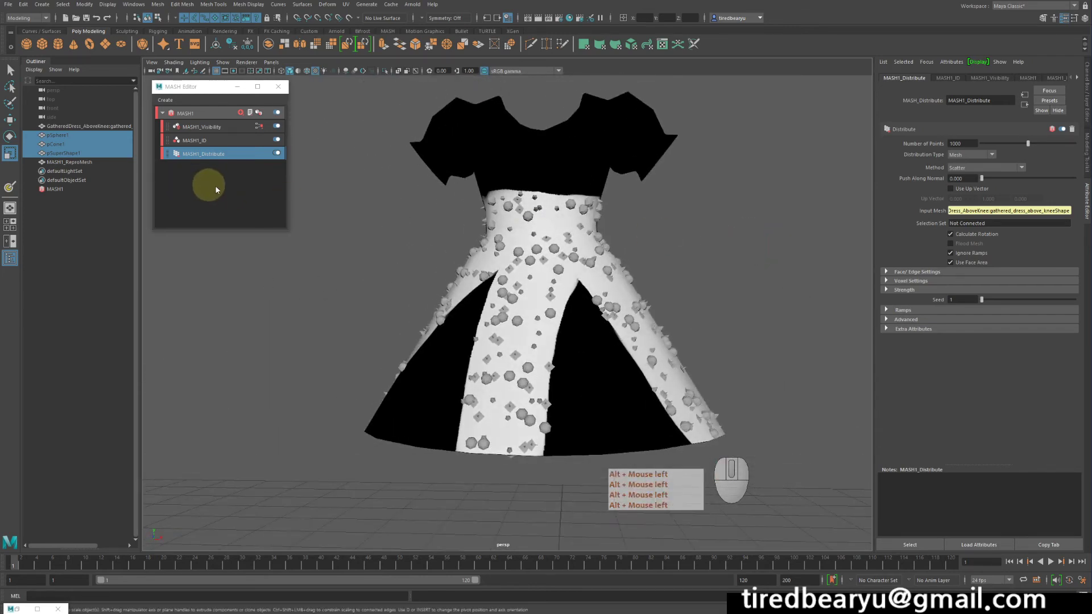
{"action": "left_click", "coordinate": [225, 165]}
{"action": "left_click", "coordinate": [651, 302]}
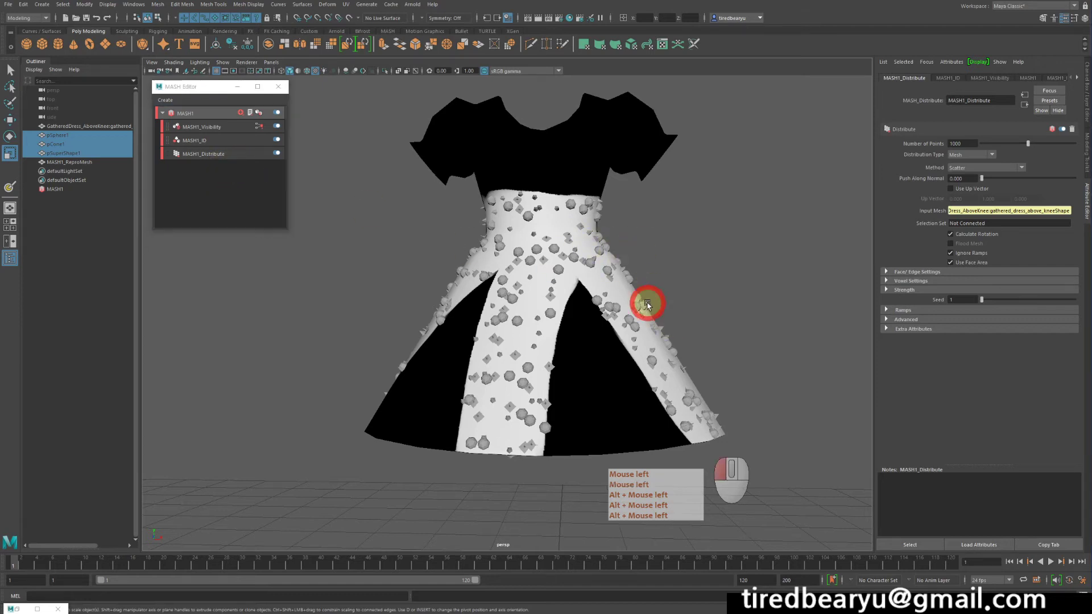
{"action": "middle_click_drag", "start_coordinate": [699, 297], "coordinate": [722, 284], "text": "alt"}
{"action": "left_click_drag", "start_coordinate": [722, 284], "coordinate": [749, 268], "text": "alt"}
{"action": "middle_click_drag", "start_coordinate": [749, 268], "coordinate": [743, 295], "text": "alt"}
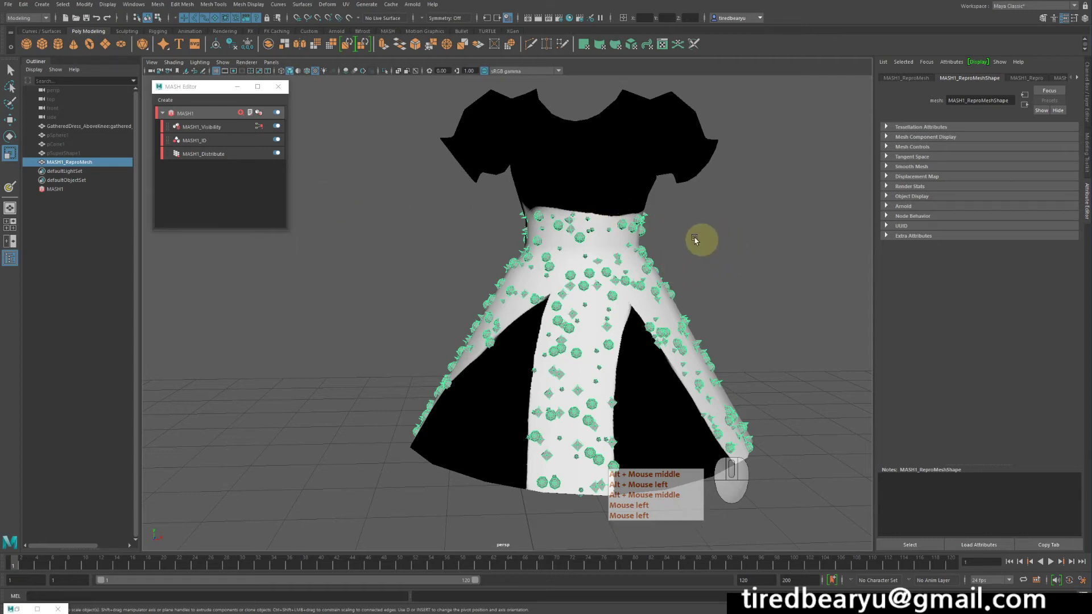
{"action": "left_click_drag", "start_coordinate": [723, 236], "coordinate": [702, 232], "text": "alt"}
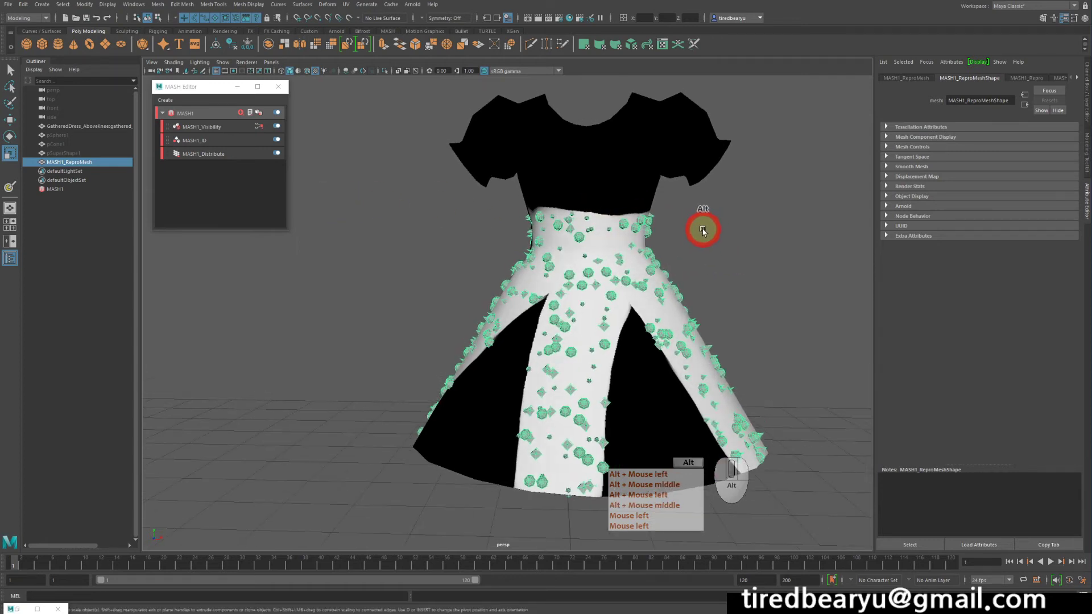
{"action": "middle_click_drag", "start_coordinate": [702, 231], "coordinate": [592, 230], "text": "alt"}
Step: Add a Color node to MASH1 with Random Hue about 0.19, Saturation Random about 0.39 and Value Random about 0.74
{"action": "left_click", "coordinate": [187, 113]}
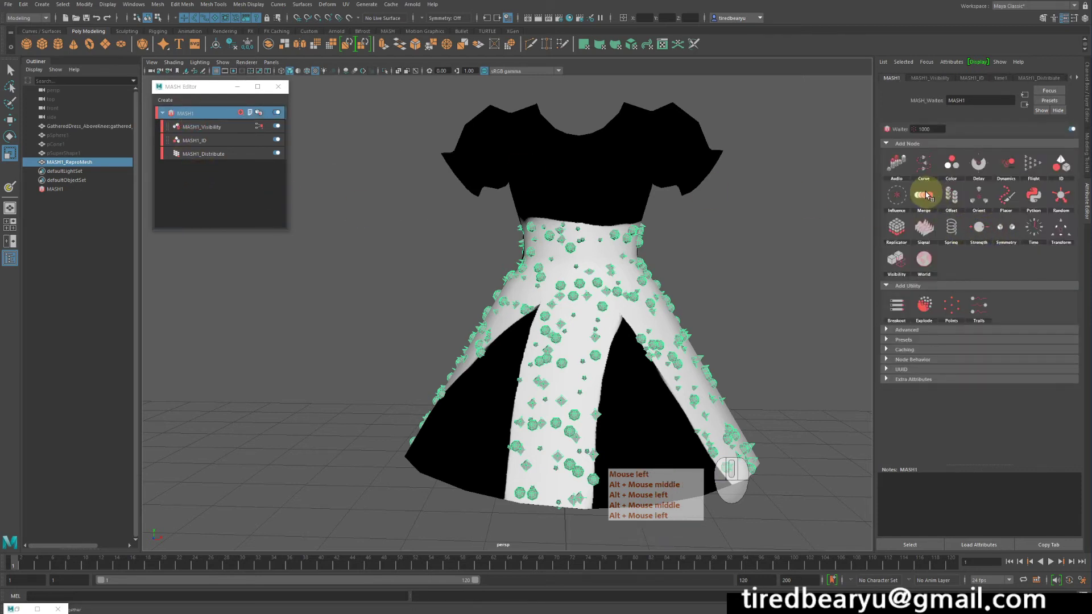
{"action": "left_click", "coordinate": [951, 165]}
{"action": "left_click", "coordinate": [986, 166]}
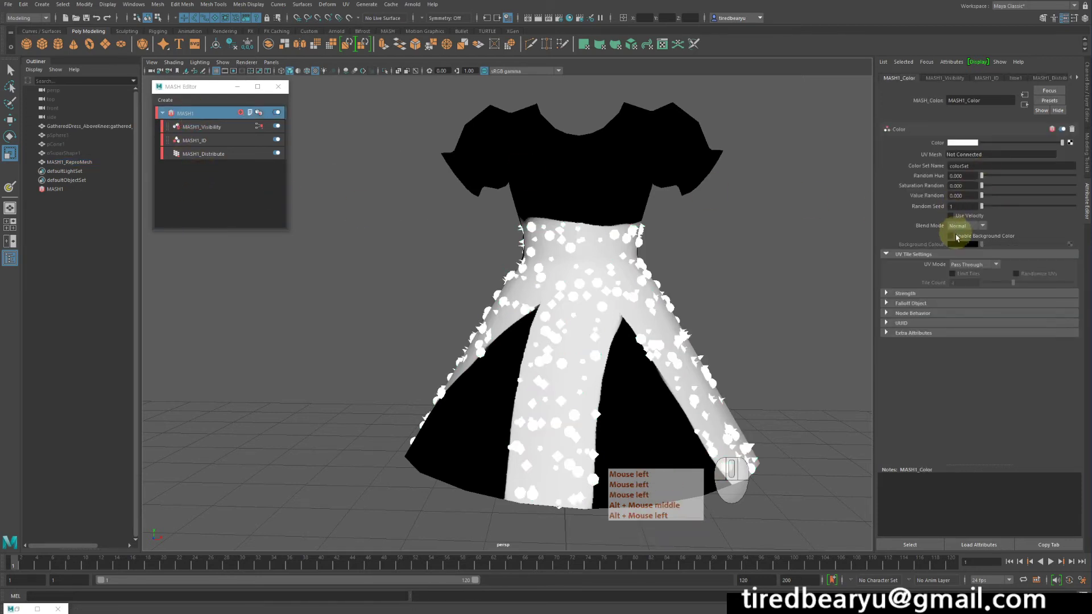
{"action": "left_click", "coordinate": [999, 175]}
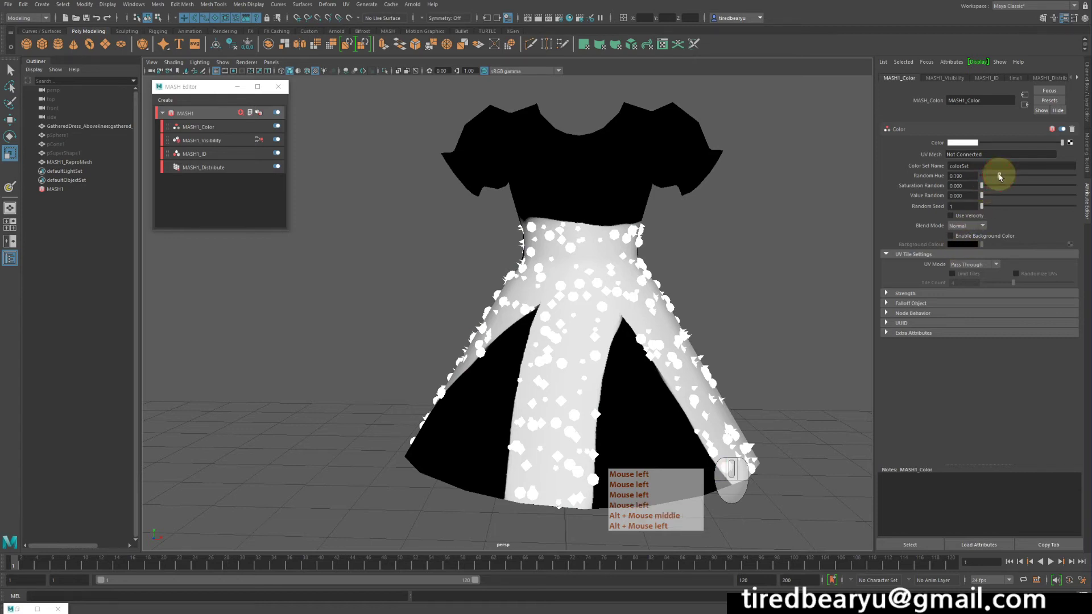
{"action": "left_click", "coordinate": [1012, 186]}
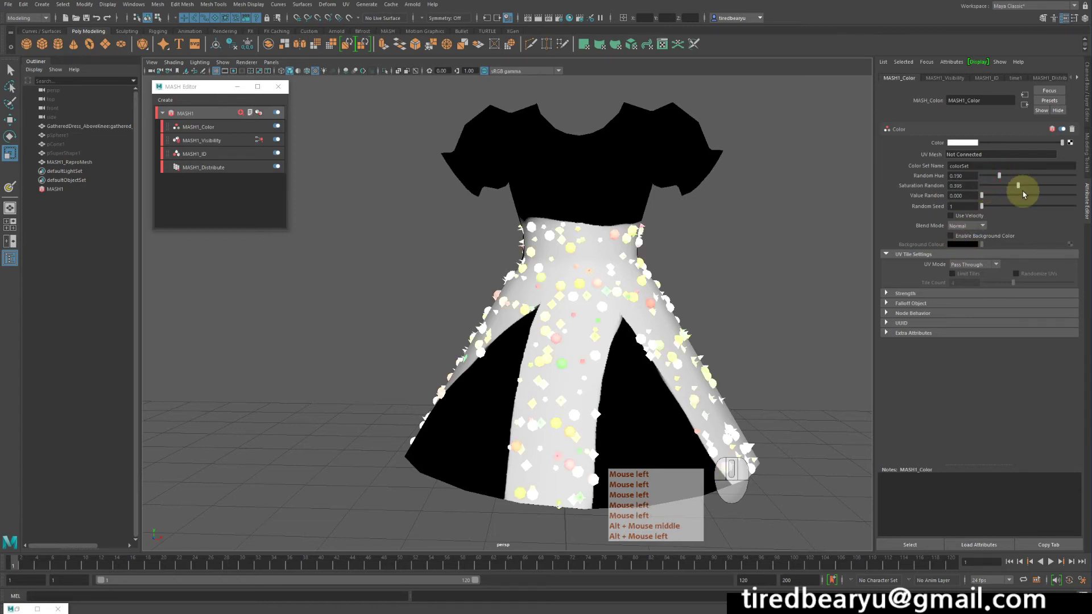
{"action": "left_click", "coordinate": [1037, 194]}
{"action": "left_click", "coordinate": [783, 329]}
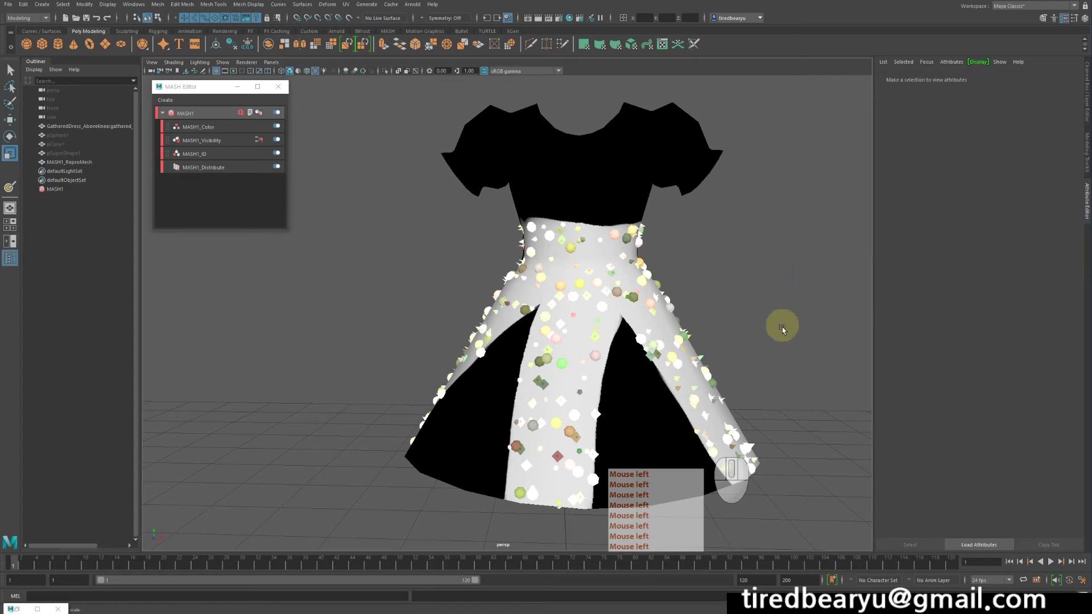
{"action": "mouse_move", "coordinate": [782, 327]}
{"action": "left_mouse_down", "text": "alt"}
{"action": "mouse_move", "coordinate": [770, 310]}
{"action": "mouse_move", "coordinate": [768, 326]}
{"action": "left_mouse_up", "text": "alt"}
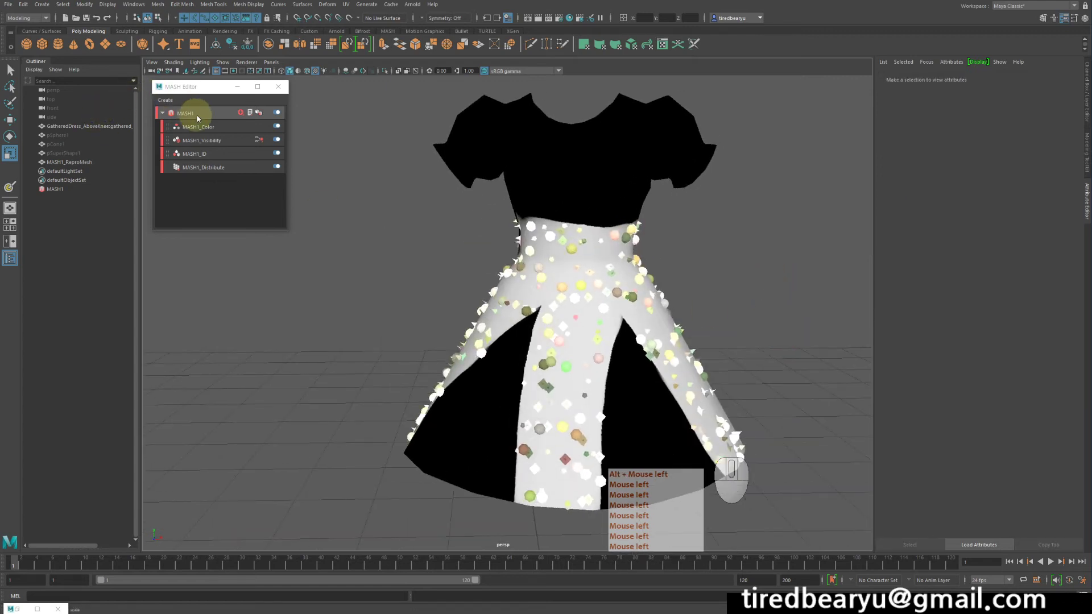
Step: Raise the MASH1_Color node's Random Hue to about 0.64 and its Saturation Random to about 0.7
{"action": "left_click", "coordinate": [217, 128]}
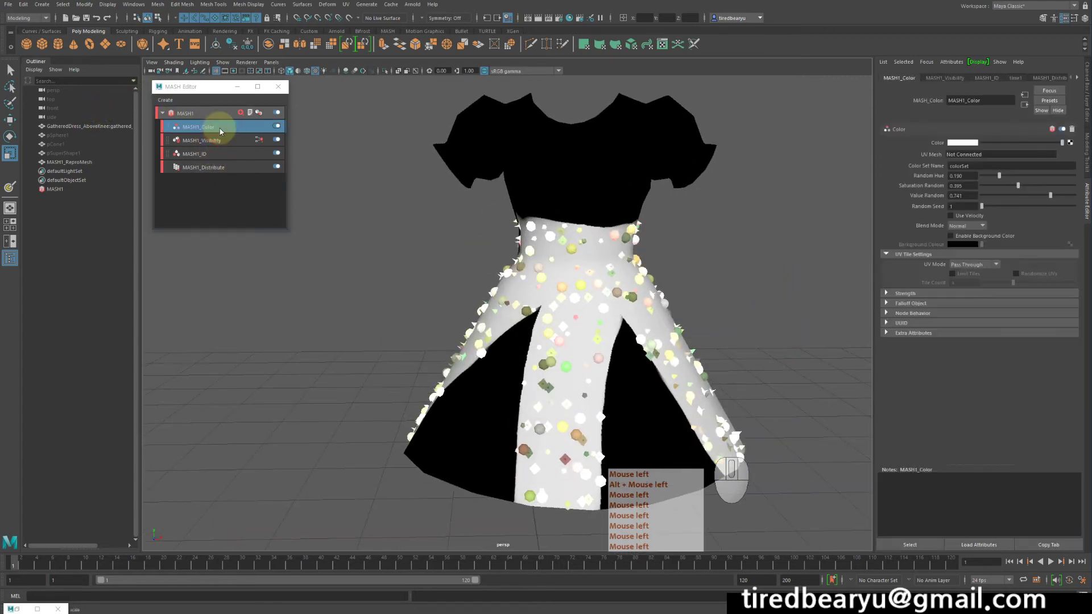
{"action": "left_click_drag", "start_coordinate": [1011, 180], "coordinate": [1047, 185]}
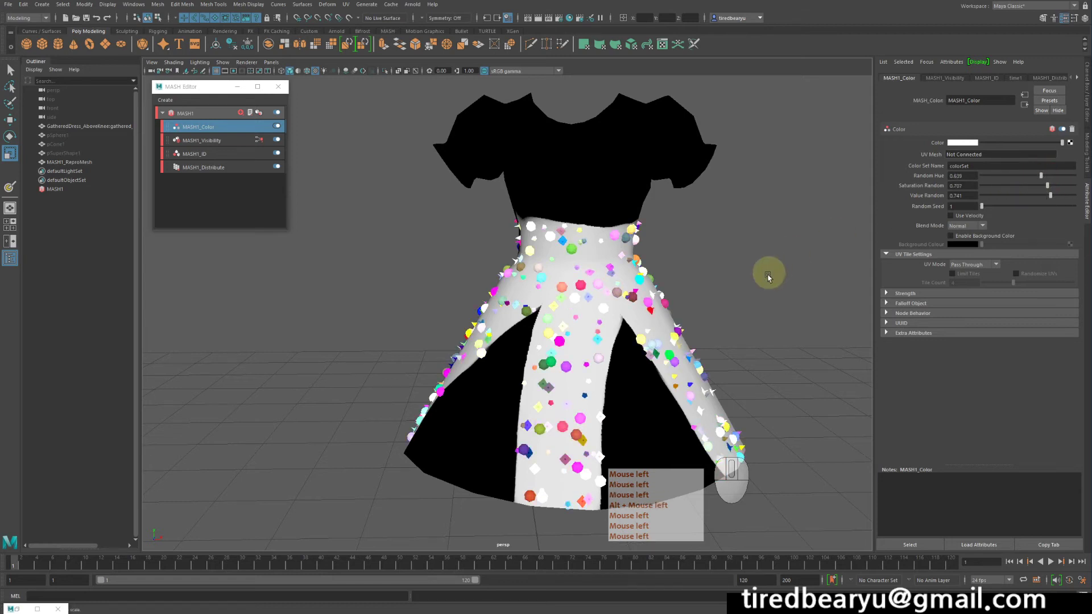
{"action": "middle_click_drag", "start_coordinate": [759, 291], "coordinate": [742, 256], "text": "alt"}
{"action": "left_click_drag", "start_coordinate": [742, 256], "coordinate": [741, 230], "text": "alt"}
{"action": "left_click", "coordinate": [749, 241]}
{"action": "middle_click_drag", "start_coordinate": [758, 250], "coordinate": [735, 272], "text": "alt"}
Step: Assign a new aiStandardSurface material to the dress mesh
{"action": "left_click", "coordinate": [634, 166]}
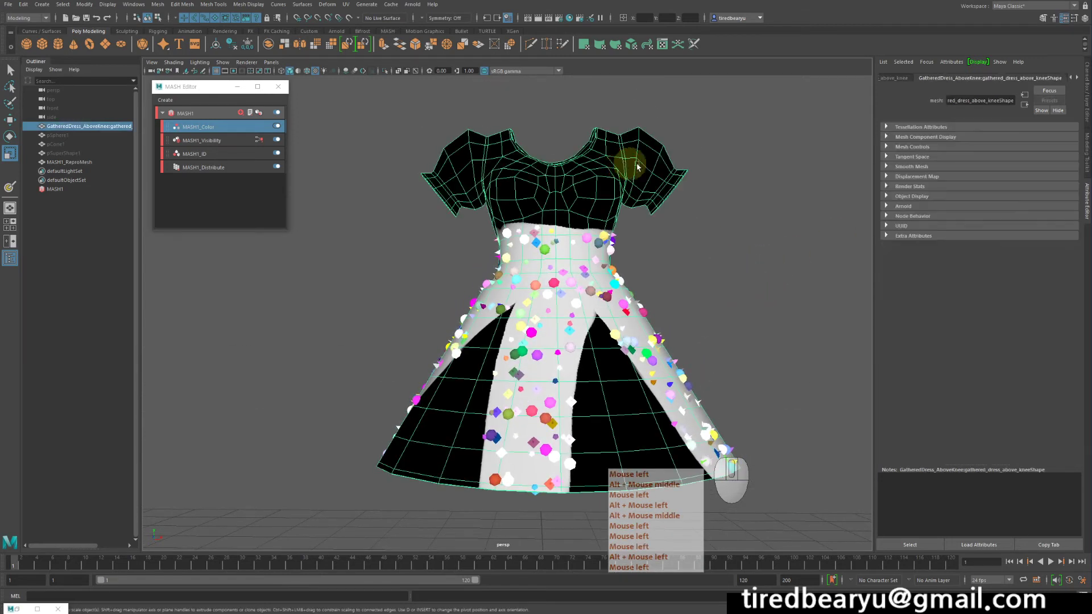
{"action": "left_click_drag", "start_coordinate": [624, 178], "coordinate": [641, 196], "text": "alt"}
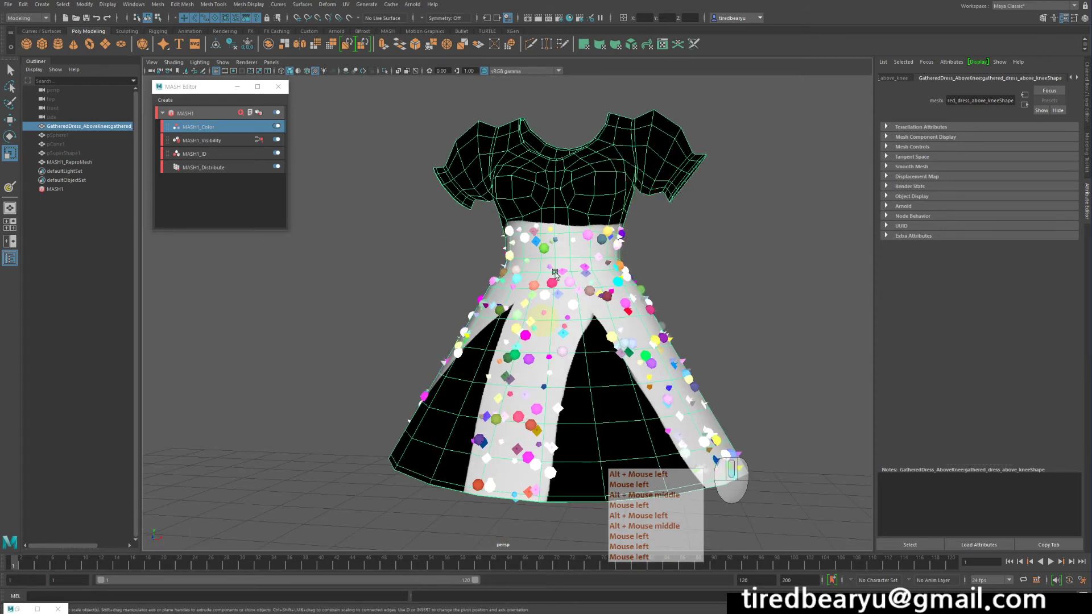
{"action": "left_click", "coordinate": [635, 211]}
{"action": "right_click_drag", "start_coordinate": [614, 167], "coordinate": [751, 417]}
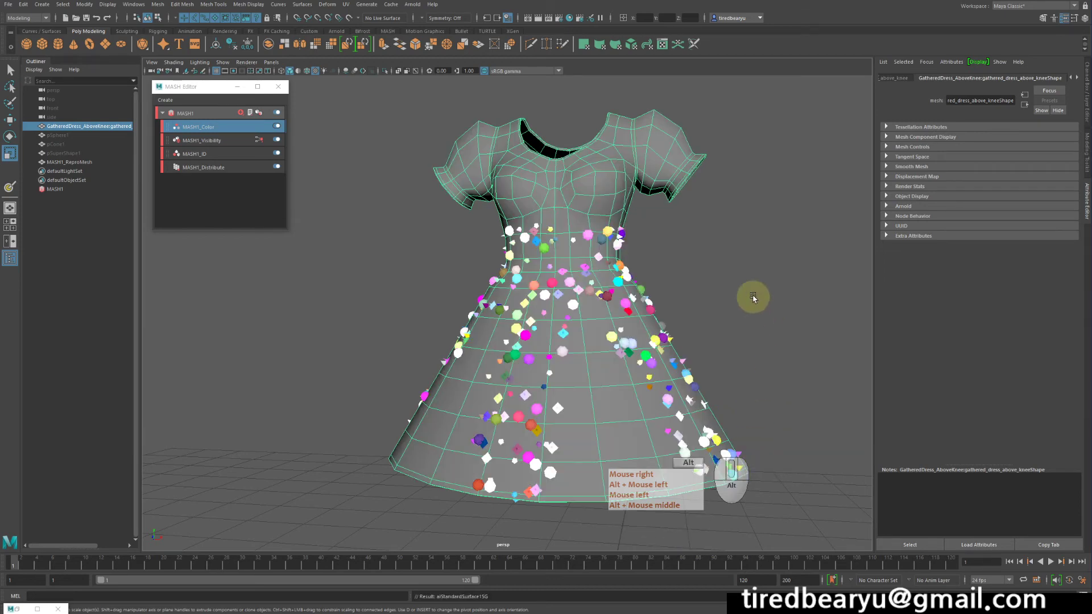
{"action": "left_click", "coordinate": [776, 285]}
Step: Examine the dress with its new material and the multicoloured ornaments from several angles and distances
{"action": "left_click_drag", "start_coordinate": [753, 297], "coordinate": [741, 317], "text": "alt"}
{"action": "right_click_drag", "start_coordinate": [741, 317], "coordinate": [605, 290], "text": "alt"}
{"action": "middle_click_drag", "start_coordinate": [606, 290], "coordinate": [616, 261], "text": "alt"}
{"action": "left_click_drag", "start_coordinate": [615, 261], "coordinate": [647, 265], "text": "alt"}
{"action": "right_click_drag", "start_coordinate": [647, 265], "coordinate": [693, 270], "text": "alt"}
{"action": "middle_click_drag", "start_coordinate": [693, 271], "coordinate": [656, 296], "text": "alt"}
{"action": "mouse_move", "coordinate": [656, 295]}
{"action": "left_mouse_down", "text": "alt"}
{"action": "mouse_move", "coordinate": [642, 294]}
{"action": "mouse_move", "coordinate": [661, 294]}
{"action": "left_mouse_up", "text": "alt"}
{"action": "middle_click_drag", "start_coordinate": [661, 293], "coordinate": [626, 279], "text": "alt"}
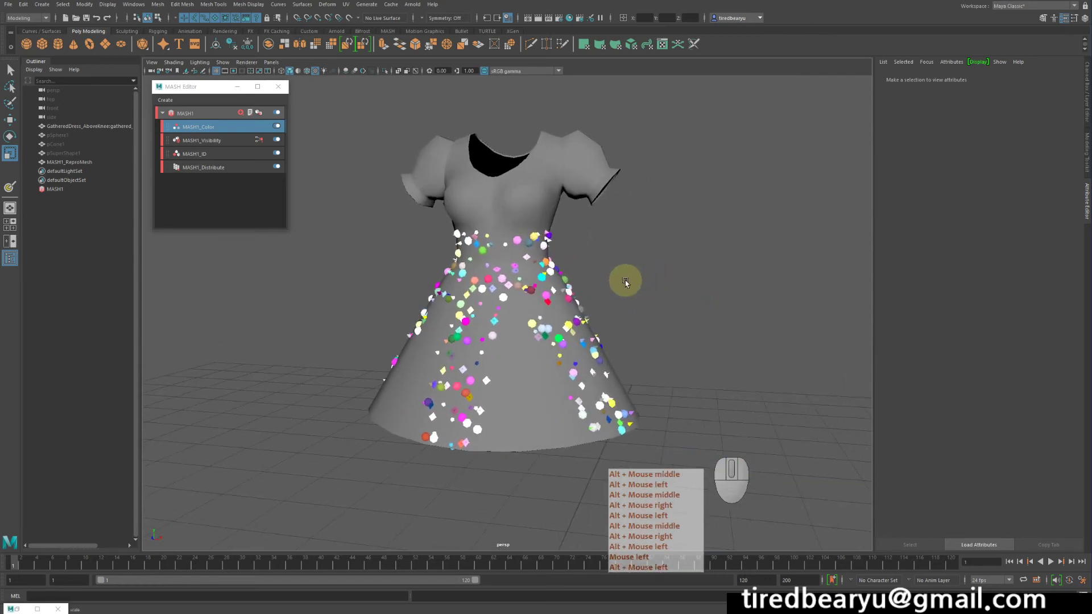
{"action": "left_click_drag", "start_coordinate": [627, 310], "coordinate": [636, 295], "text": "alt"}
{"action": "middle_click_drag", "start_coordinate": [636, 295], "coordinate": [672, 282], "text": "alt"}
{"action": "left_click_drag", "start_coordinate": [671, 283], "coordinate": [653, 290], "text": "alt"}
{"action": "right_click_drag", "start_coordinate": [653, 290], "coordinate": [661, 279], "text": "alt"}
{"action": "mouse_move", "coordinate": [661, 279]}
{"action": "middle_mouse_down", "text": "alt"}
{"action": "mouse_move", "coordinate": [659, 262]}
{"action": "mouse_move", "coordinate": [647, 286]}
{"action": "middle_mouse_up", "text": "alt"}
{"action": "left_click_drag", "start_coordinate": [674, 284], "coordinate": [675, 281], "text": "alt"}
{"action": "right_click_drag", "start_coordinate": [675, 280], "coordinate": [621, 283], "text": "alt"}
Step: Create an Arnold area light in the scene
{"action": "key", "text": "q"}
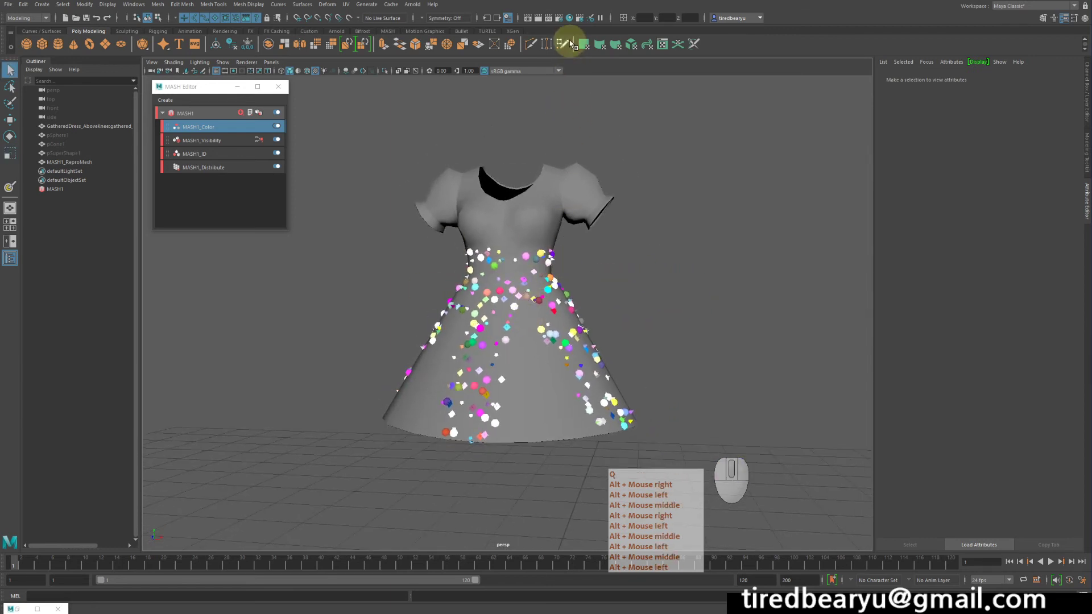
{"action": "left_click", "coordinate": [412, 4]}
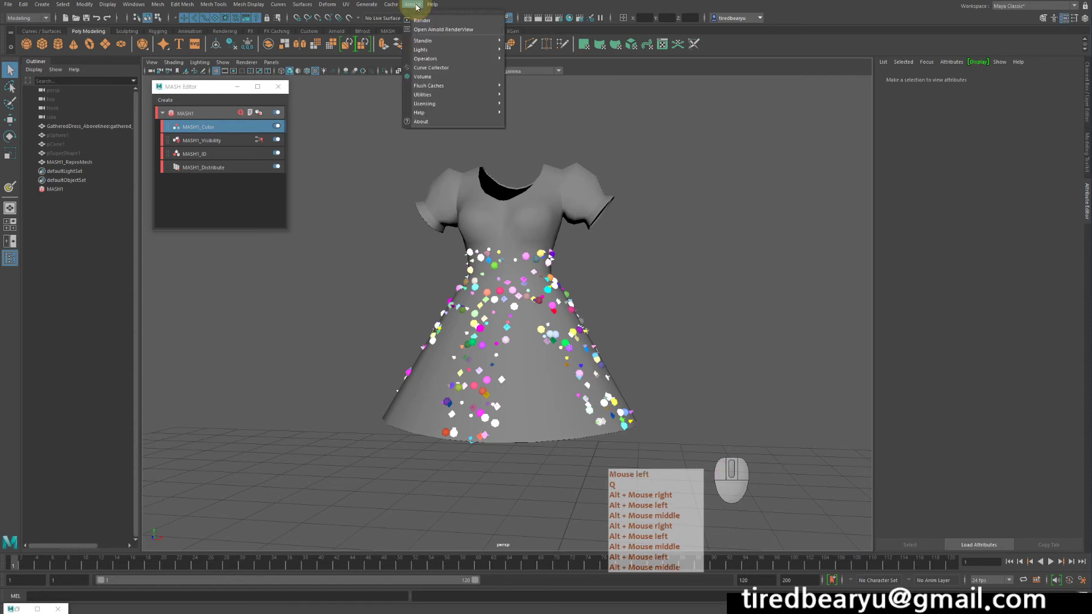
{"action": "mouse_move", "coordinate": [427, 49]}
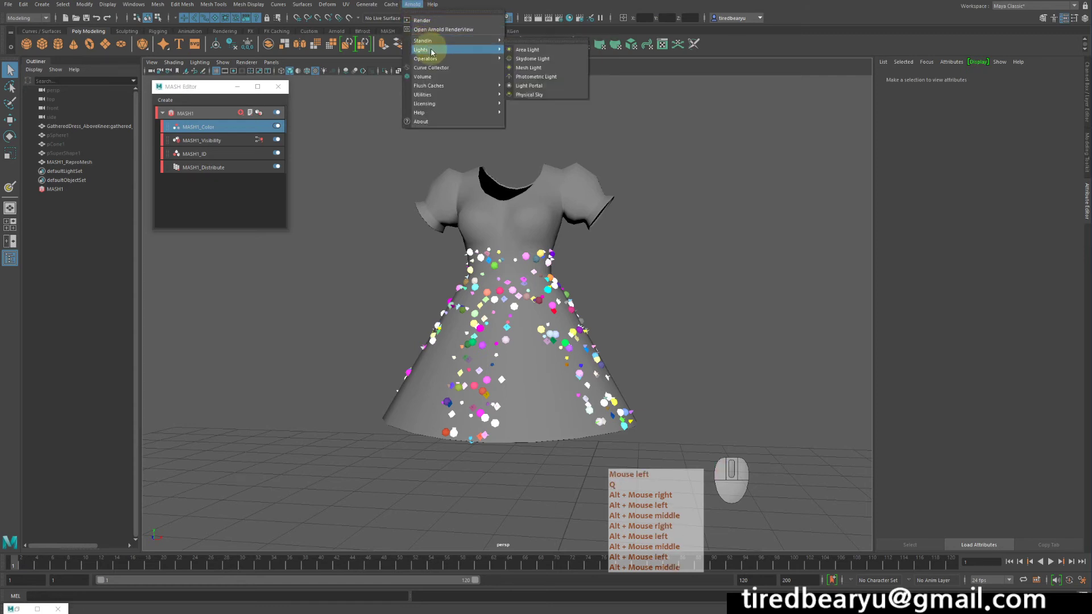
{"action": "left_click", "coordinate": [528, 50]}
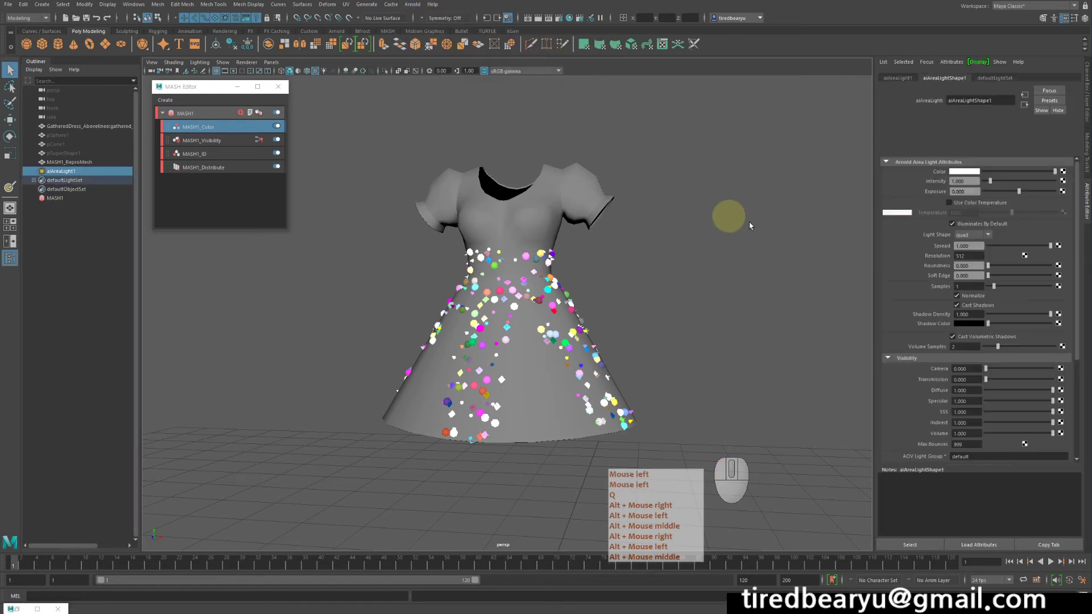
Step: Move the area light from the grid origin up to a position above and beside the dress
{"action": "right_click_drag", "start_coordinate": [727, 215], "coordinate": [592, 203], "text": "alt"}
{"action": "left_click_drag", "start_coordinate": [592, 202], "coordinate": [666, 327], "text": "alt"}
{"action": "middle_click_drag", "start_coordinate": [666, 327], "coordinate": [667, 279], "text": "alt"}
{"action": "left_click_drag", "start_coordinate": [667, 279], "coordinate": [667, 230], "text": "alt"}
{"action": "key", "text": "w"}
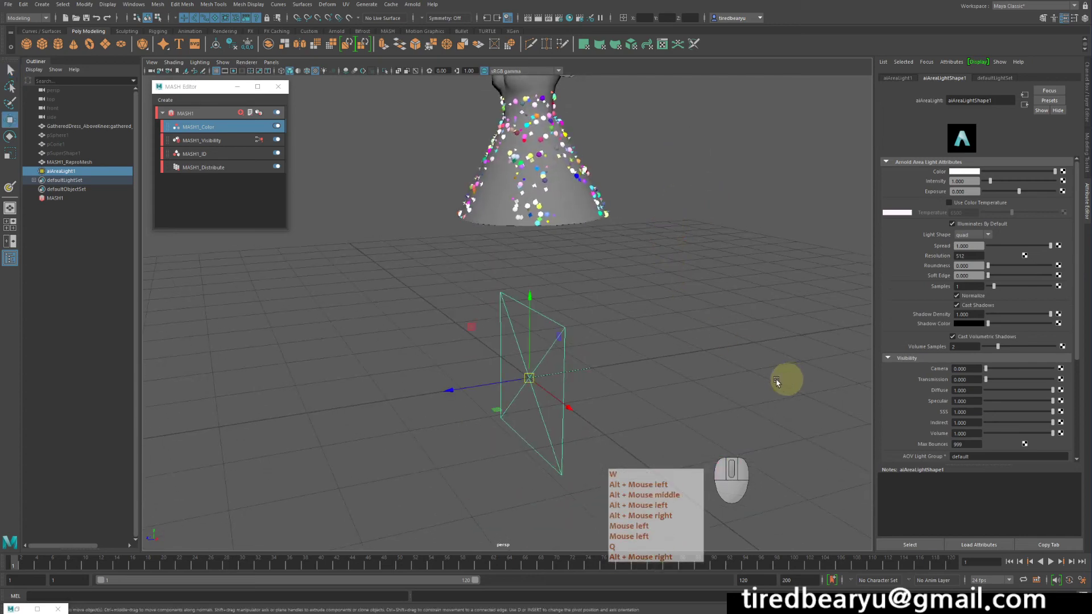
{"action": "middle_click_drag", "start_coordinate": [787, 380], "coordinate": [521, 286]}
{"action": "right_click_drag", "start_coordinate": [629, 302], "coordinate": [401, 258], "text": "alt"}
{"action": "left_click_drag", "start_coordinate": [401, 258], "coordinate": [463, 208], "text": "alt"}
{"action": "middle_click_drag", "start_coordinate": [638, 284], "coordinate": [678, 196]}
Step: Rotate the area light so that it tilts down toward the dress
{"action": "left_click_drag", "start_coordinate": [678, 196], "coordinate": [663, 225], "text": "alt"}
{"action": "key", "text": "e"}
{"action": "left_click_drag", "start_coordinate": [456, 248], "coordinate": [439, 220]}
{"action": "key", "text": "w"}
{"action": "left_click_drag", "start_coordinate": [642, 327], "coordinate": [648, 275], "text": "alt"}
{"action": "right_click_drag", "start_coordinate": [649, 276], "coordinate": [736, 283], "text": "alt"}
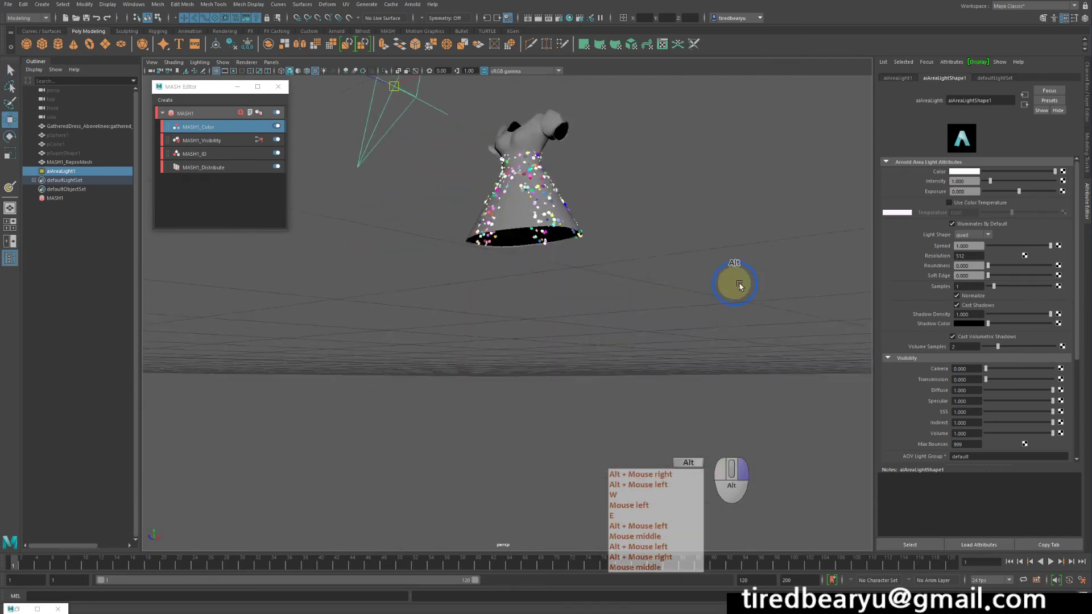
{"action": "middle_click_drag", "start_coordinate": [546, 229], "coordinate": [590, 331], "text": "alt"}
{"action": "left_click_drag", "start_coordinate": [590, 331], "coordinate": [580, 353], "text": "alt"}
{"action": "key", "text": "e"}
{"action": "left_click_drag", "start_coordinate": [508, 263], "coordinate": [487, 238]}
Step: Fine-tune the area light's position above and to one side of the dress
{"action": "right_click_drag", "start_coordinate": [575, 259], "coordinate": [670, 270], "text": "alt"}
{"action": "middle_click_drag", "start_coordinate": [670, 270], "coordinate": [597, 278], "text": "alt"}
{"action": "left_click_drag", "start_coordinate": [597, 278], "coordinate": [563, 273], "text": "alt"}
{"action": "middle_click_drag", "start_coordinate": [565, 277], "coordinate": [587, 289], "text": "alt"}
{"action": "key", "text": "w"}
{"action": "middle_click_drag", "start_coordinate": [644, 313], "coordinate": [594, 282]}
{"action": "right_click_drag", "start_coordinate": [594, 283], "coordinate": [562, 273], "text": "alt"}
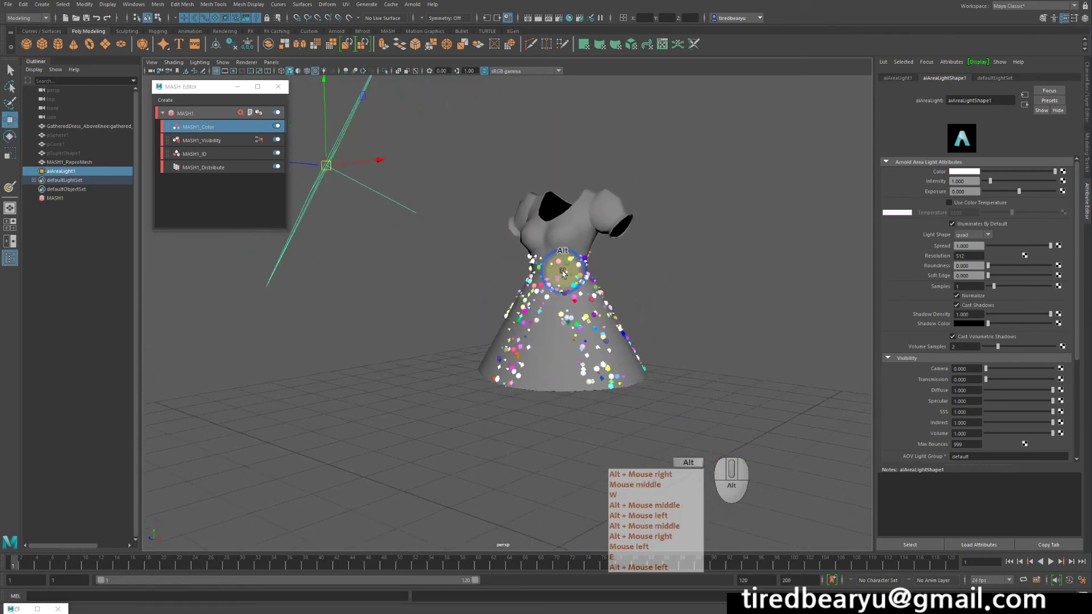
Step: Frame the full dress in the perspective view and render it, bringing up the Arnold RenderView window
{"action": "middle_click_drag", "start_coordinate": [562, 273], "coordinate": [576, 297], "text": "alt"}
{"action": "left_click_drag", "start_coordinate": [576, 297], "coordinate": [583, 288], "text": "alt"}
{"action": "right_click_drag", "start_coordinate": [582, 288], "coordinate": [648, 282], "text": "alt"}
{"action": "middle_click_drag", "start_coordinate": [649, 282], "coordinate": [589, 269], "text": "alt"}
{"action": "left_click_drag", "start_coordinate": [589, 269], "coordinate": [623, 266], "text": "alt"}
{"action": "right_click_drag", "start_coordinate": [624, 266], "coordinate": [654, 265], "text": "alt"}
{"action": "mouse_move", "coordinate": [654, 265]}
{"action": "middle_mouse_down", "text": "alt"}
{"action": "mouse_move", "coordinate": [671, 261]}
{"action": "mouse_move", "coordinate": [649, 262]}
{"action": "middle_mouse_up", "text": "alt"}
{"action": "key", "text": "q"}
{"action": "left_click", "coordinate": [413, 4]}
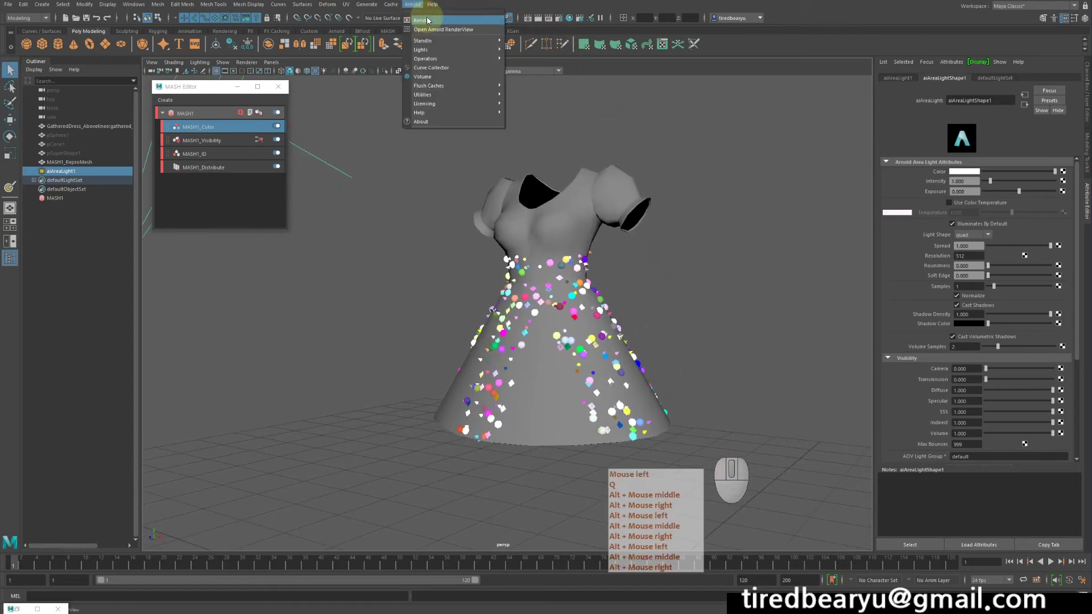
{"action": "left_click", "coordinate": [429, 17]}
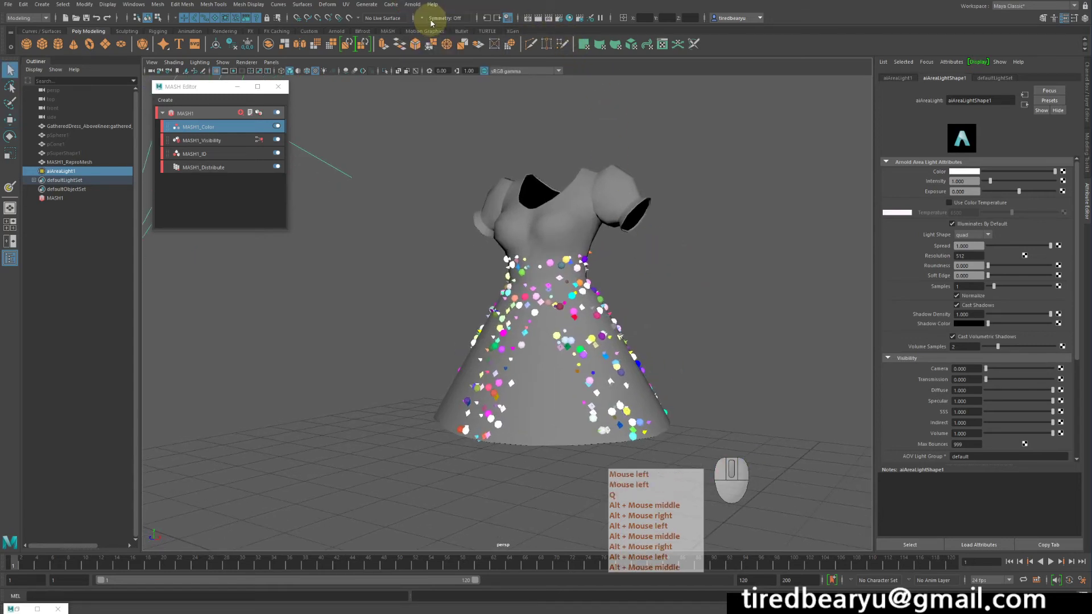
{"action": "left_click", "coordinate": [15, 609]}
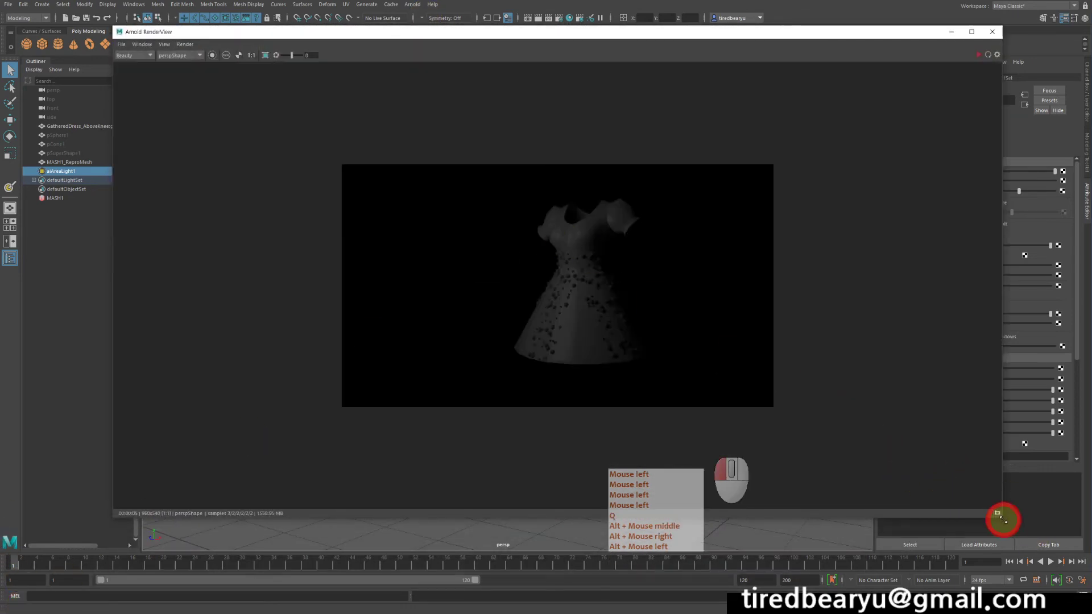
Step: Shrink the Arnold RenderView window, place it beside the dress and frame the dress in the free viewport area
{"action": "left_click_drag", "start_coordinate": [1003, 520], "coordinate": [563, 365]}
{"action": "left_click_drag", "start_coordinate": [388, 36], "coordinate": [285, 37]}
{"action": "middle_click_drag", "start_coordinate": [637, 219], "coordinate": [653, 212], "text": "alt"}
{"action": "left_click_drag", "start_coordinate": [617, 211], "coordinate": [651, 207], "text": "alt"}
{"action": "right_click_drag", "start_coordinate": [651, 207], "coordinate": [678, 207], "text": "alt"}
{"action": "middle_click_drag", "start_coordinate": [678, 207], "coordinate": [743, 229], "text": "alt"}
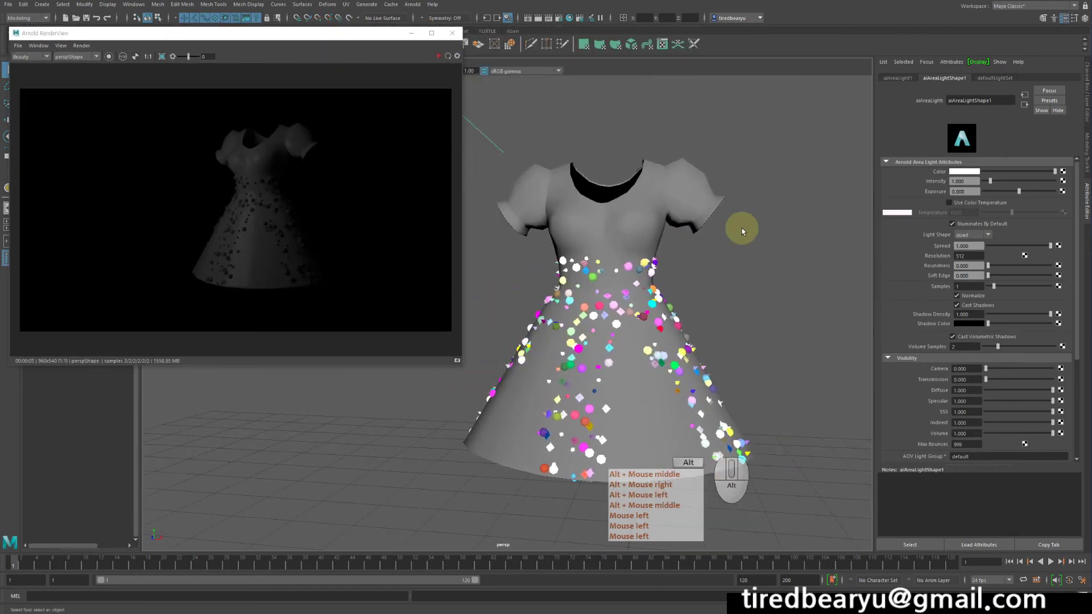
Step: Replace the settings of the dress's aiStandardSurface1 material with the Velvet preset
{"action": "left_click", "coordinate": [680, 175]}
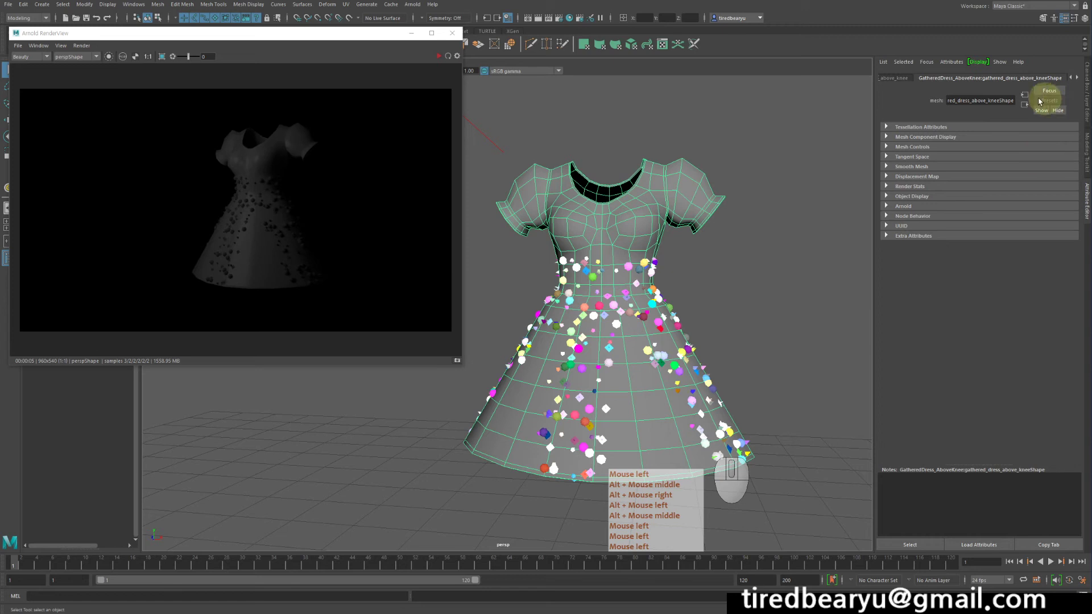
{"action": "left_click", "coordinate": [1077, 78]}
{"action": "left_click", "coordinate": [1077, 78]}
{"action": "left_click", "coordinate": [1076, 78]}
{"action": "left_click", "coordinate": [1076, 78]}
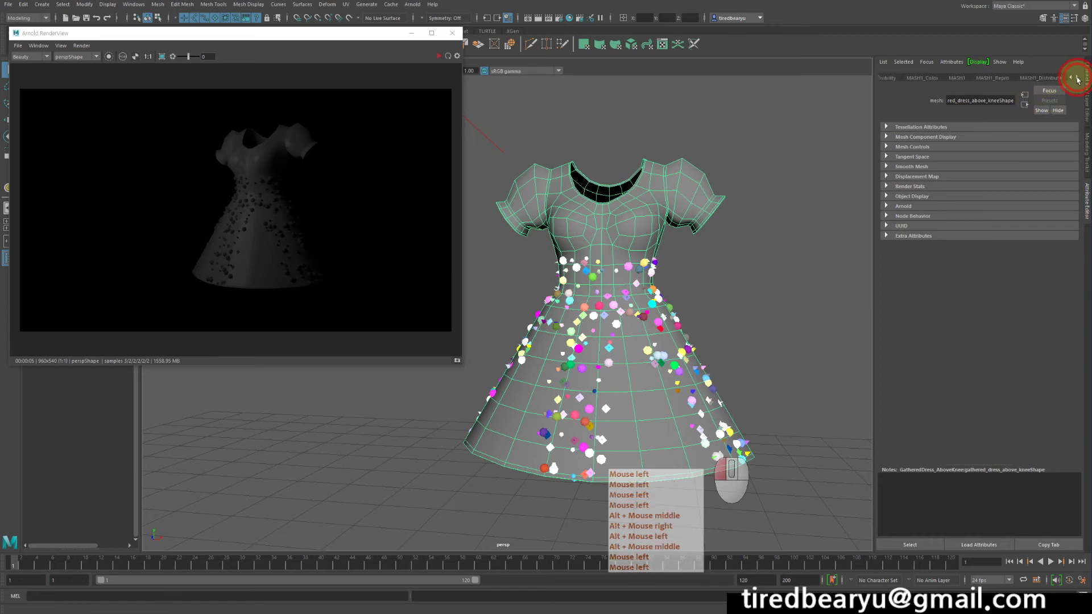
{"action": "left_click", "coordinate": [1077, 78]}
{"action": "left_click", "coordinate": [1077, 78]}
{"action": "left_click", "coordinate": [1037, 78]}
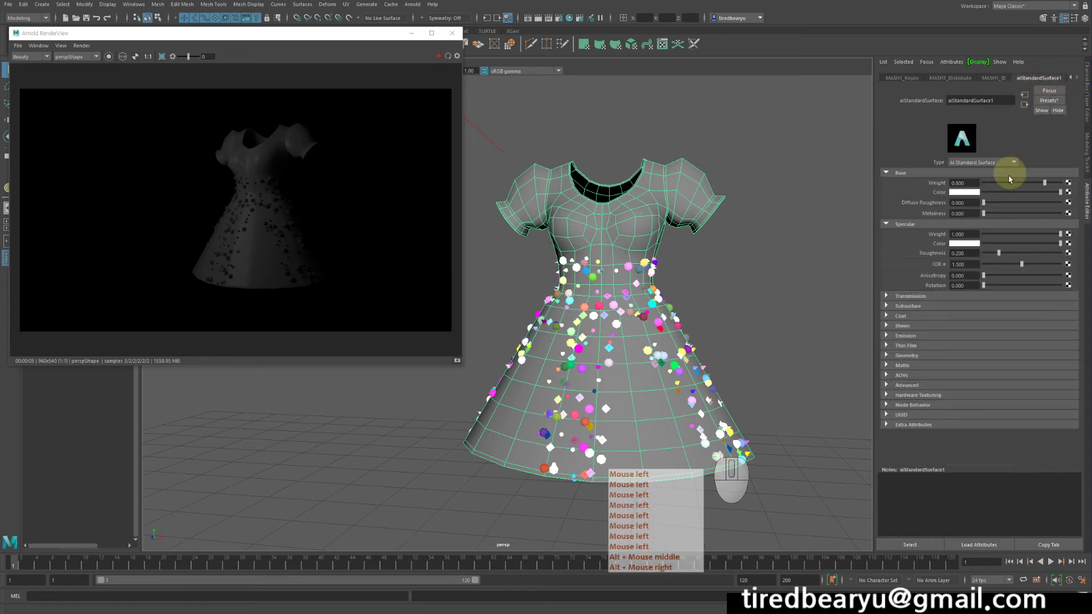
{"action": "left_click", "coordinate": [1050, 102]}
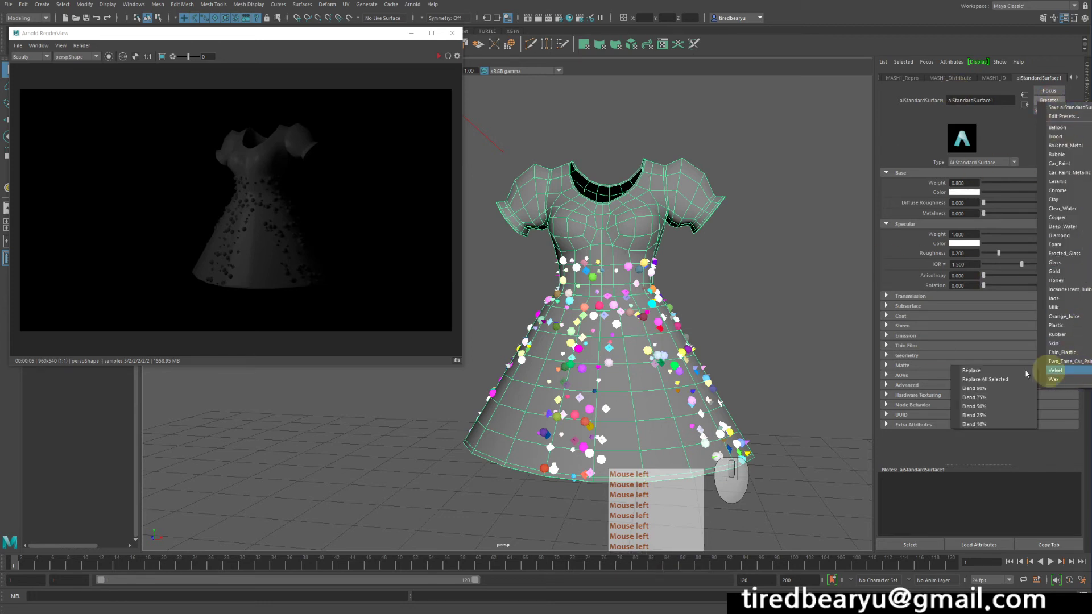
{"action": "left_click", "coordinate": [985, 374]}
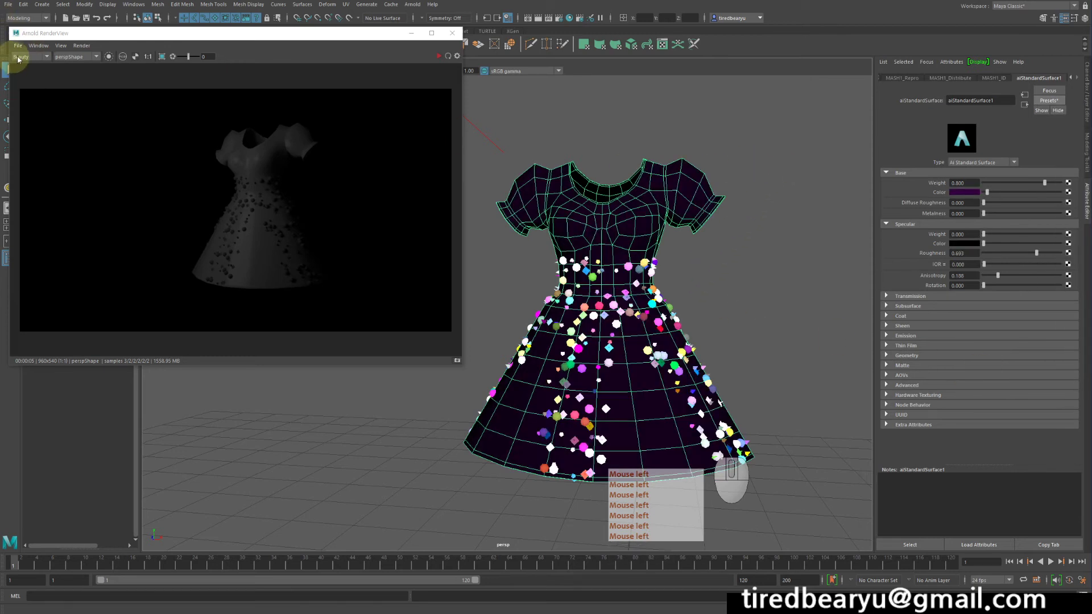
Step: Start an Arnold render of the velvet dress and move the render window down, clear of the Outliner and MASH Editor
{"action": "left_click", "coordinate": [438, 56]}
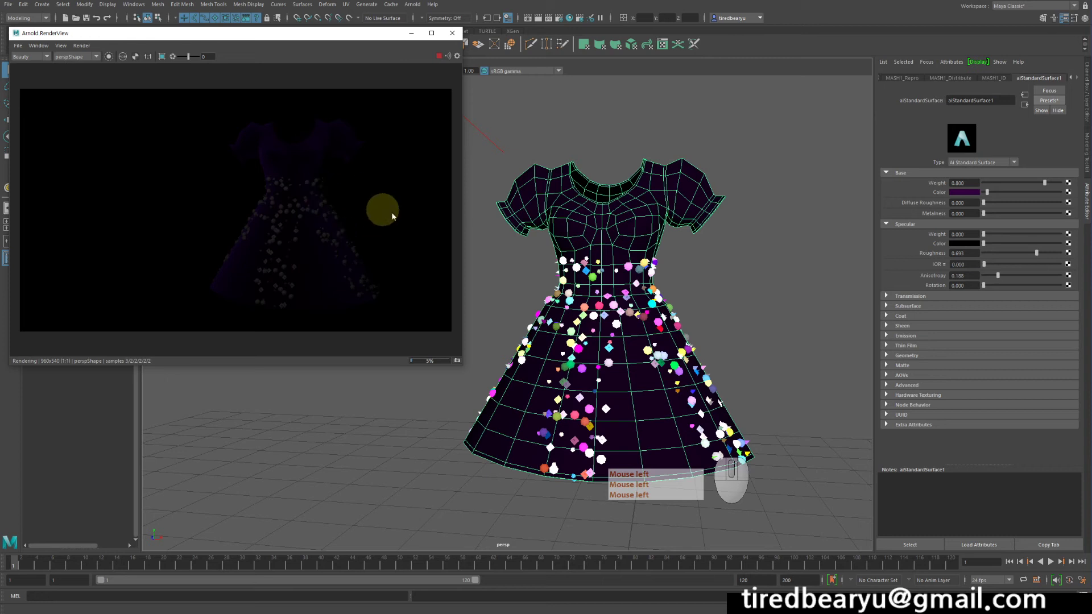
{"action": "left_click_drag", "start_coordinate": [312, 33], "coordinate": [337, 305]}
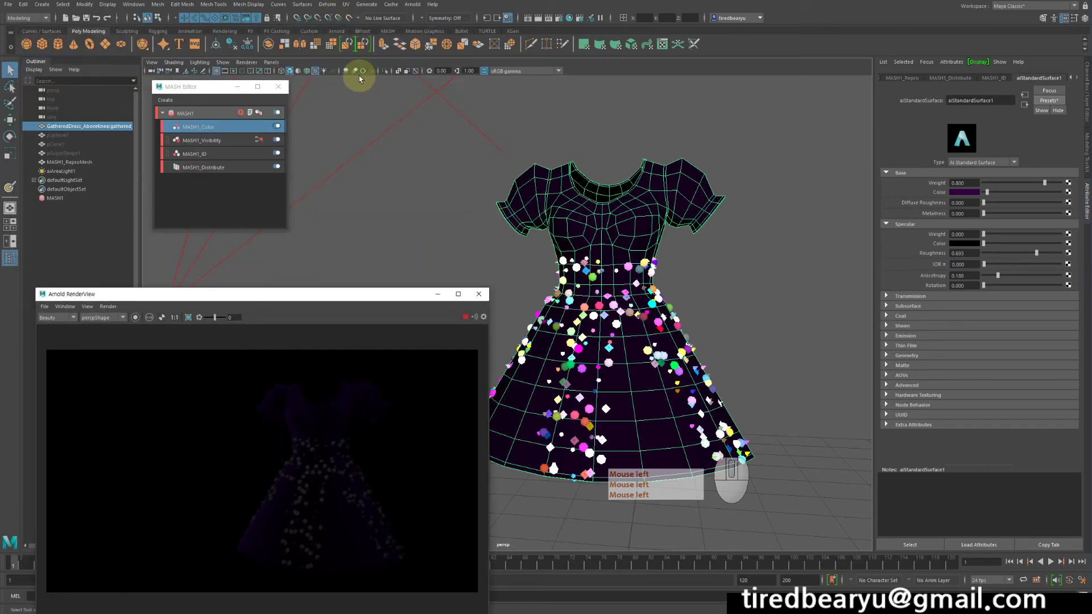
Step: Select the area light, move the render window up beside the dress and set the light's exposure to 5
{"action": "left_click_drag", "start_coordinate": [380, 111], "coordinate": [413, 143]}
{"action": "left_click_drag", "start_coordinate": [358, 75], "coordinate": [438, 169]}
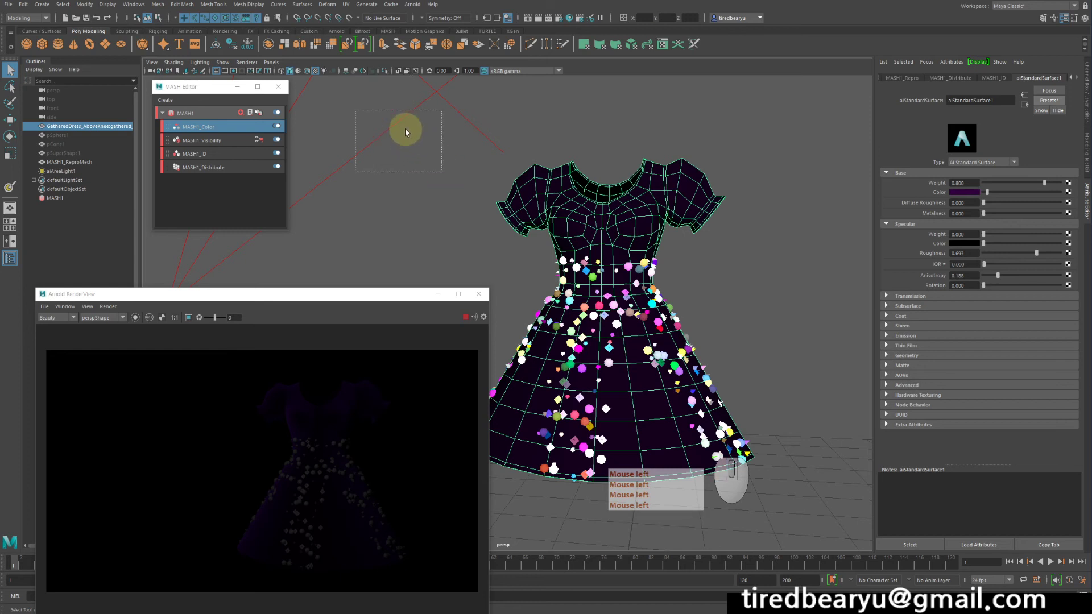
{"action": "left_click_drag", "start_coordinate": [406, 133], "coordinate": [360, 254]}
{"action": "left_click_drag", "start_coordinate": [349, 295], "coordinate": [350, 207]}
{"action": "left_click", "coordinate": [896, 165]}
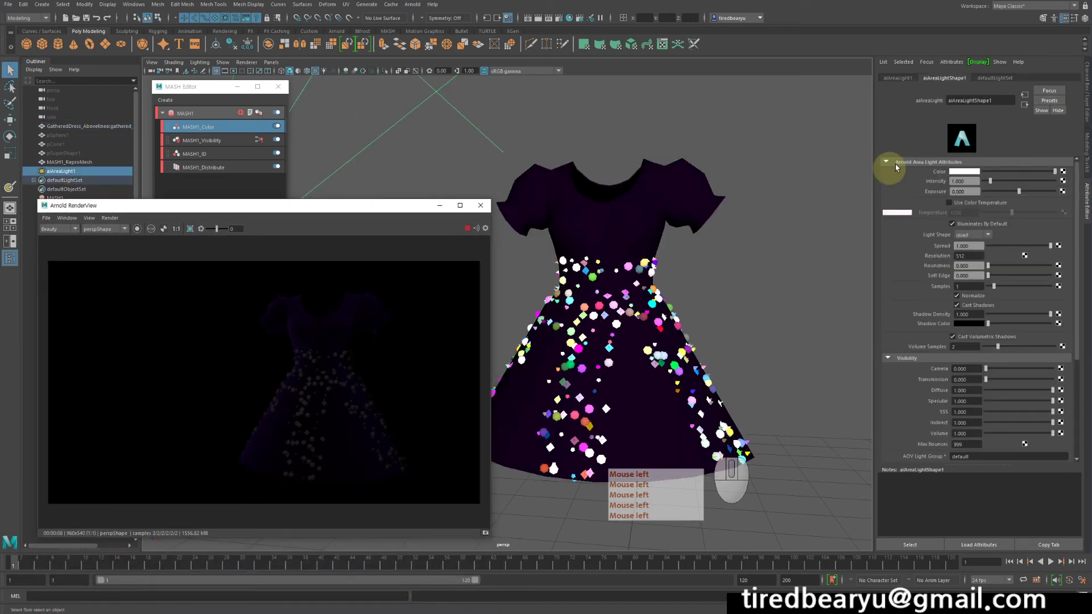
{"action": "left_click", "coordinate": [992, 78]}
{"action": "left_click", "coordinate": [951, 78]}
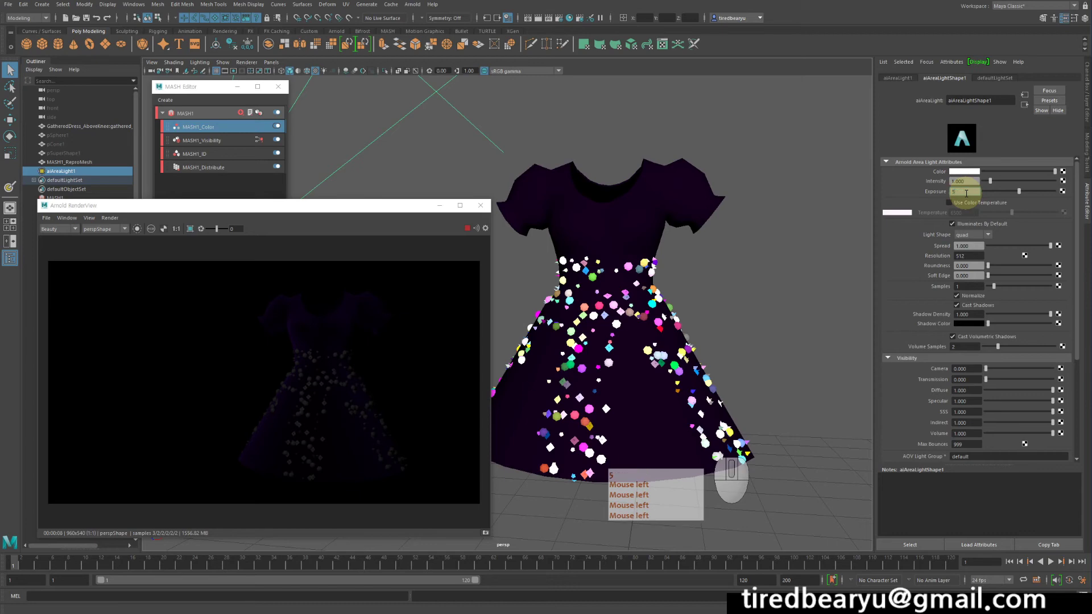
{"action": "left_click", "coordinate": [966, 194]}
{"action": "type", "text": "5"}
{"action": "key", "text": "Return"}
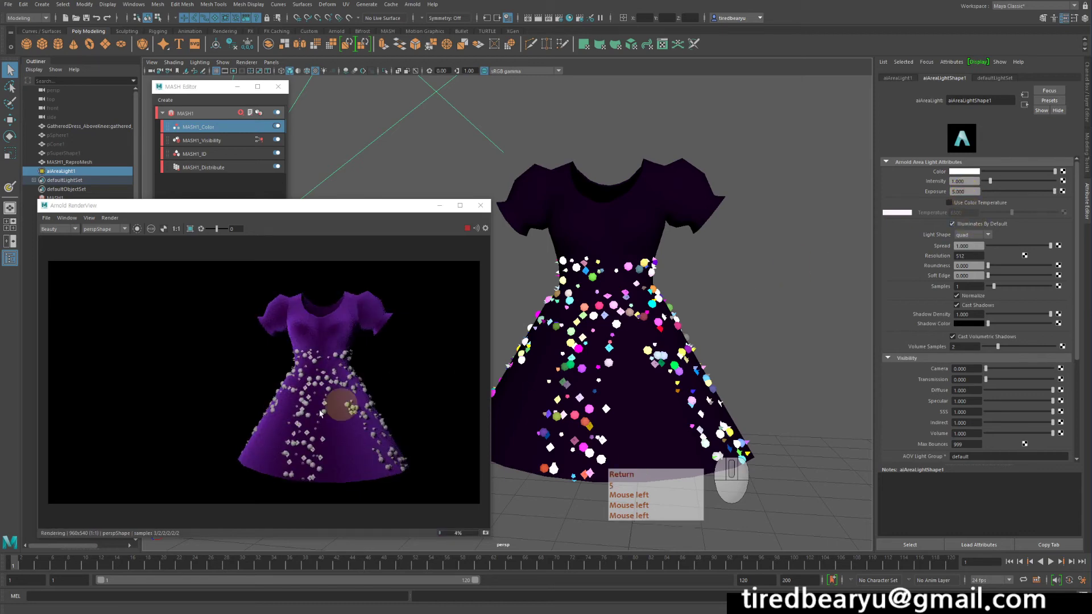
Step: Select the scattered ornaments, MASH1_ReproMesh, and open the attributes of their current material
{"action": "left_click_drag", "start_coordinate": [718, 265], "coordinate": [703, 262], "text": "alt"}
{"action": "middle_click_drag", "start_coordinate": [703, 262], "coordinate": [734, 285], "text": "alt"}
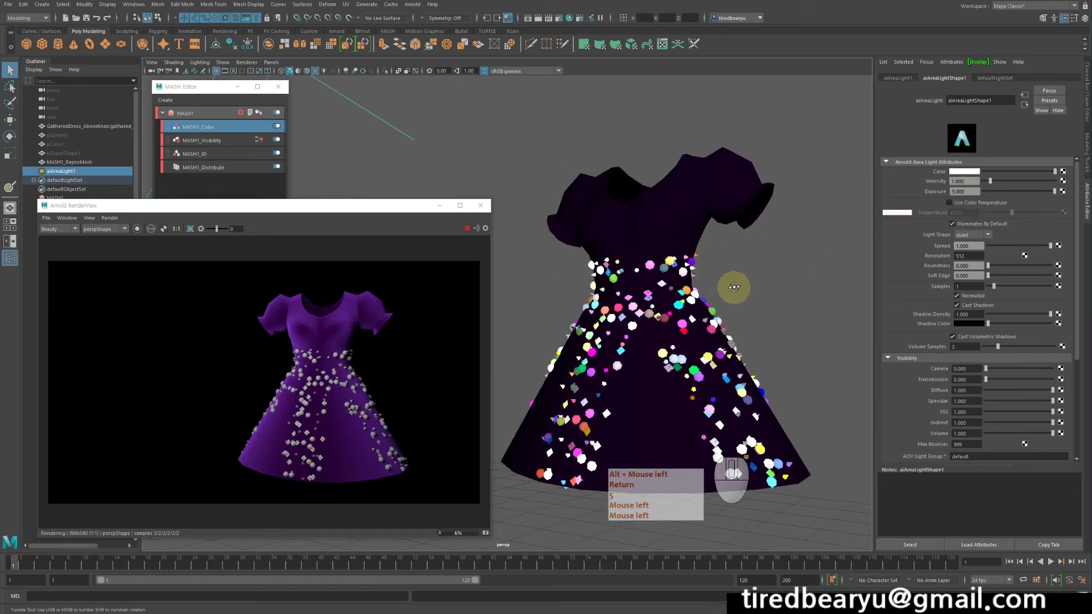
{"action": "left_click_drag", "start_coordinate": [734, 285], "coordinate": [721, 246], "text": "alt"}
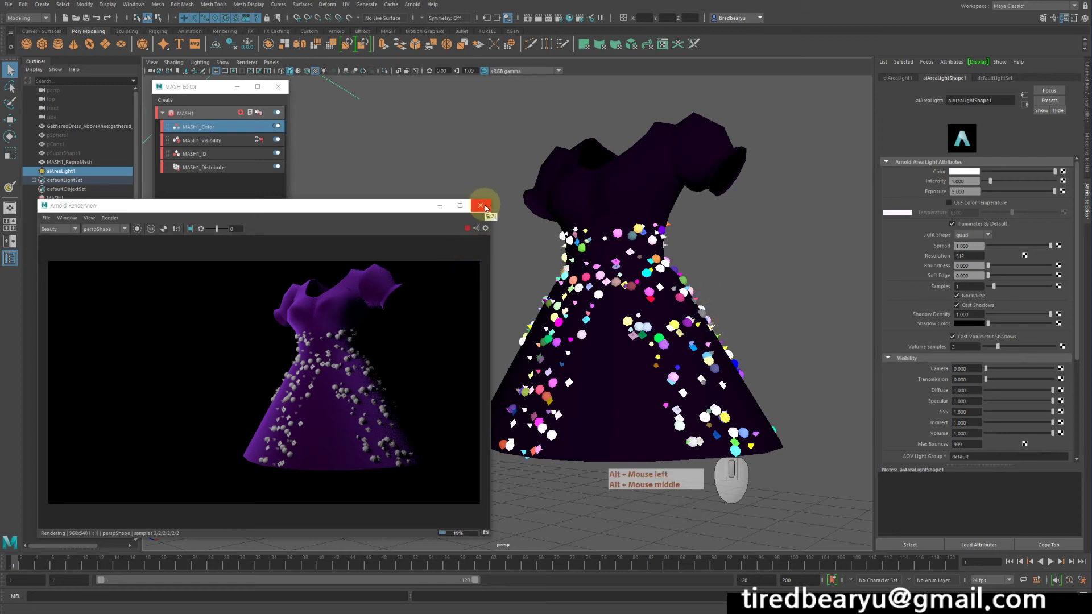
{"action": "left_click", "coordinate": [801, 277]}
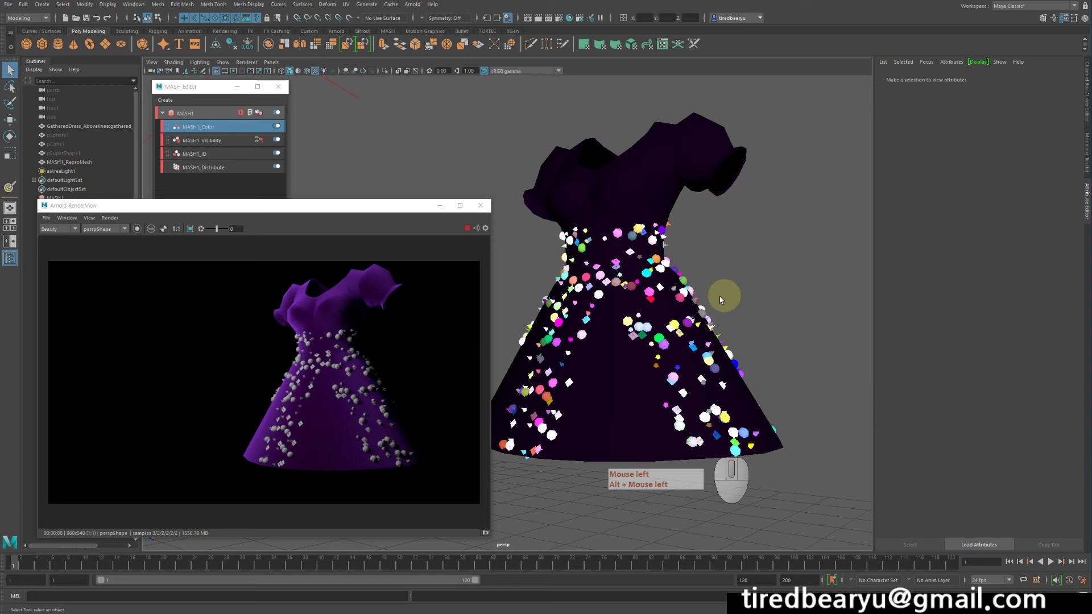
{"action": "left_click", "coordinate": [691, 291]}
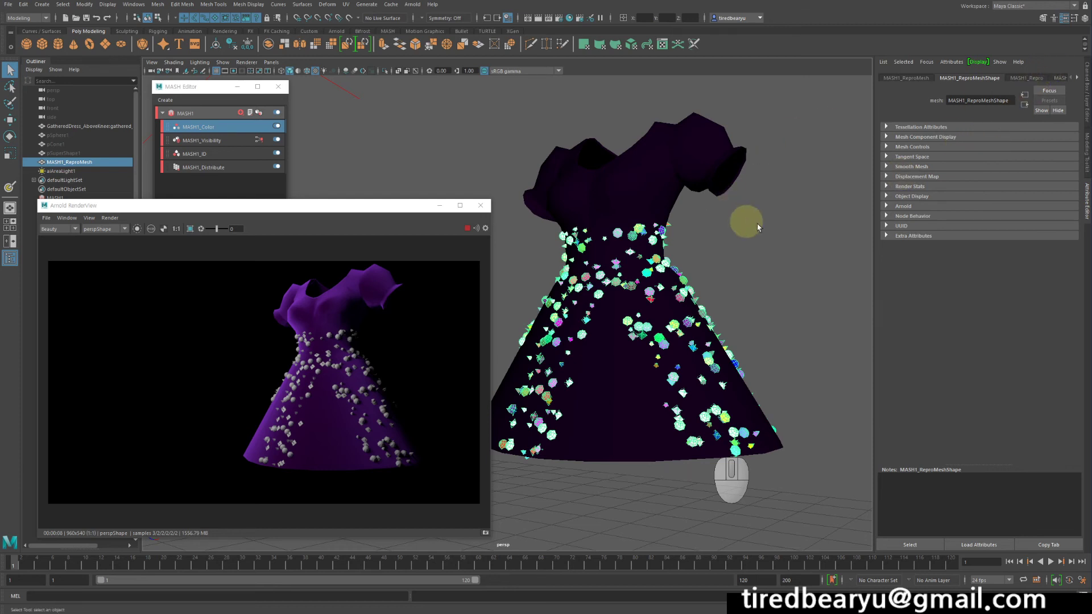
{"action": "left_click", "coordinate": [672, 235]}
{"action": "left_click", "coordinate": [665, 233]}
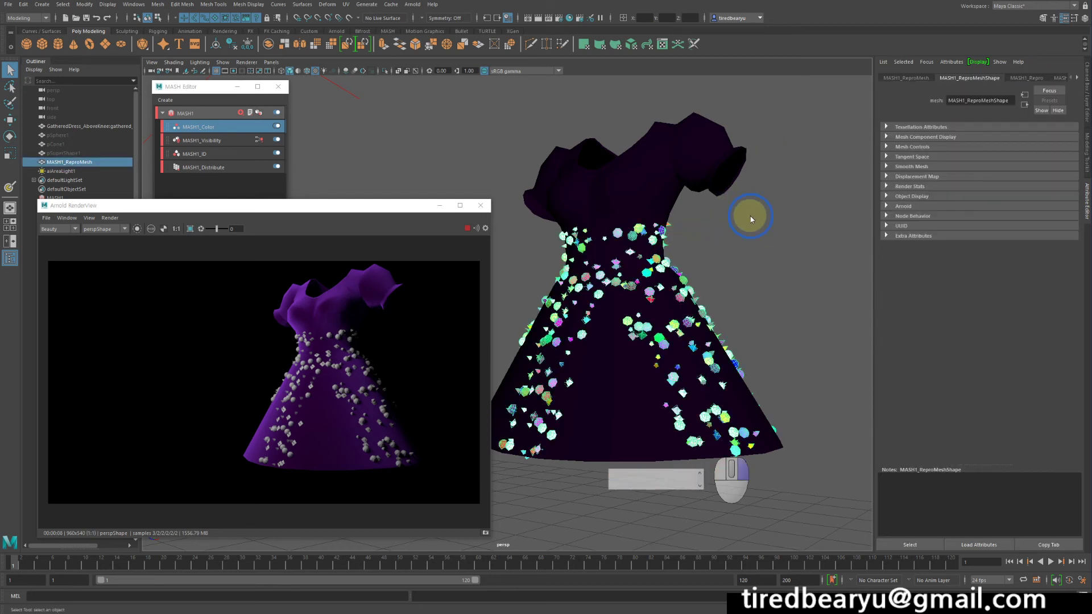
{"action": "right_click_drag", "start_coordinate": [748, 216], "coordinate": [757, 436]}
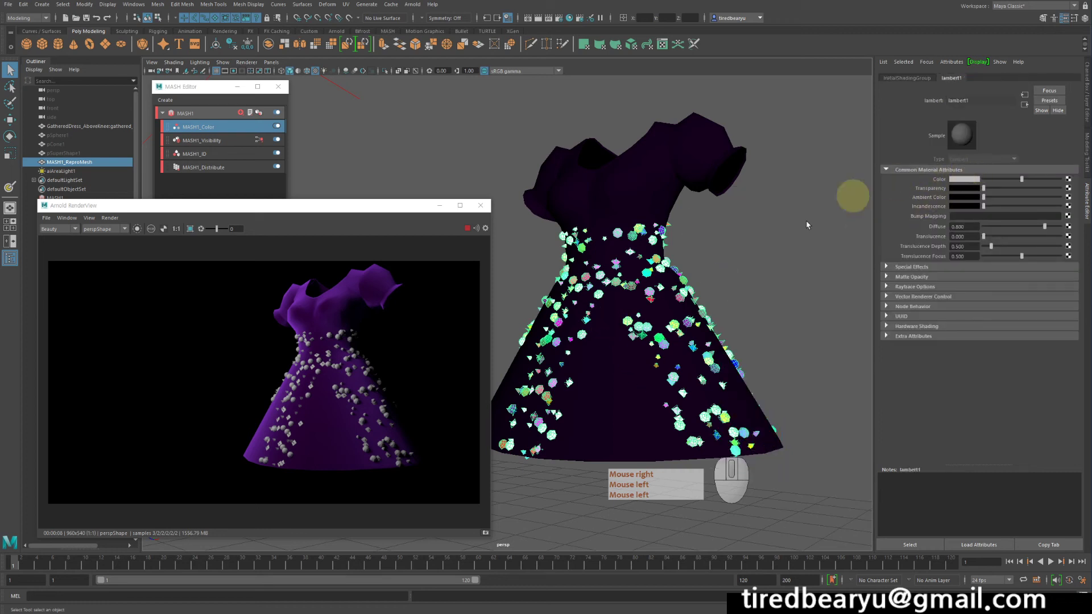
Step: Assign a new Arnold aiStandardSurface material to the ornaments' MASH1_ReproMesh
{"action": "right_click_drag", "start_coordinate": [670, 228], "coordinate": [684, 460]}
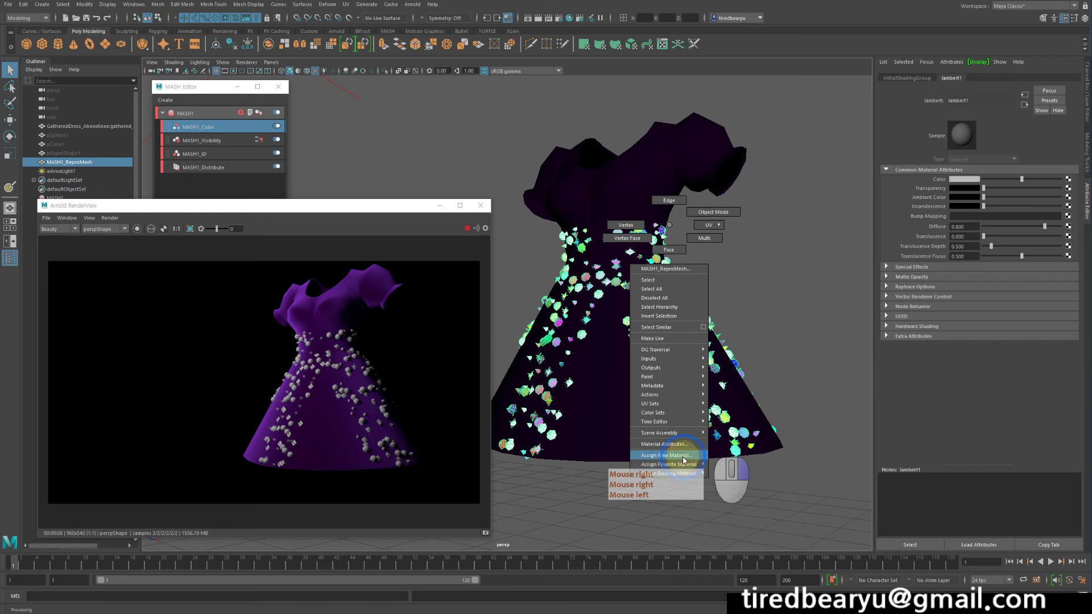
{"action": "right_click_drag", "start_coordinate": [683, 461], "coordinate": [678, 447]}
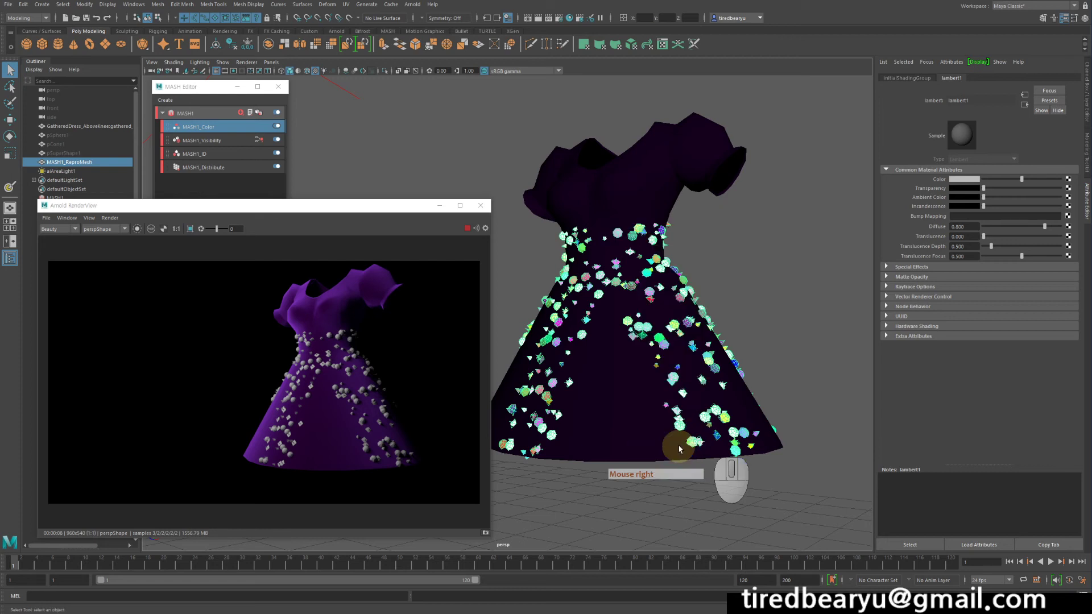
{"action": "right_click_drag", "start_coordinate": [718, 249], "coordinate": [705, 467]}
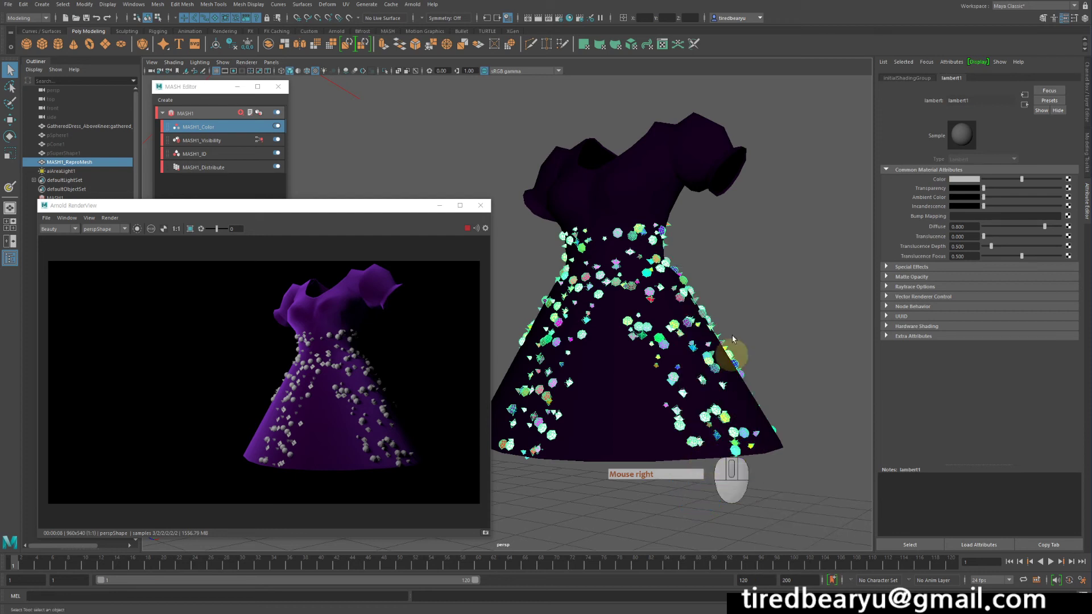
{"action": "right_click_drag", "start_coordinate": [733, 250], "coordinate": [745, 488]}
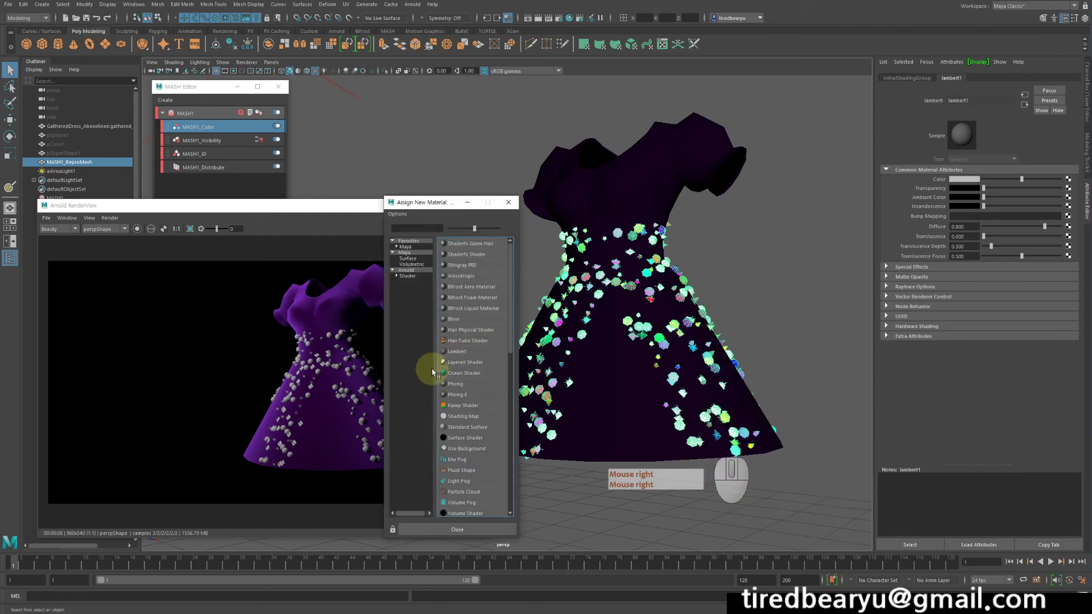
{"action": "left_click", "coordinate": [406, 276]}
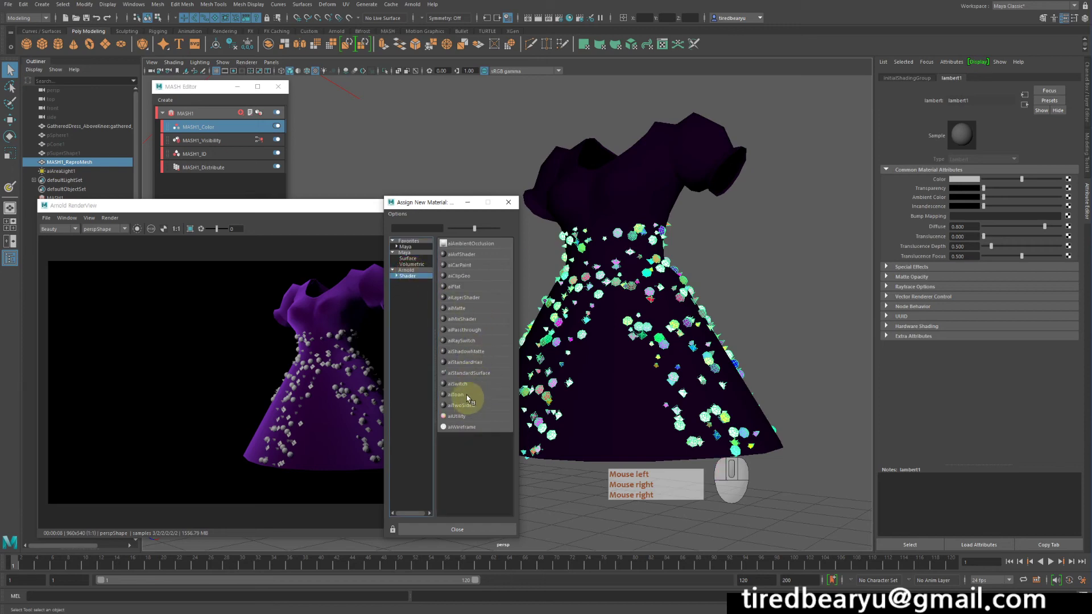
{"action": "left_click", "coordinate": [470, 375]}
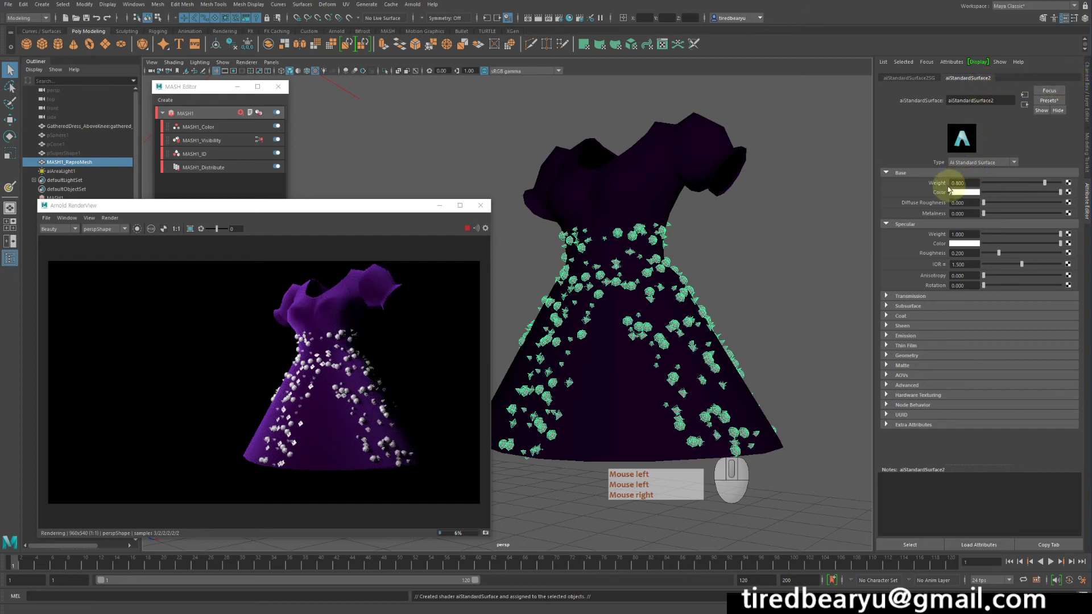
Step: Connect an aiUserDataColor node to the ornament material's base color and set its attribute name to colorSet1
{"action": "left_click", "coordinate": [1069, 192]}
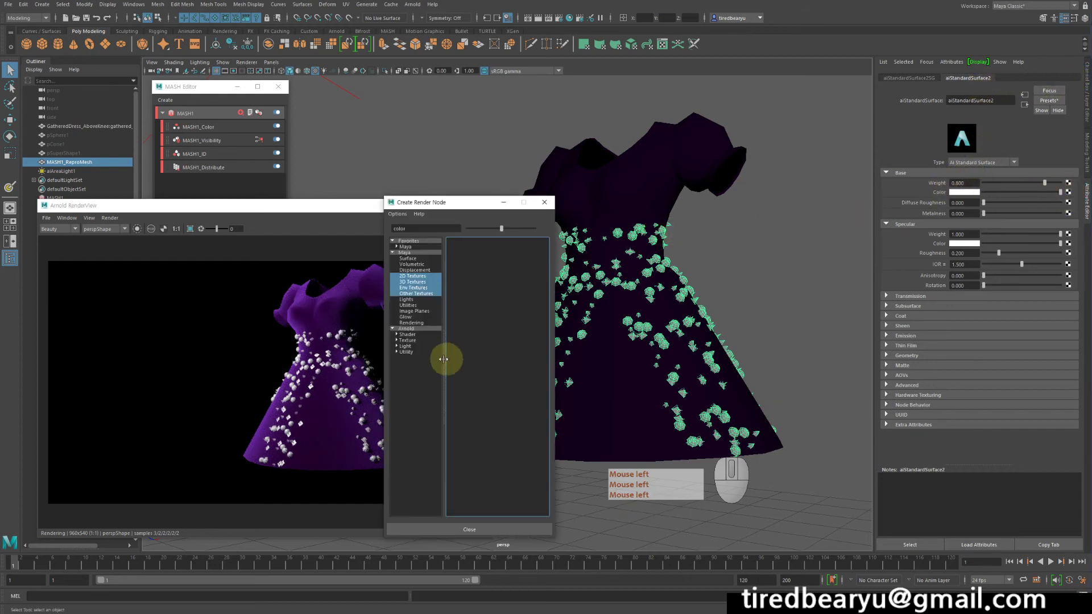
{"action": "left_click", "coordinate": [405, 351]}
{"action": "left_click", "coordinate": [426, 228]}
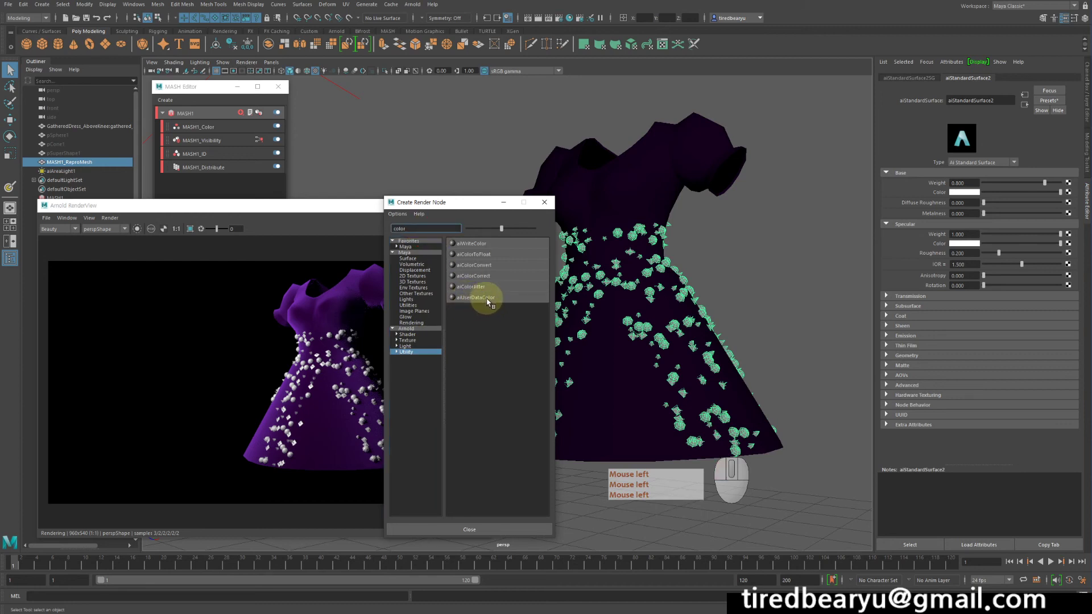
{"action": "left_click", "coordinate": [488, 301]}
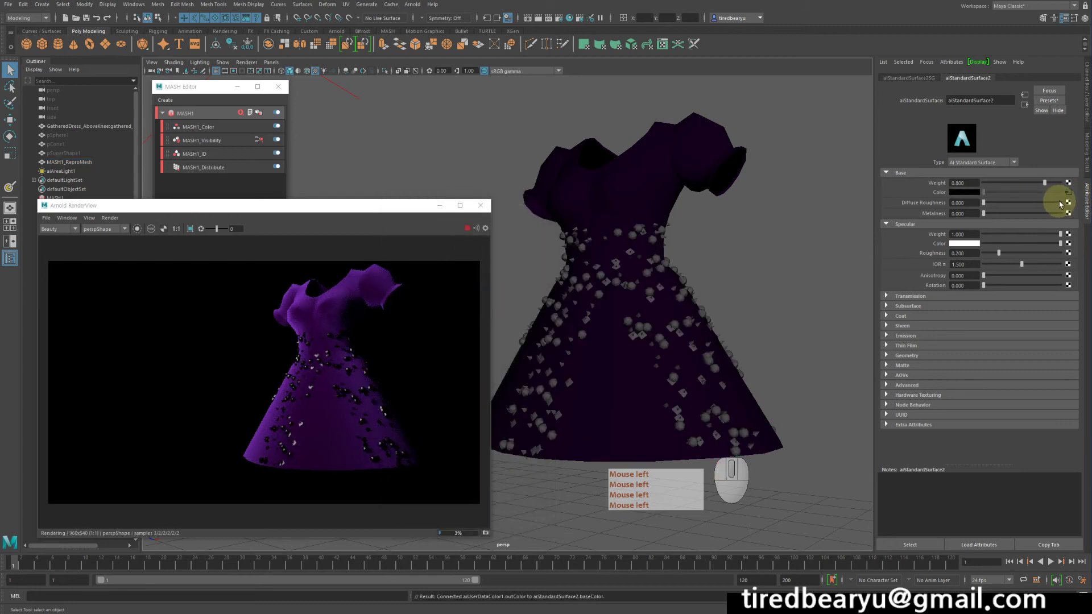
{"action": "left_click", "coordinate": [973, 132]}
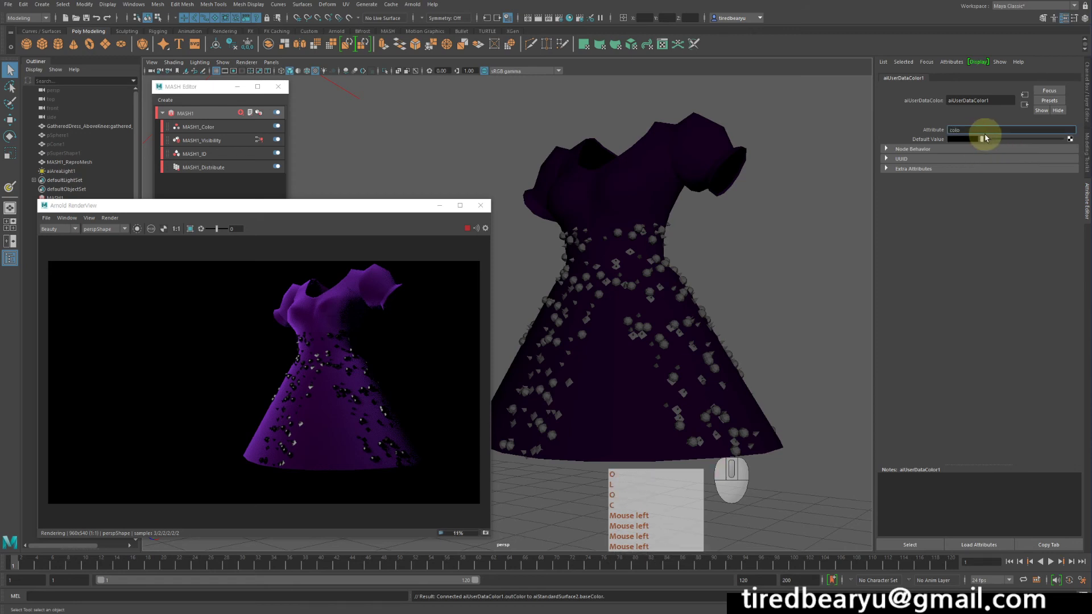
{"action": "type", "text": "colorSet1"}
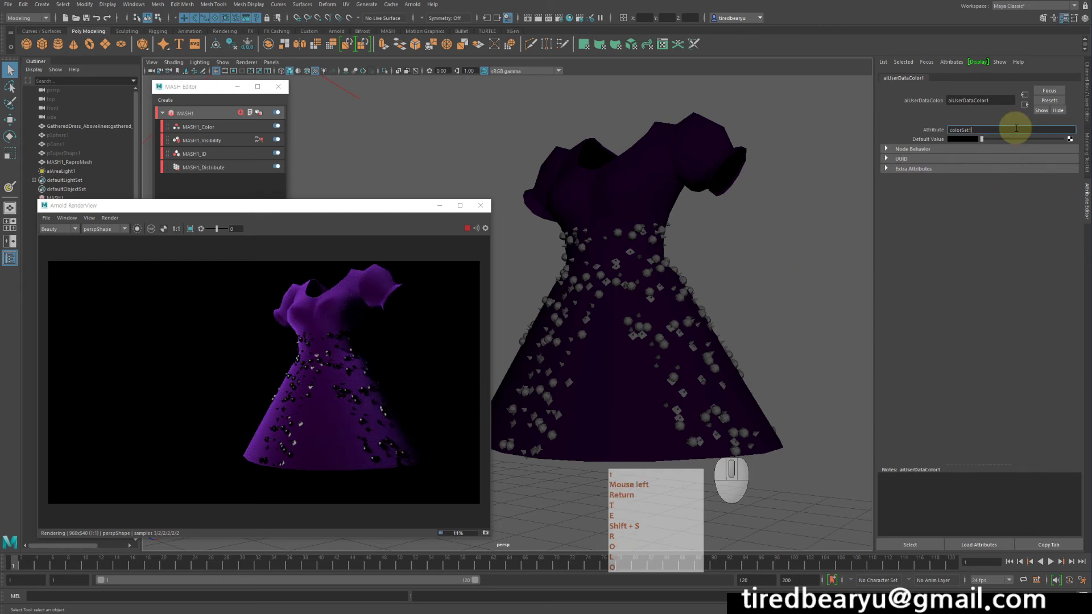
{"action": "key", "text": "Return"}
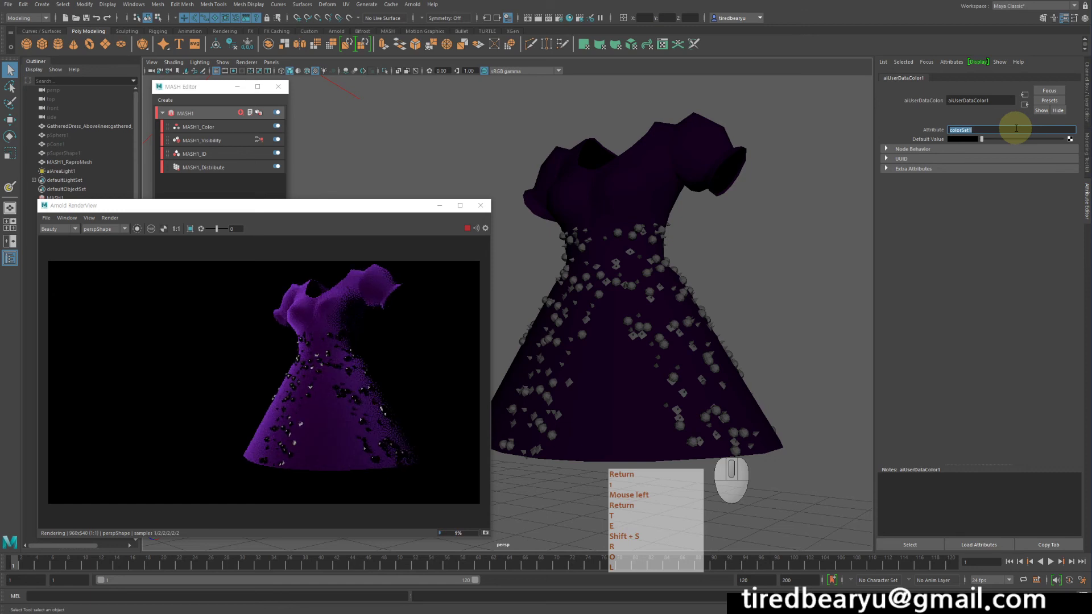
Step: Change the attribute name of the aiUserDataColor node to colorSet
{"action": "right_click_drag", "start_coordinate": [802, 258], "coordinate": [802, 259], "text": "alt"}
{"action": "left_click_drag", "start_coordinate": [788, 254], "coordinate": [773, 249], "text": "alt"}
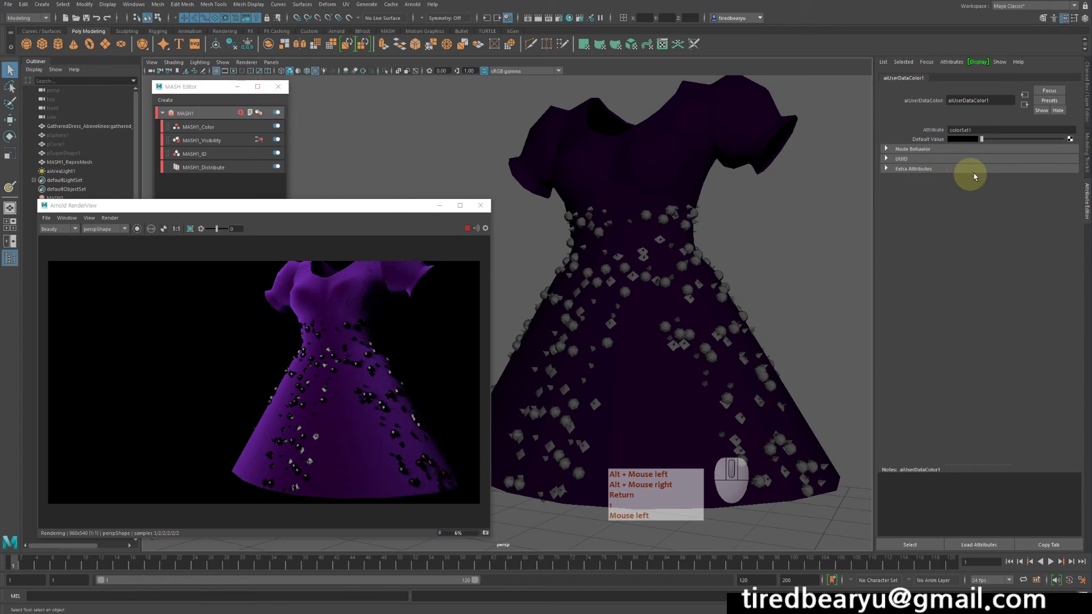
{"action": "middle_click_drag", "start_coordinate": [728, 238], "coordinate": [724, 210], "text": "alt"}
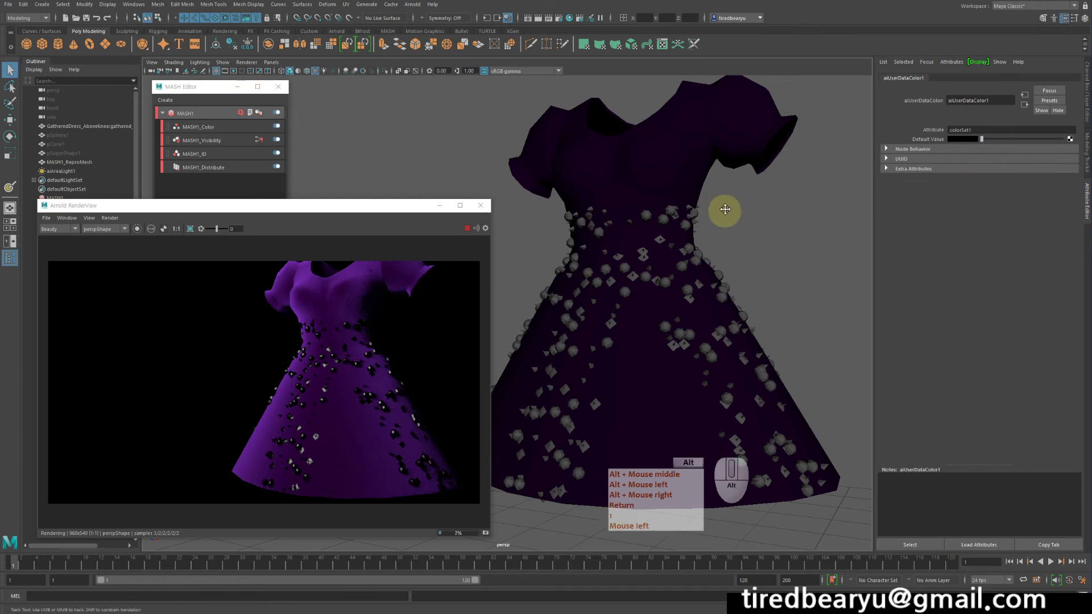
{"action": "left_click_drag", "start_coordinate": [724, 210], "coordinate": [718, 209], "text": "alt"}
{"action": "left_click_drag", "start_coordinate": [934, 175], "coordinate": [898, 177], "text": "alt"}
{"action": "left_click", "coordinate": [1004, 133]}
{"action": "key", "text": "BackSpace"}
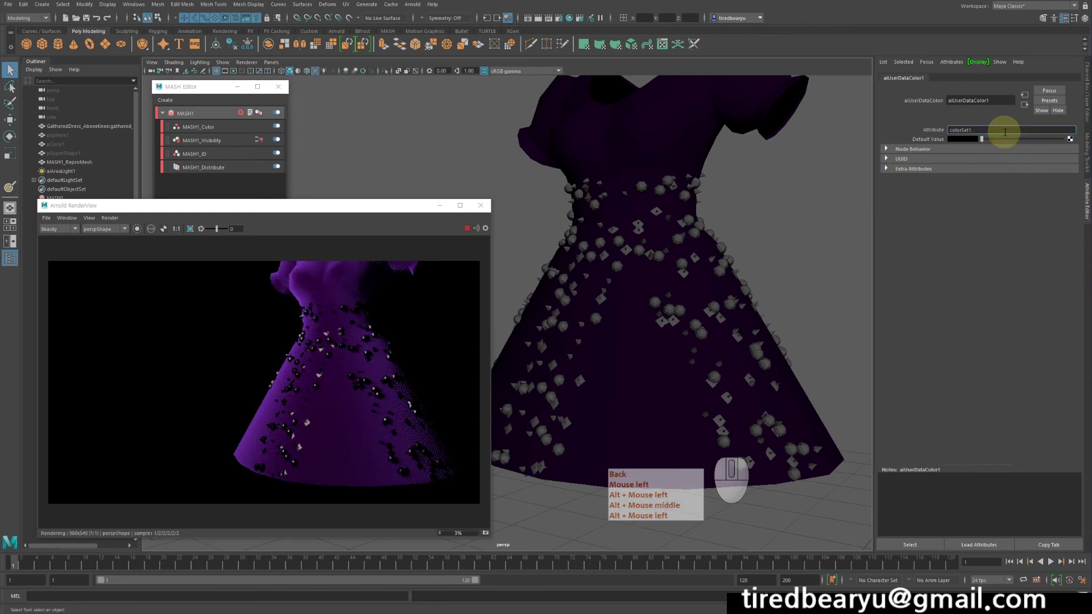
{"action": "key", "text": "Return"}
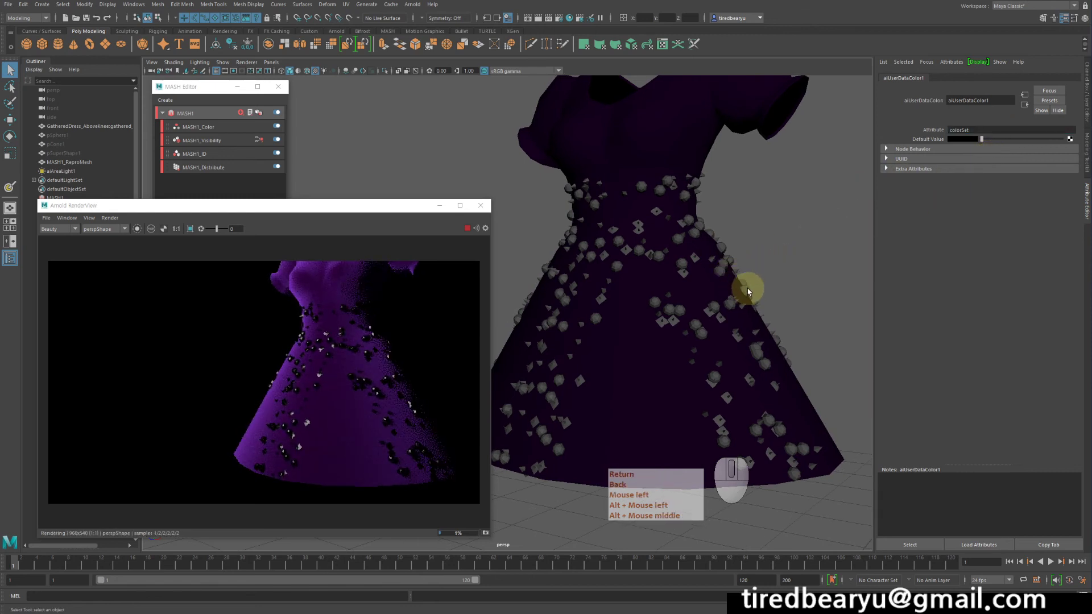
Step: Select the ornaments' MASH1_ReproMesh and enable Export Vertex Colors in its Arnold export attributes
{"action": "left_click", "coordinate": [747, 289]}
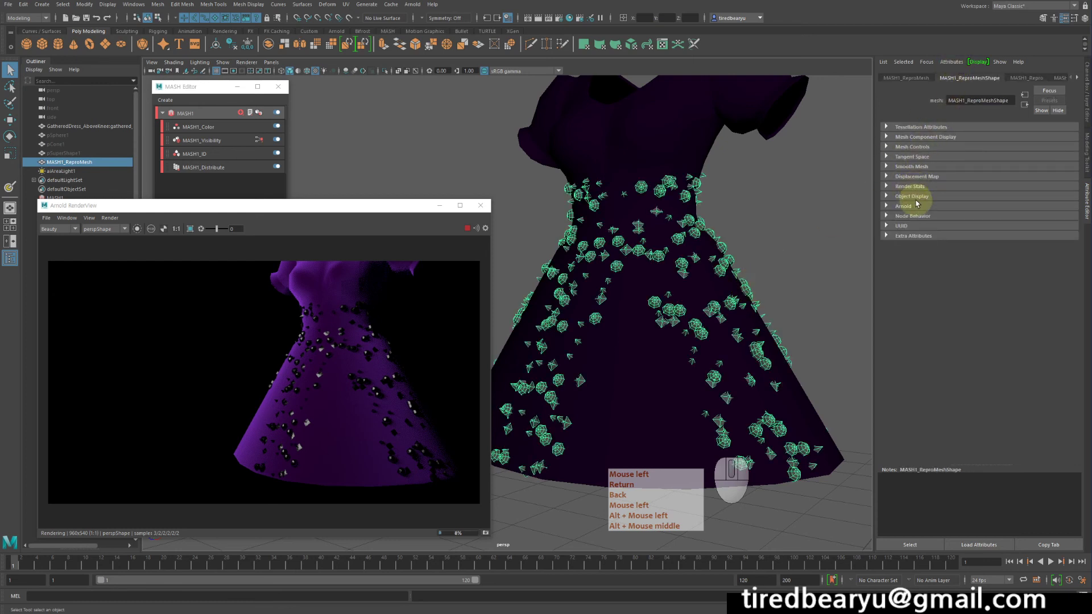
{"action": "left_click", "coordinate": [904, 206]}
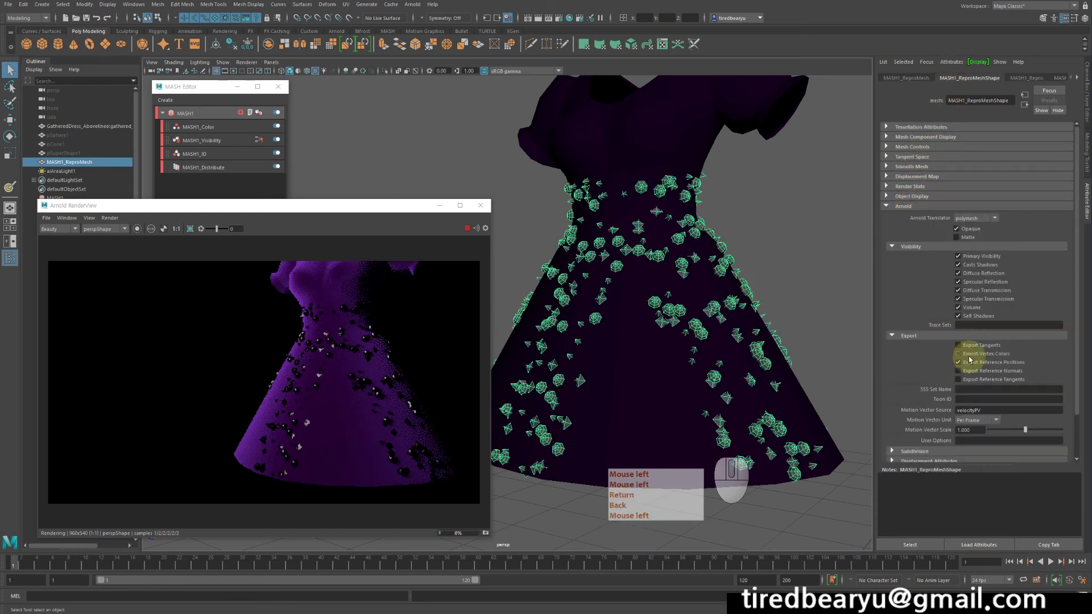
{"action": "left_click", "coordinate": [980, 354]}
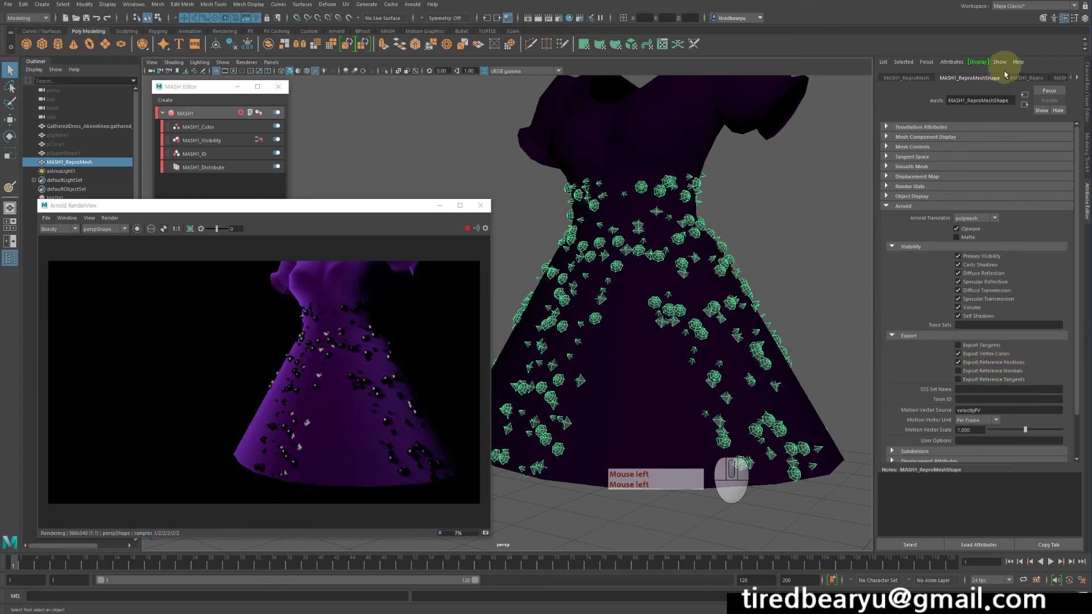
Step: Reopen the color node feeding aiStandardSurface2's base color and set its attribute name to colorSet1
{"action": "left_click", "coordinate": [1077, 77]}
{"action": "left_click", "coordinate": [1077, 77]}
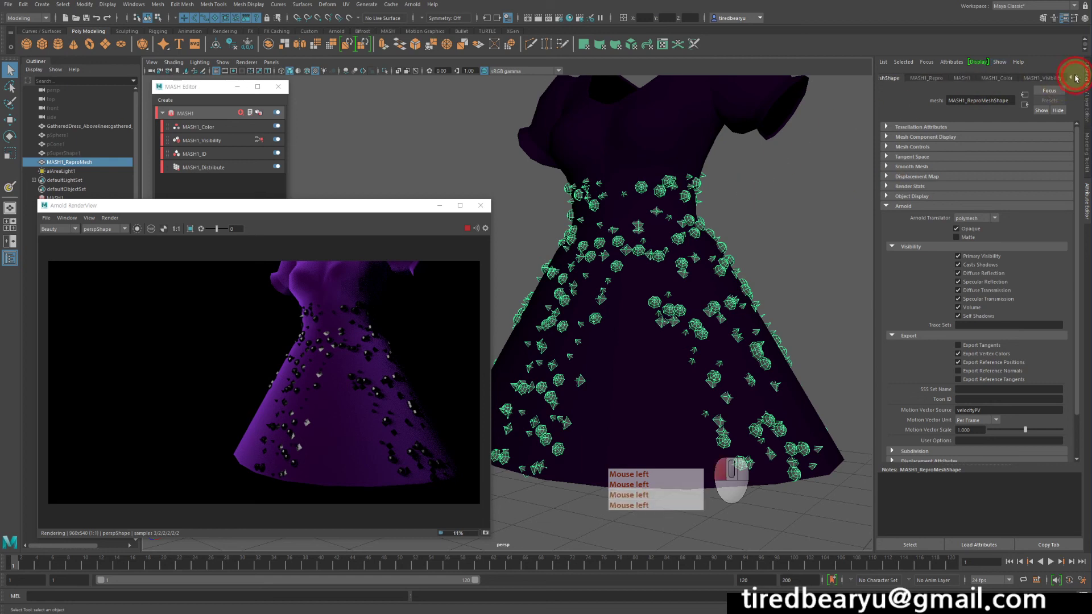
{"action": "left_click", "coordinate": [1077, 78]}
{"action": "left_click", "coordinate": [1076, 78]}
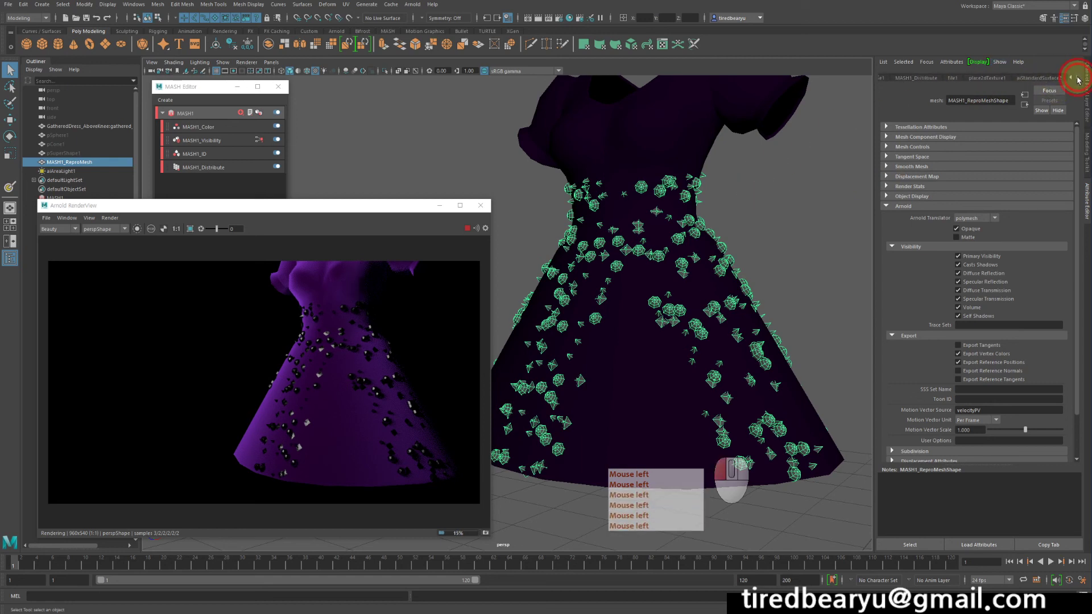
{"action": "left_click", "coordinate": [1077, 78]}
{"action": "left_click", "coordinate": [1039, 78]}
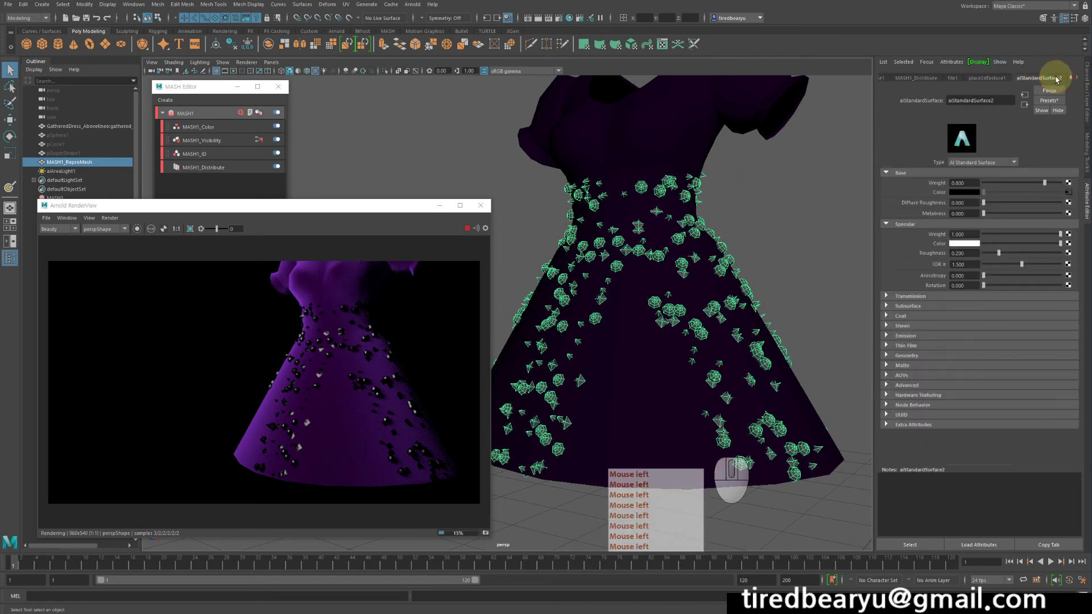
{"action": "left_click", "coordinate": [1069, 192]}
{"action": "left_click", "coordinate": [980, 131]}
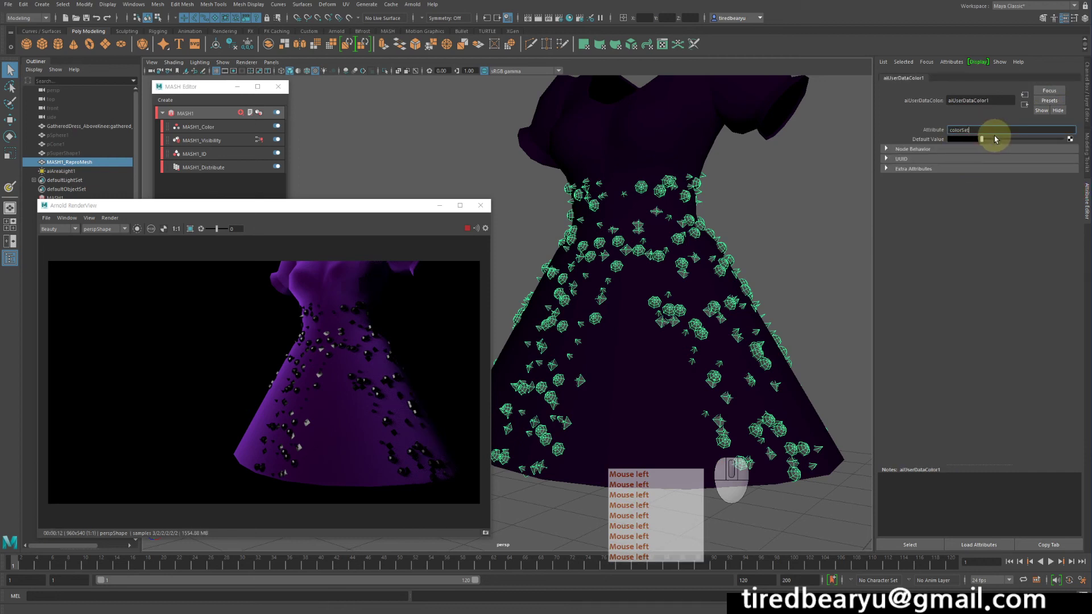
{"action": "type", "text": "1"}
{"action": "key", "text": "Return"}
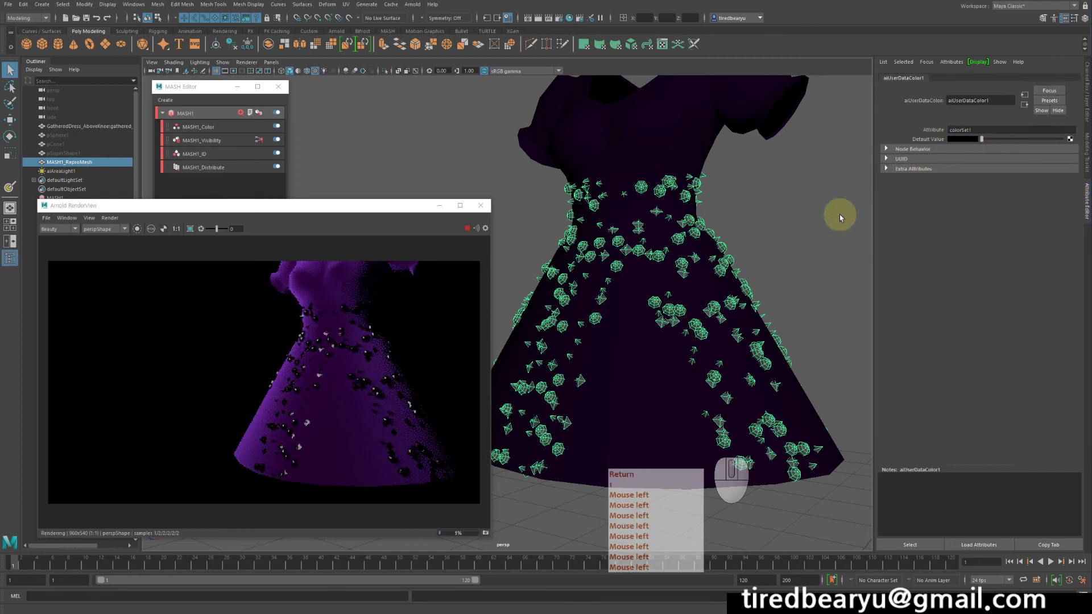
{"action": "left_click_drag", "start_coordinate": [787, 246], "coordinate": [793, 243], "text": "alt"}
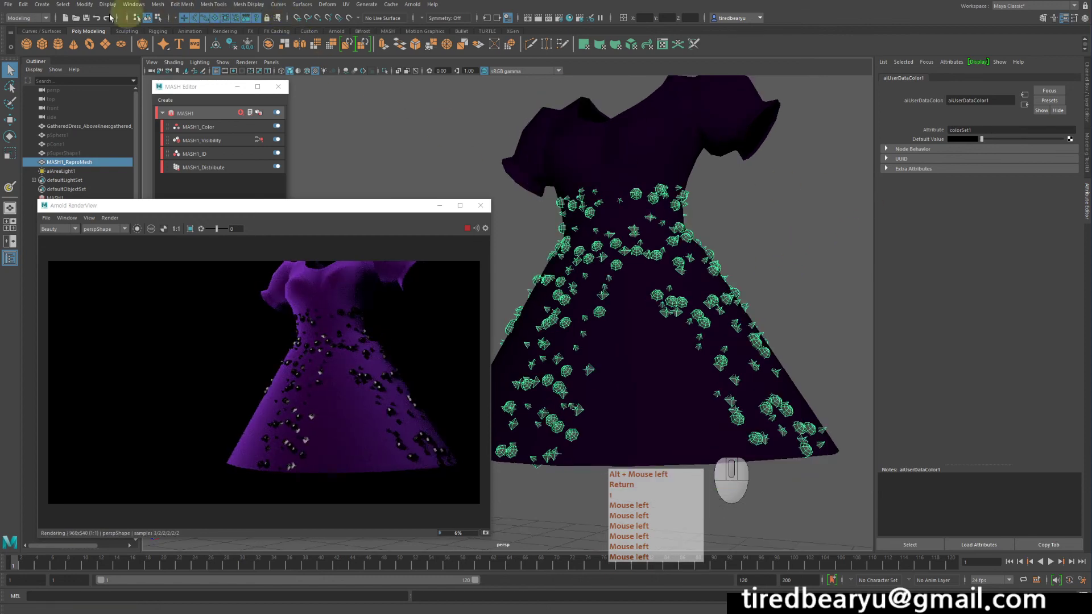
Step: Open the Color Set Editor for the selected ornaments and copy the exact name of their color set
{"action": "left_click", "coordinate": [28, 18]}
{"action": "left_click", "coordinate": [22, 28]}
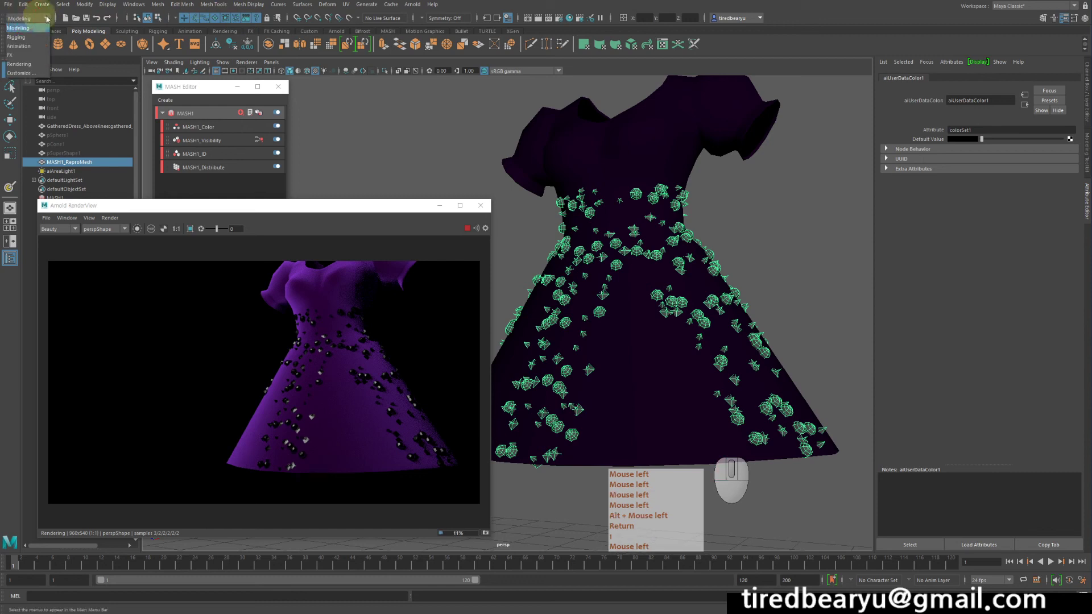
{"action": "left_click", "coordinate": [250, 5]}
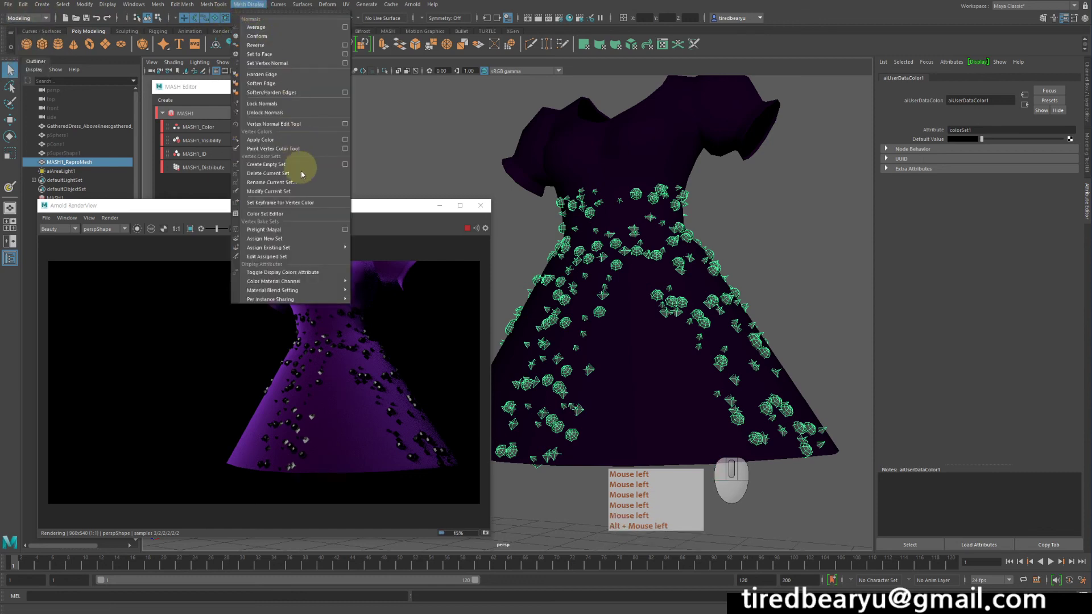
{"action": "left_click", "coordinate": [301, 212]}
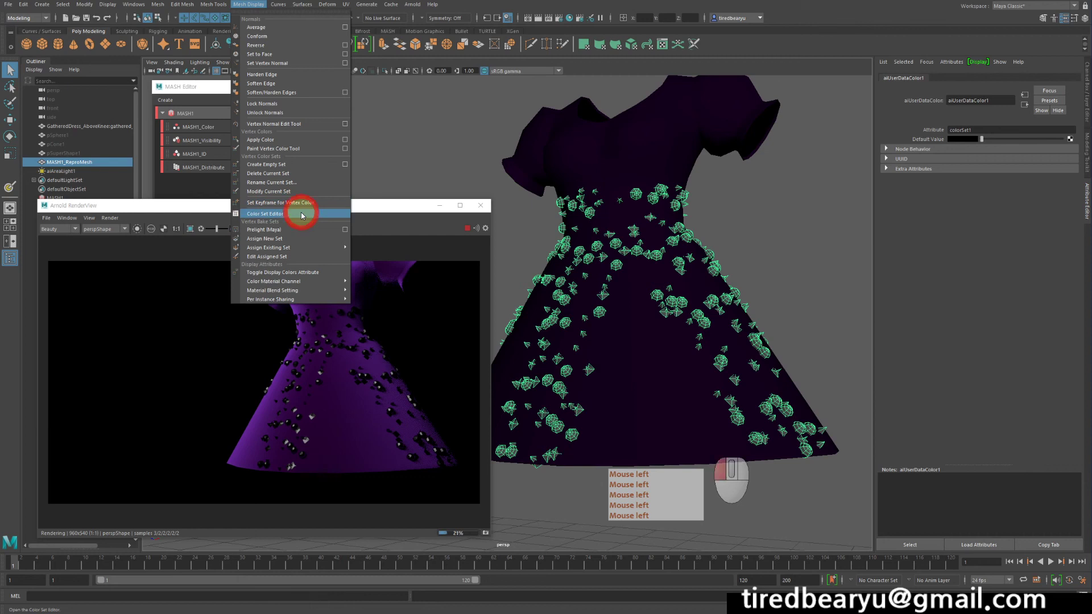
{"action": "left_click", "coordinate": [414, 224]}
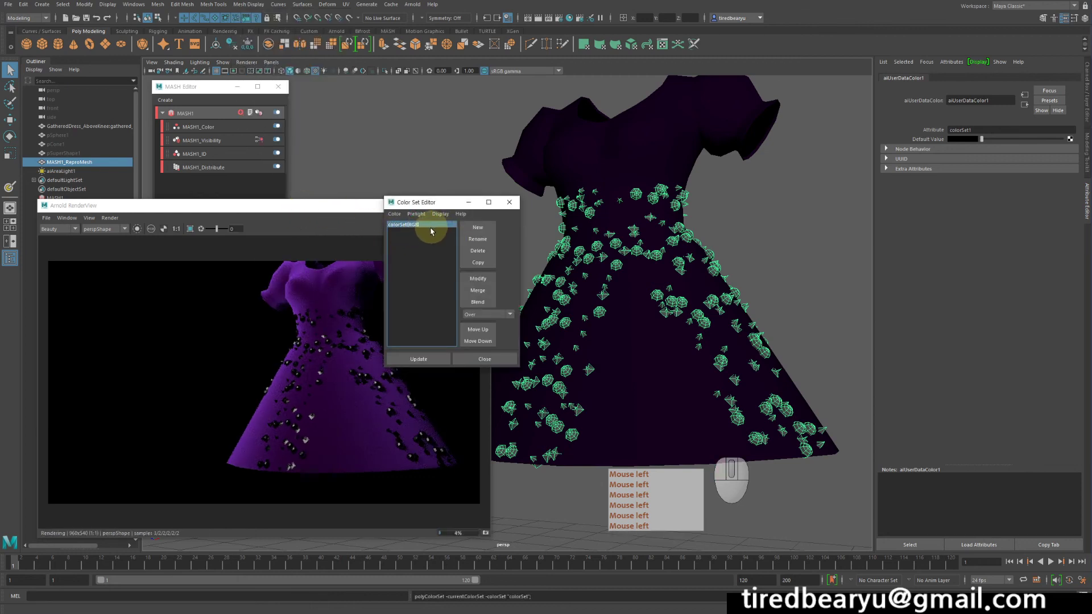
{"action": "double_click", "coordinate": [431, 224]}
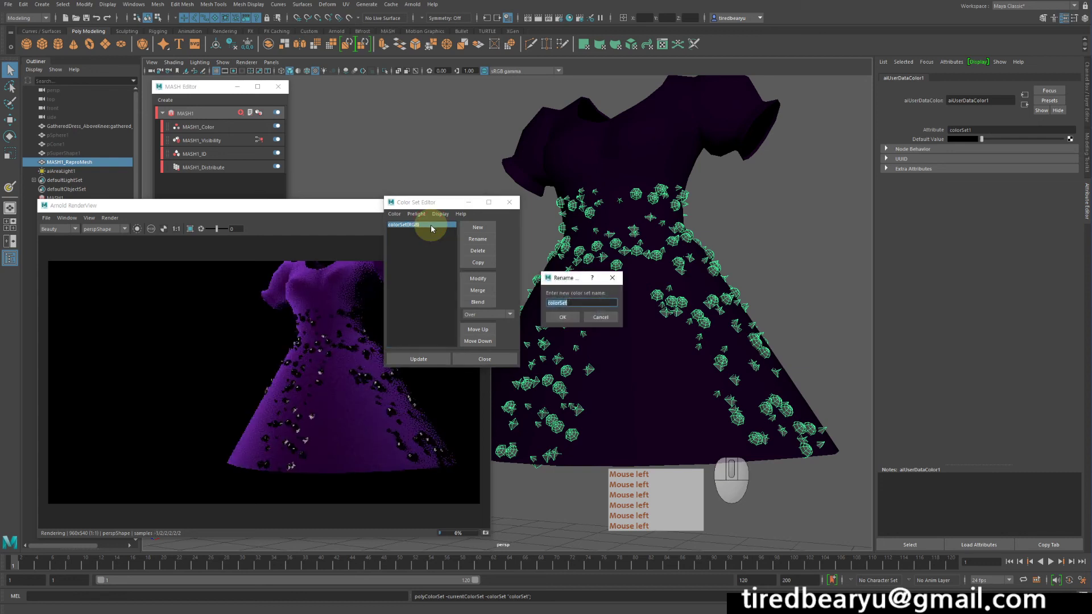
{"action": "left_click", "coordinate": [566, 306]}
{"action": "left_click", "coordinate": [573, 303]}
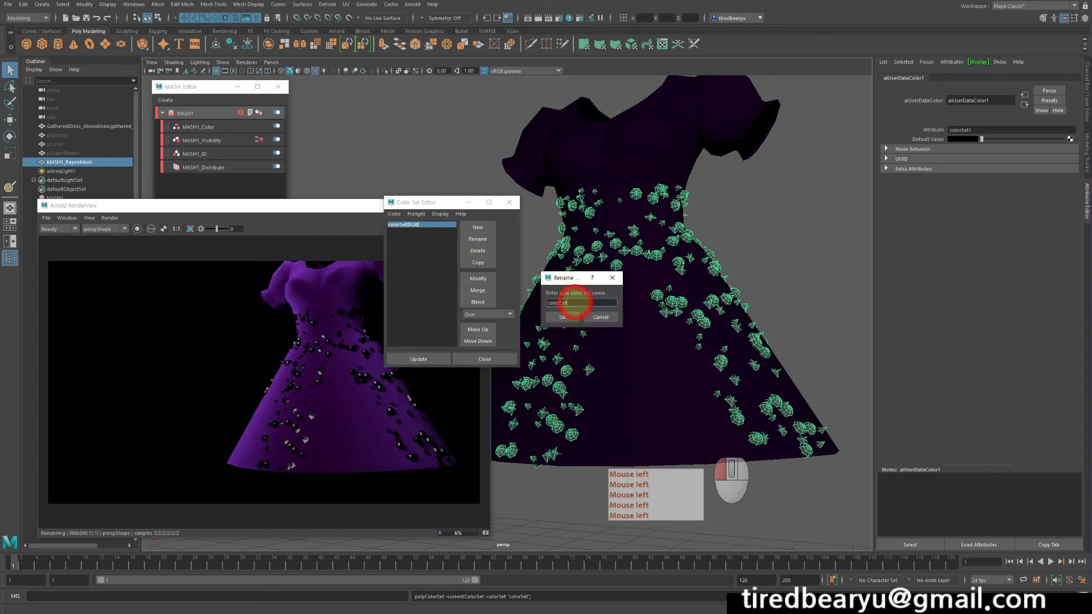
{"action": "key", "text": "ctrl+a"}
{"action": "key", "text": "ctrl+c"}
{"action": "left_click", "coordinate": [563, 317]}
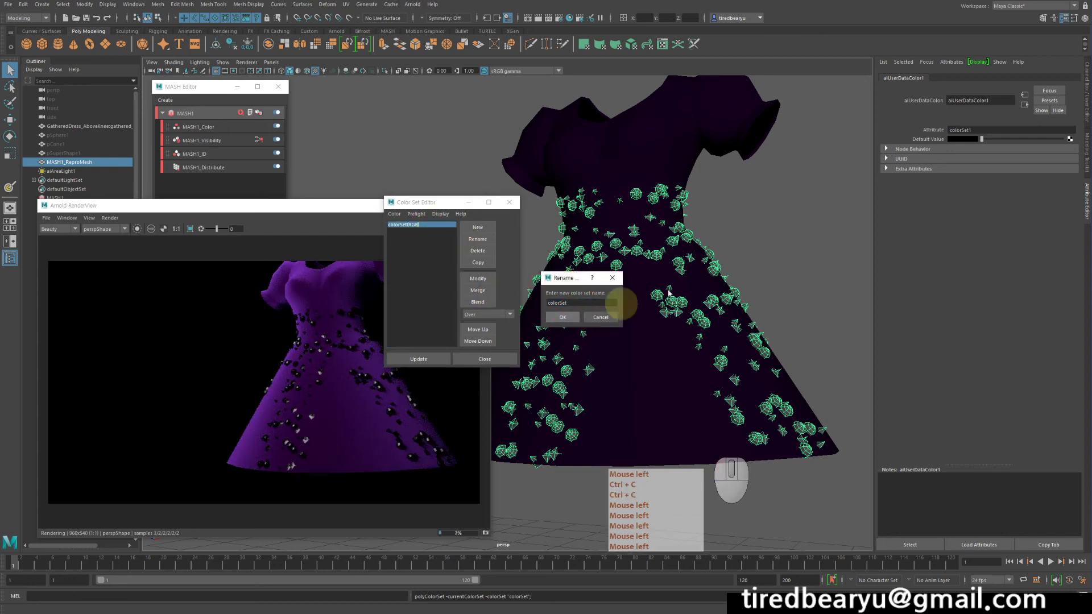
Step: Set the attribute name of aiUserDataColor1 to the copied colorSet and close the Color Set Editor
{"action": "key", "text": "ctrl+v"}
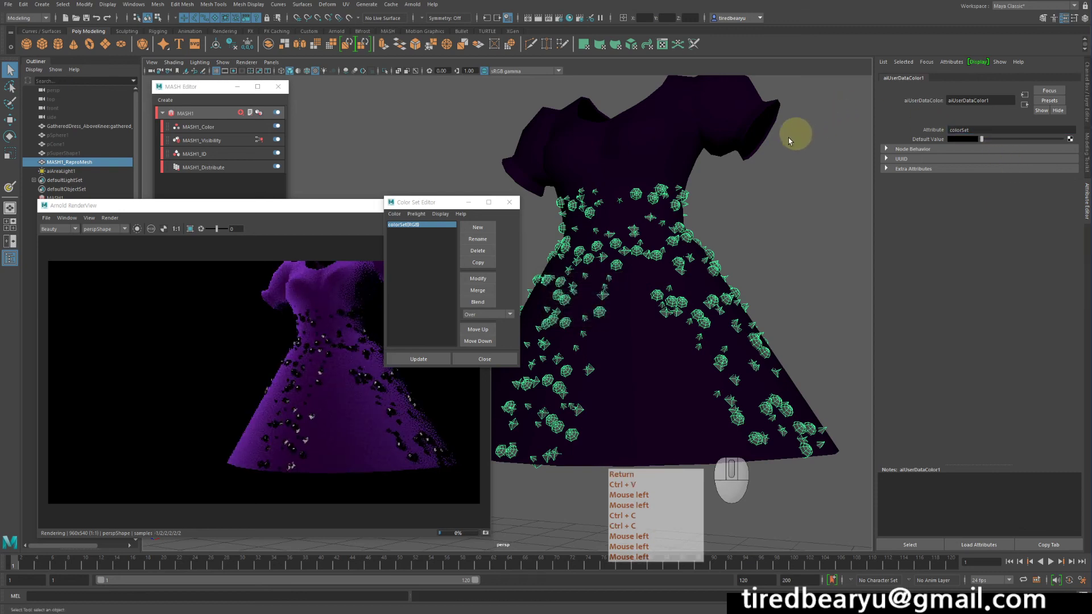
{"action": "left_click", "coordinate": [510, 203]}
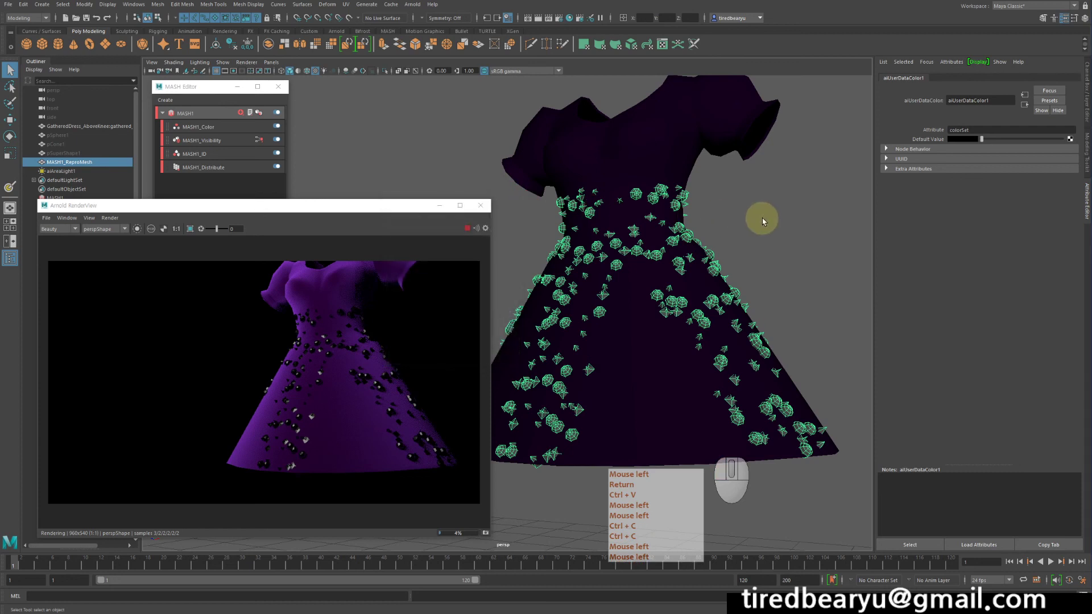
{"action": "left_click_drag", "start_coordinate": [772, 220], "coordinate": [792, 227], "text": "alt"}
{"action": "left_click", "coordinate": [787, 228]}
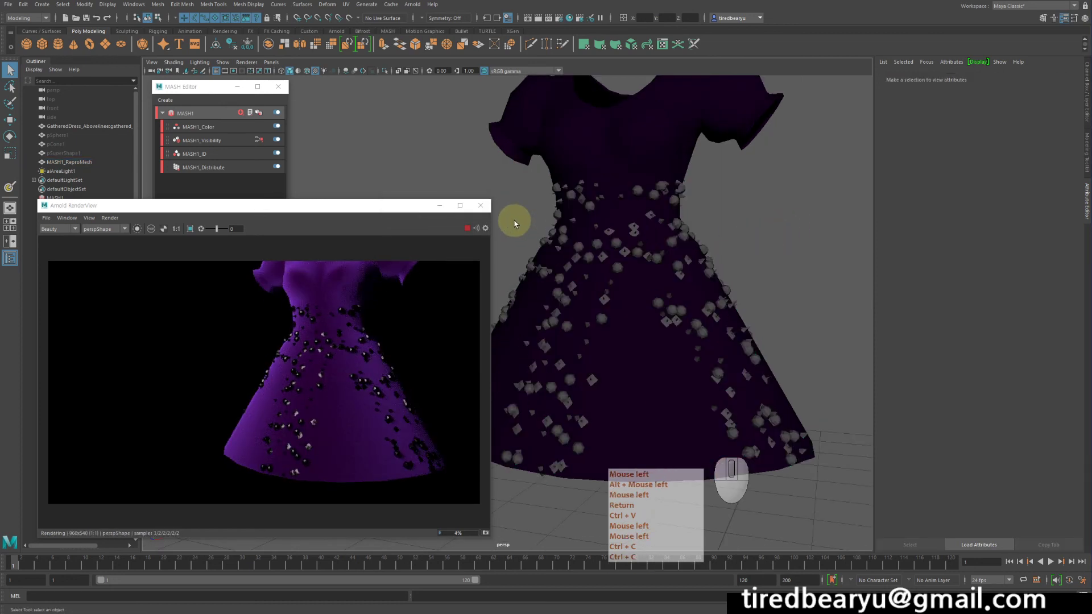
Step: Reselect MASH1_ReproMesh and turn on Export Vertex Colors in the Arnold export settings of its shape node
{"action": "left_click", "coordinate": [686, 191]}
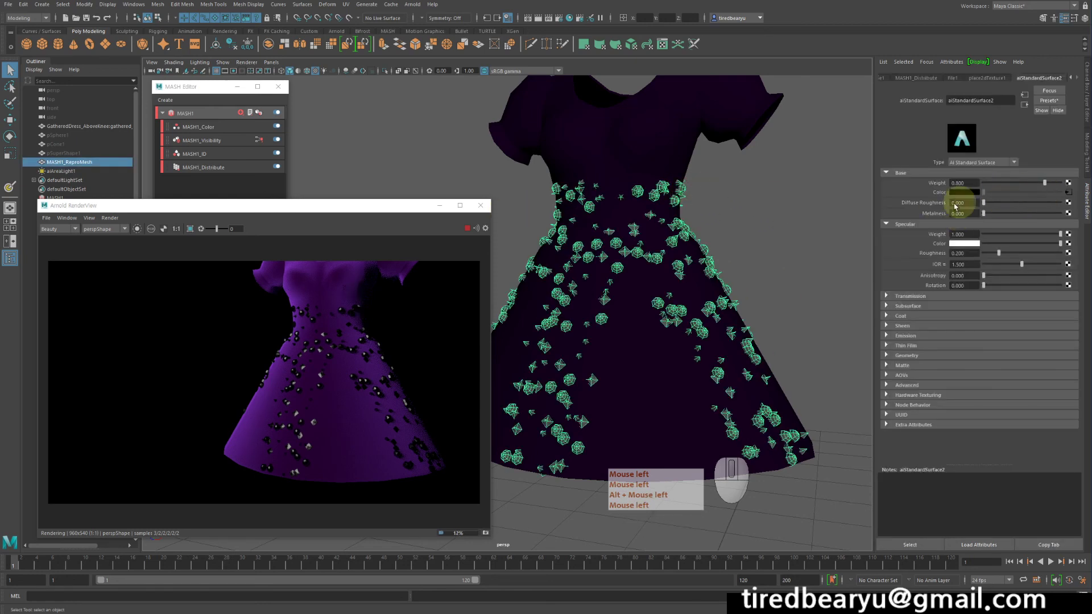
{"action": "left_click", "coordinate": [85, 162]}
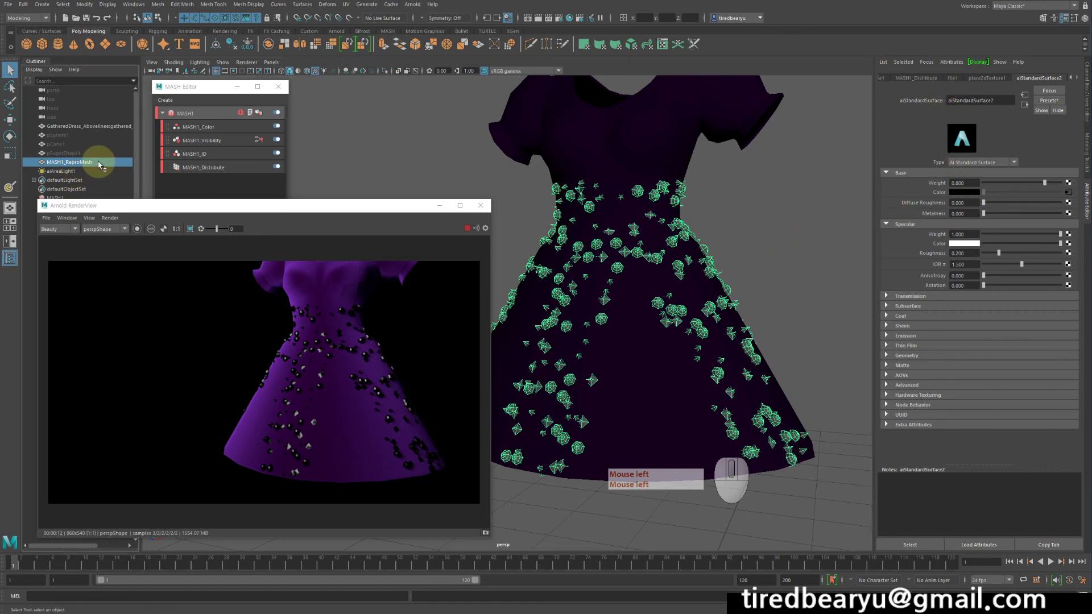
{"action": "left_click", "coordinate": [954, 82]}
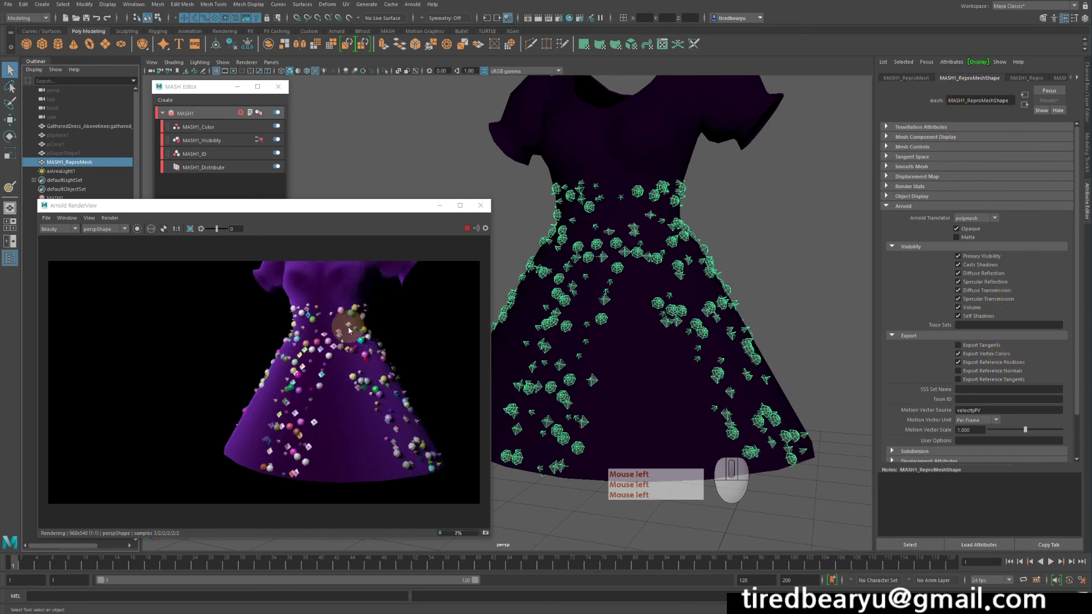
Step: Rearrange the Arnold RenderView and MASH Editor windows and reframe the whole dress to inspect the rendered ornament colors
{"action": "left_click_drag", "start_coordinate": [376, 209], "coordinate": [416, 120]}
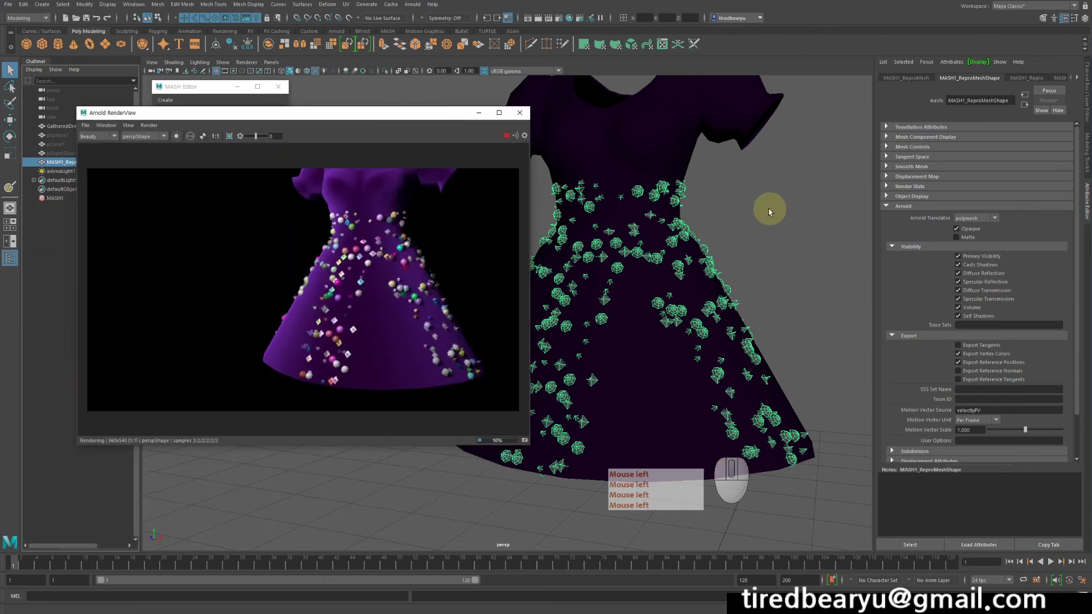
{"action": "left_click", "coordinate": [769, 211]}
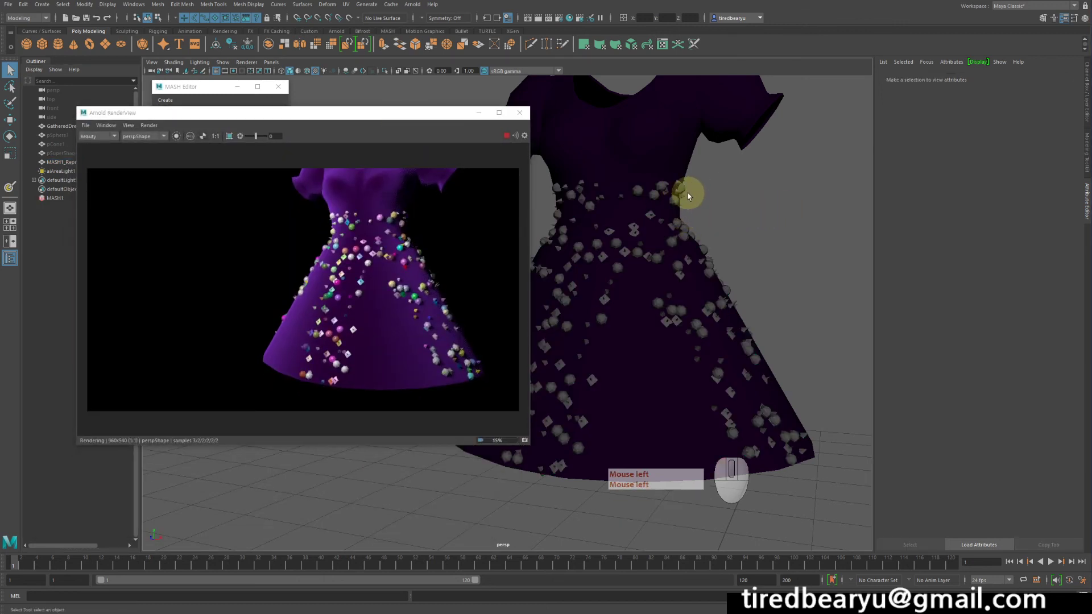
{"action": "left_click_drag", "start_coordinate": [182, 86], "coordinate": [197, 67]}
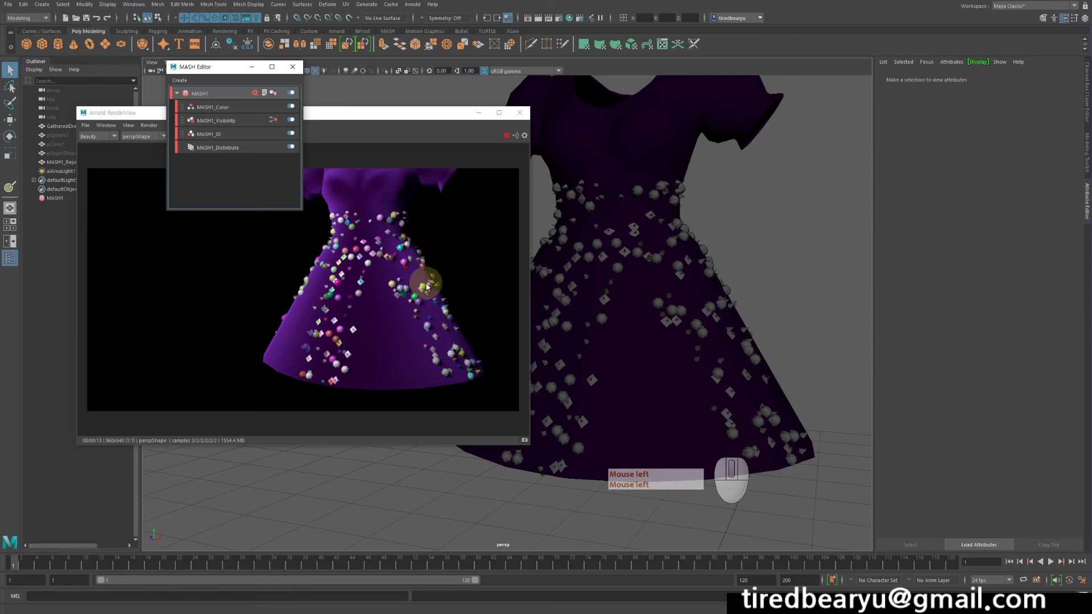
{"action": "left_click_drag", "start_coordinate": [392, 117], "coordinate": [333, 152]}
{"action": "left_click_drag", "start_coordinate": [703, 244], "coordinate": [709, 232], "text": "alt"}
{"action": "middle_click_drag", "start_coordinate": [709, 232], "coordinate": [715, 263], "text": "alt"}
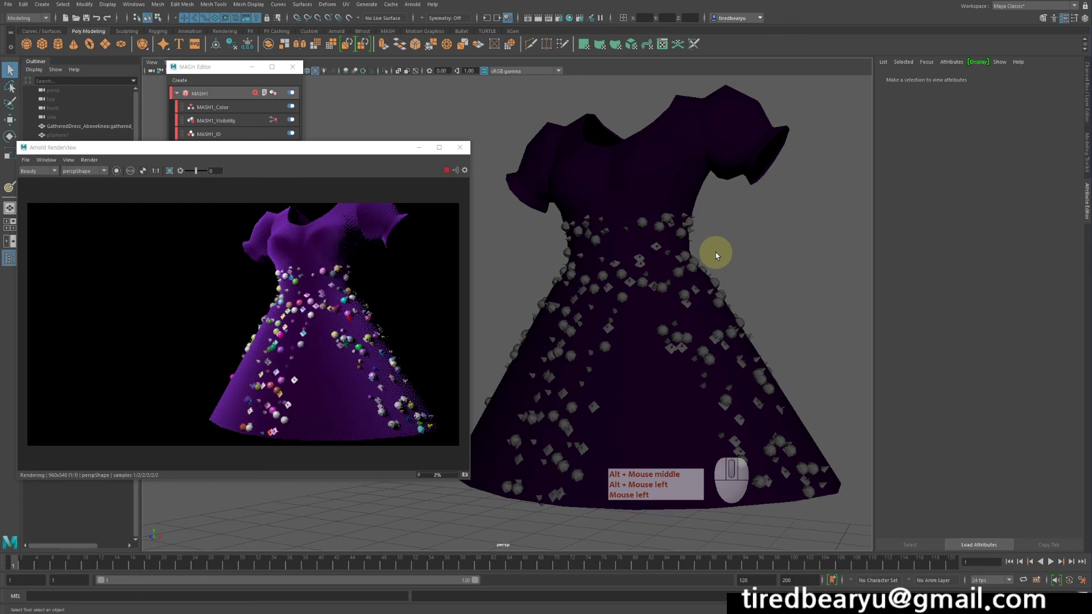